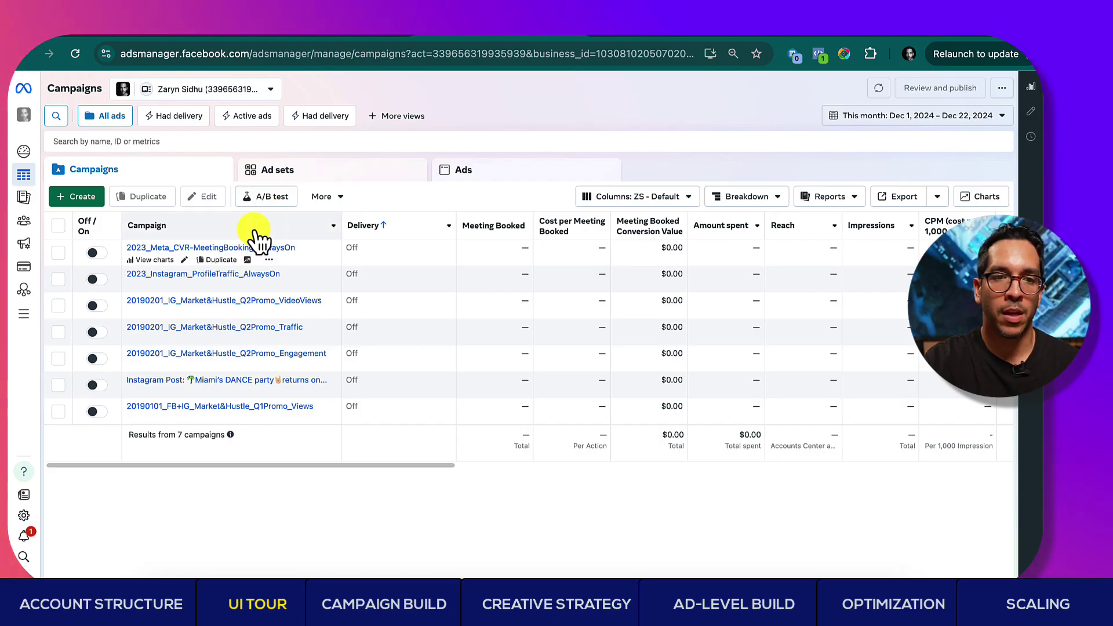
# Look through the ad sets and ads of the 2023_Meta_CVR-MeetingBooking_AlwaysOn campaign, and return to the unfiltered campaign list
pyautogui.click(246, 248)
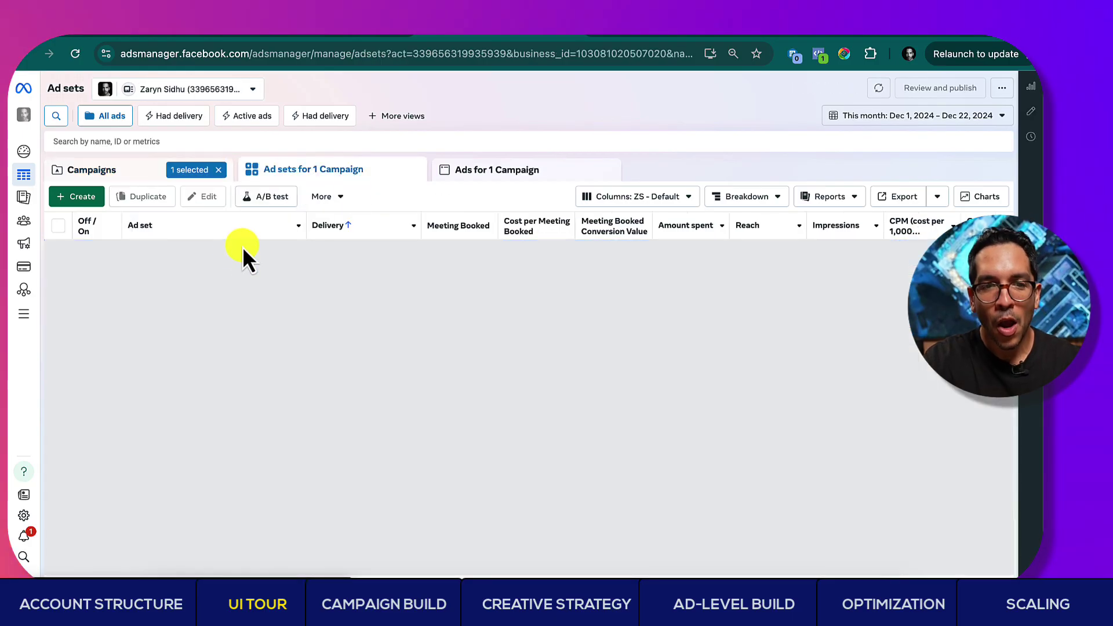
pyautogui.click(490, 174)
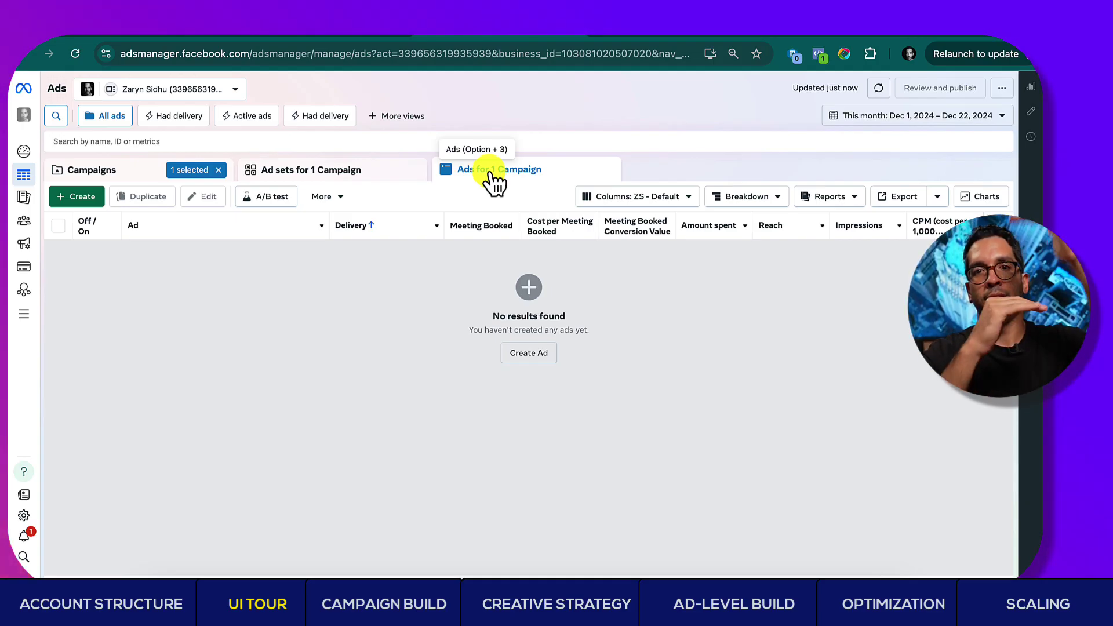
pyautogui.click(139, 169)
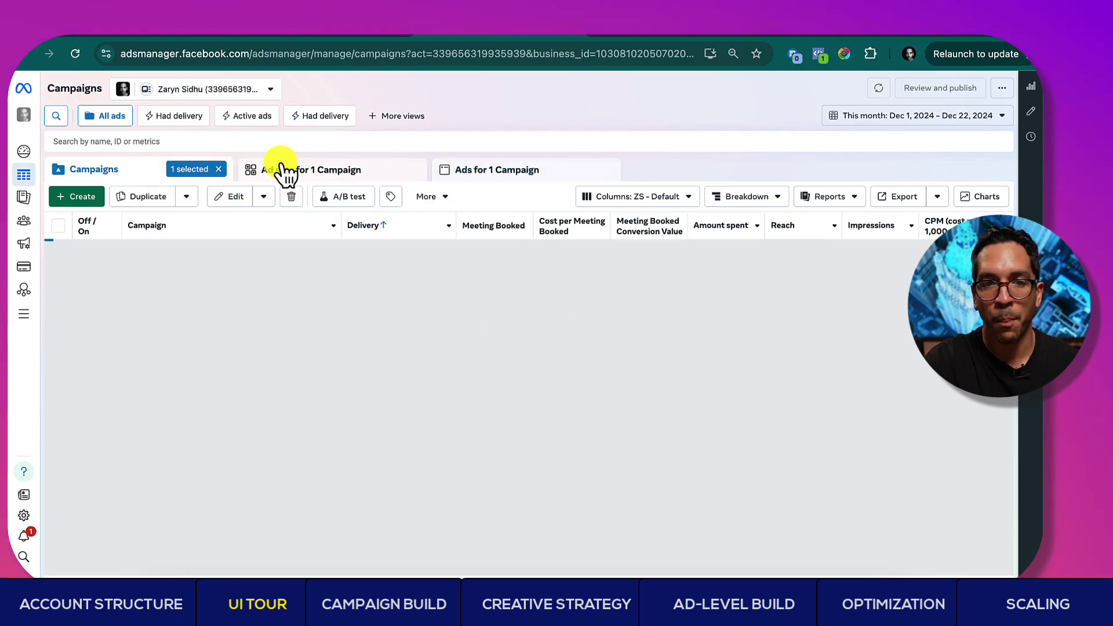
pyautogui.click(219, 169)
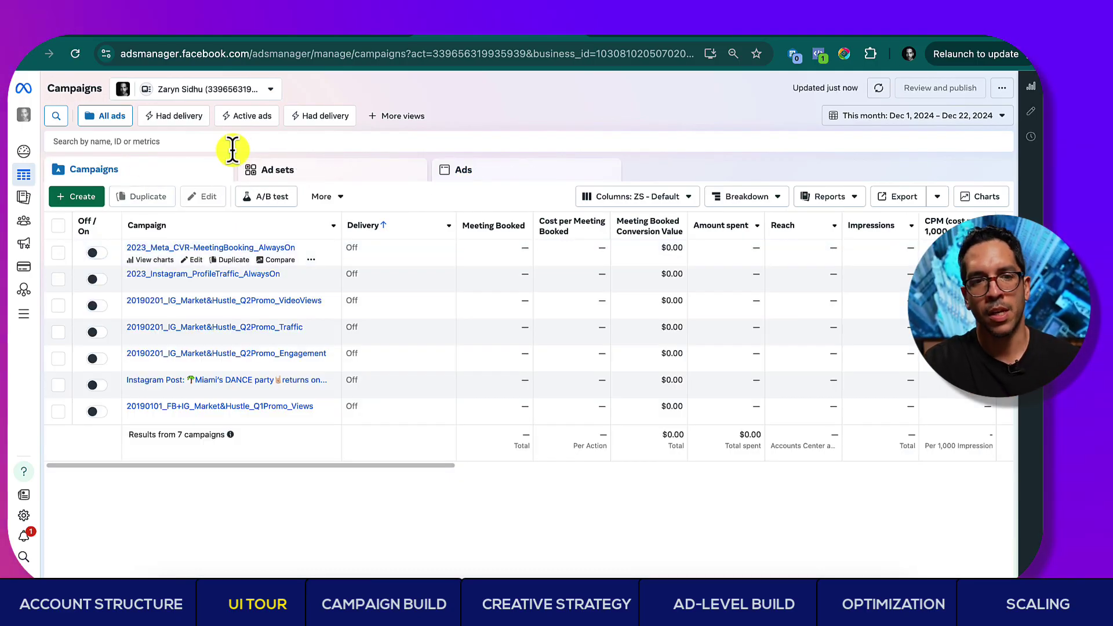
# Create a new campaign with the Sales objective and the Advantage+ shopping campaign setup
pyautogui.click(82, 198)
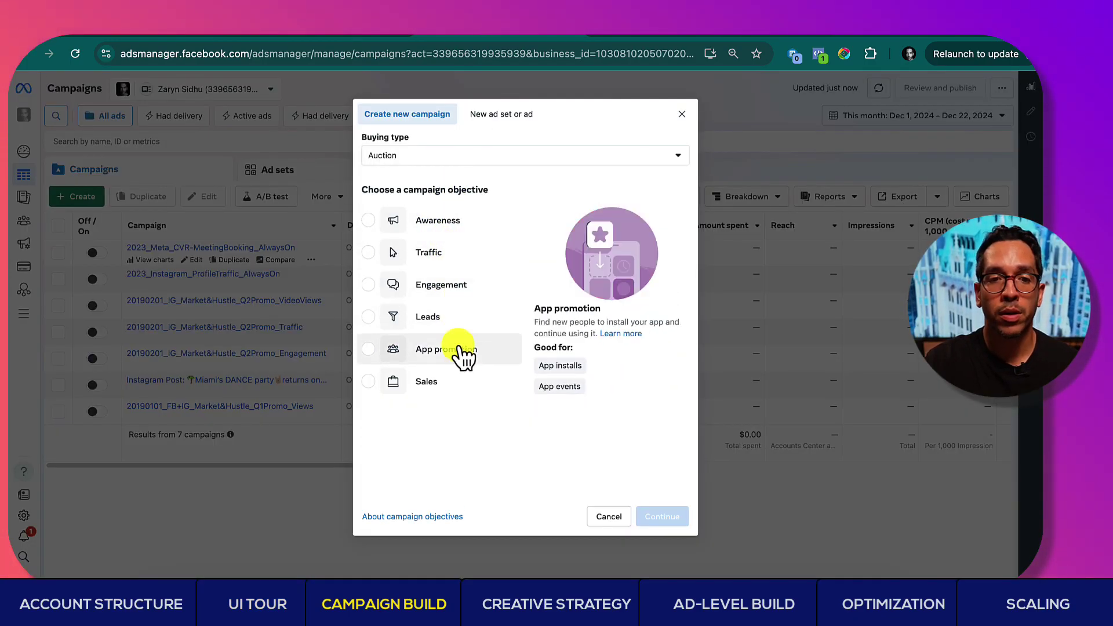
pyautogui.click(456, 394)
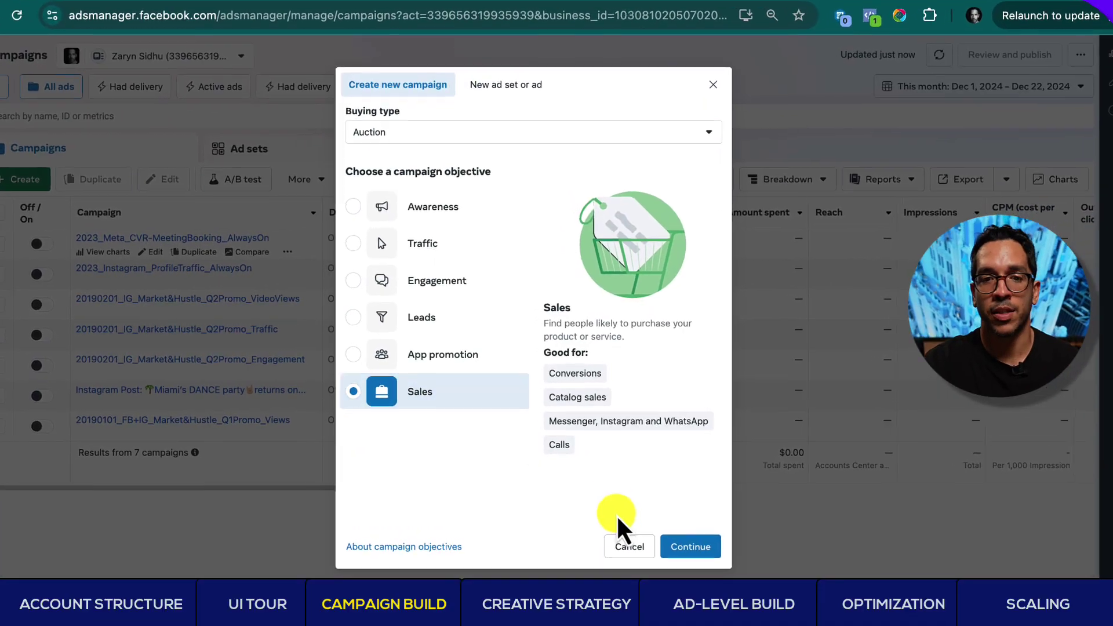
pyautogui.click(685, 557)
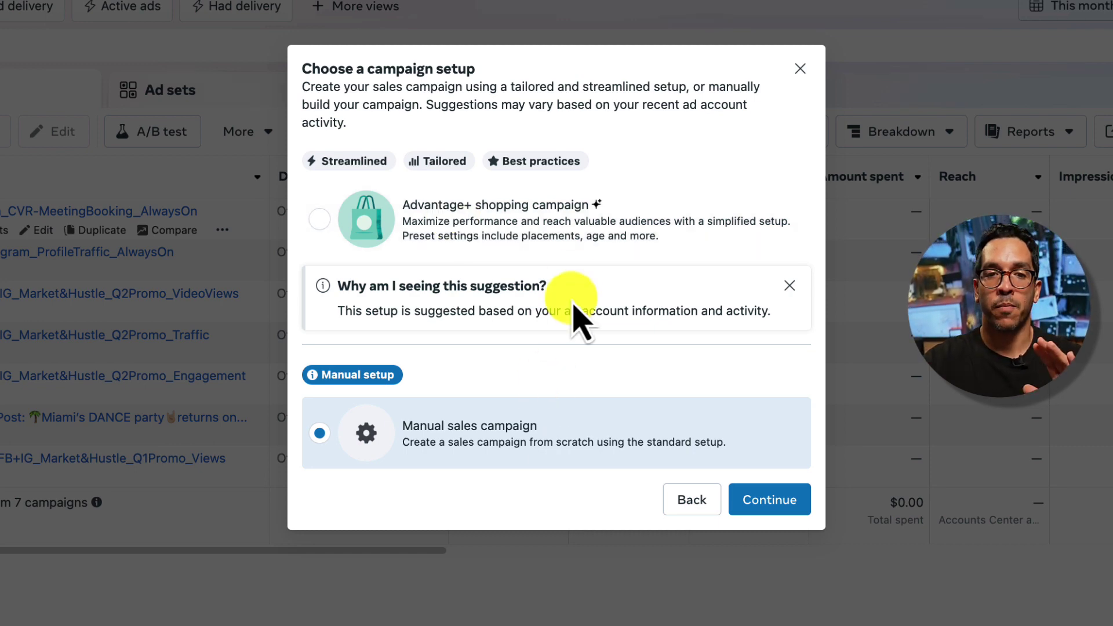
pyautogui.click(560, 244)
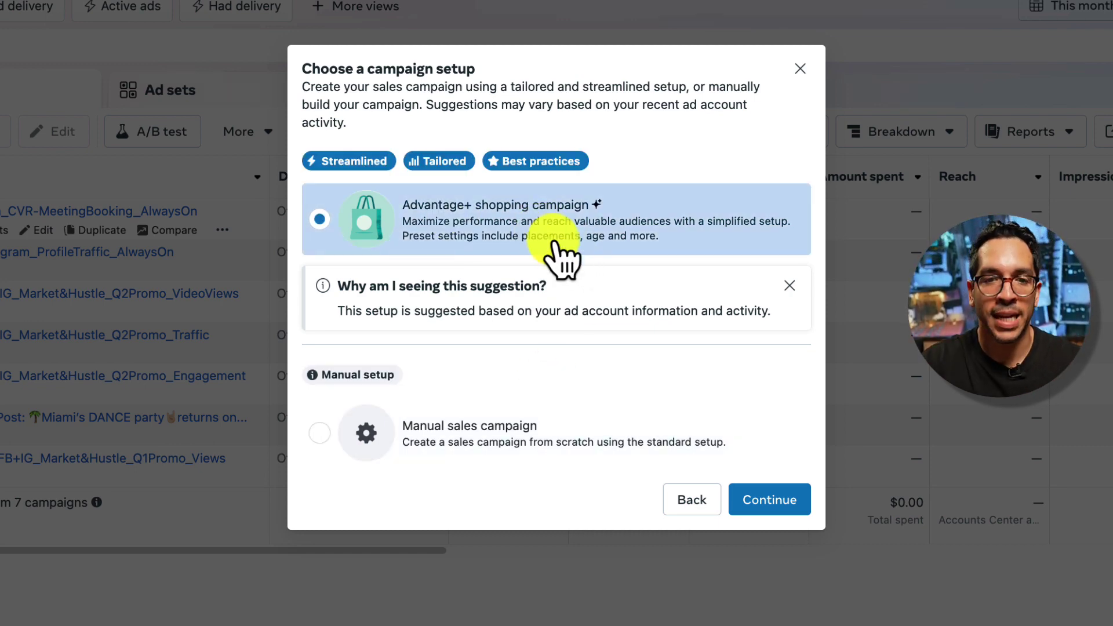
pyautogui.click(799, 505)
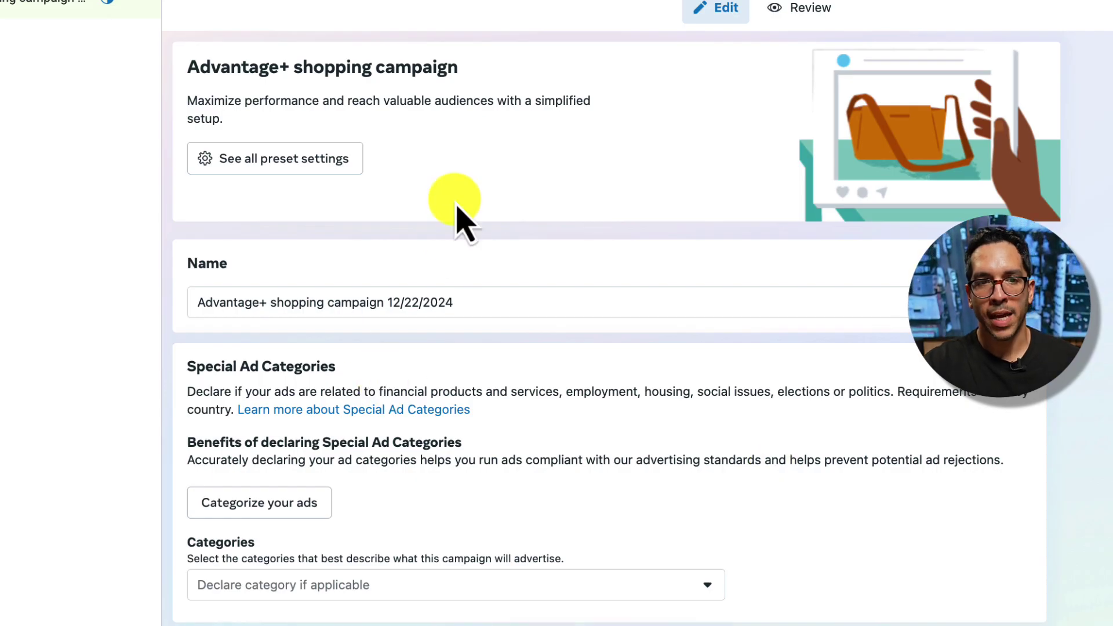
# Review all preset settings of the Advantage+ shopping campaign and close the overview
pyautogui.scroll(-3, 510, 296)
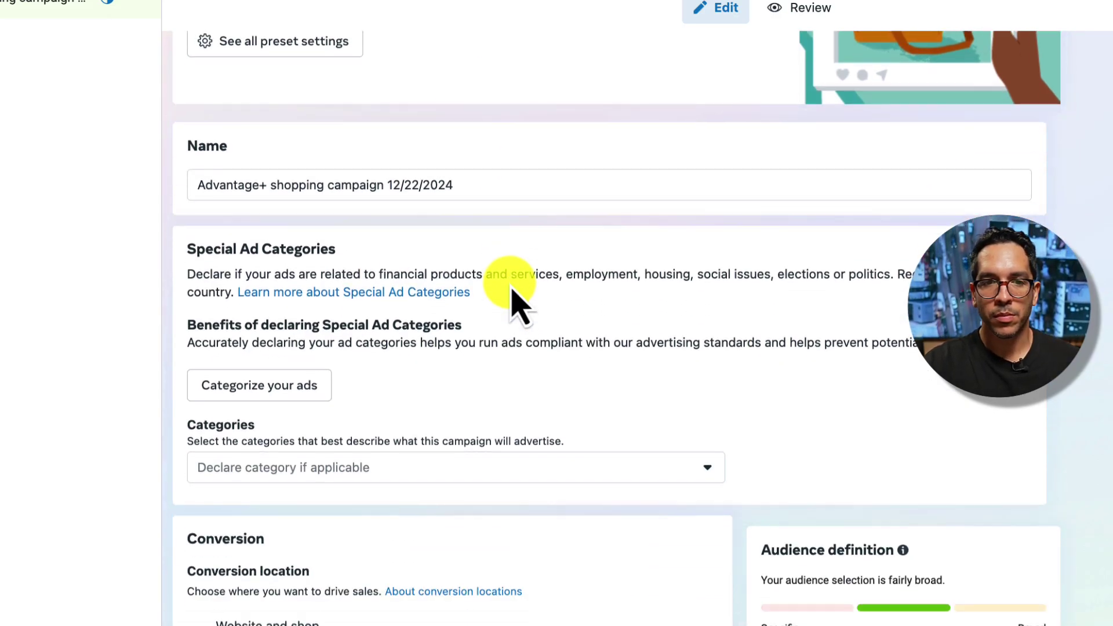
pyautogui.scroll(1, 511, 232)
pyautogui.click(495, 226)
pyautogui.scroll(2, 502, 284)
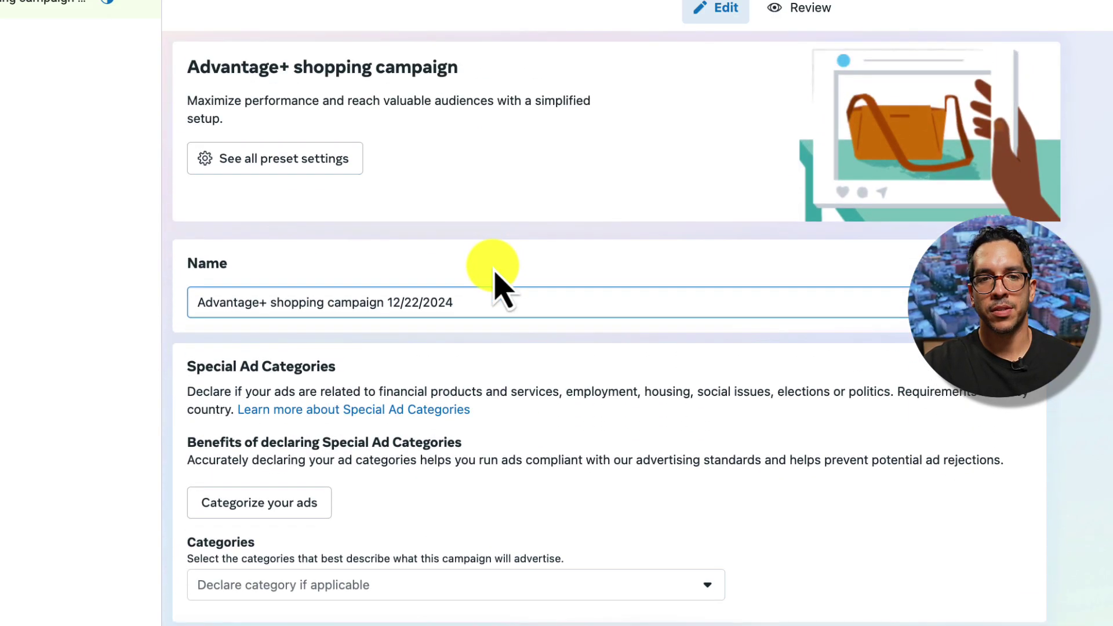
pyautogui.click(335, 173)
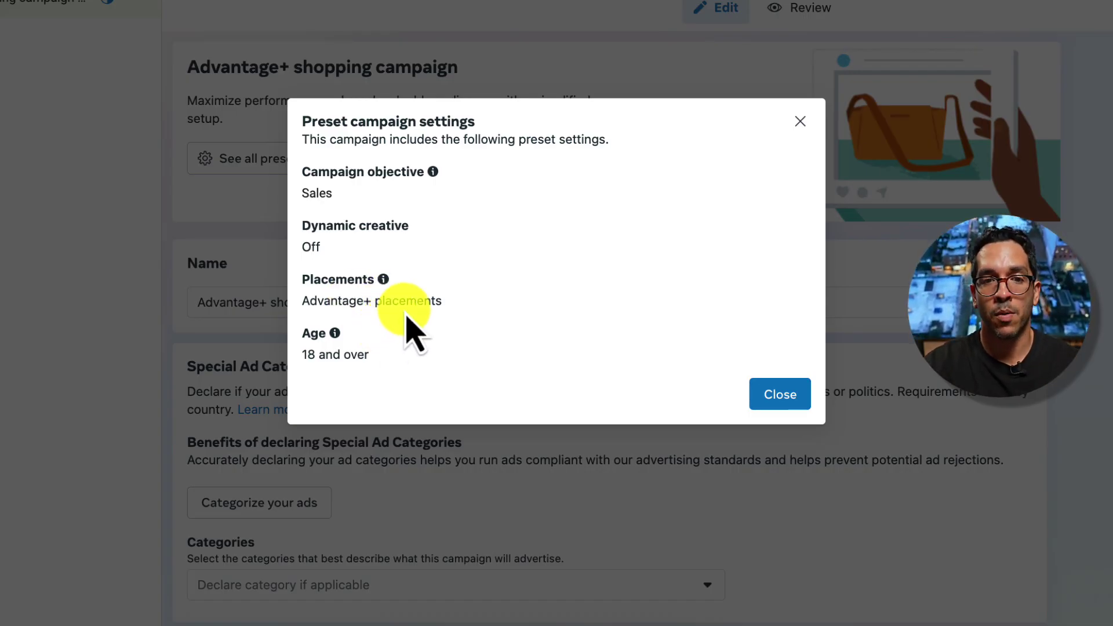
pyautogui.click(796, 396)
# Rename the campaign as Sales_Web_2025
pyautogui.click(489, 303)
pyautogui.tripleClick(487, 302)
pyautogui.write('Sale')
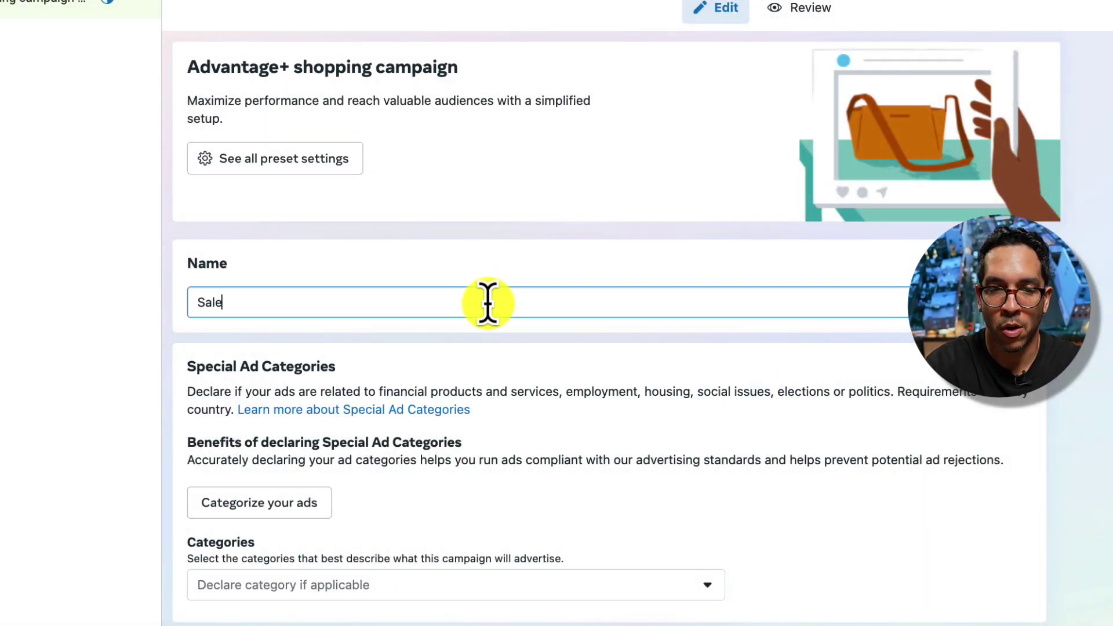
pyautogui.write('s_Web')
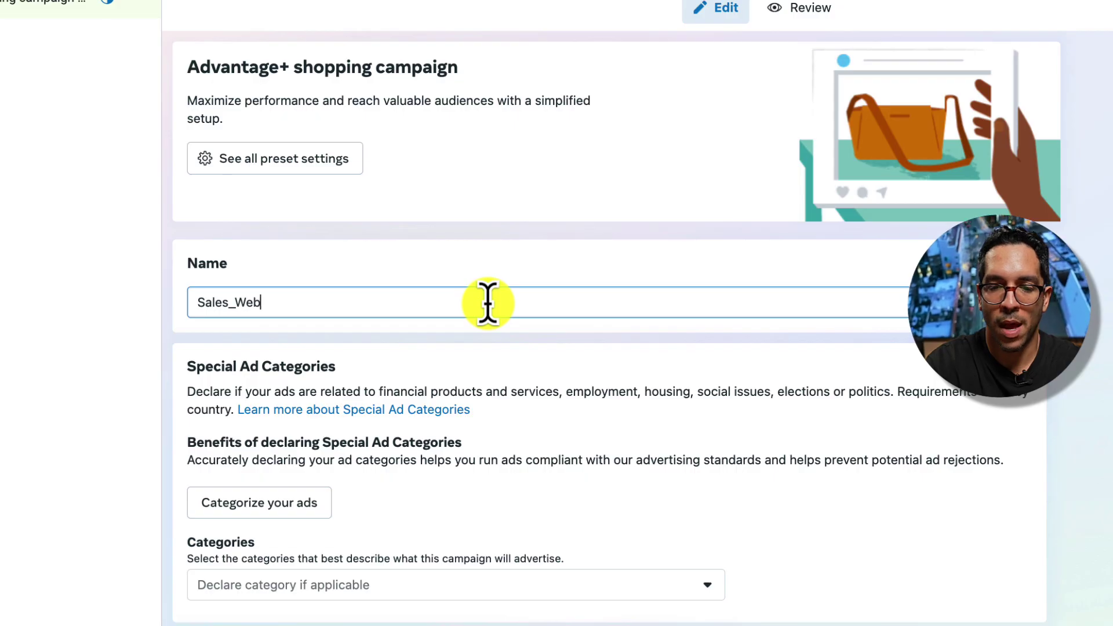
pyautogui.write('_2025')
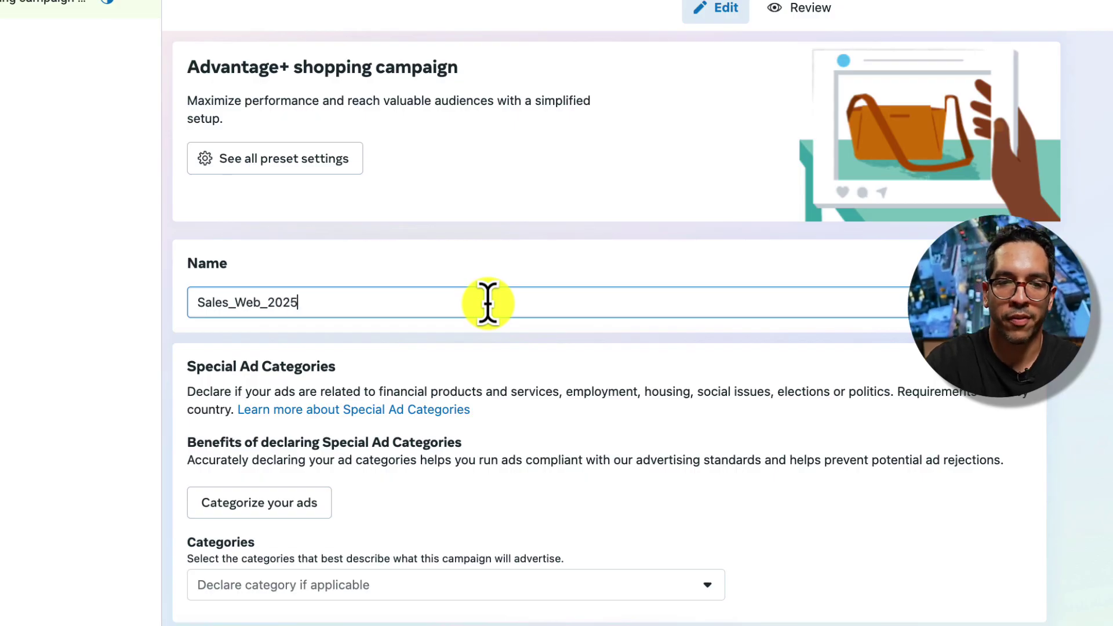
# Review the available Special Ad Categories and close the list without declaring any
pyautogui.scroll(-3, 455, 290)
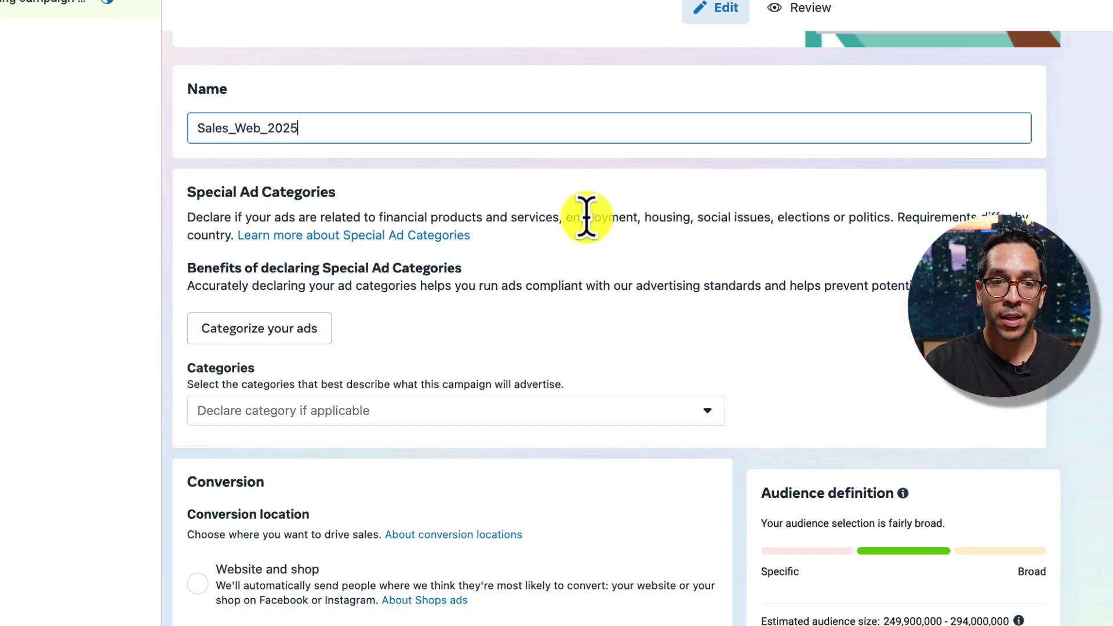
pyautogui.click(551, 414)
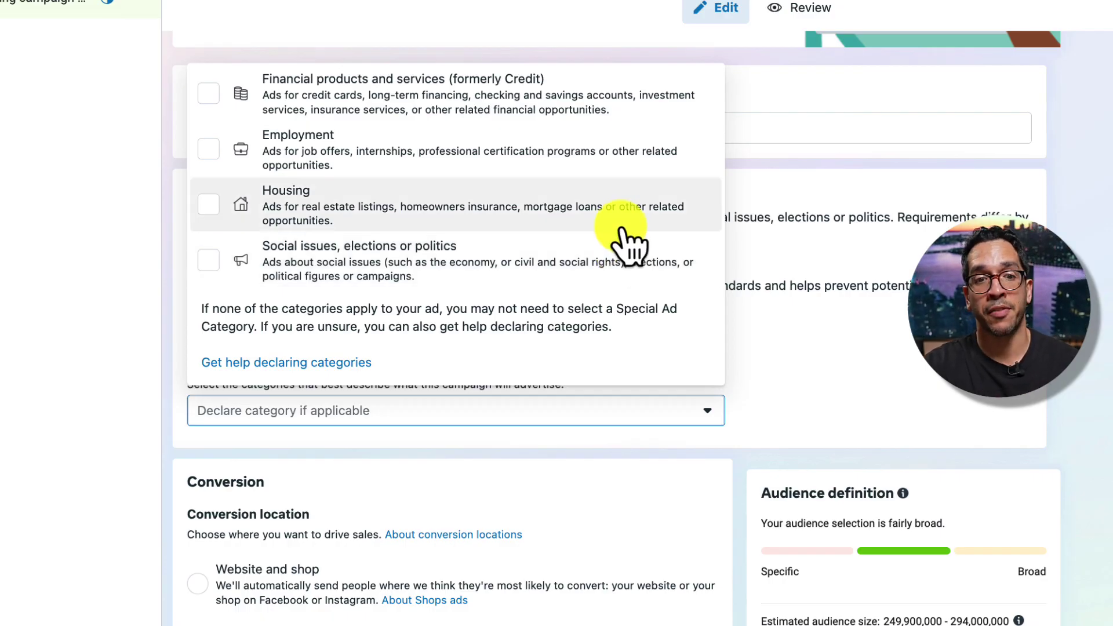
pyautogui.scroll(1, 605, 238)
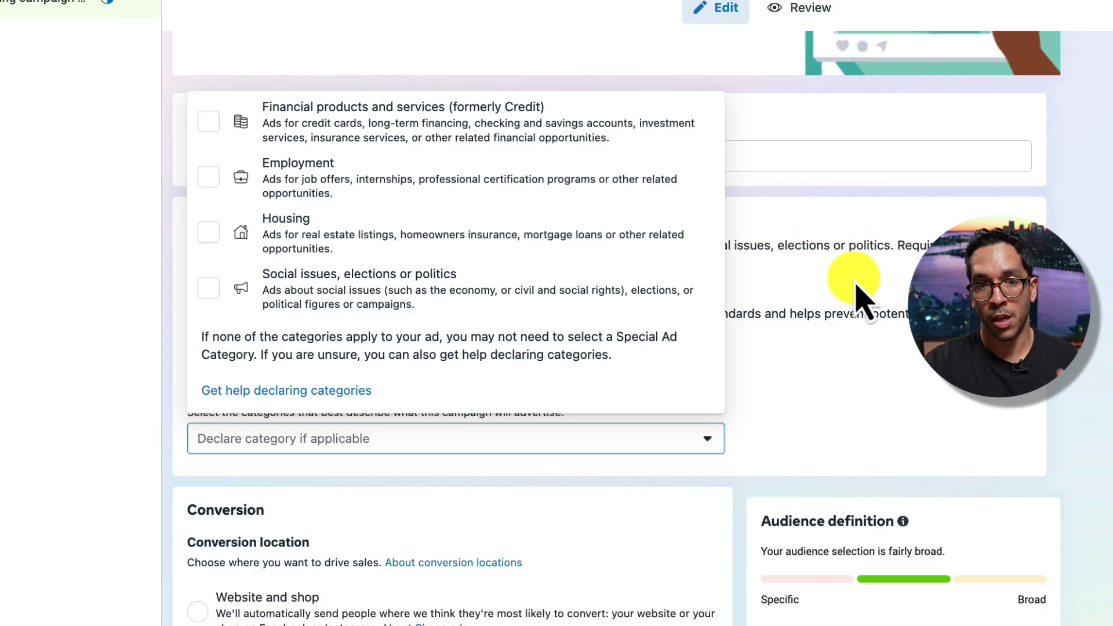
pyautogui.click(896, 313)
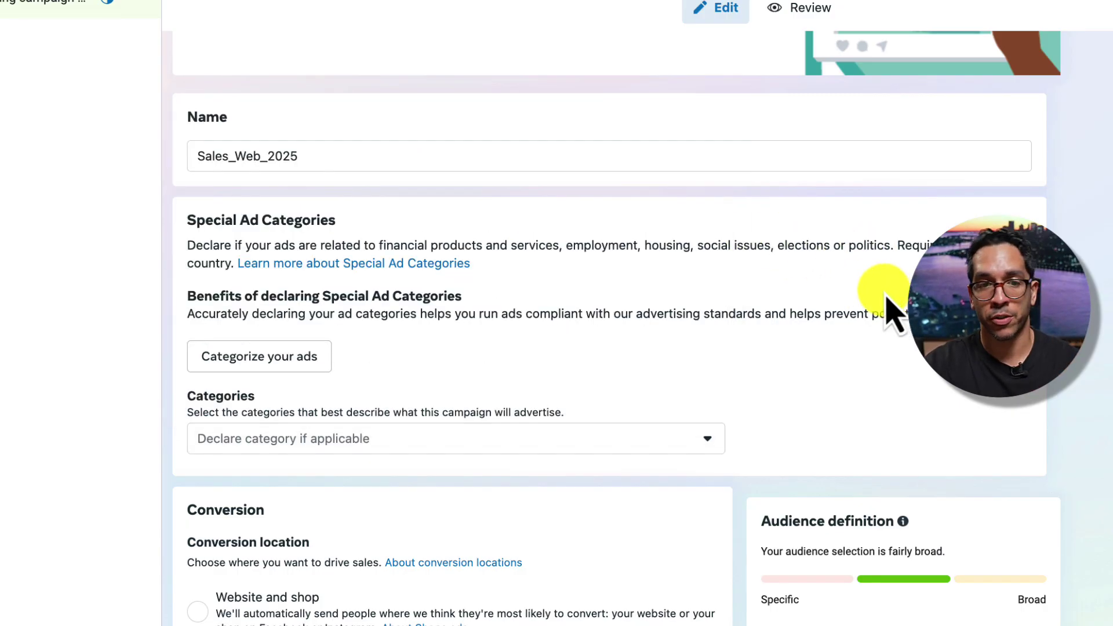
# Examine the conversion location options, event settings, and the budget and schedule section of the campaign
pyautogui.scroll(-7, 628, 367)
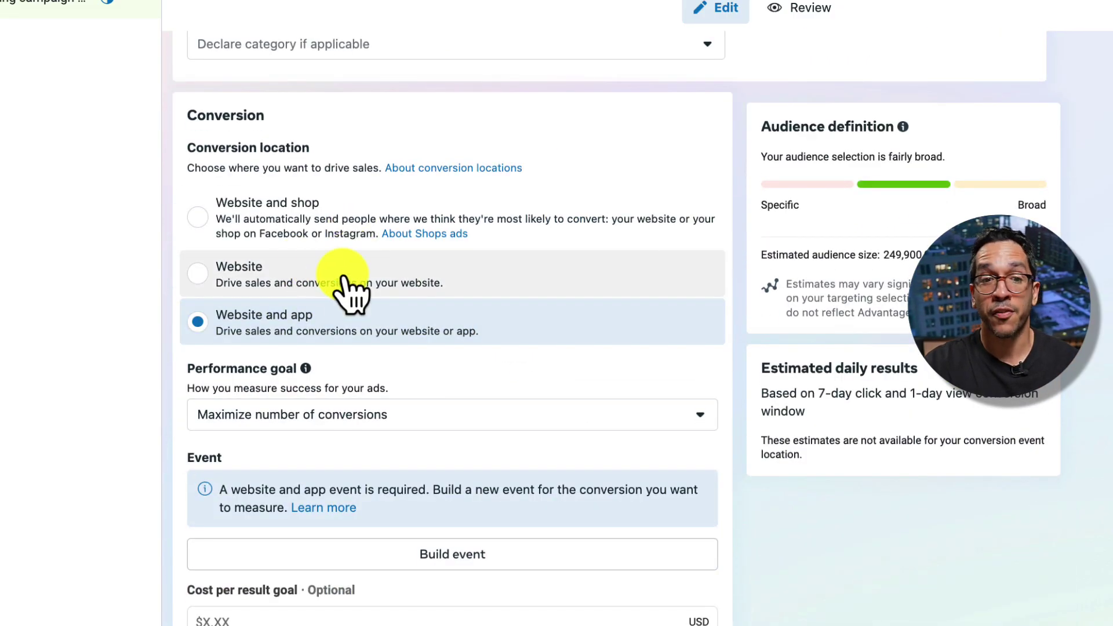
pyautogui.scroll(-1, 323, 249)
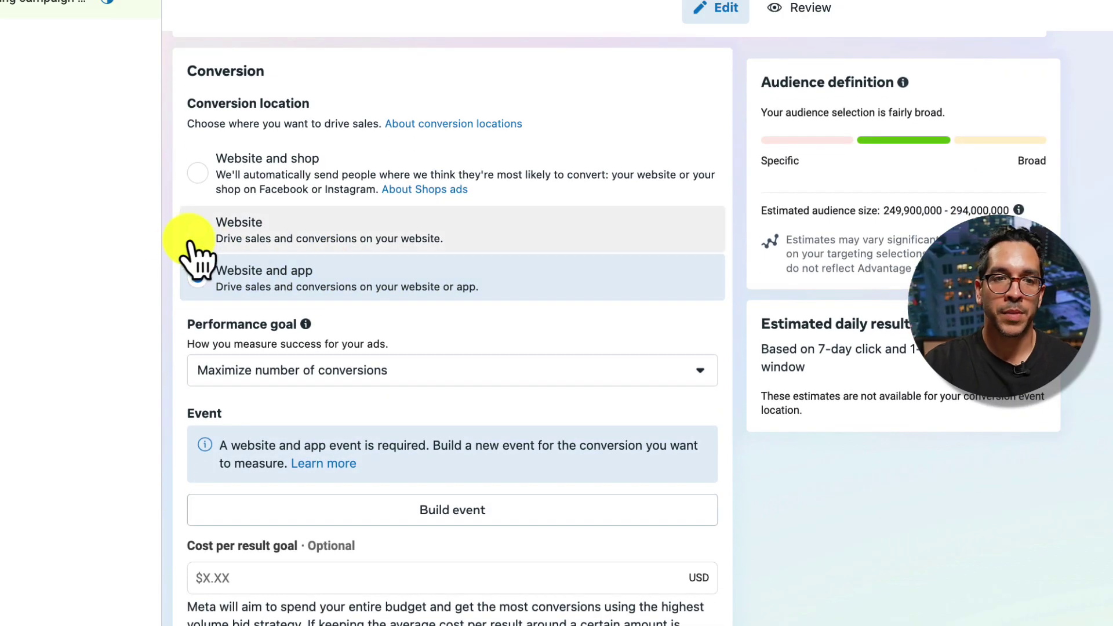
pyautogui.scroll(1, 194, 250)
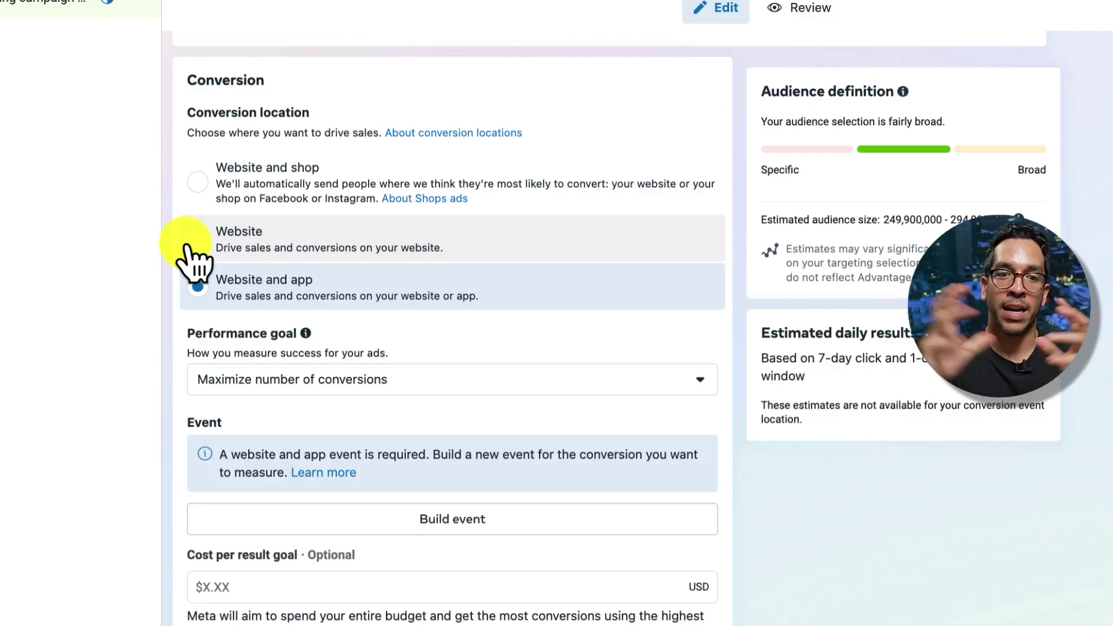
pyautogui.scroll(-15, 174, 359)
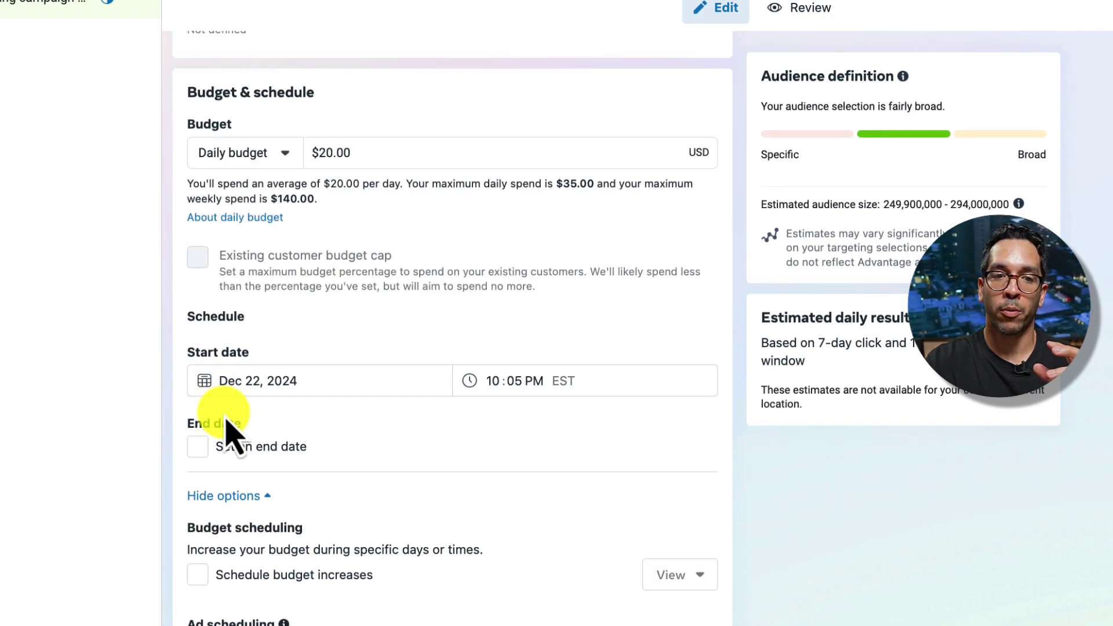
pyautogui.scroll(10, 255, 508)
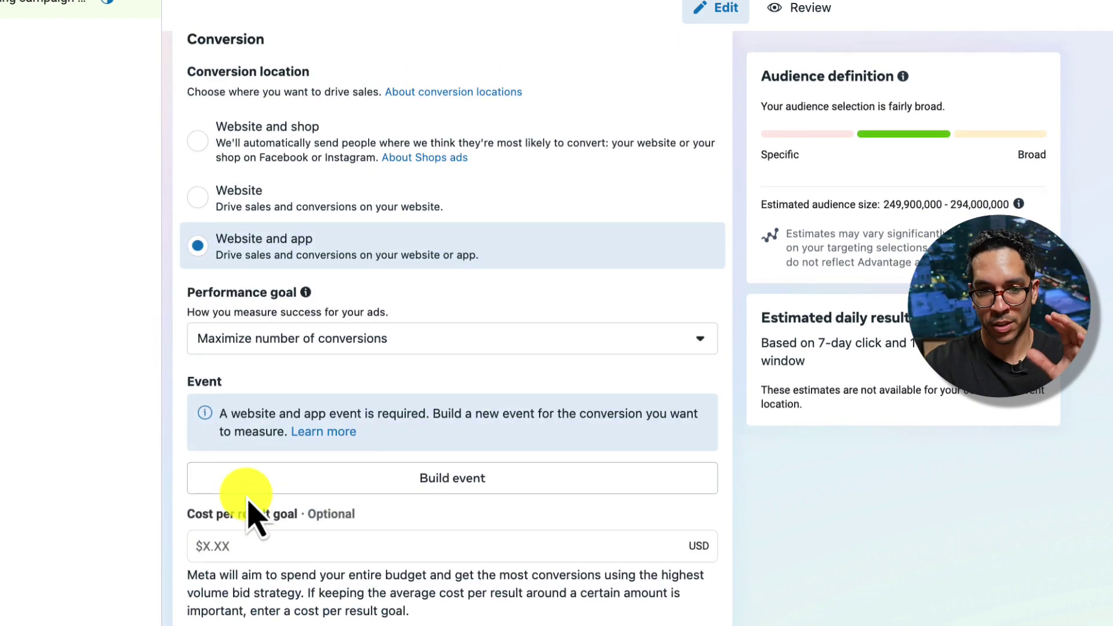
pyautogui.scroll(-8, 251, 515)
pyautogui.scroll(-10, 255, 507)
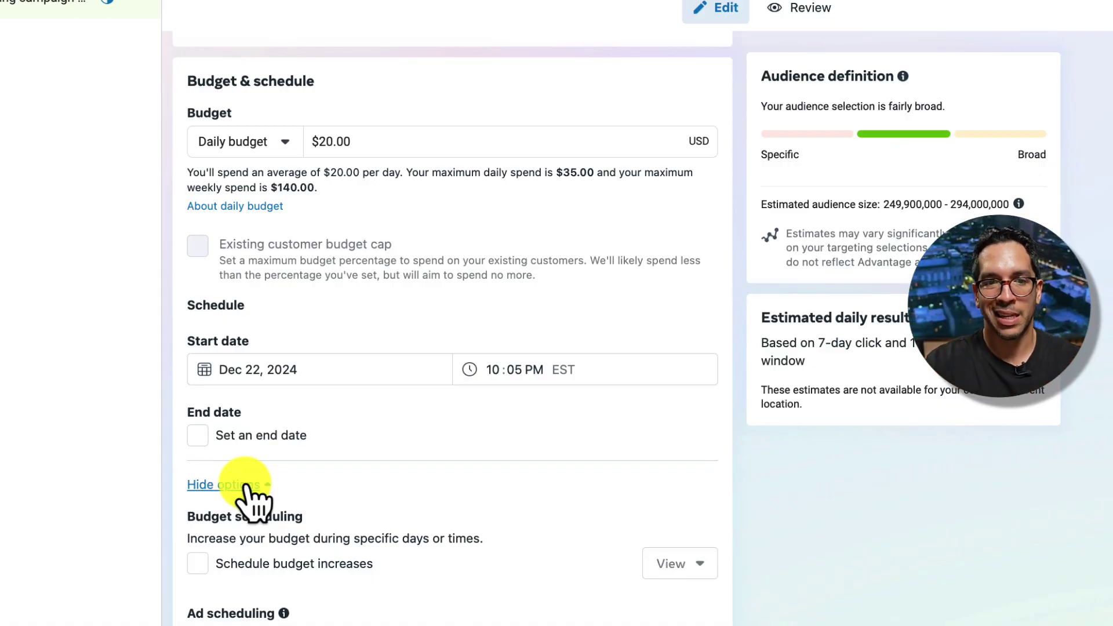
pyautogui.scroll(15, 236, 291)
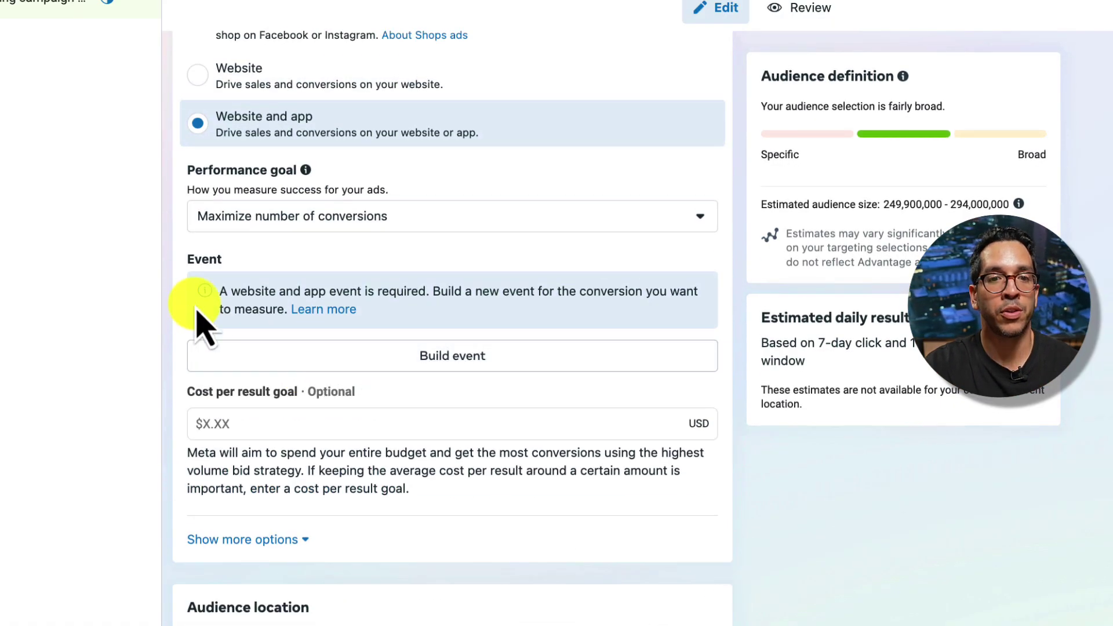
pyautogui.scroll(7, 304, 355)
pyautogui.scroll(-3, 293, 398)
pyautogui.scroll(-3, 210, 453)
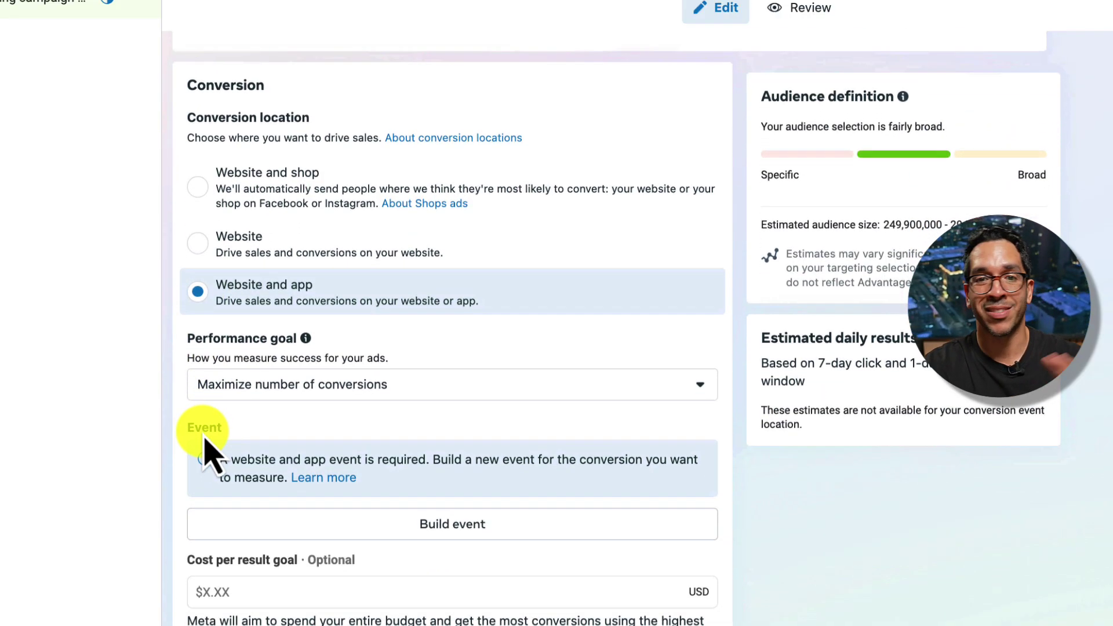
pyautogui.scroll(-1, 207, 440)
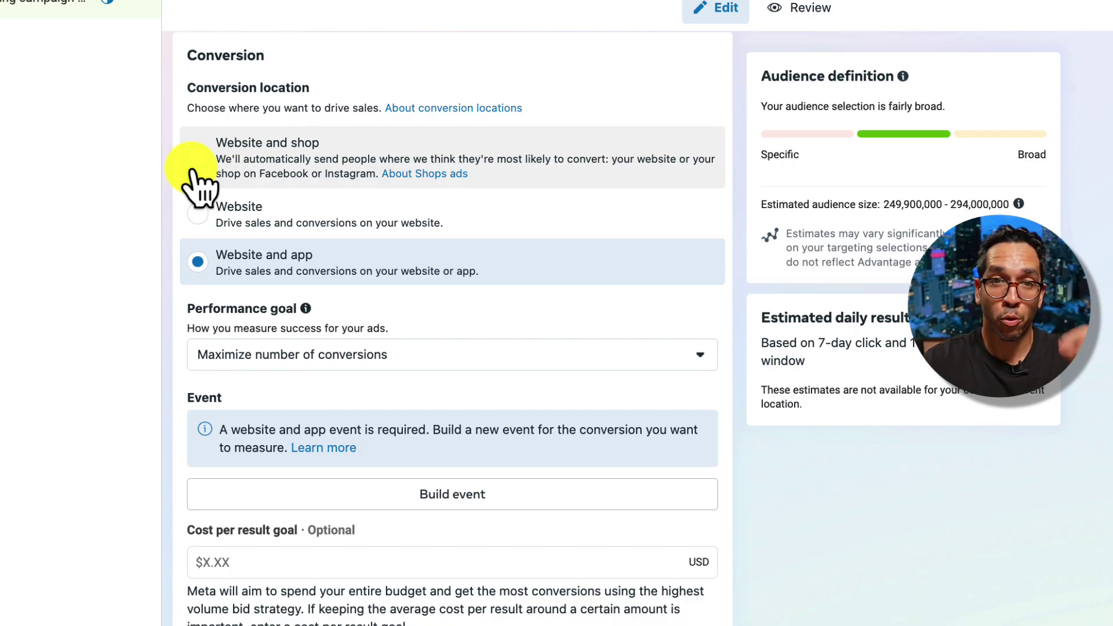
# Compare the Website and shop and Website and app conversion locations, and set the conversion location to Website
pyautogui.click(198, 214)
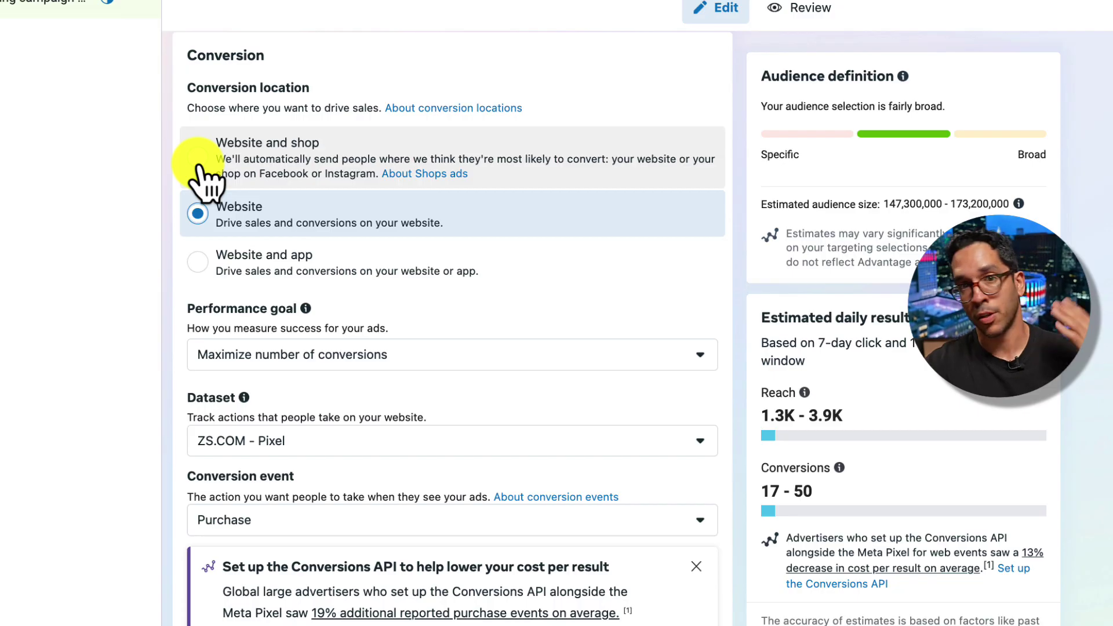
pyautogui.click(198, 164)
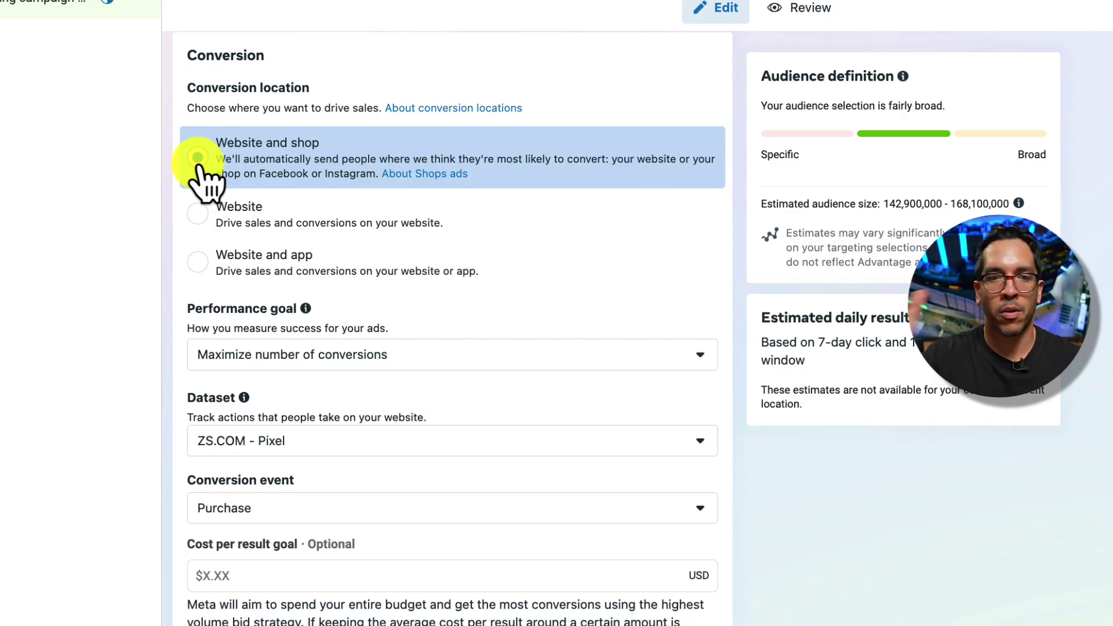
pyautogui.click(197, 159)
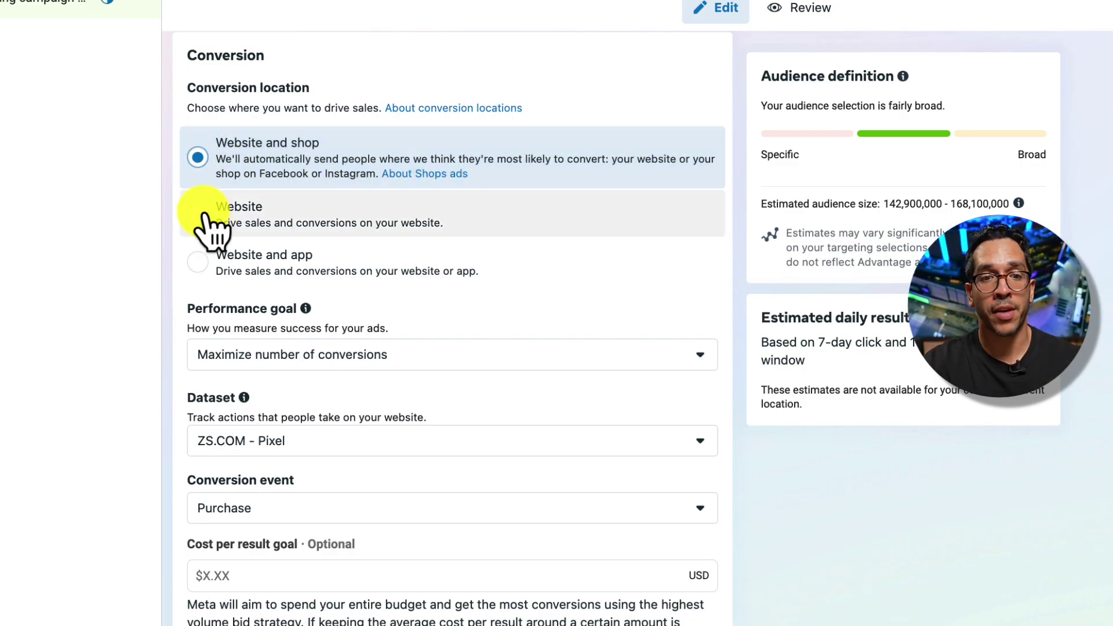
pyautogui.click(213, 272)
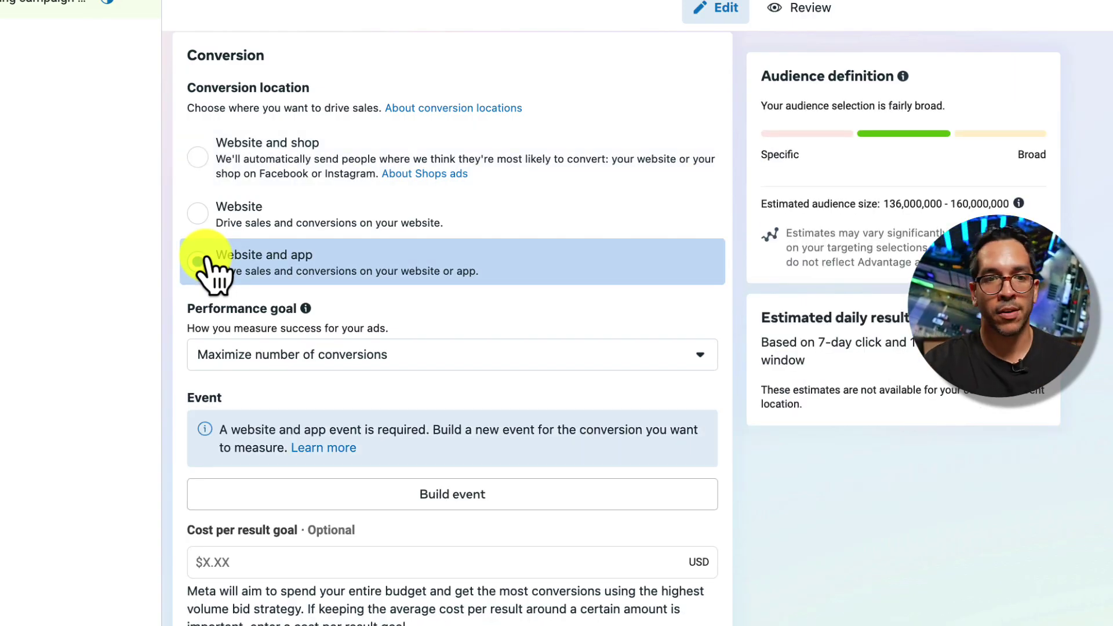
pyautogui.click(200, 219)
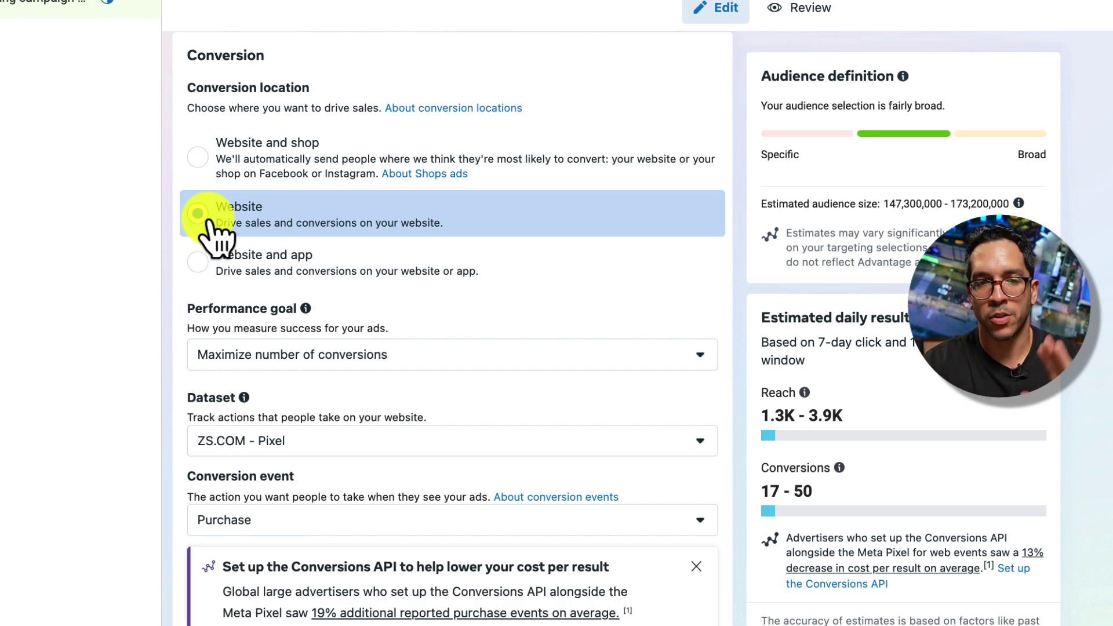
# Compare the performance goals, keep Maximize number of conversions, and select ZS.COM - Pixel as the dataset
pyautogui.scroll(-2, 361, 352)
pyautogui.scroll(-1, 360, 352)
pyautogui.click(392, 264)
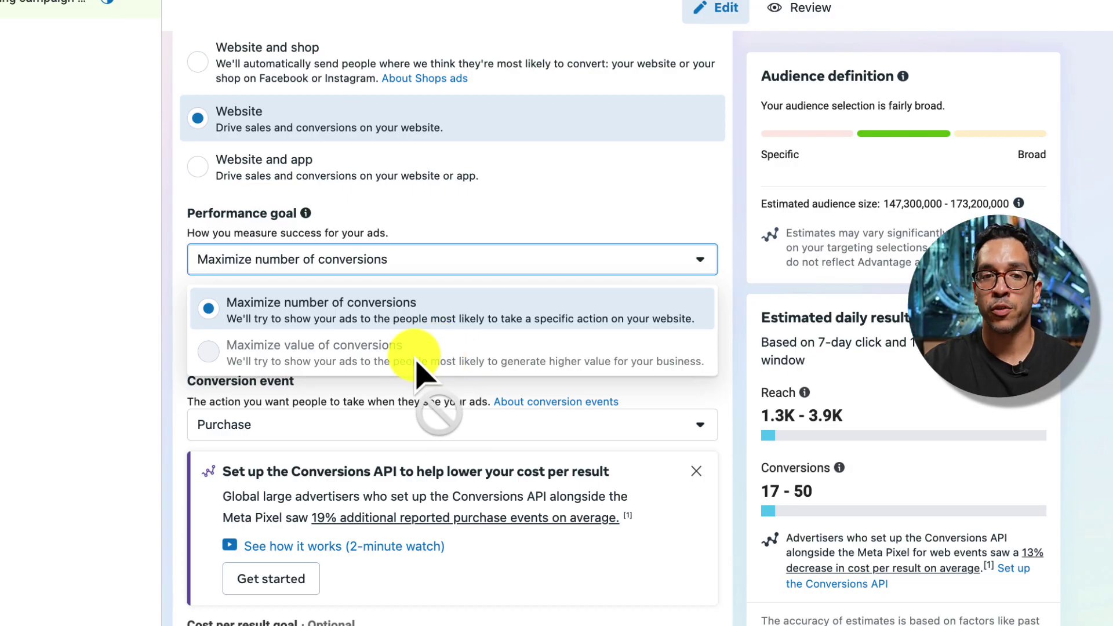
pyautogui.moveTo(409, 361)
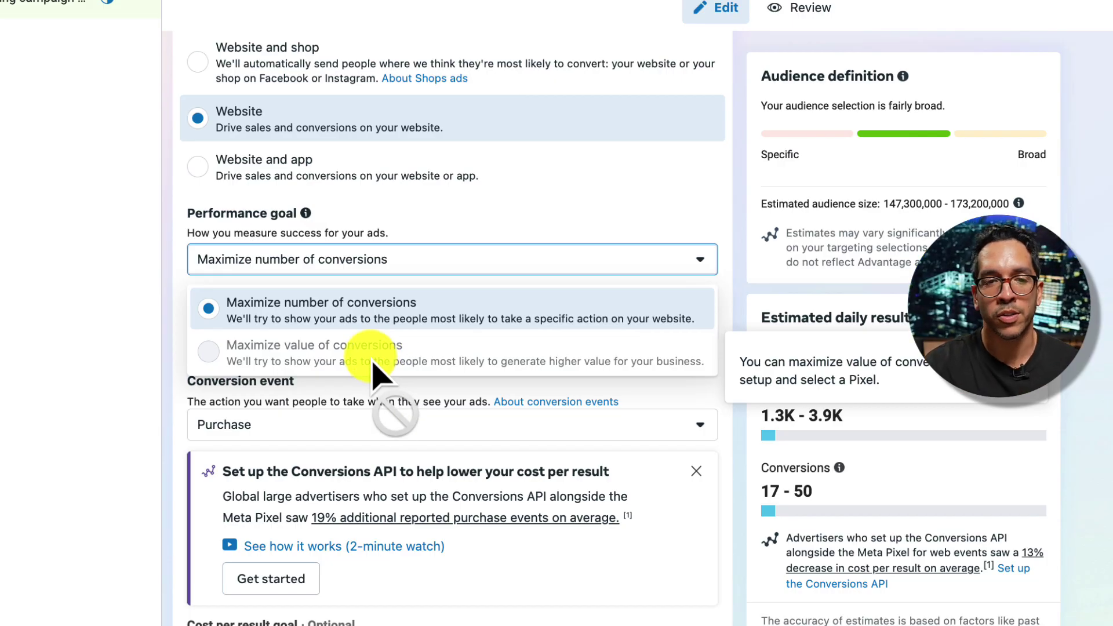
pyautogui.click(172, 300)
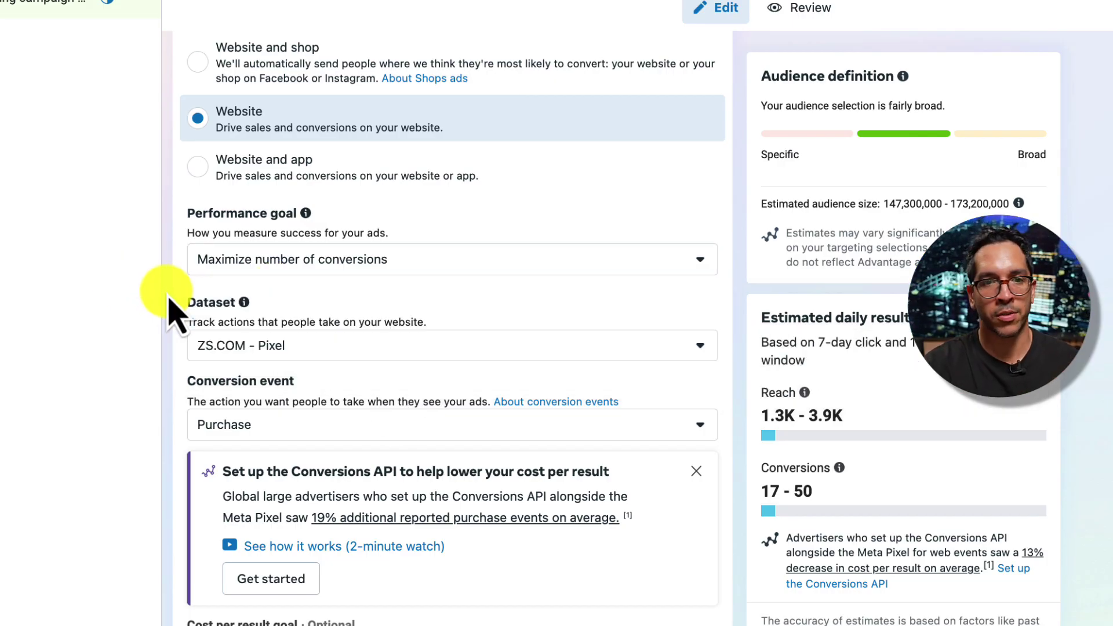
pyautogui.click(415, 255)
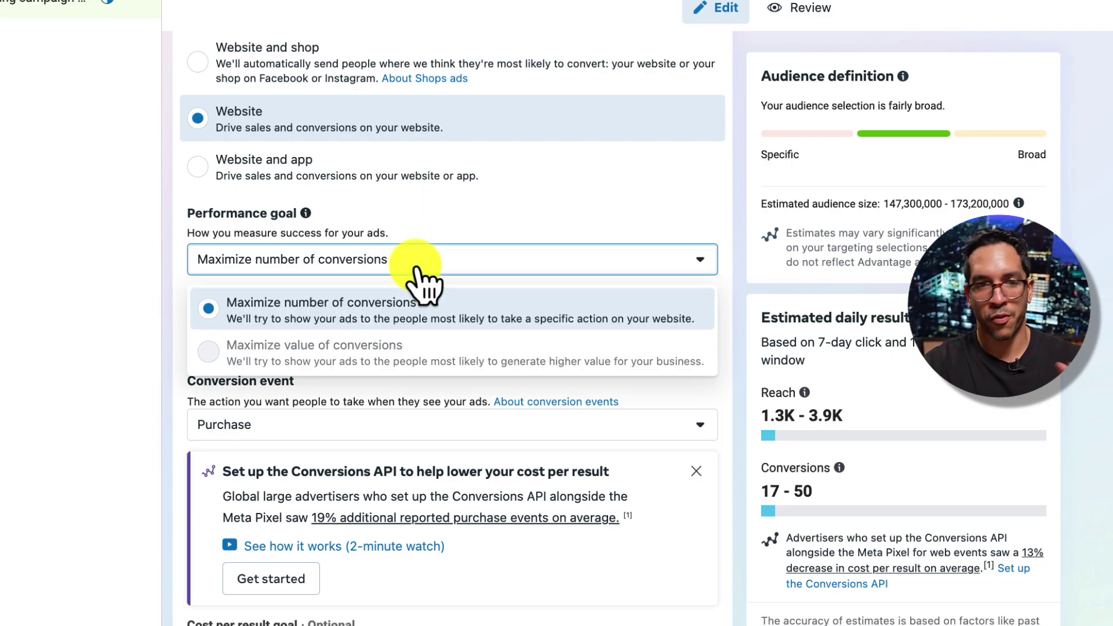
pyautogui.click(417, 292)
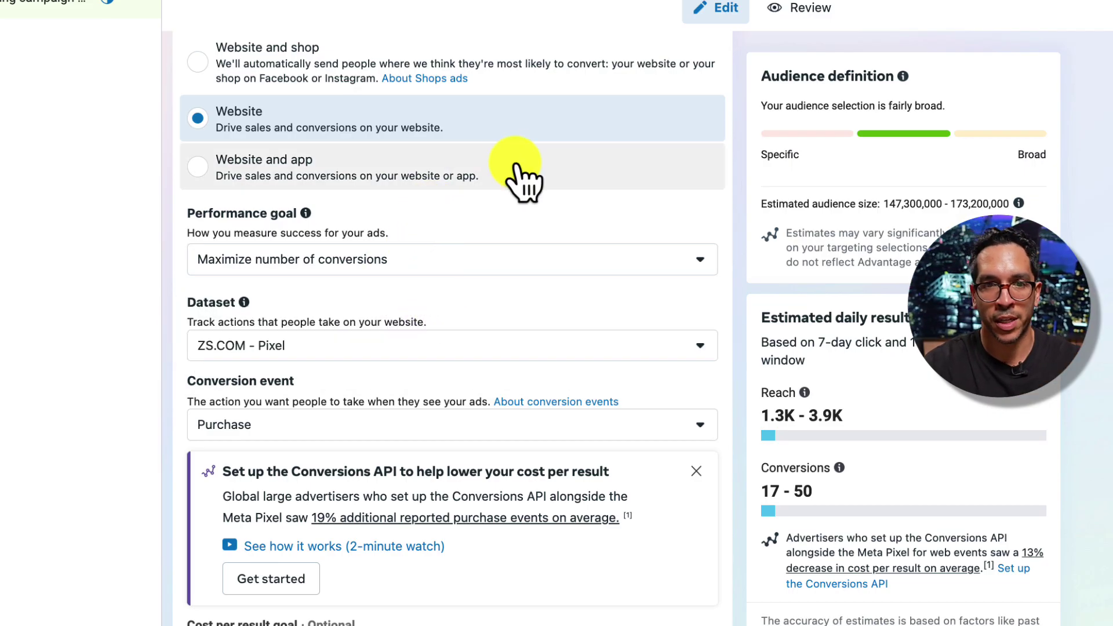
pyautogui.click(396, 351)
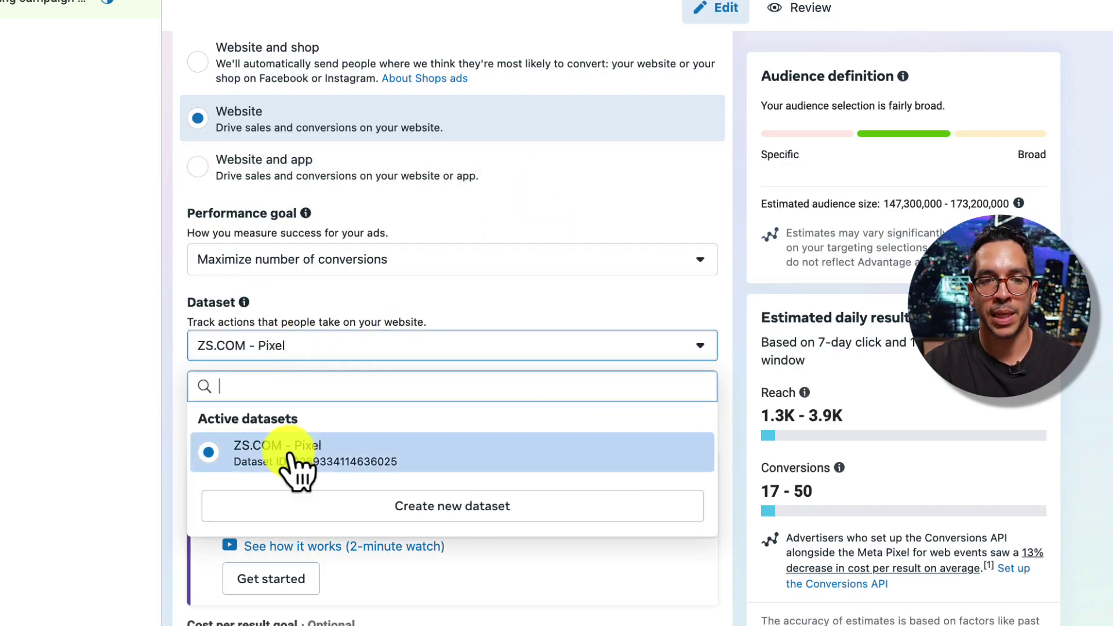
pyautogui.click(296, 462)
# Review the available active and inactive conversion events and choose Purchase as the conversion event
pyautogui.scroll(-2, 180, 380)
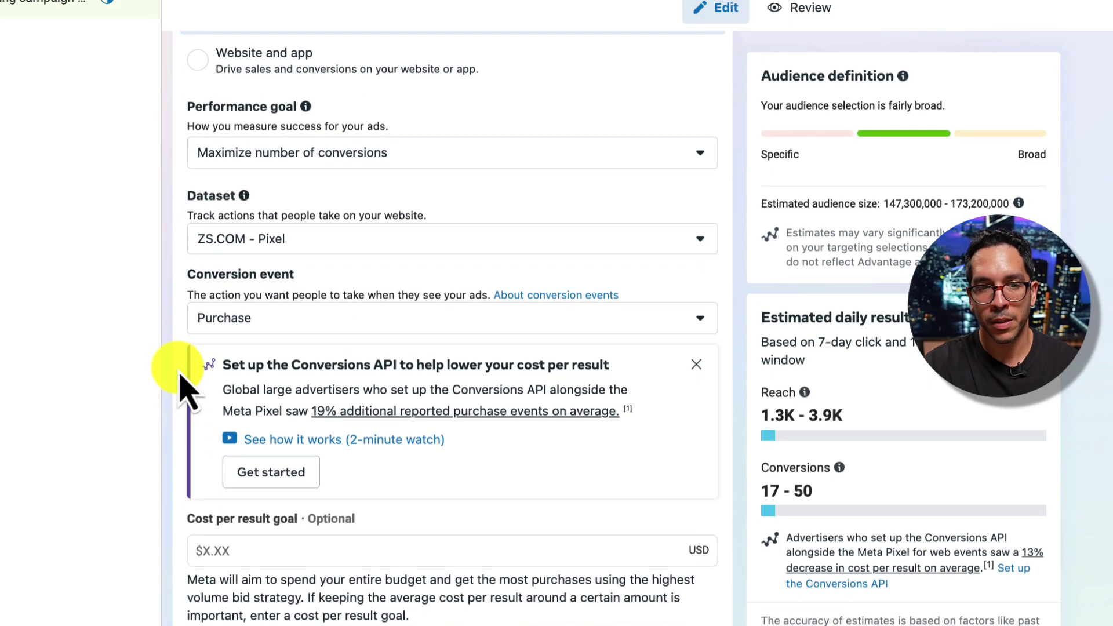
pyautogui.click(378, 323)
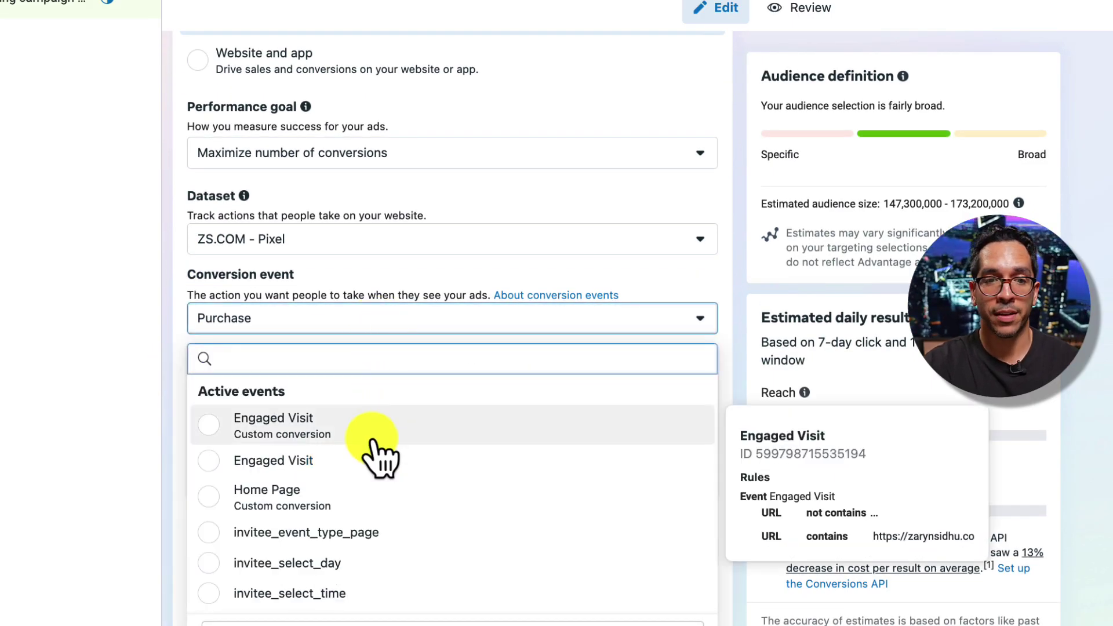
pyautogui.scroll(-1, 377, 499)
pyautogui.scroll(-15, 376, 493)
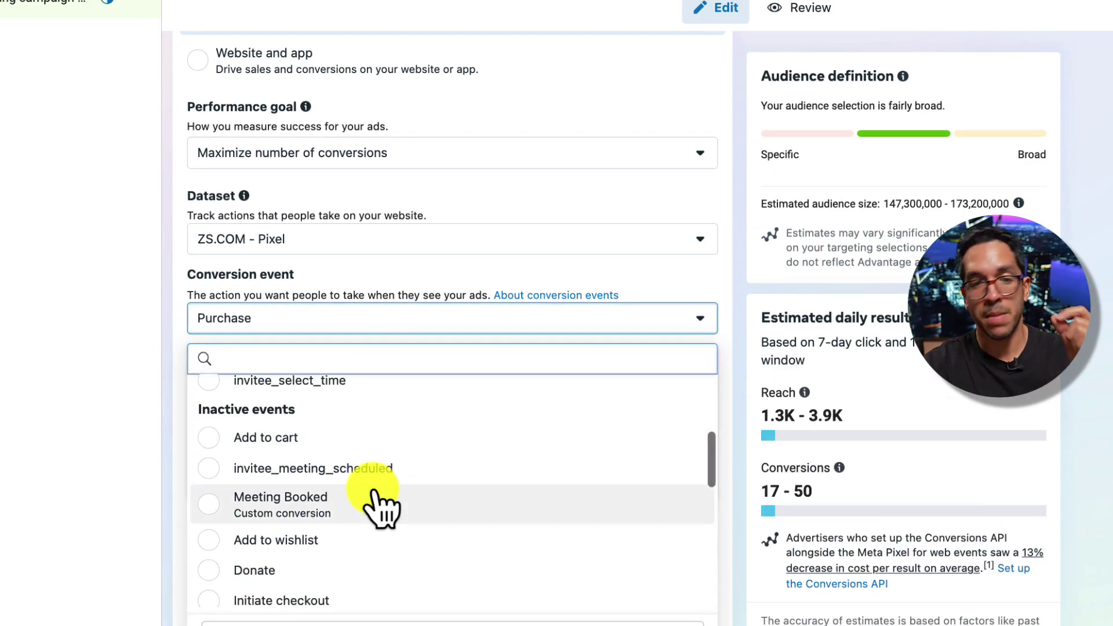
pyautogui.scroll(1, 375, 510)
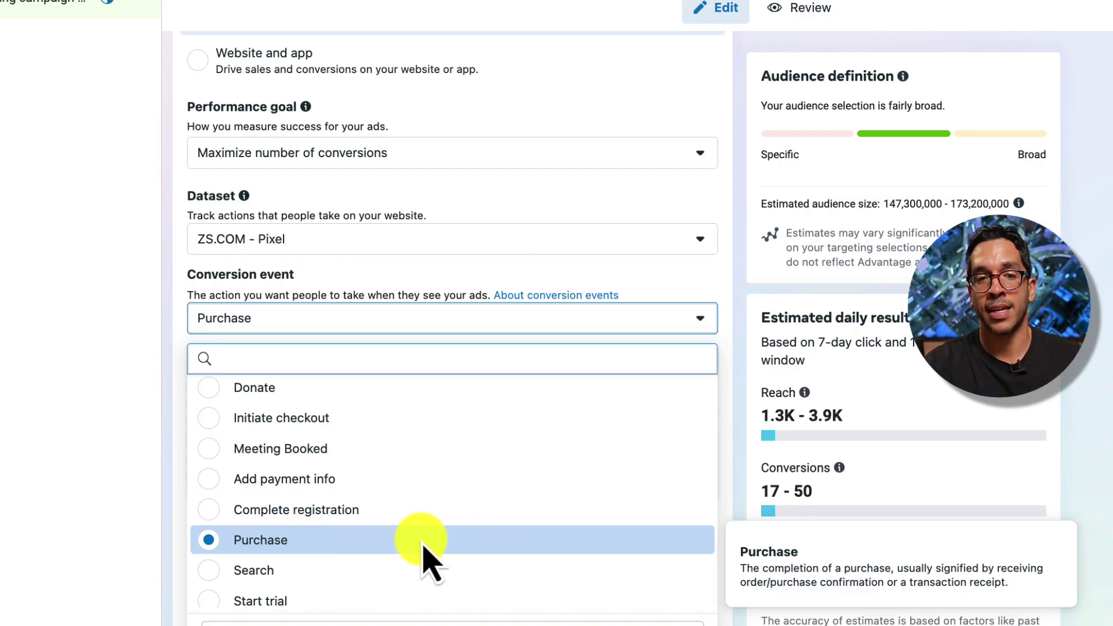
pyautogui.scroll(5, 427, 551)
pyautogui.scroll(-5, 373, 556)
pyautogui.scroll(3, 354, 565)
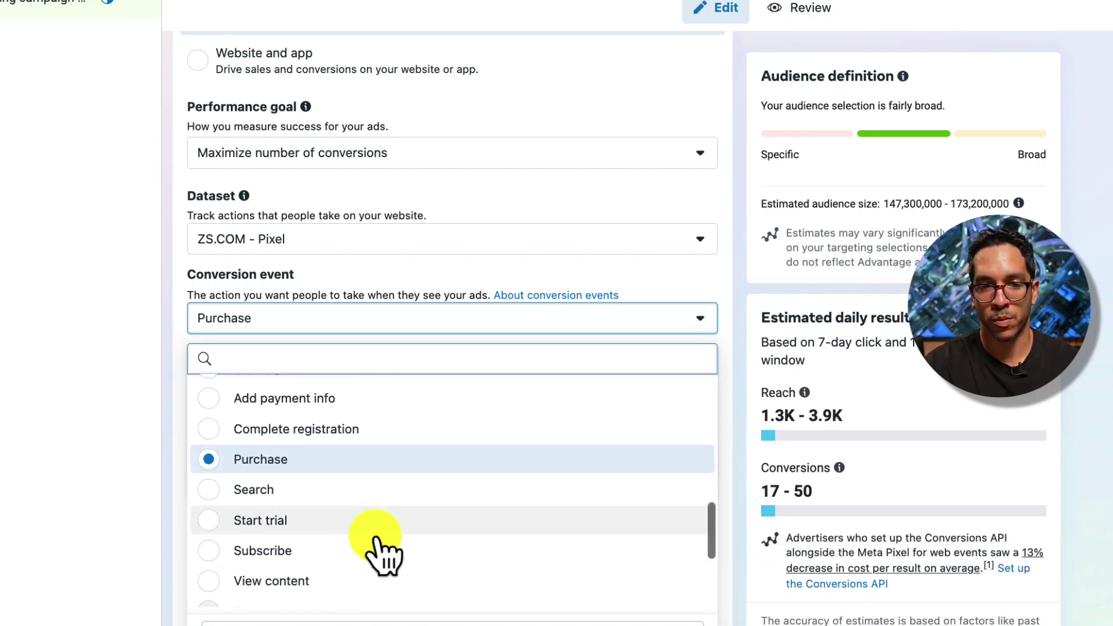
pyautogui.click(368, 465)
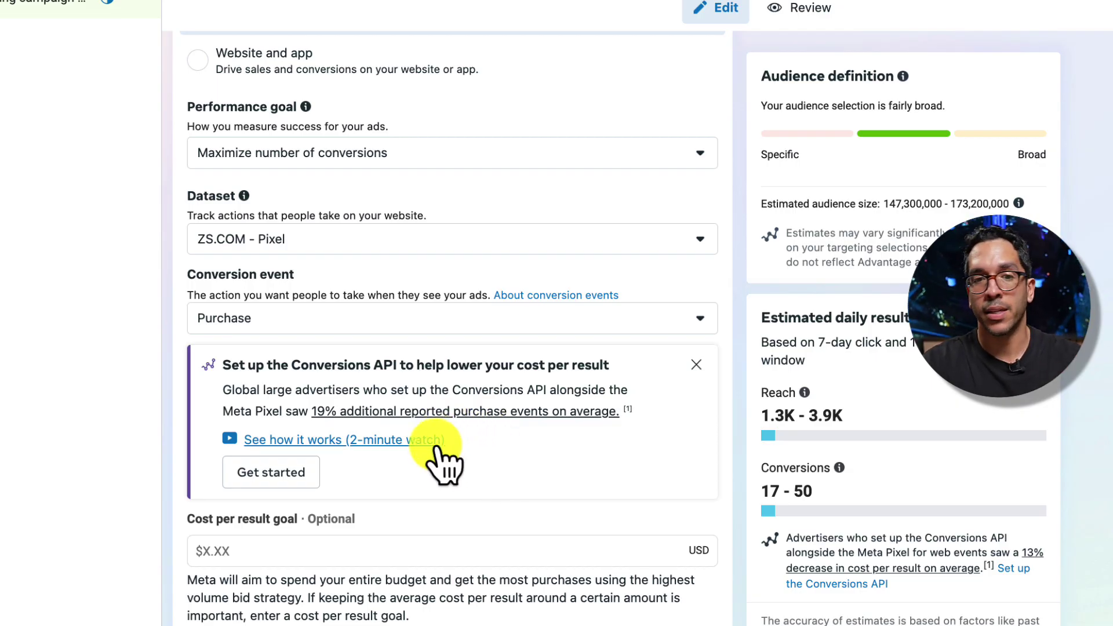
# Leave the optional cost per result goal empty, show the additional conversion options, and open the attribution setting for editing
pyautogui.scroll(-4, 487, 336)
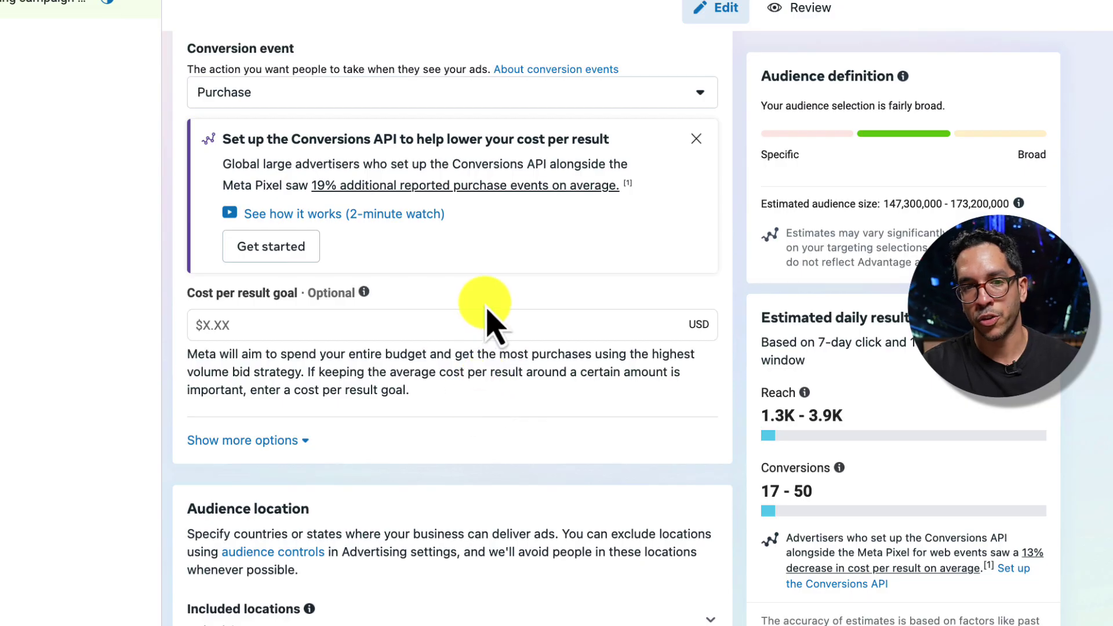
pyautogui.scroll(2, 487, 322)
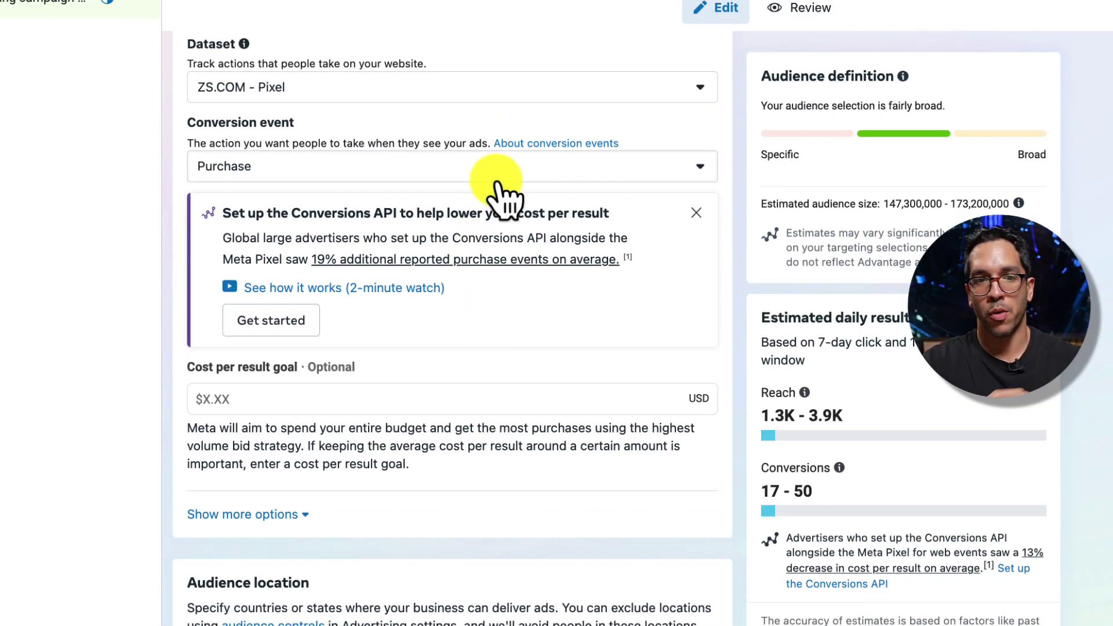
pyautogui.scroll(-3, 406, 330)
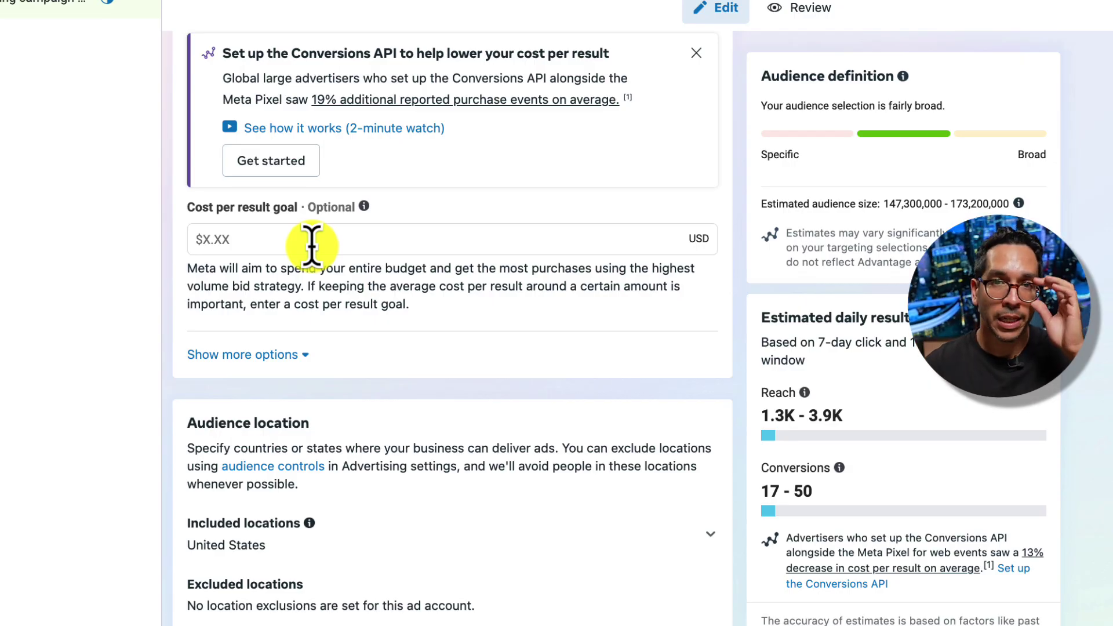
pyautogui.click(285, 355)
pyautogui.scroll(-2, 410, 415)
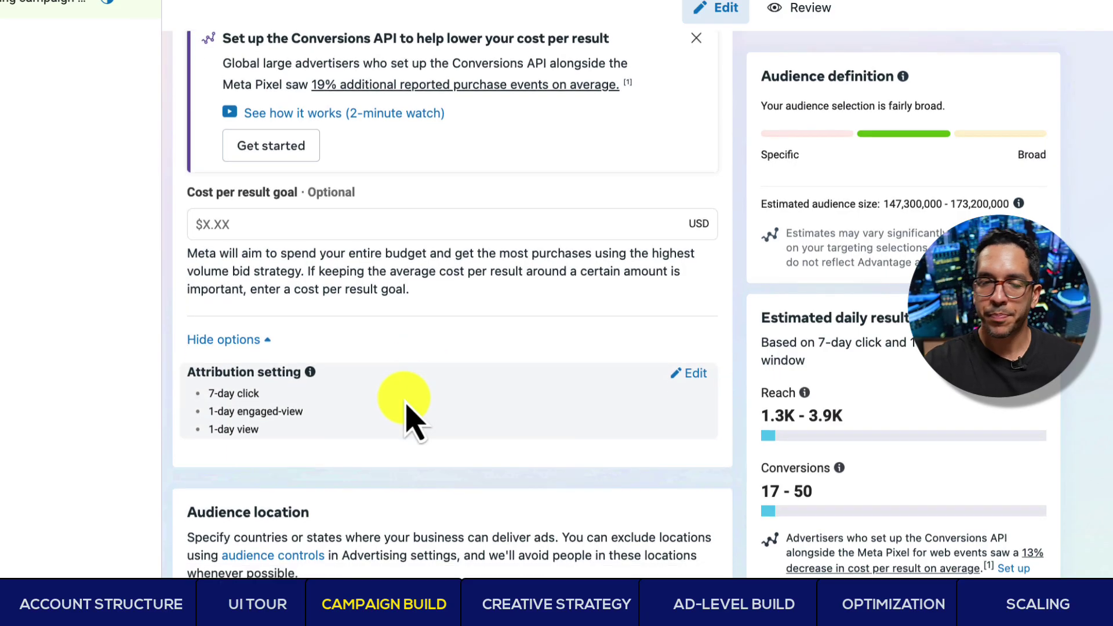
pyautogui.scroll(-5, 409, 413)
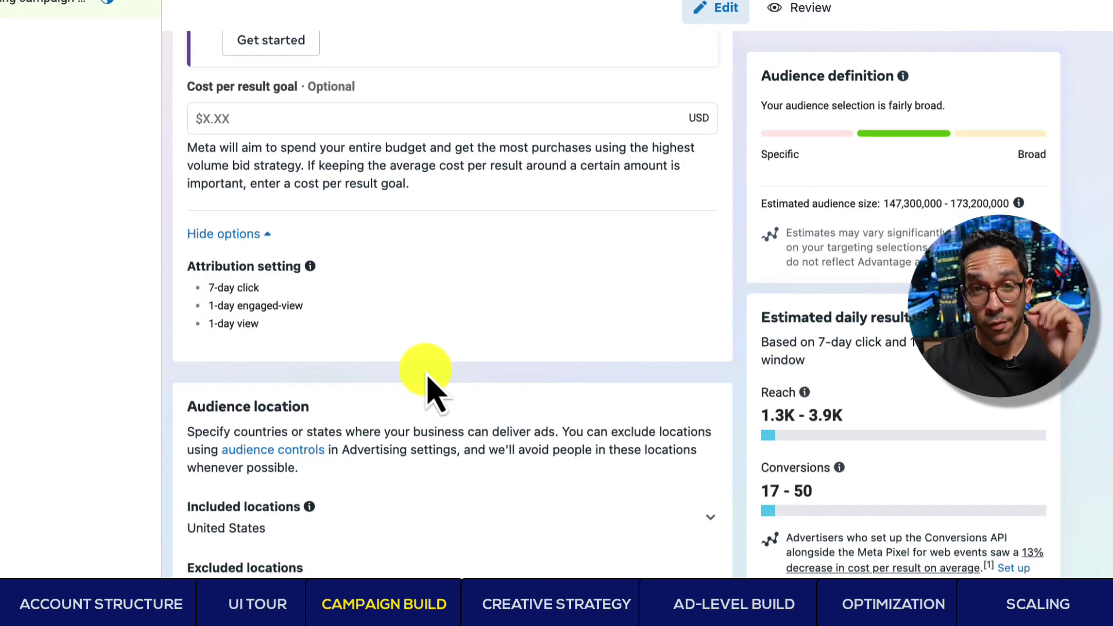
pyautogui.scroll(1, 348, 177)
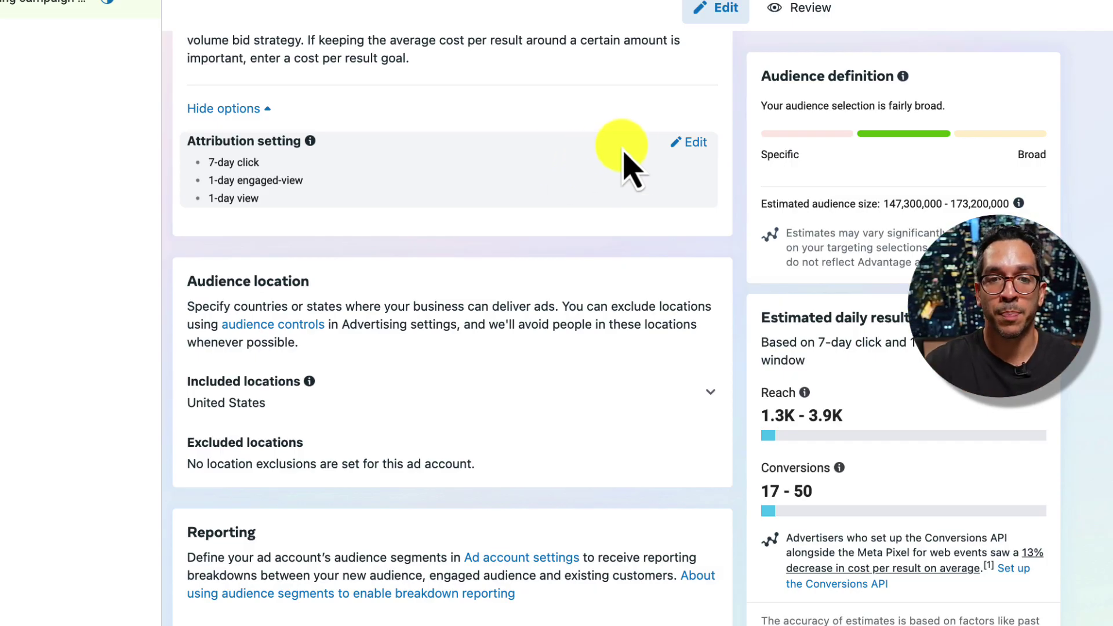
pyautogui.click(690, 145)
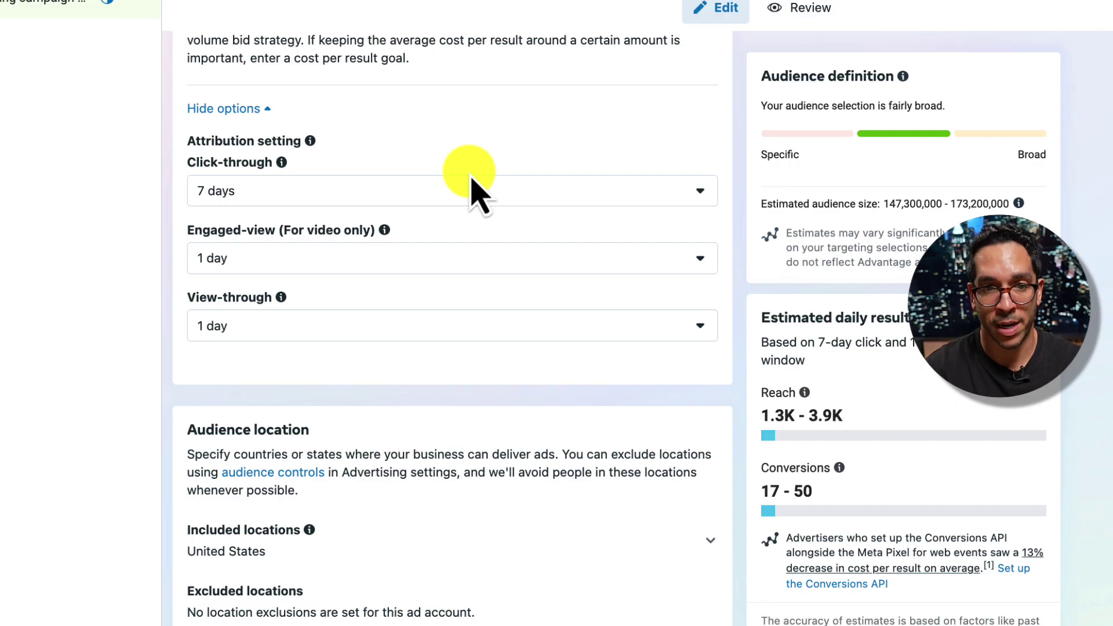
# Examine the engaged-view and view-through attribution options and their explanations without changing either window
pyautogui.click(451, 272)
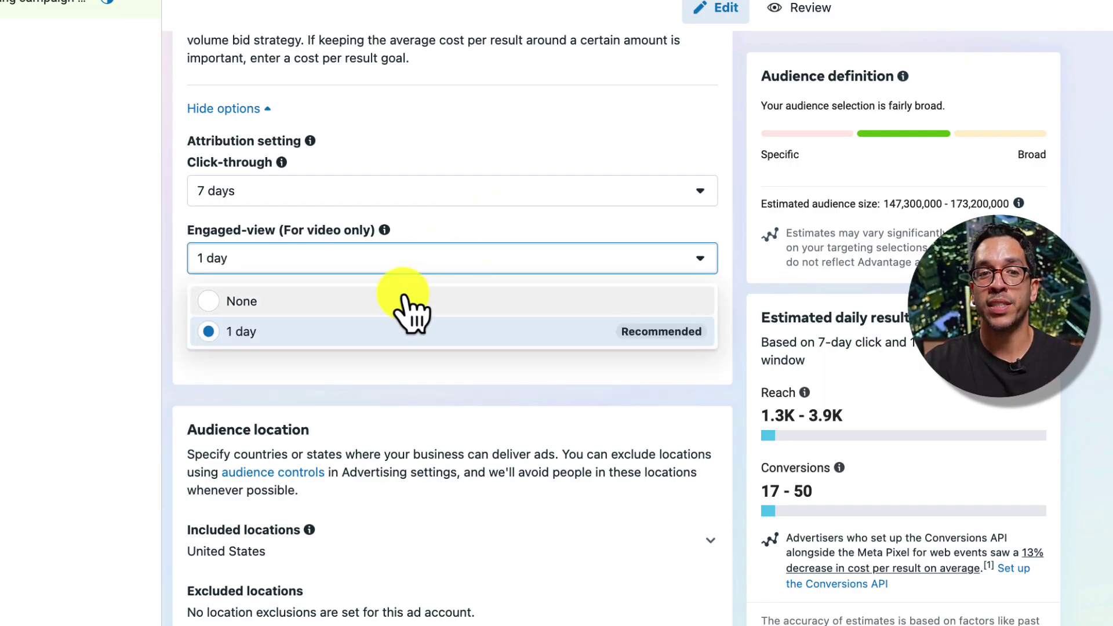
pyautogui.click(384, 230)
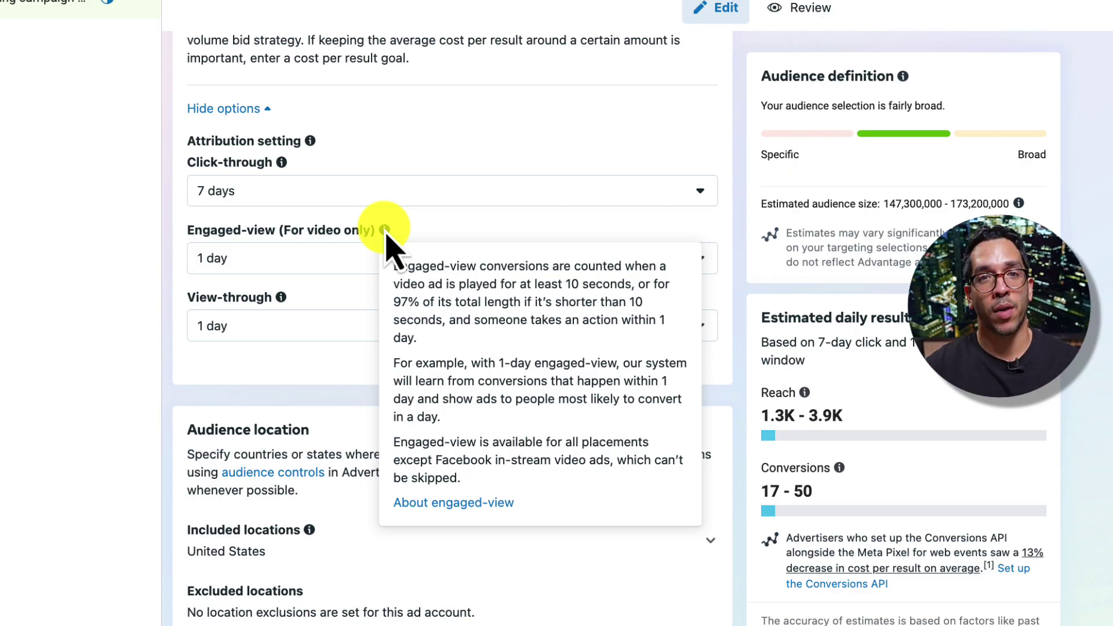
pyautogui.click(359, 260)
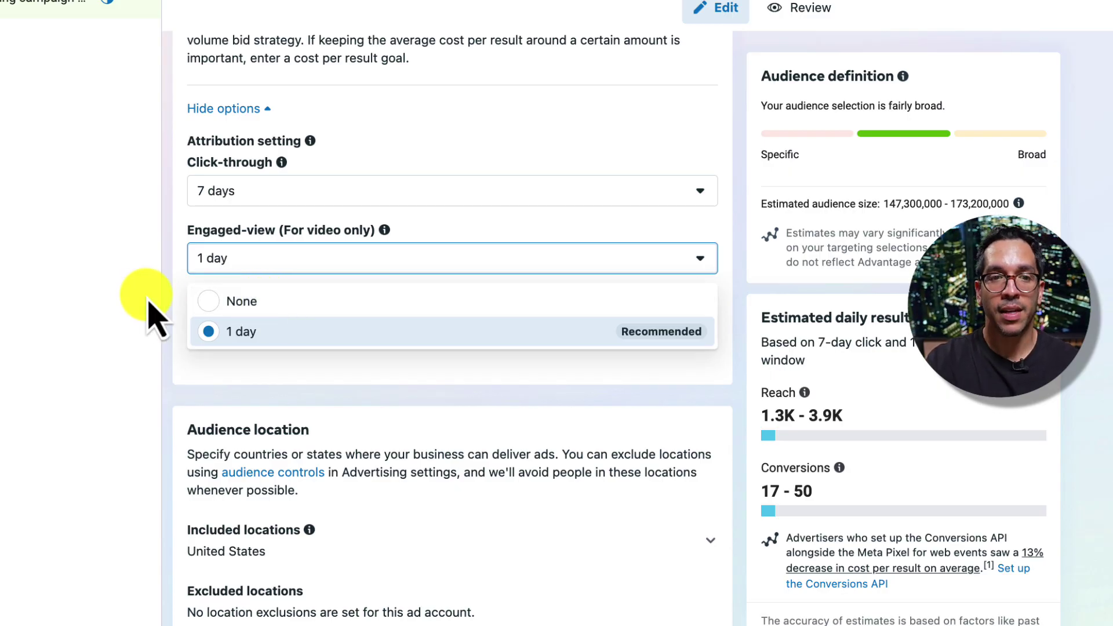
pyautogui.click(156, 311)
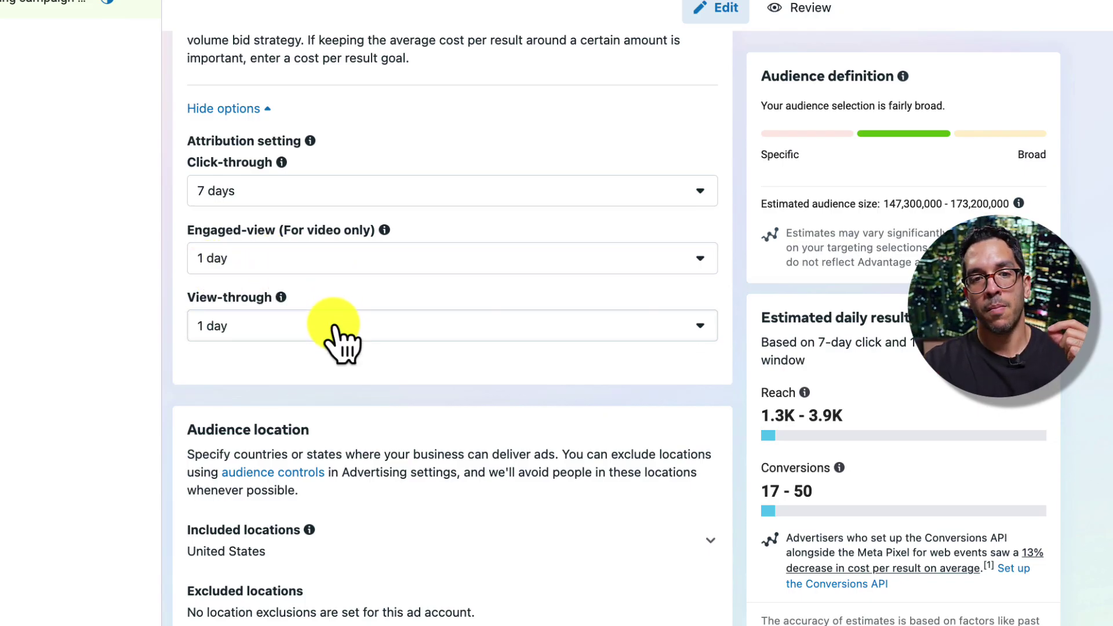
pyautogui.click(324, 328)
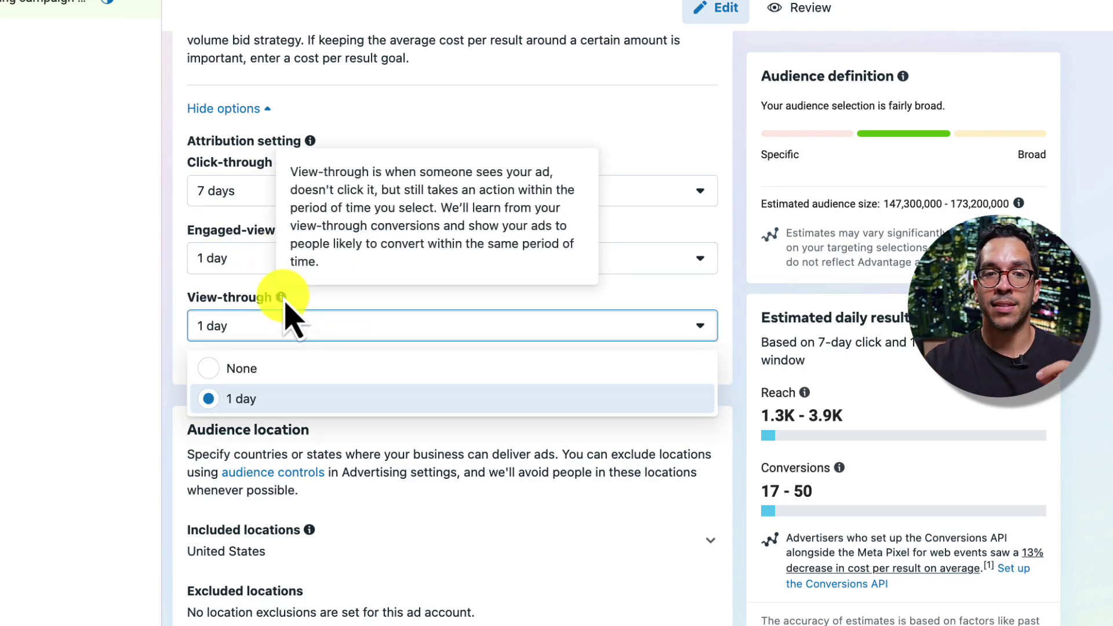
pyautogui.click(175, 307)
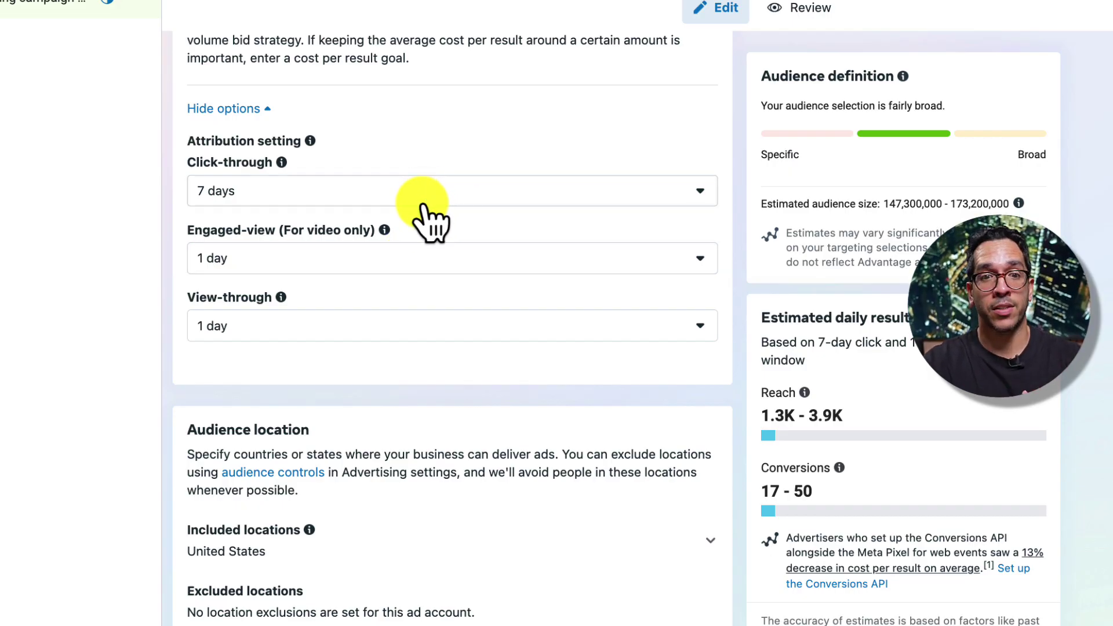
# Set click-through attribution to 1 day and both engaged-view and view-through attribution to None
pyautogui.click(422, 202)
pyautogui.click(287, 235)
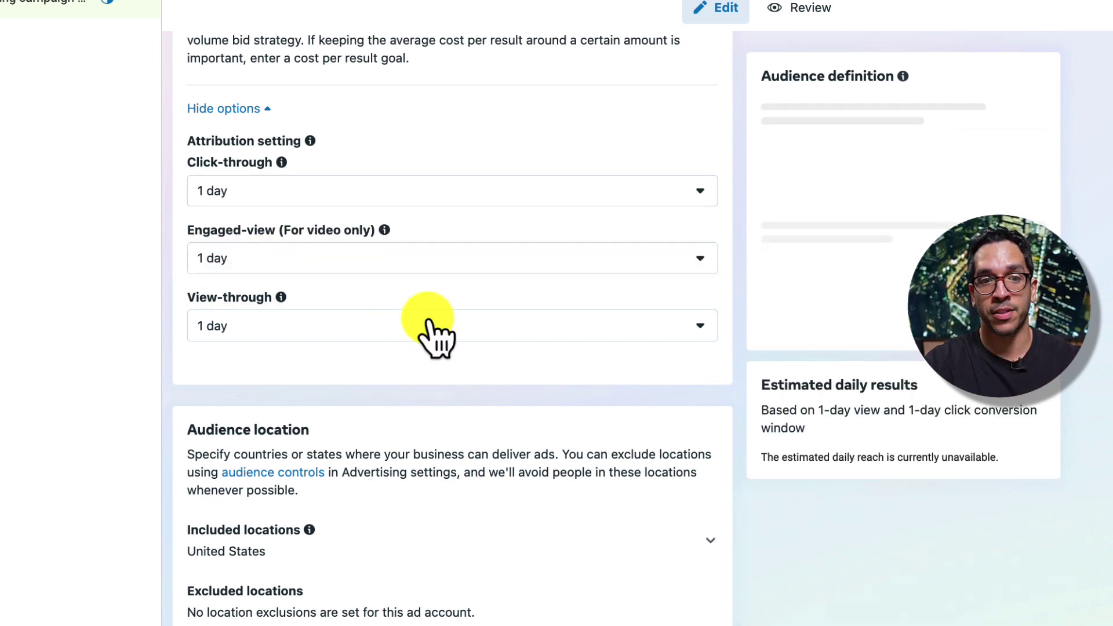
pyautogui.click(447, 260)
pyautogui.click(371, 301)
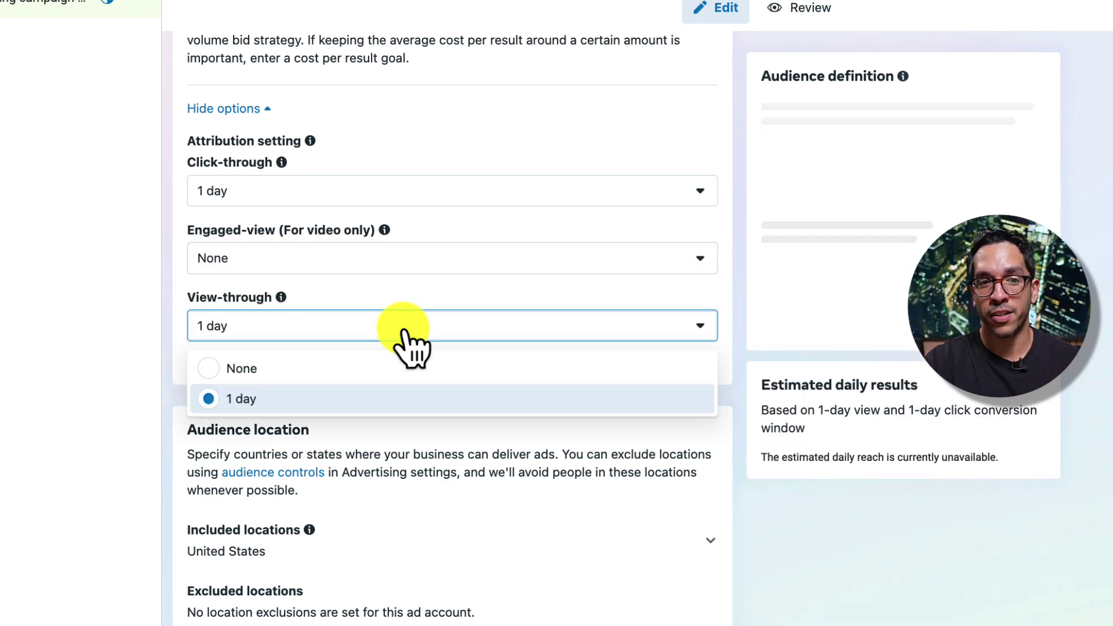
pyautogui.click(406, 332)
pyautogui.click(279, 367)
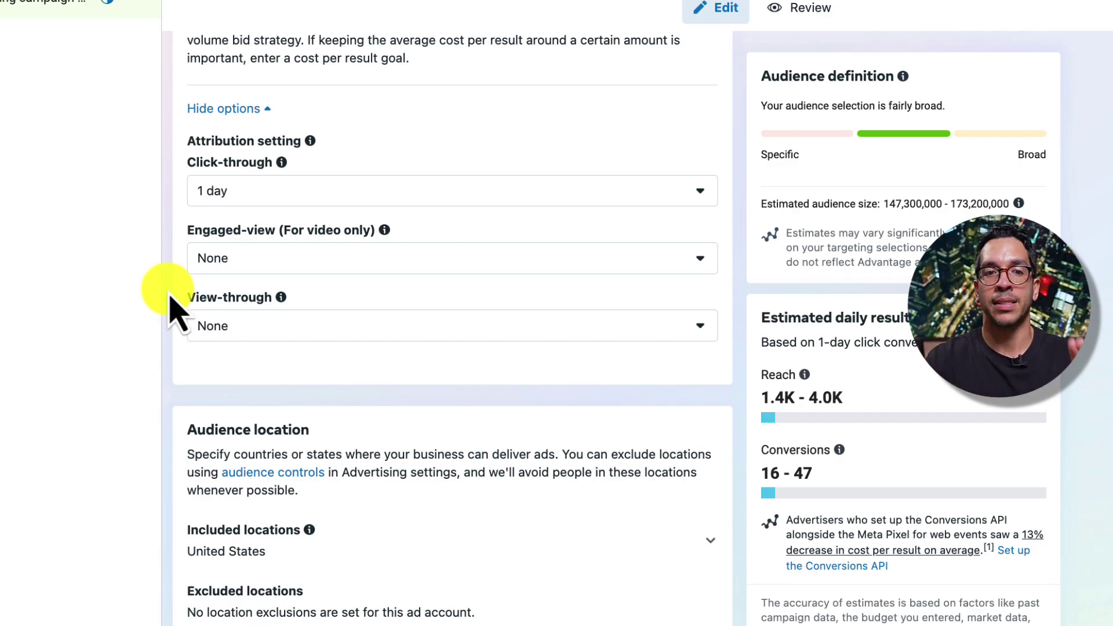
# Set click-through attribution to 7 days and both engaged-view and view-through attribution to 1 day
pyautogui.click(355, 200)
pyautogui.click(330, 268)
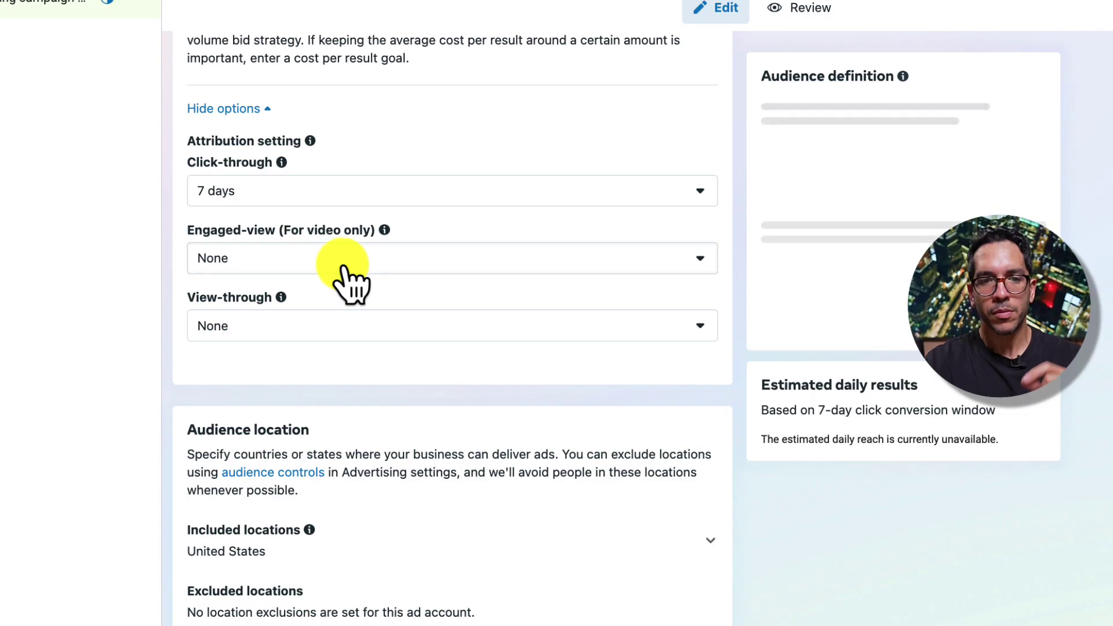
pyautogui.click(343, 268)
pyautogui.click(301, 333)
pyautogui.click(320, 333)
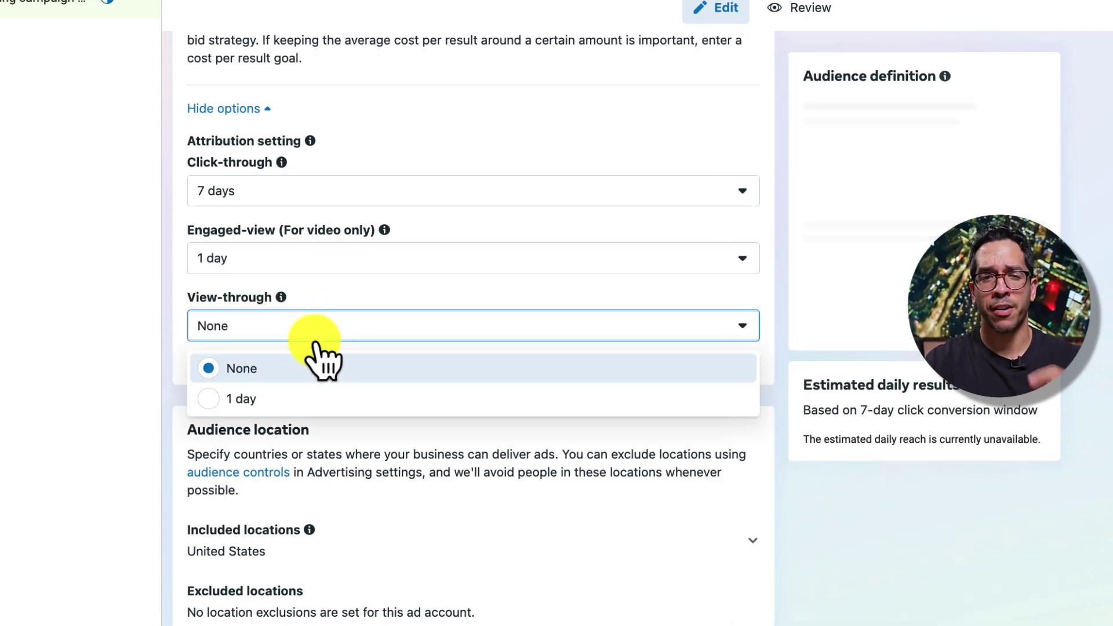
pyautogui.click(280, 399)
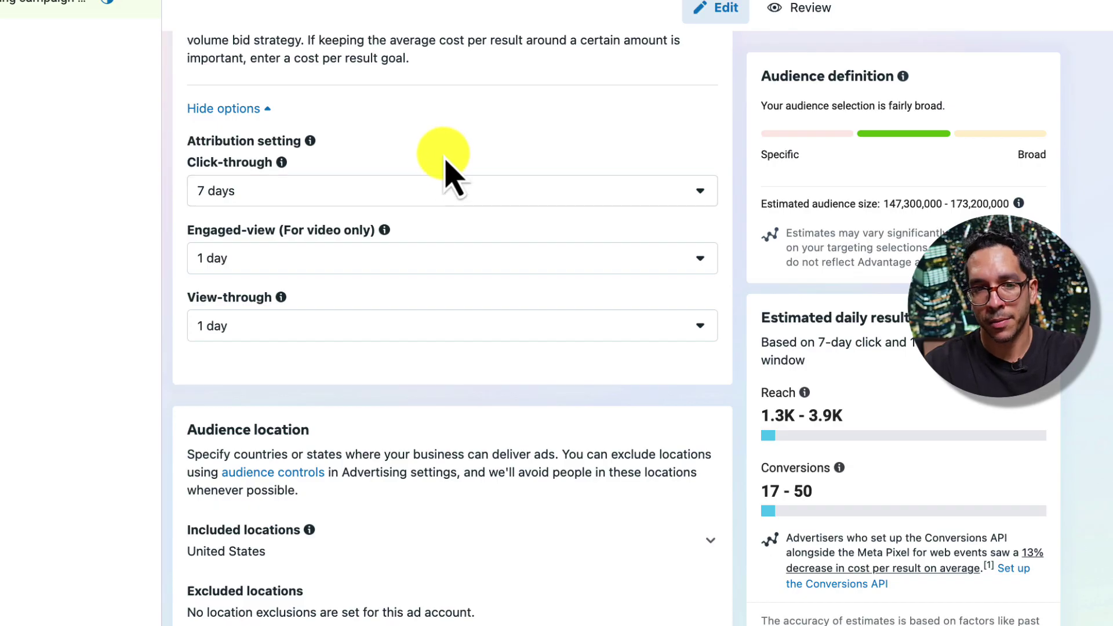
# Add France to the included audience locations and remove it again, leaving only the United States
pyautogui.scroll(-1, 474, 168)
pyautogui.scroll(-6, 475, 168)
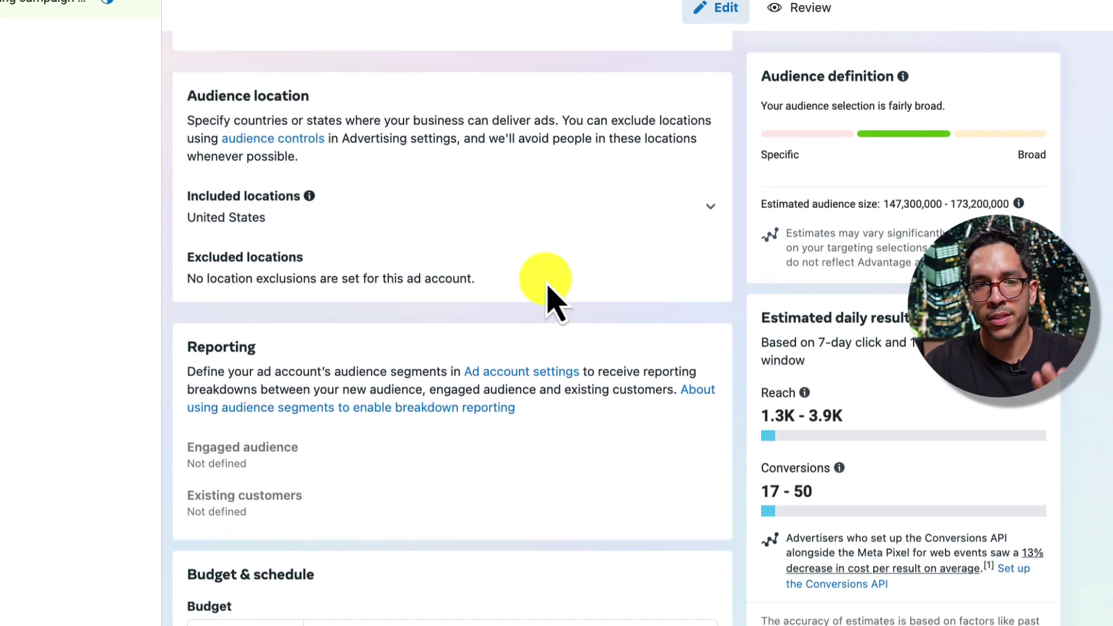
pyautogui.scroll(-1, 539, 343)
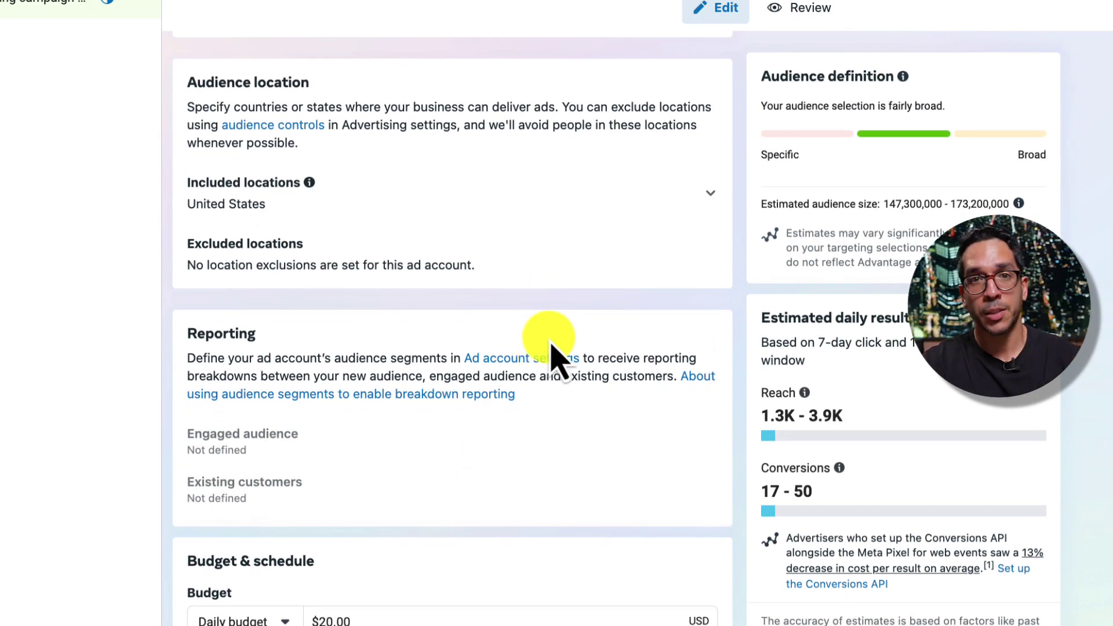
pyautogui.click(449, 212)
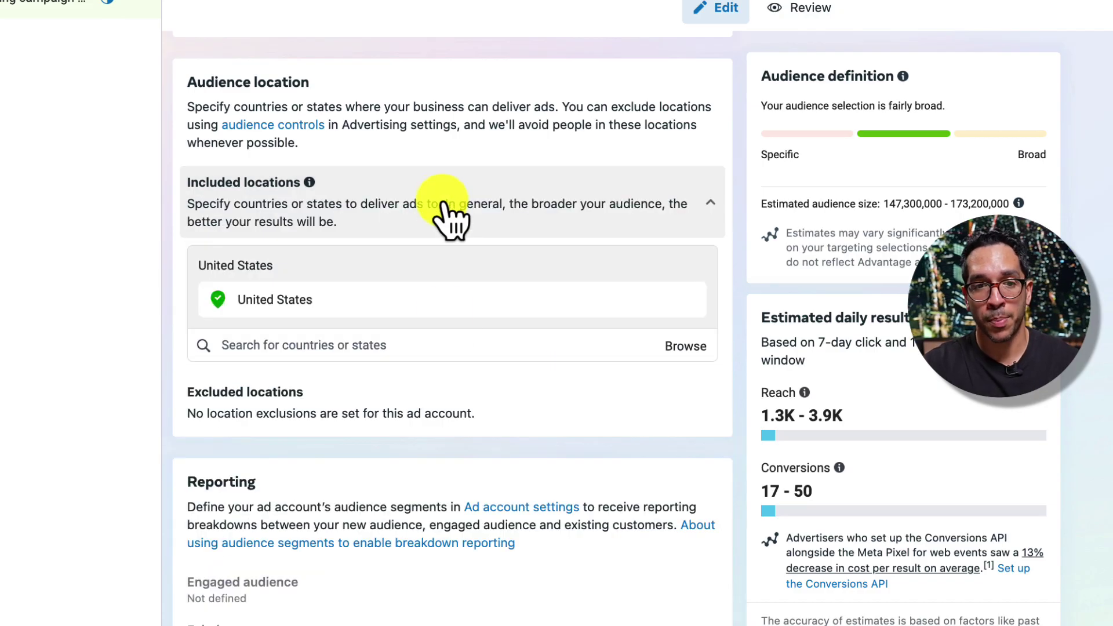
pyautogui.click(490, 343)
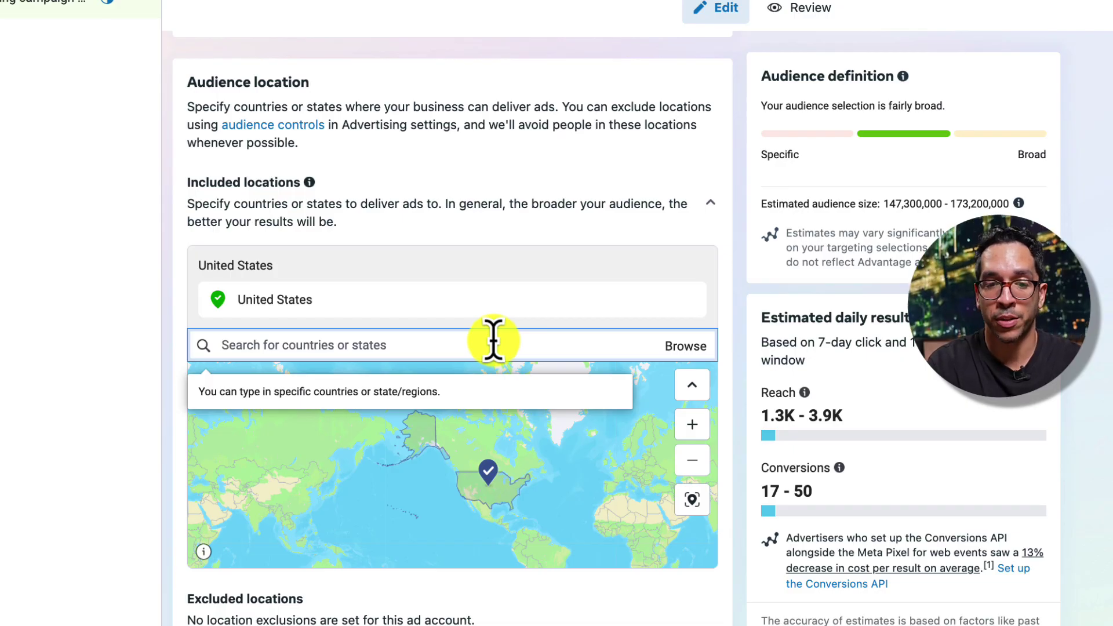
pyautogui.write('france')
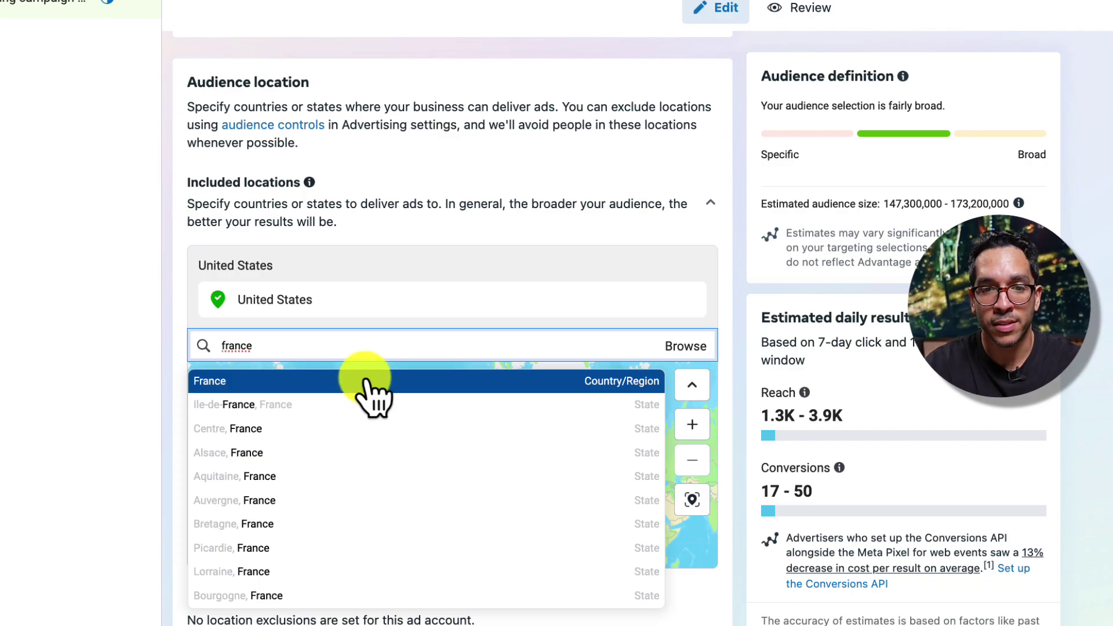
pyautogui.click(367, 382)
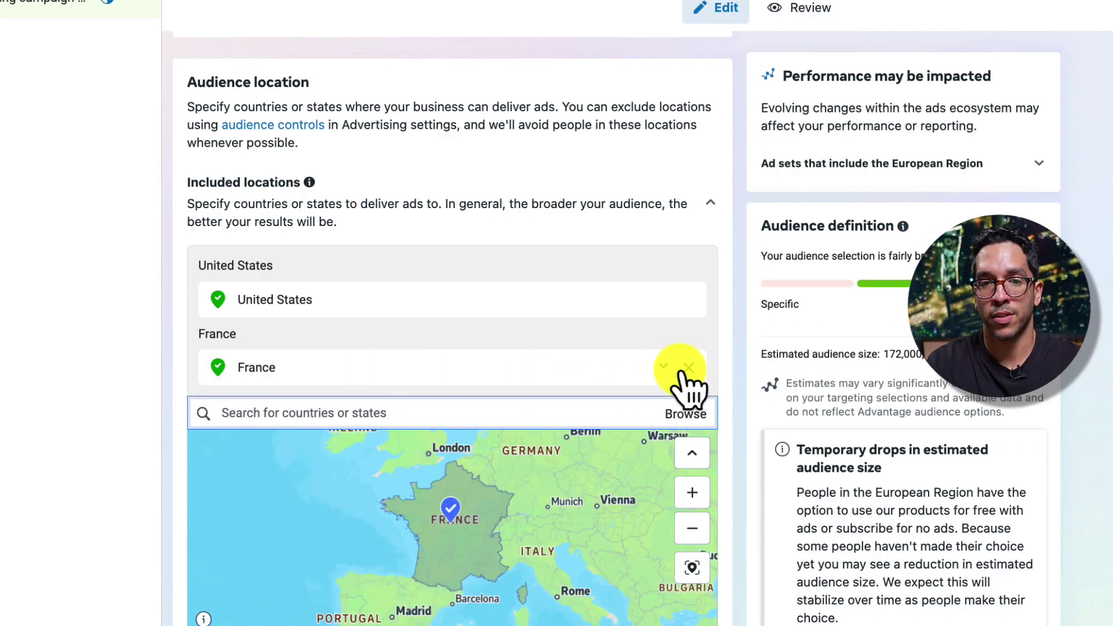
pyautogui.click(689, 367)
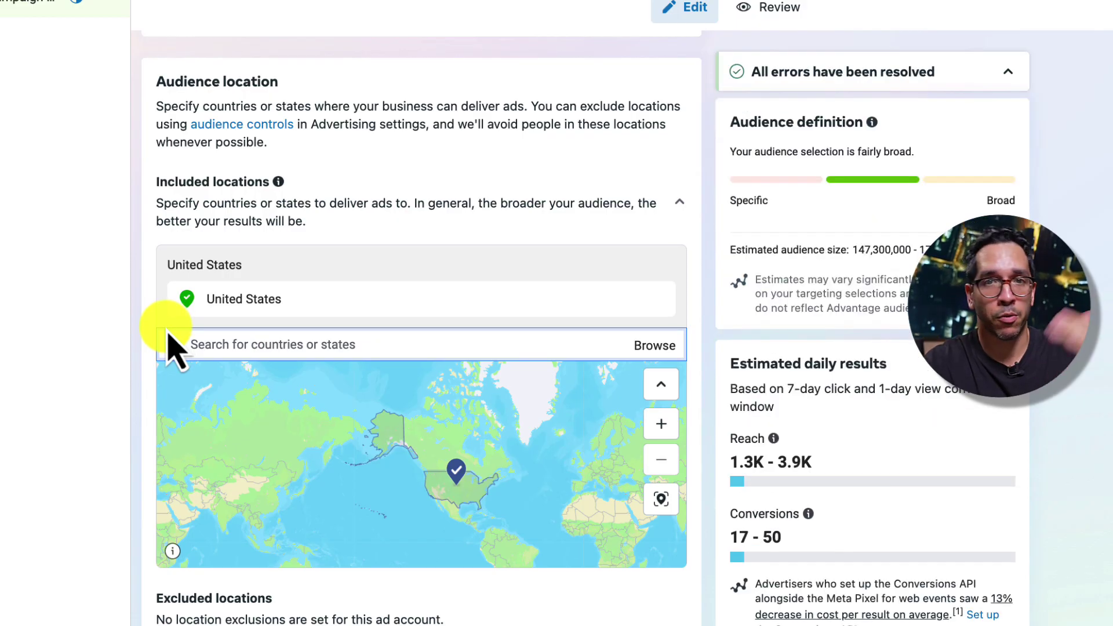
# Review the excluded locations and the Reporting section, and open the ad account's audience segments settings
pyautogui.scroll(-2, 162, 325)
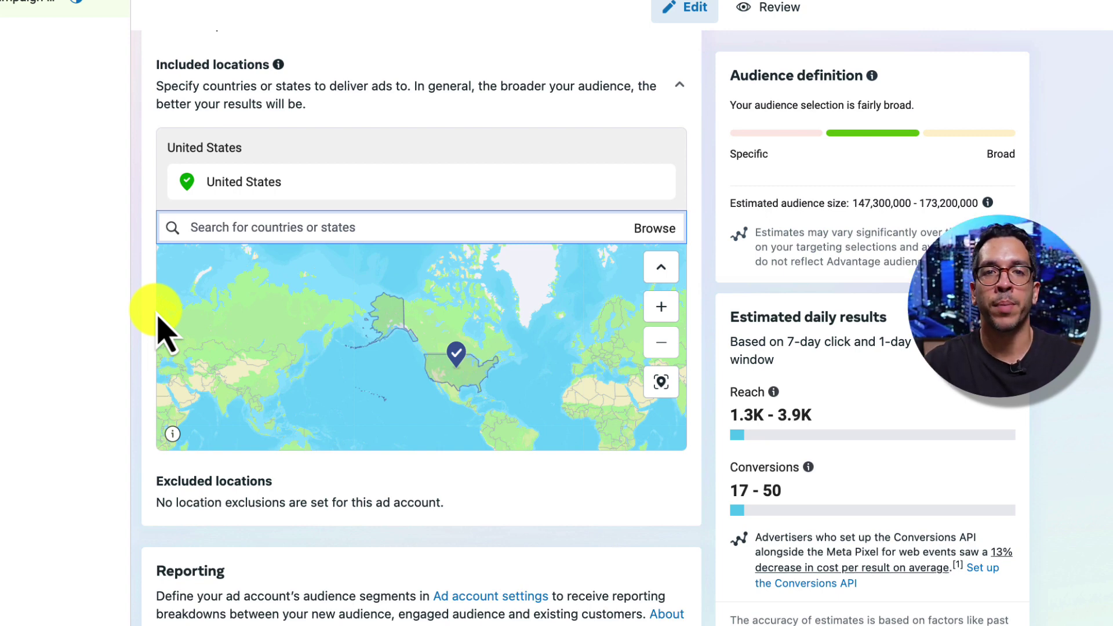
pyautogui.scroll(-1, 449, 505)
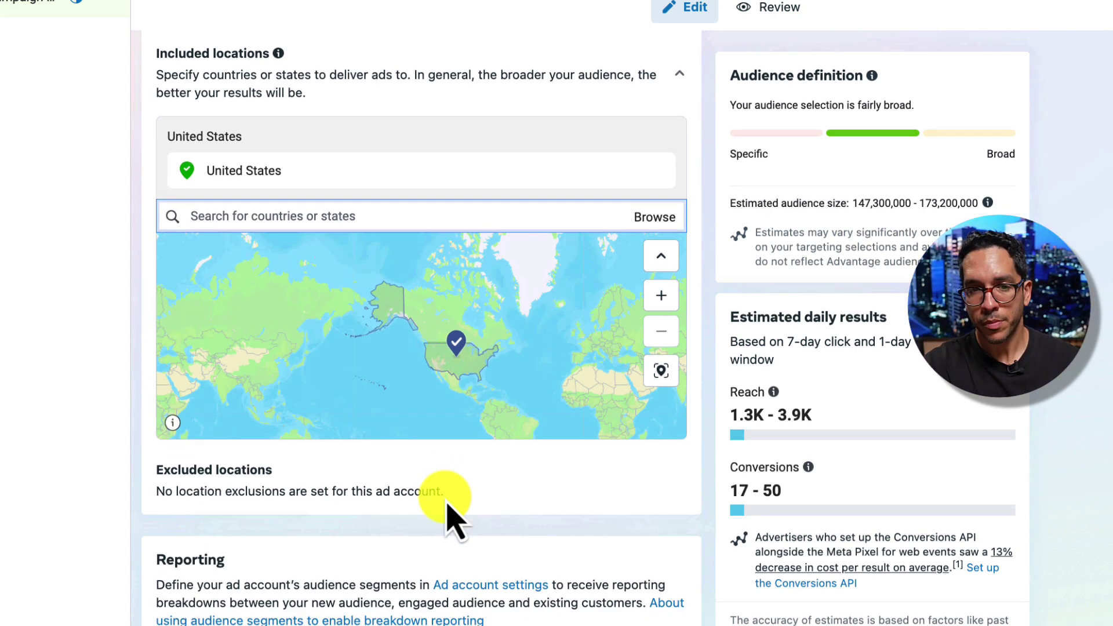
pyautogui.scroll(-8, 375, 469)
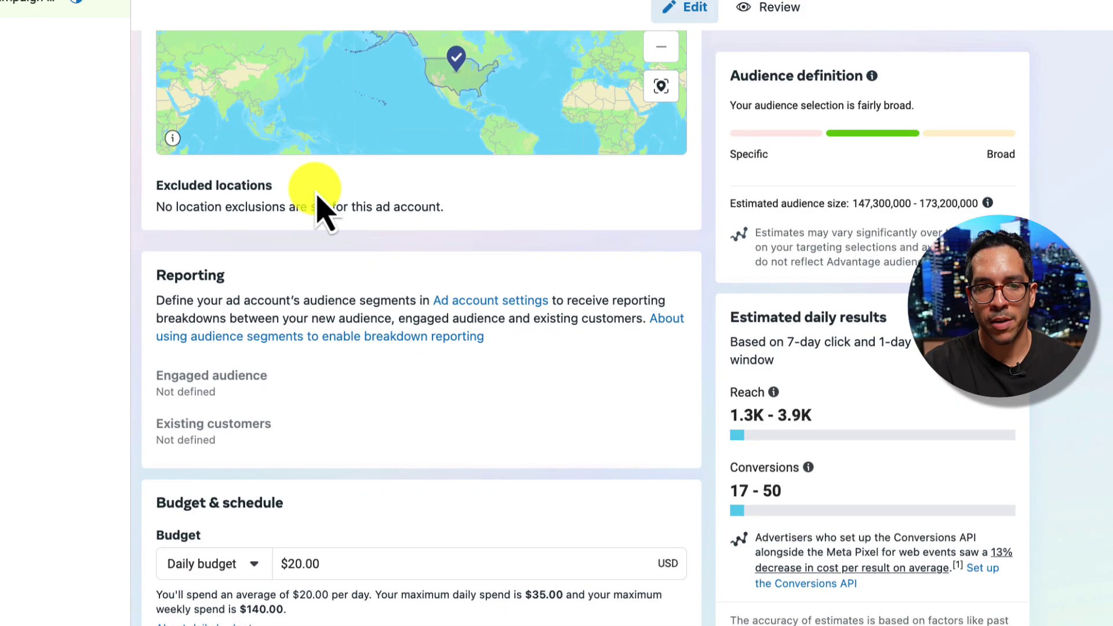
pyautogui.scroll(-1, 369, 293)
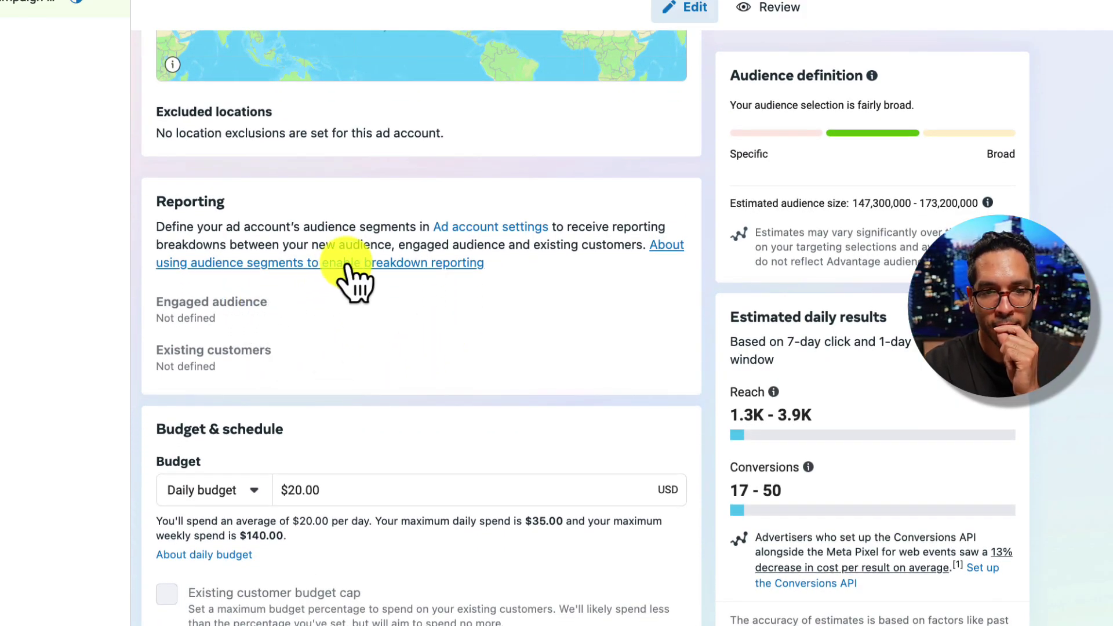
pyautogui.scroll(-1, 352, 278)
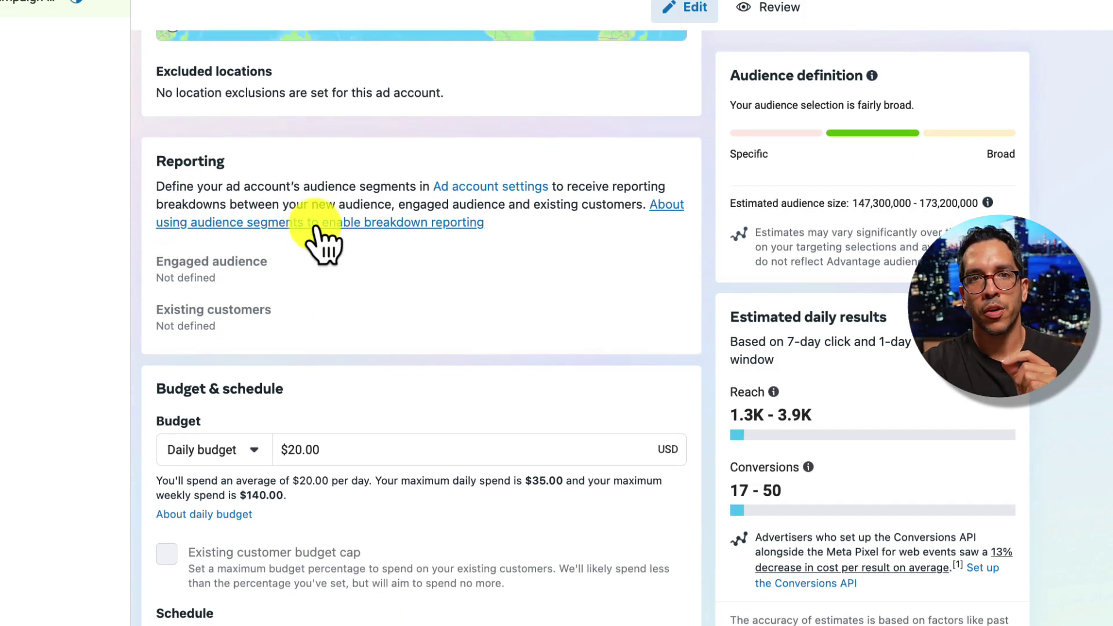
pyautogui.moveTo(316, 227); pyautogui.dragTo(319, 254)
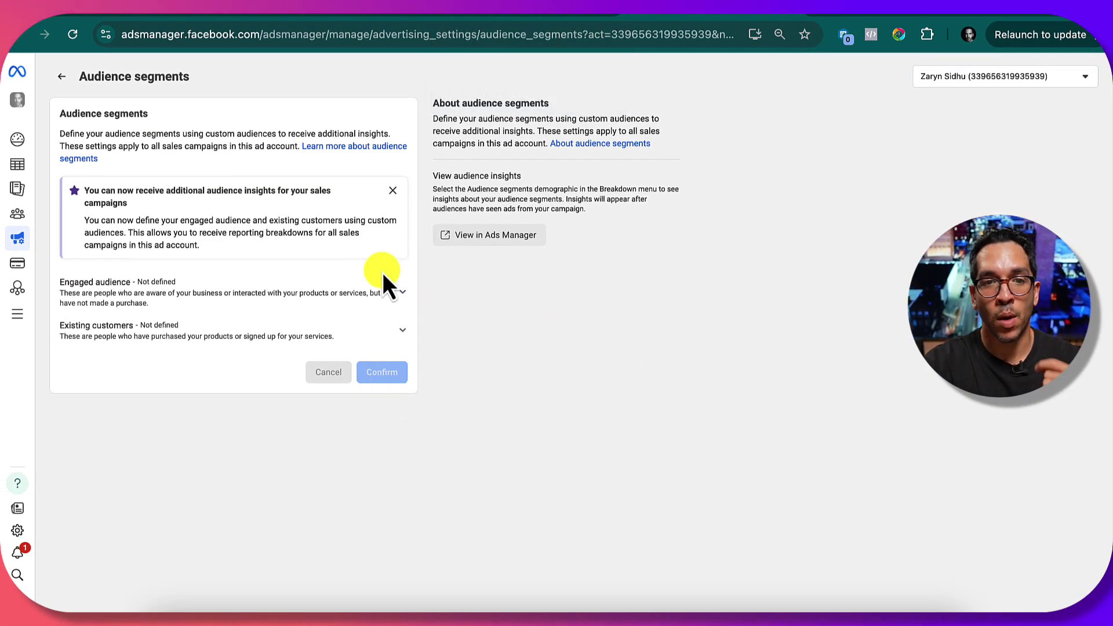
# Examine the custom audience options for the engaged audience and existing customers segments, and return to the campaign
pyautogui.click(342, 296)
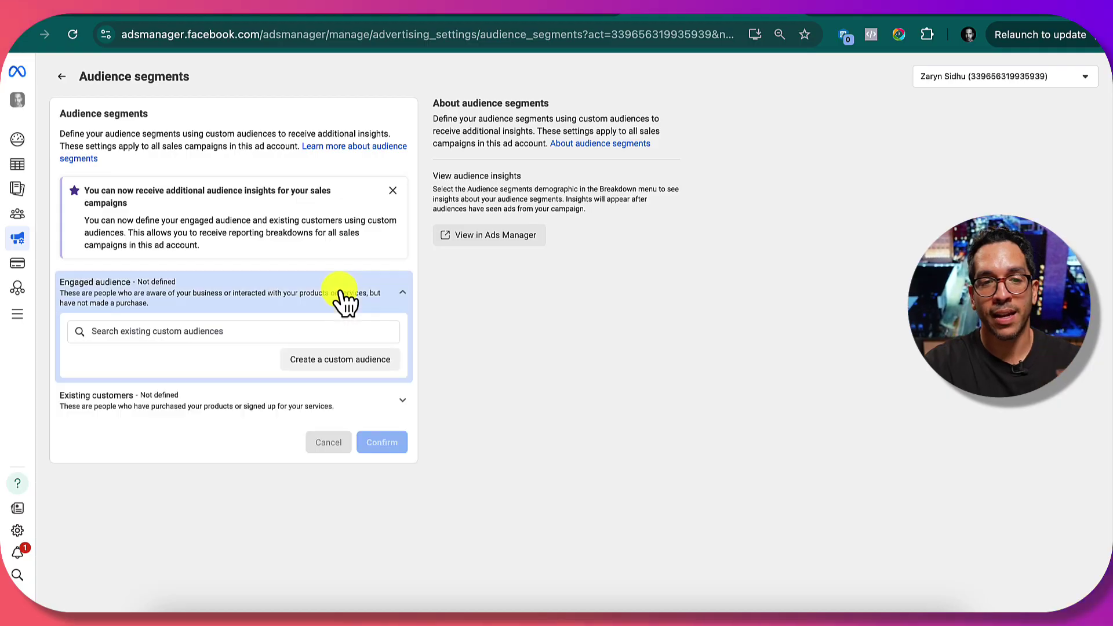
pyautogui.click(325, 332)
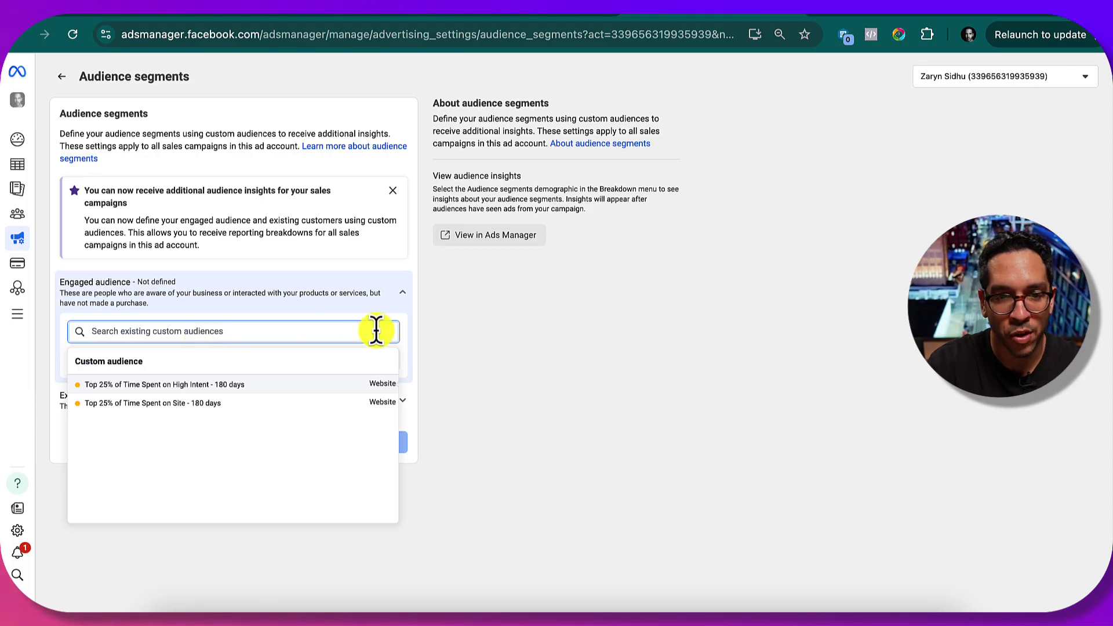
pyautogui.click(414, 331)
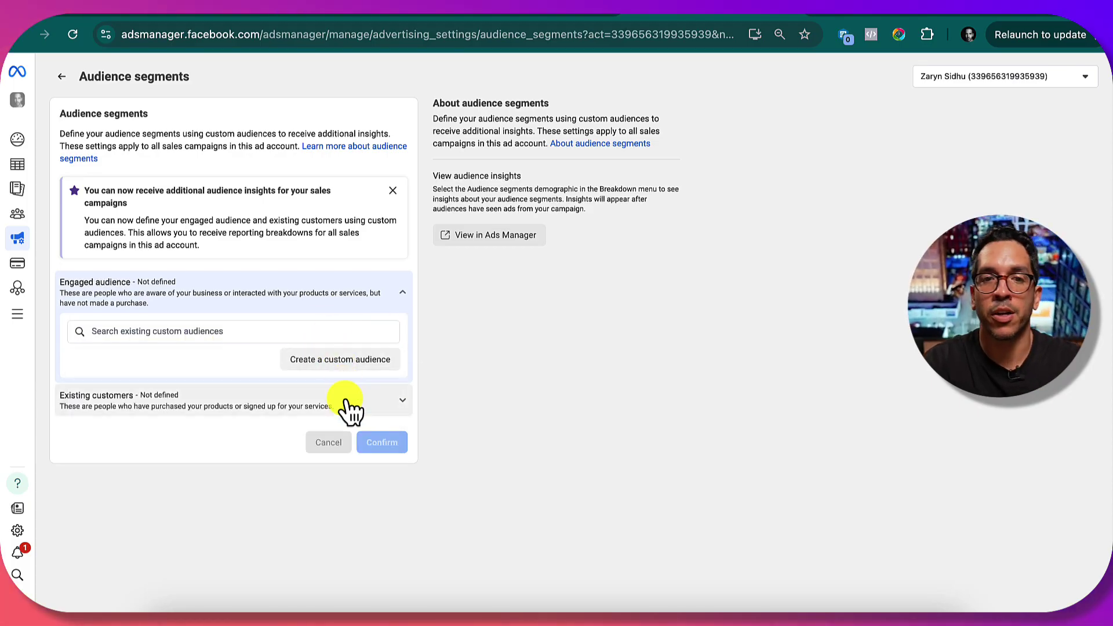
pyautogui.click(274, 405)
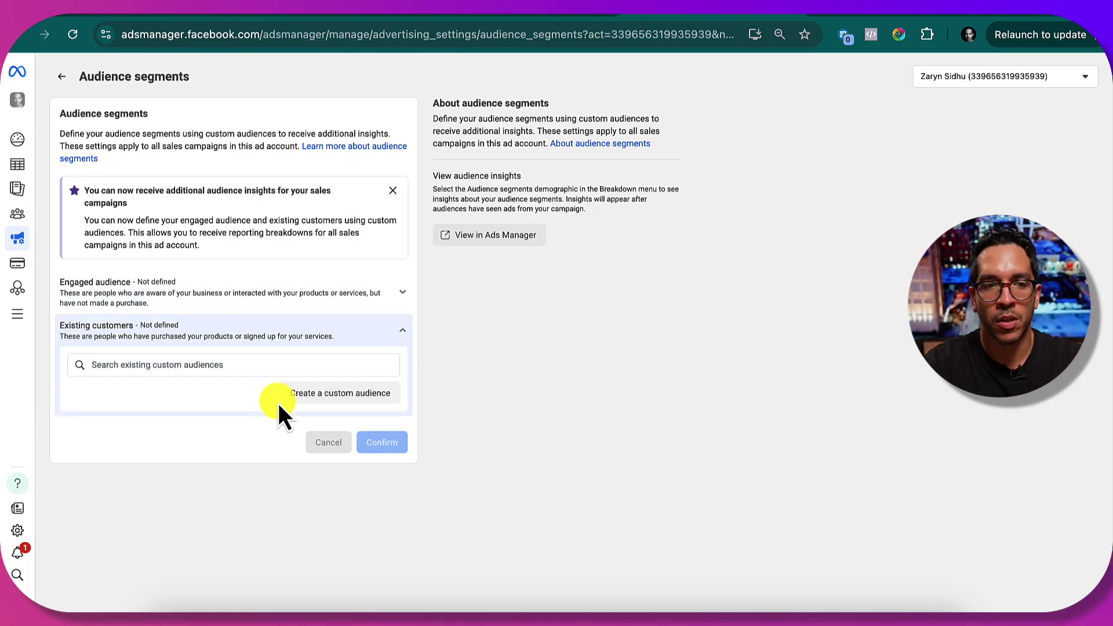
pyautogui.click(65, 77)
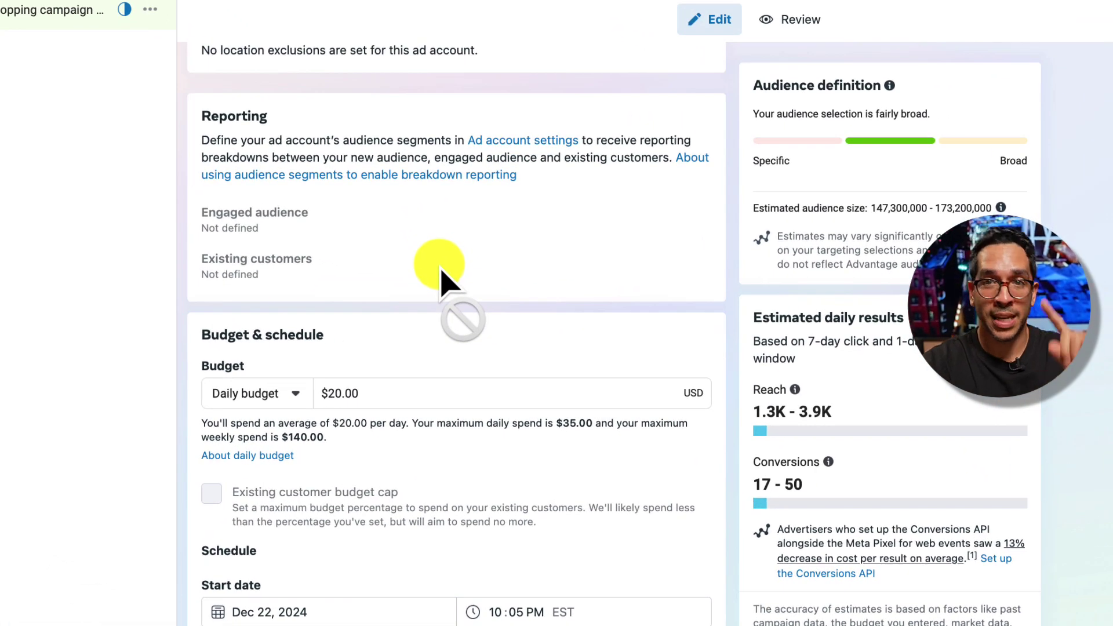
# Keep the daily budget type and set the campaign's budget to $100.00
pyautogui.scroll(-1, 442, 273)
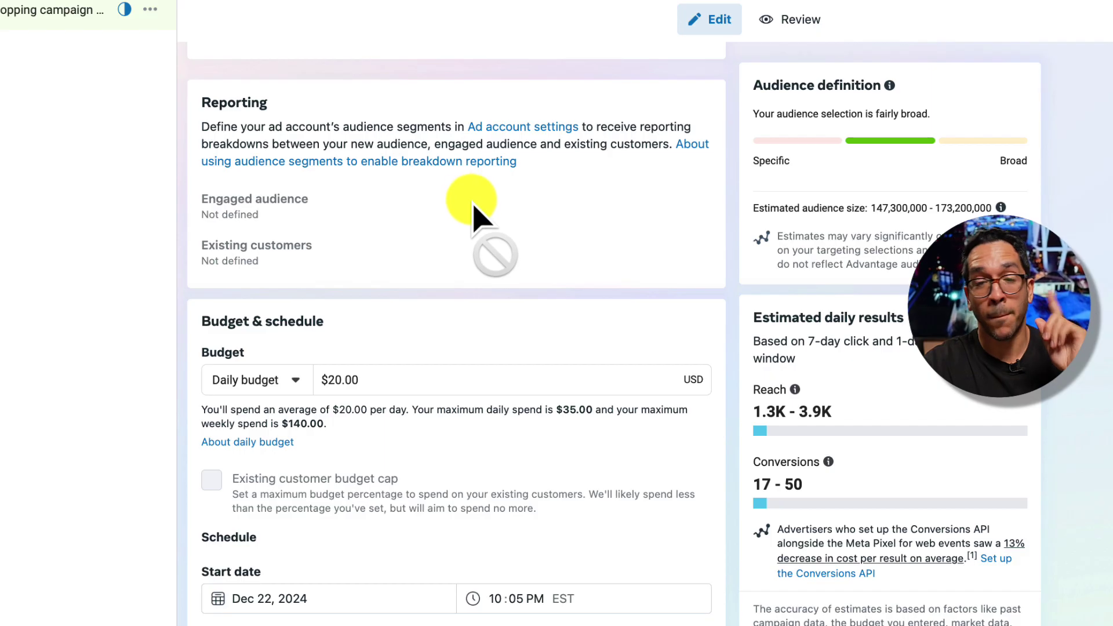
pyautogui.click(372, 378)
pyautogui.click(273, 382)
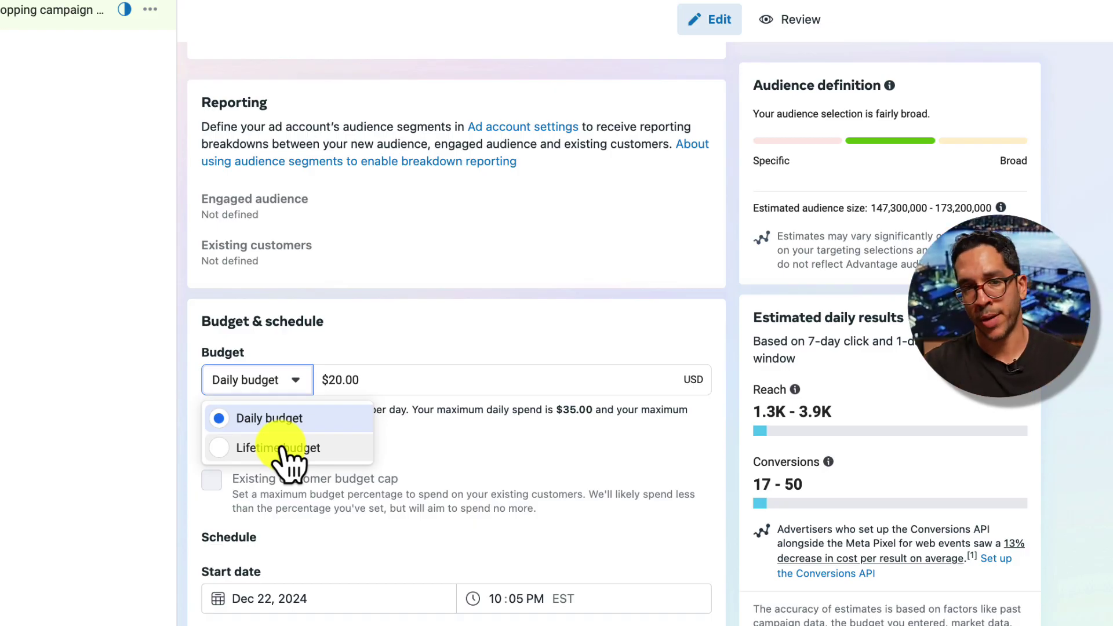
pyautogui.click(276, 381)
pyautogui.click(416, 380)
pyautogui.hotkey('ctrl', 'a')
pyautogui.write('50')
pyautogui.press('BackSpace')
pyautogui.press('BackSpace')
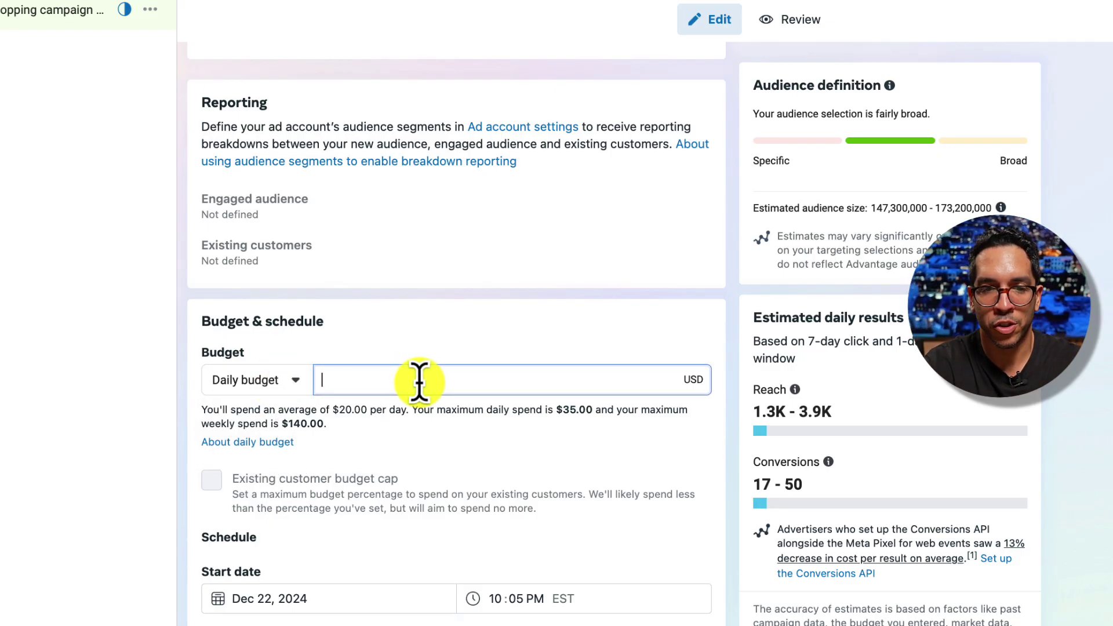
pyautogui.write('100')
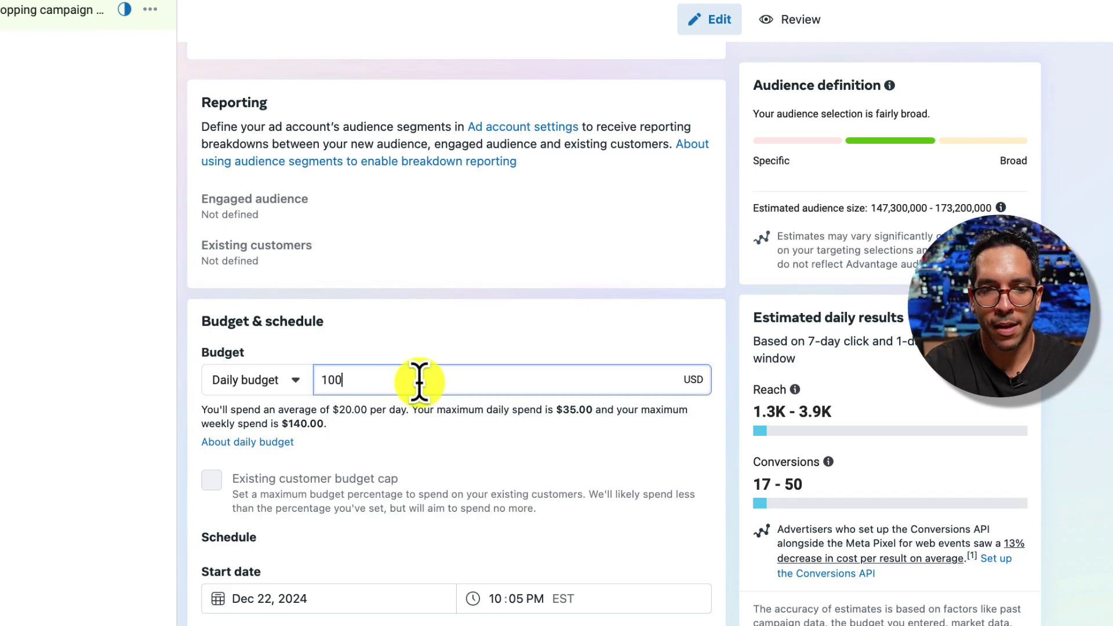
pyautogui.click(556, 327)
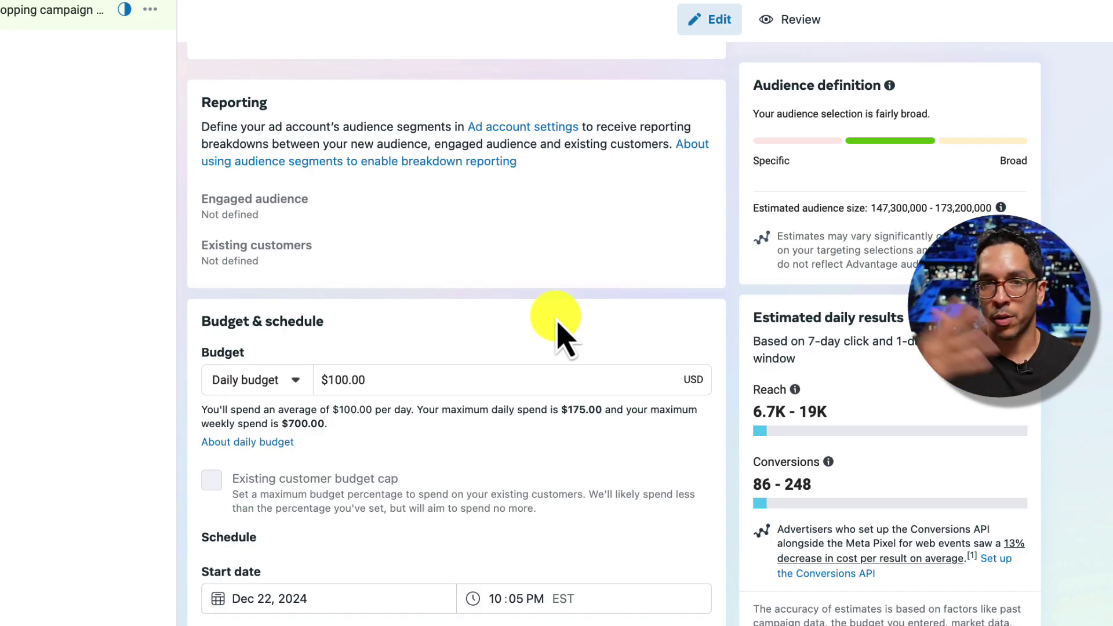
# Examine the requirement for setting an existing customer budget cap
pyautogui.scroll(-4, 493, 371)
pyautogui.scroll(3, 418, 389)
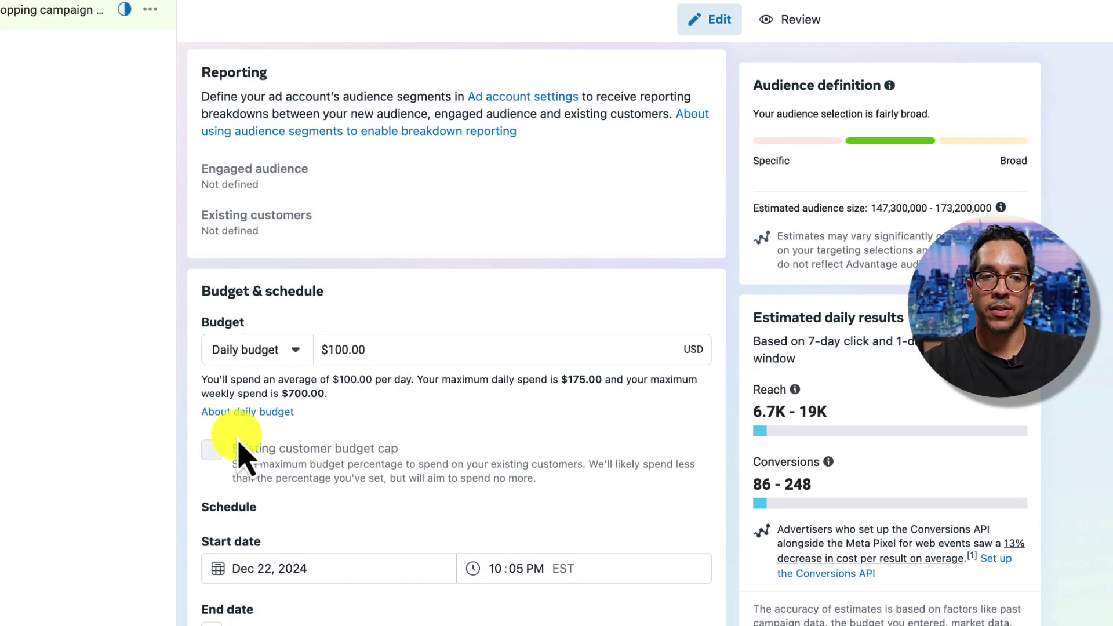
pyautogui.moveTo(219, 474)
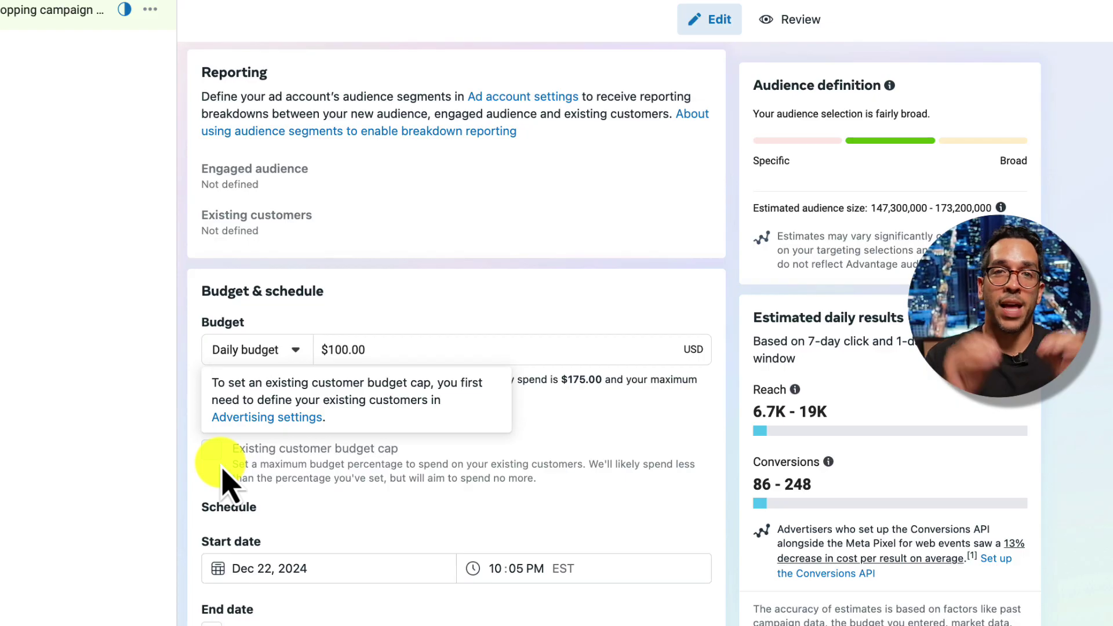
# Look at the start date calendar and the optional end date in the schedule without changing either
pyautogui.scroll(-5, 298, 507)
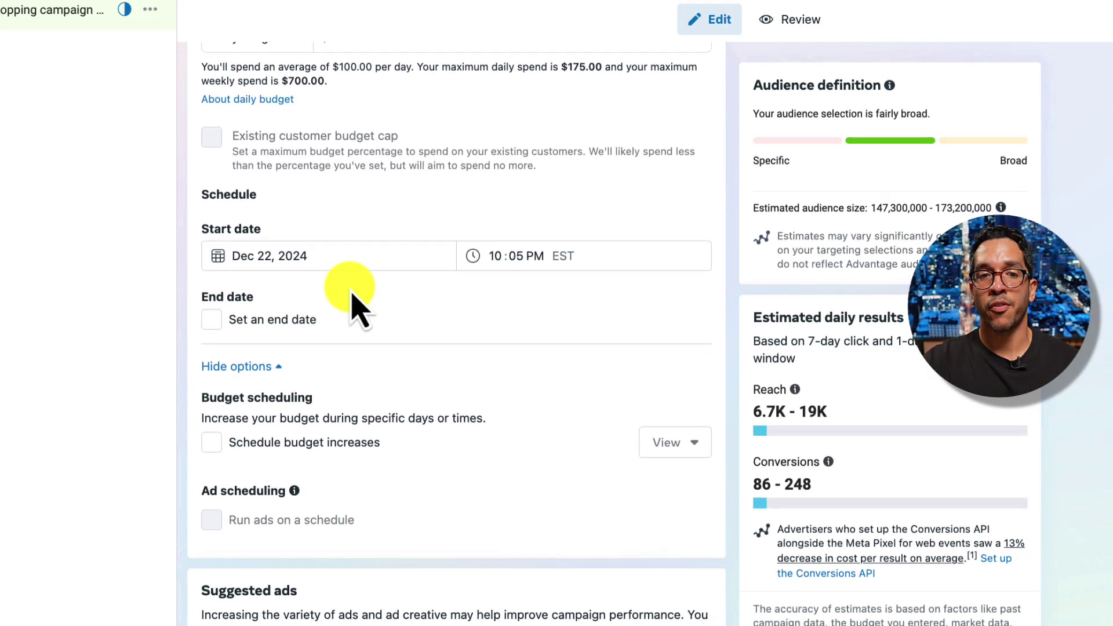
pyautogui.click(355, 252)
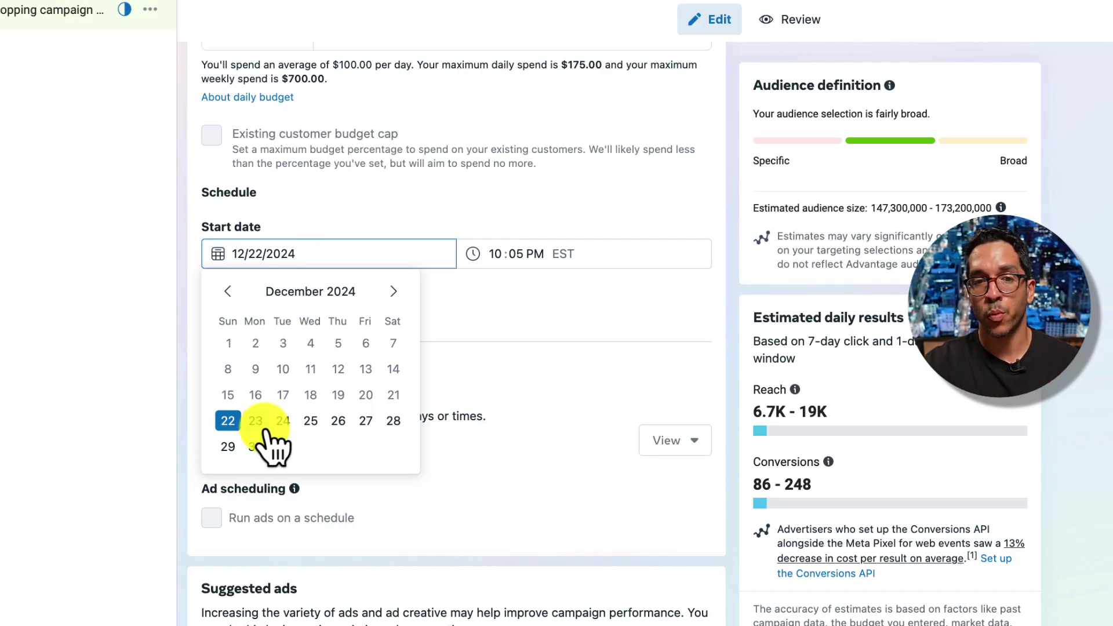
pyautogui.click(197, 287)
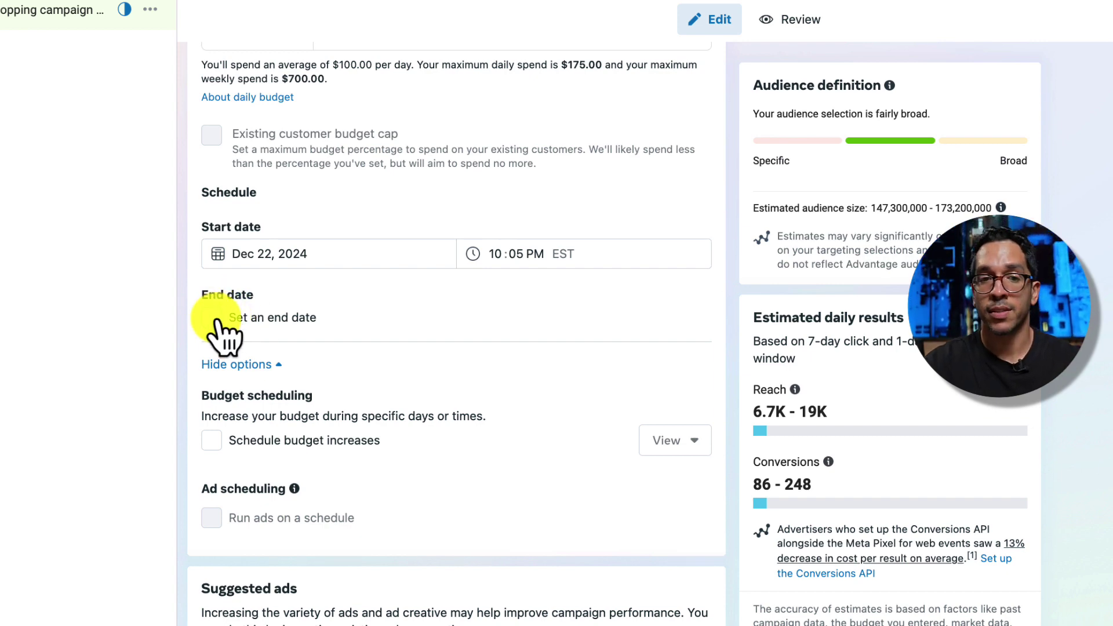
pyautogui.scroll(-1, 223, 334)
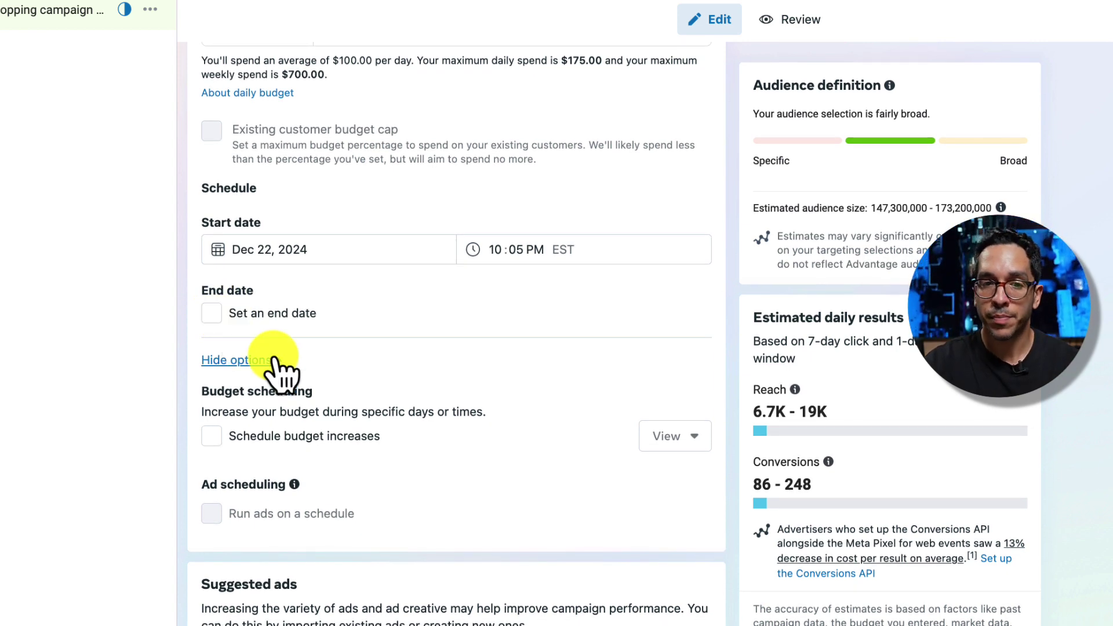
# Schedule the campaign to start on Jan 6, 2025 at 10:05 AM EST, with no end date
pyautogui.click(374, 254)
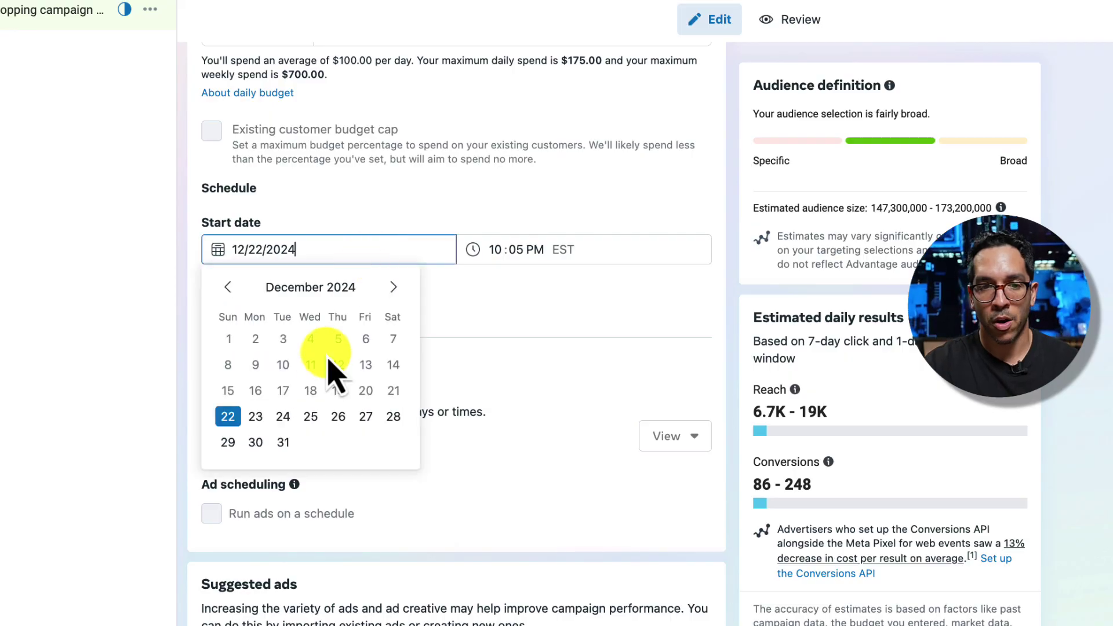
pyautogui.click(262, 416)
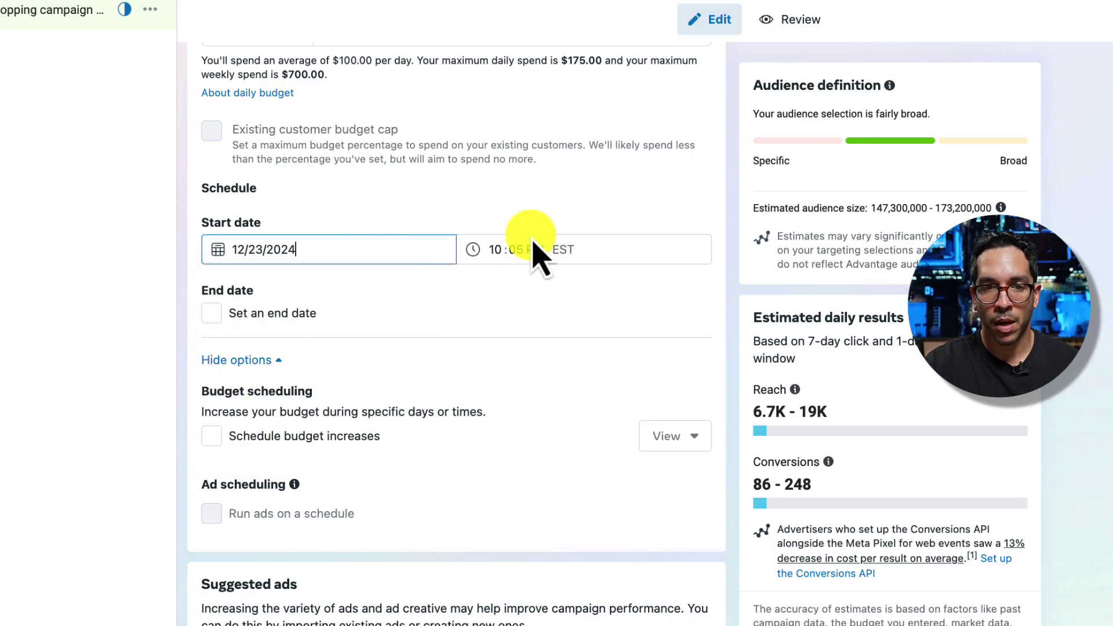
pyautogui.click(294, 249)
pyautogui.click(394, 288)
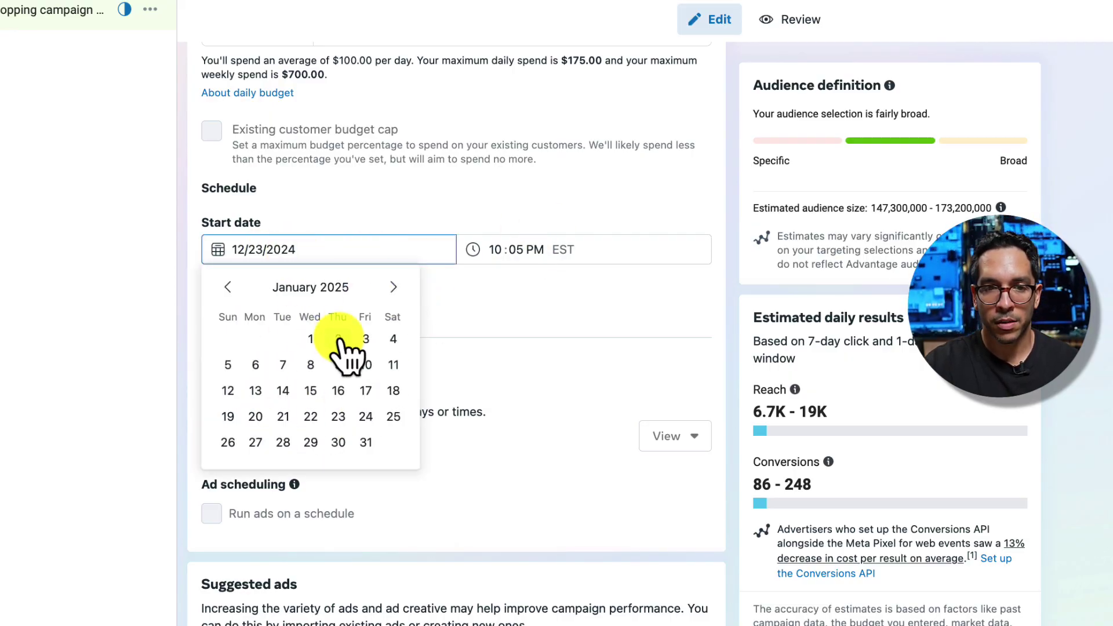
pyautogui.click(394, 287)
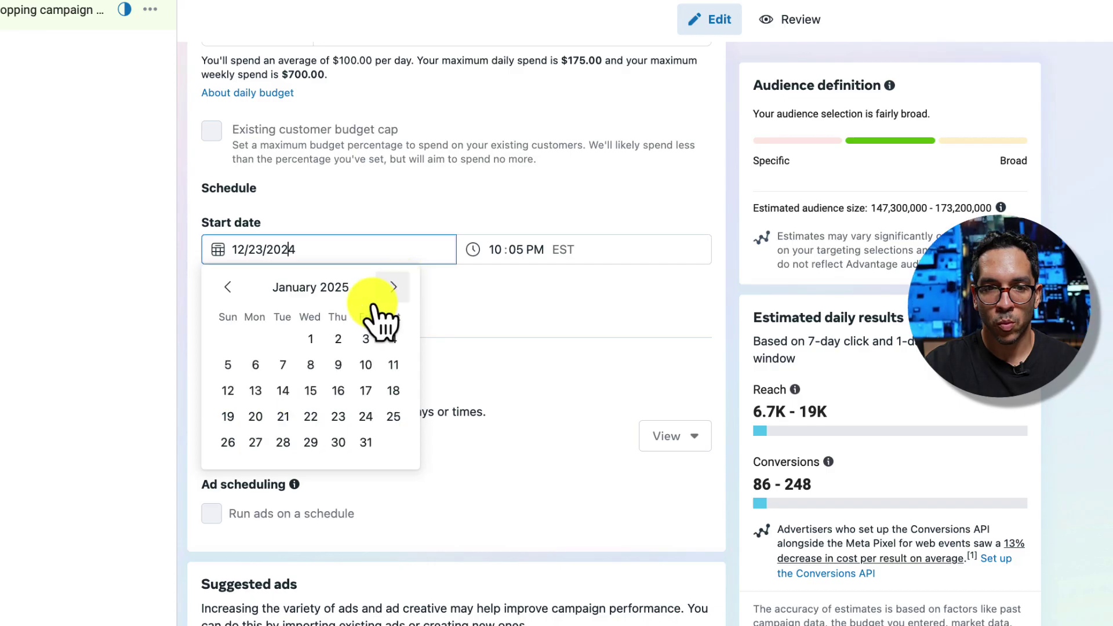
pyautogui.click(256, 365)
pyautogui.click(529, 249)
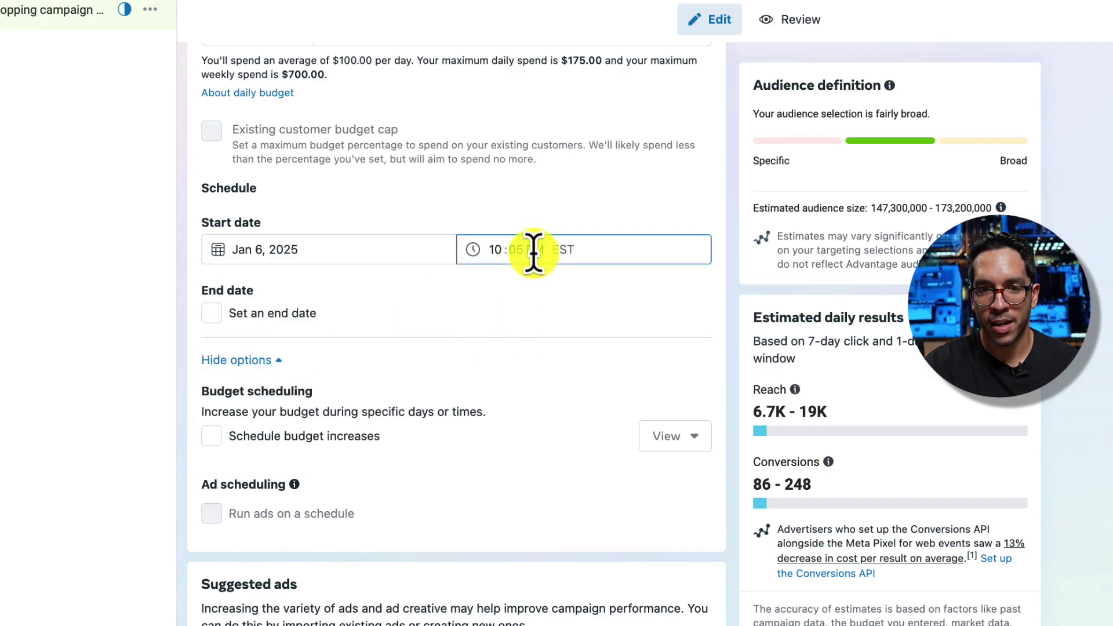
pyautogui.click(539, 249)
pyautogui.press('a')
pyautogui.click(343, 385)
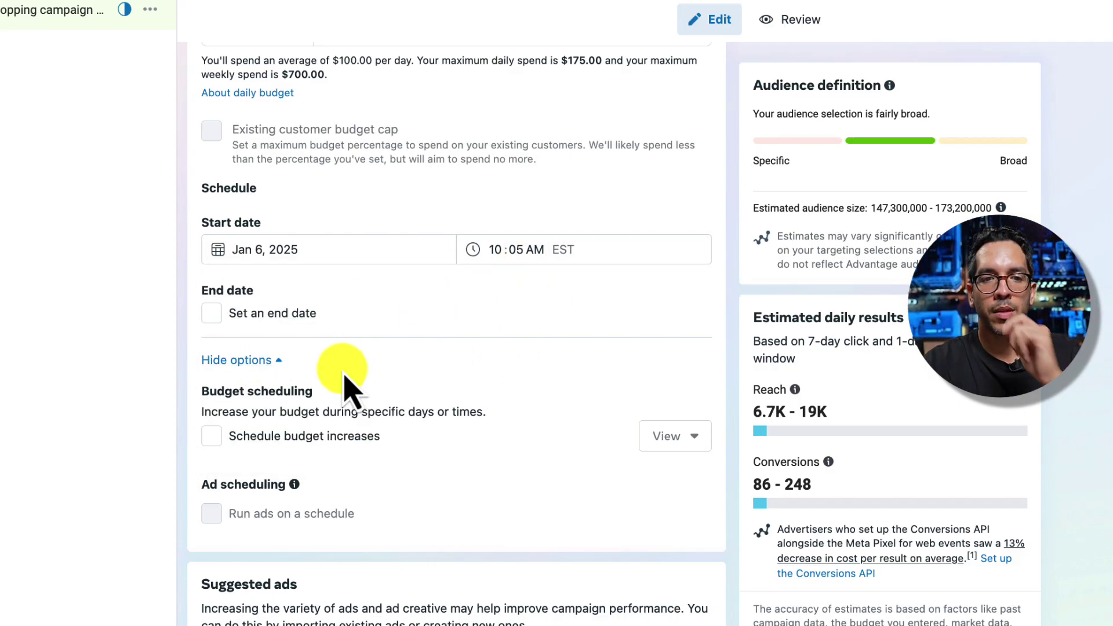
# Re-enter the minutes of the campaign's start time, keeping it at 10:05 AM EST
pyautogui.click(519, 249)
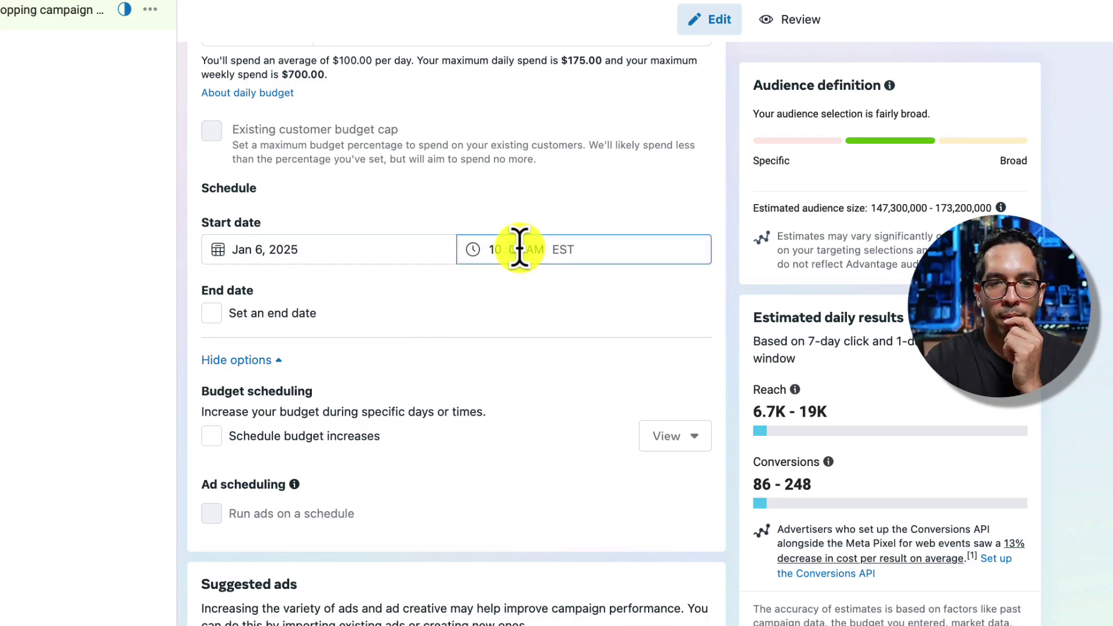
pyautogui.write('5')
pyautogui.click(506, 301)
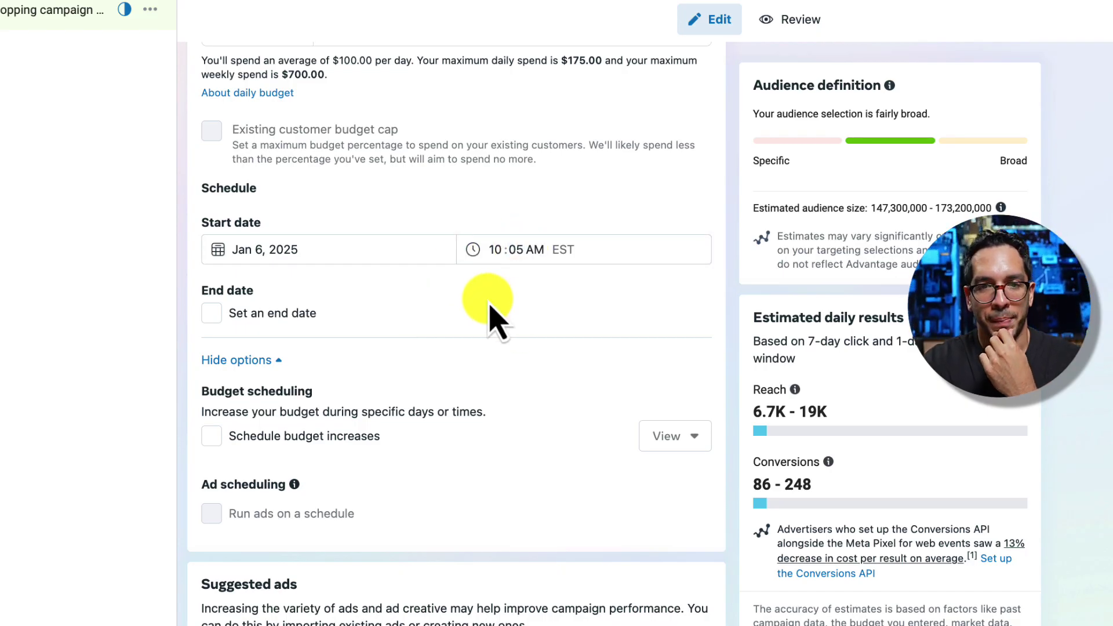
# Review the included audience location alongside the schedule settings, and examine the estimated audience size in the audience definition
pyautogui.scroll(-1, 502, 322)
pyautogui.scroll(2, 505, 323)
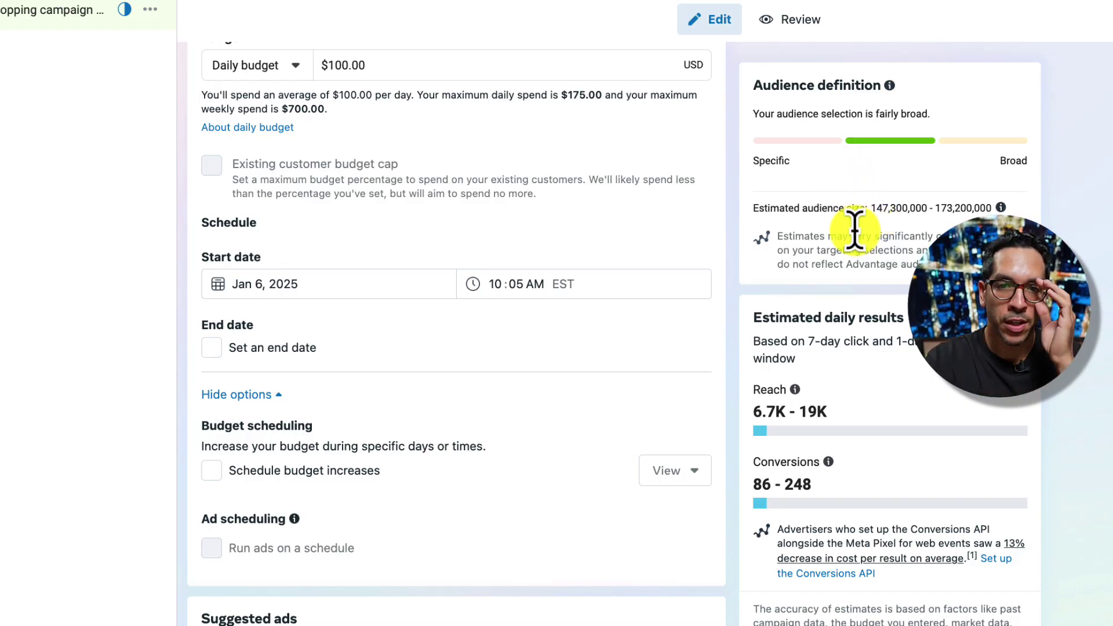
pyautogui.scroll(10, 600, 298)
pyautogui.scroll(4, 582, 339)
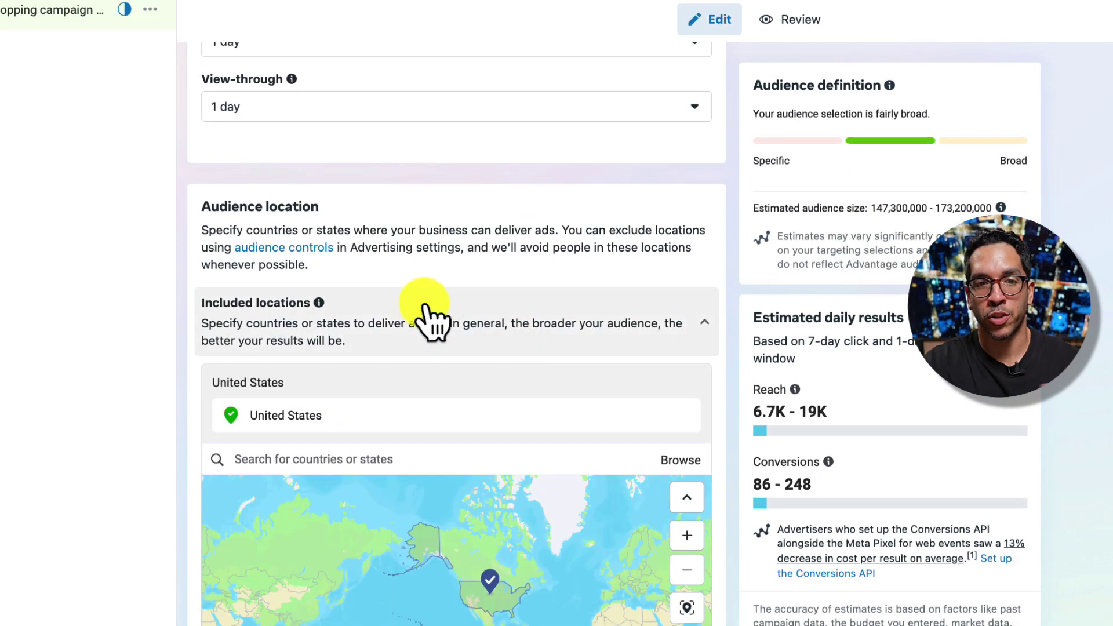
pyautogui.scroll(-1, 458, 441)
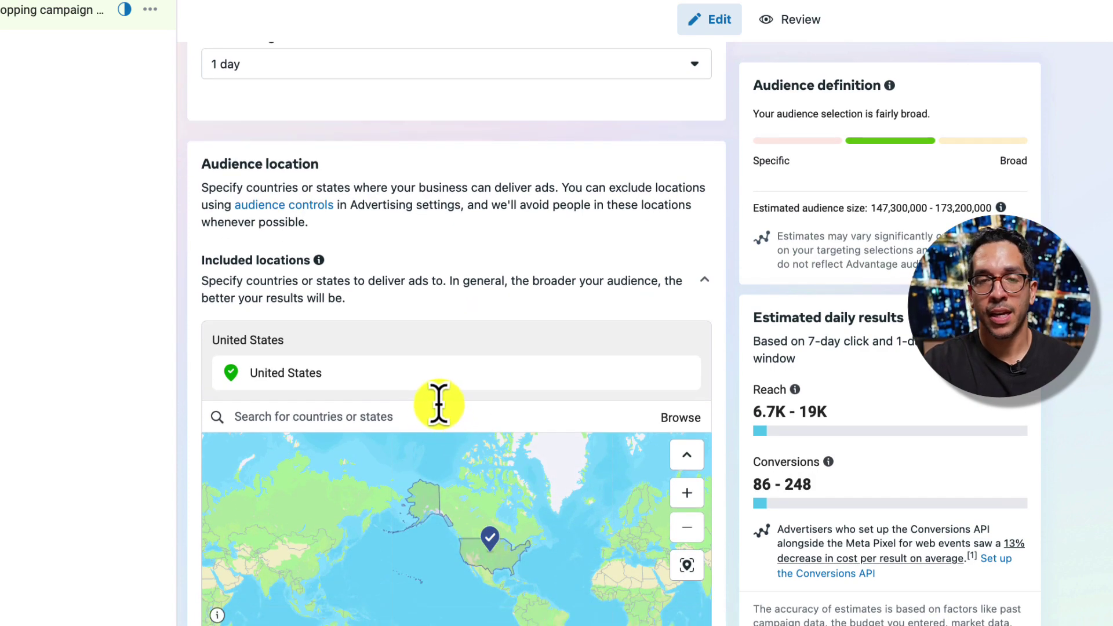
pyautogui.scroll(-10, 437, 406)
pyautogui.scroll(-2, 428, 406)
pyautogui.scroll(-3, 435, 410)
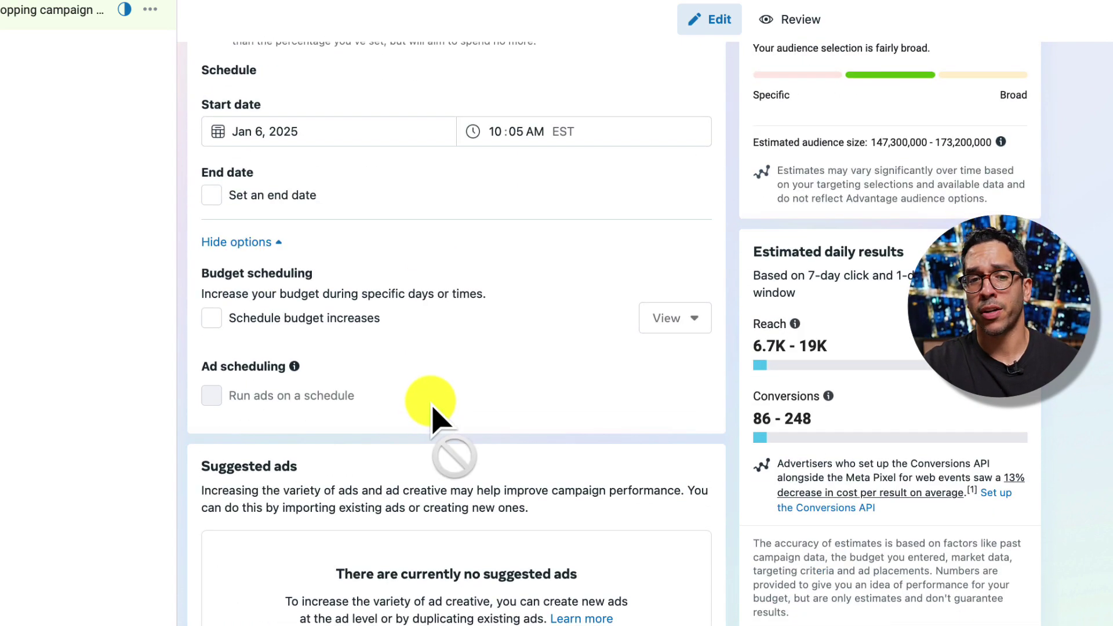
pyautogui.scroll(14, 435, 415)
pyautogui.moveTo(870, 208); pyautogui.dragTo(1010, 207)
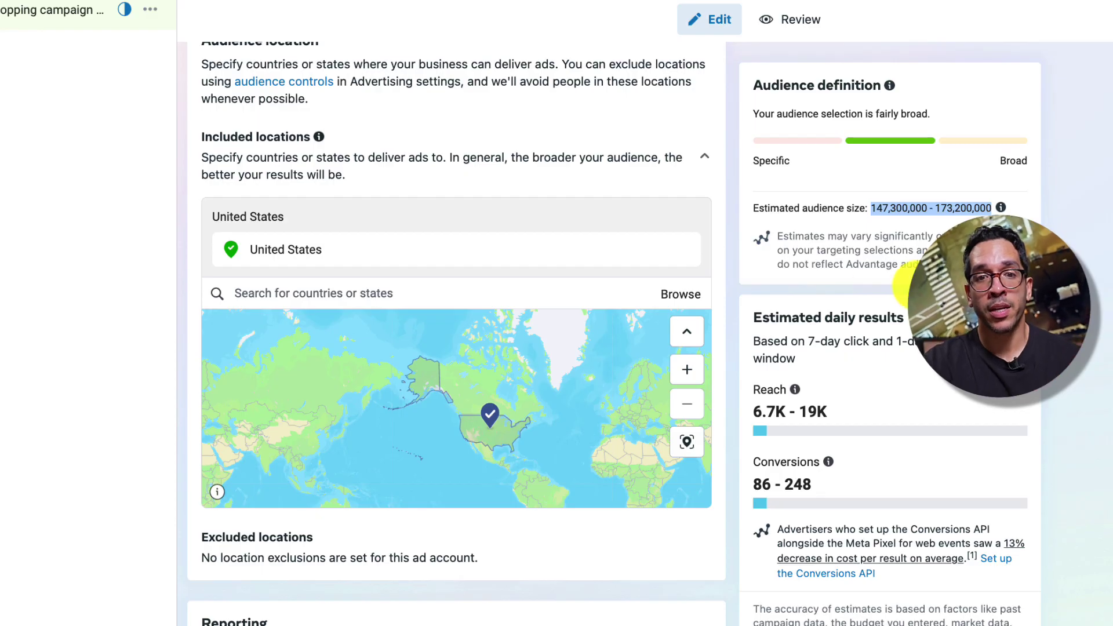
pyautogui.moveTo(695, 251)
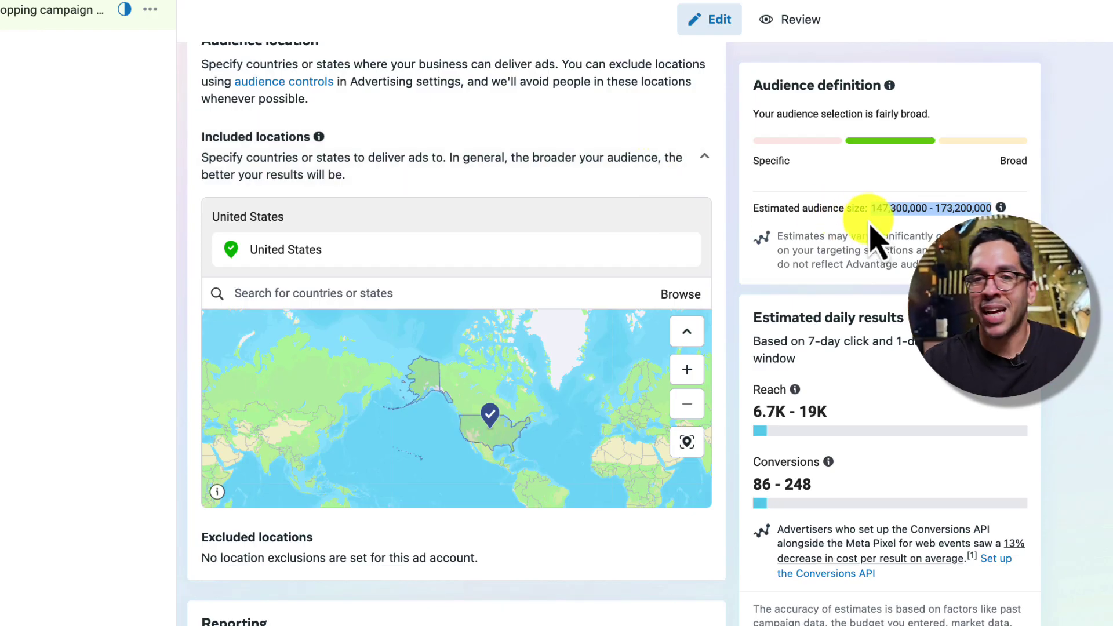
# Examine the estimated daily conversions and reach, and compare them with the campaign's daily budget
pyautogui.scroll(-15, 877, 238)
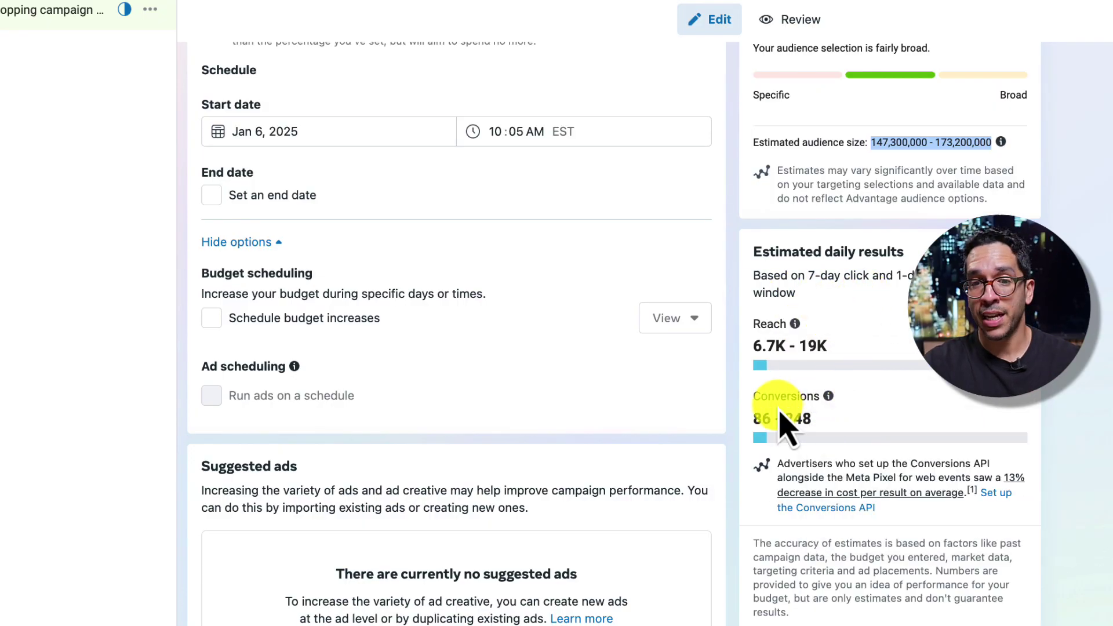
pyautogui.moveTo(751, 394); pyautogui.dragTo(816, 425)
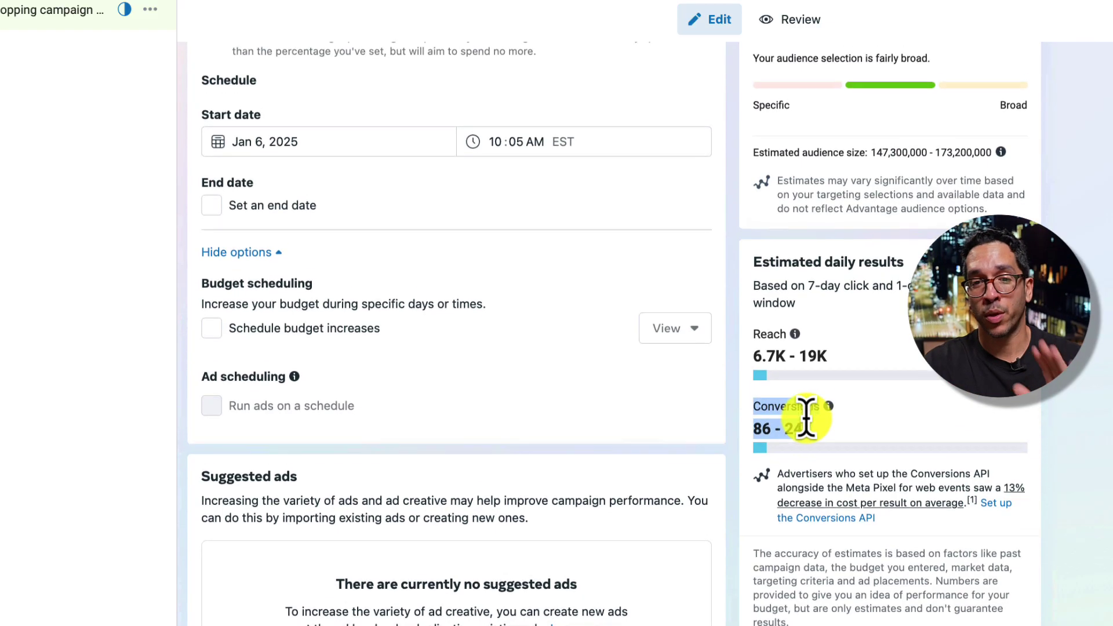
pyautogui.scroll(2, 809, 435)
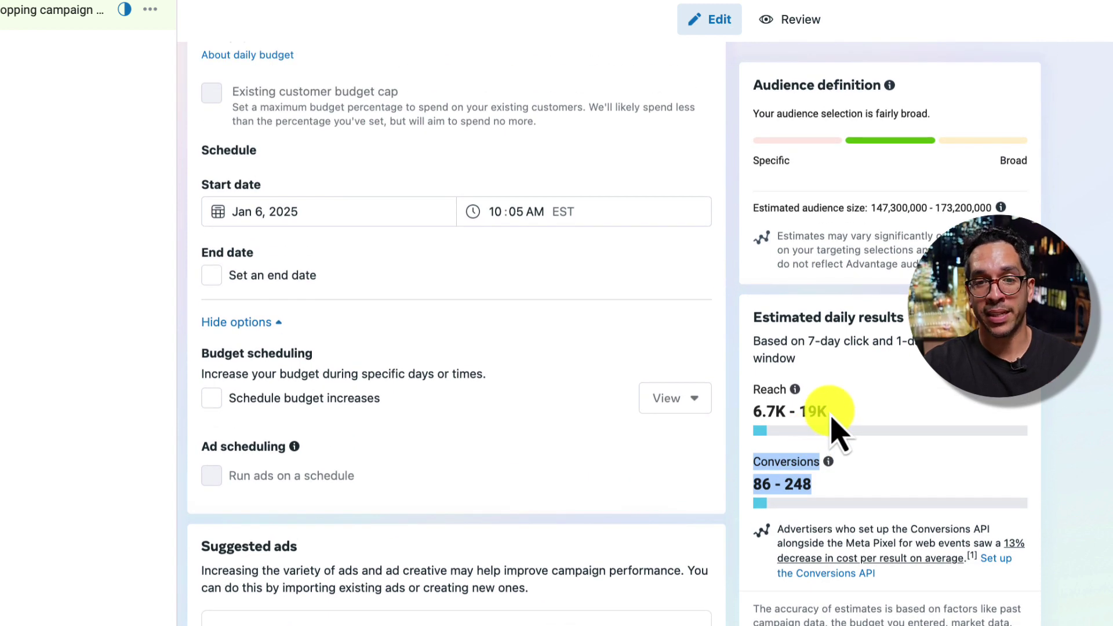
pyautogui.moveTo(798, 394)
pyautogui.scroll(5, 551, 366)
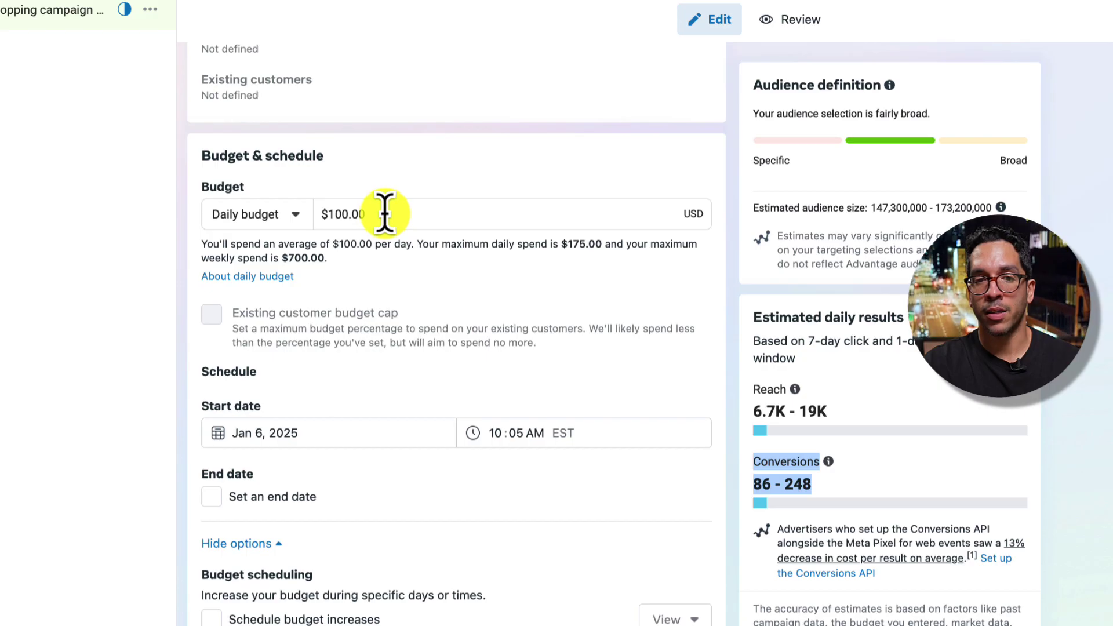
pyautogui.scroll(1, 385, 212)
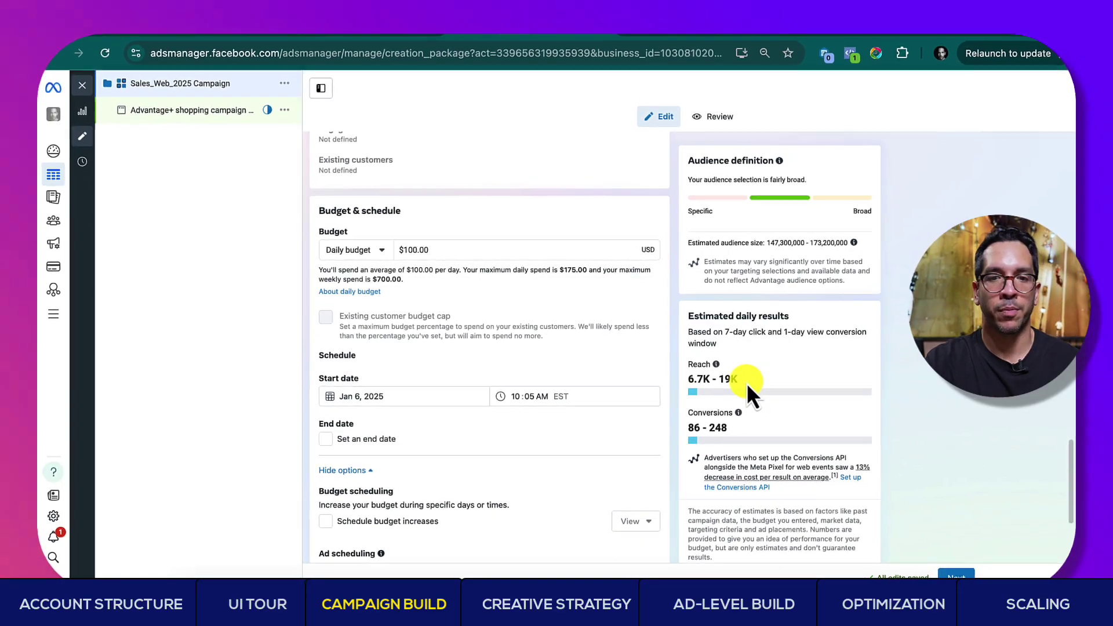
# Finish the campaign-level settings and continue to the ad-level setup of the Advantage+ shopping campaign
pyautogui.scroll(-2, 744, 381)
pyautogui.scroll(-3, 742, 381)
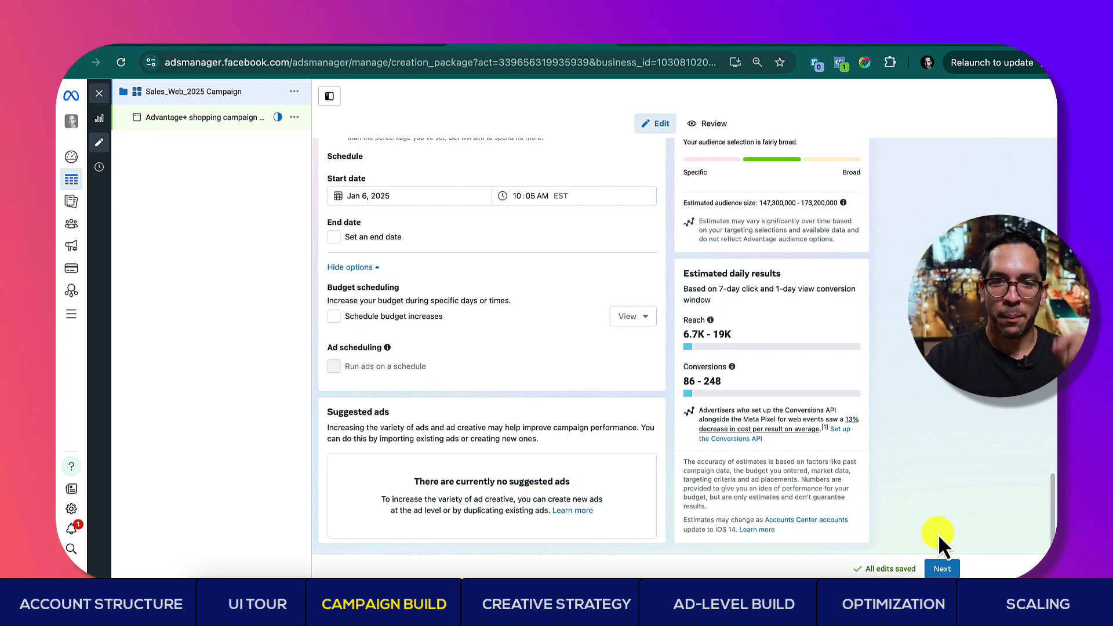
pyautogui.click(945, 570)
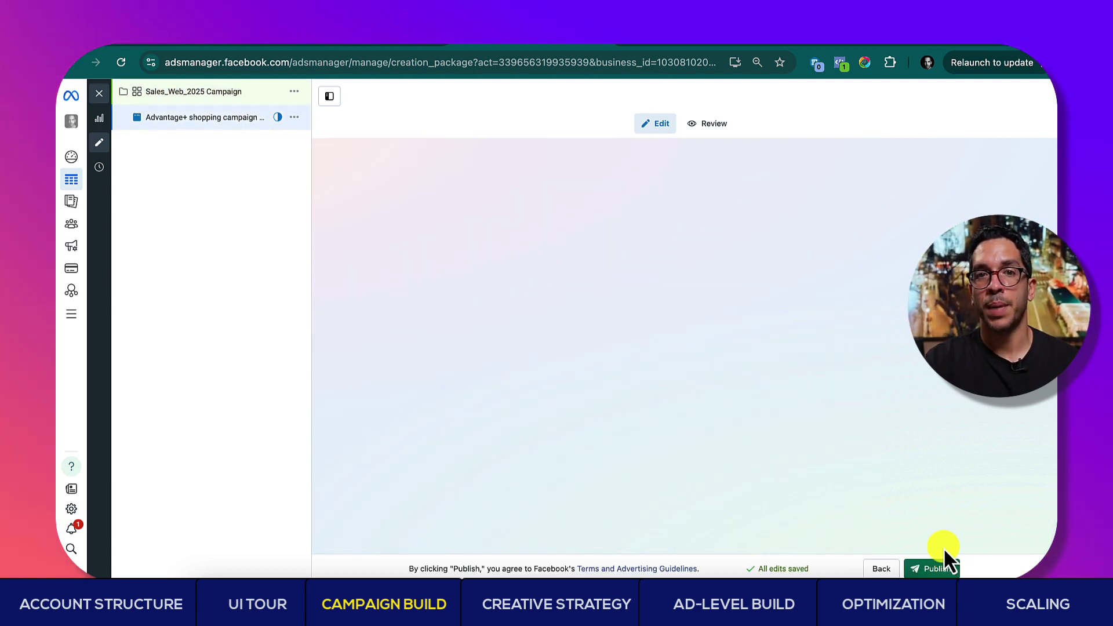
pyautogui.scroll(2, 604, 409)
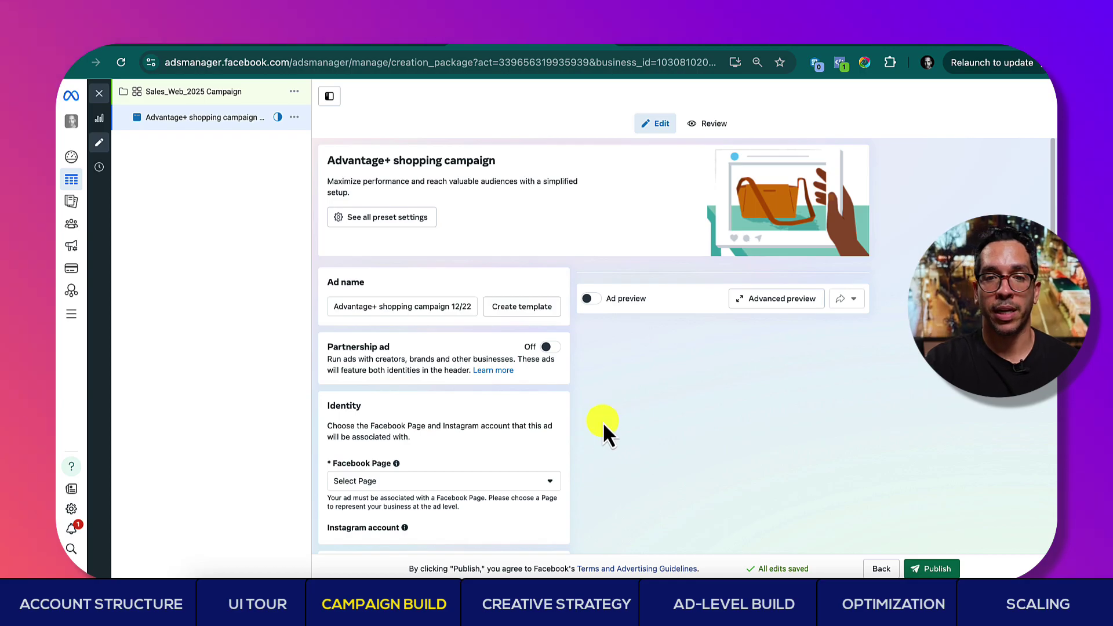
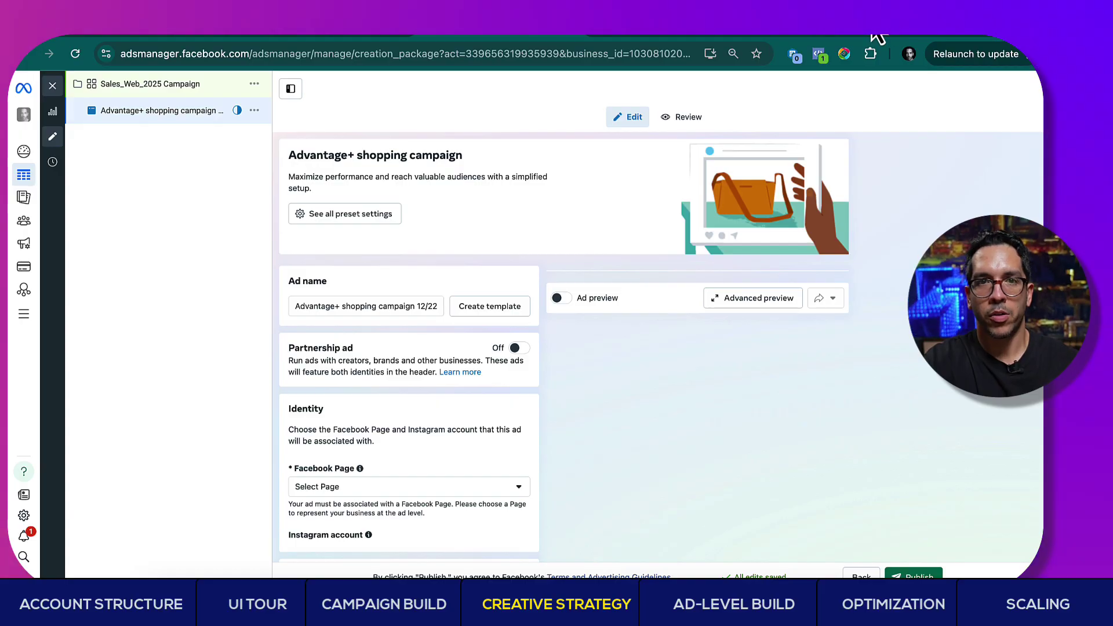
# Look over the ad name, partnership ad and identity sections of the ad without changing them
pyautogui.scroll(-1, 824, 365)
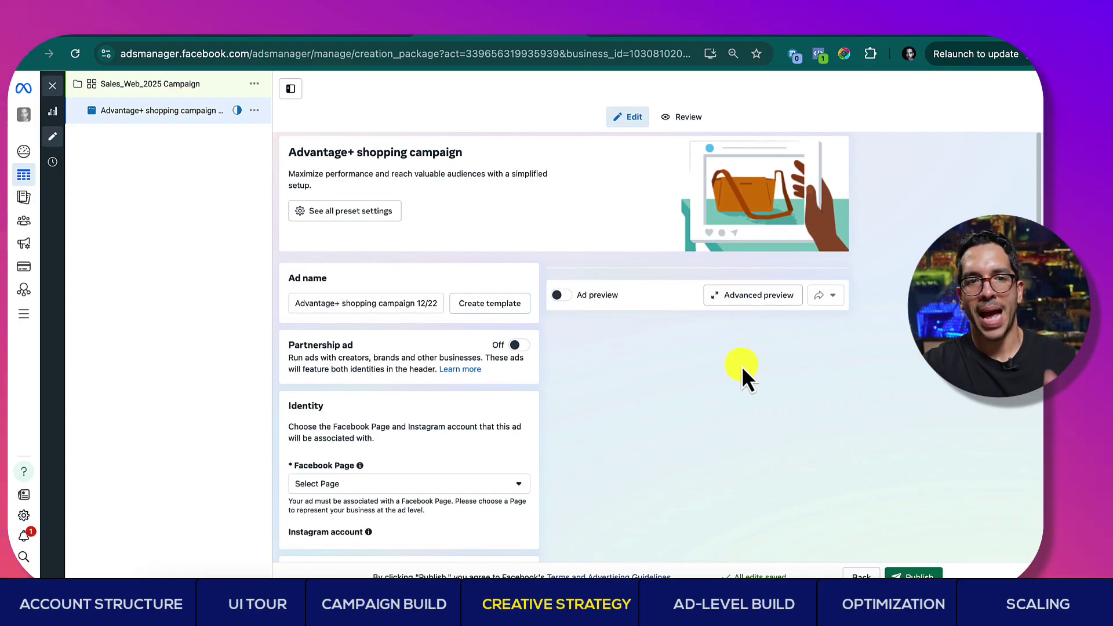
pyautogui.scroll(-1, 765, 380)
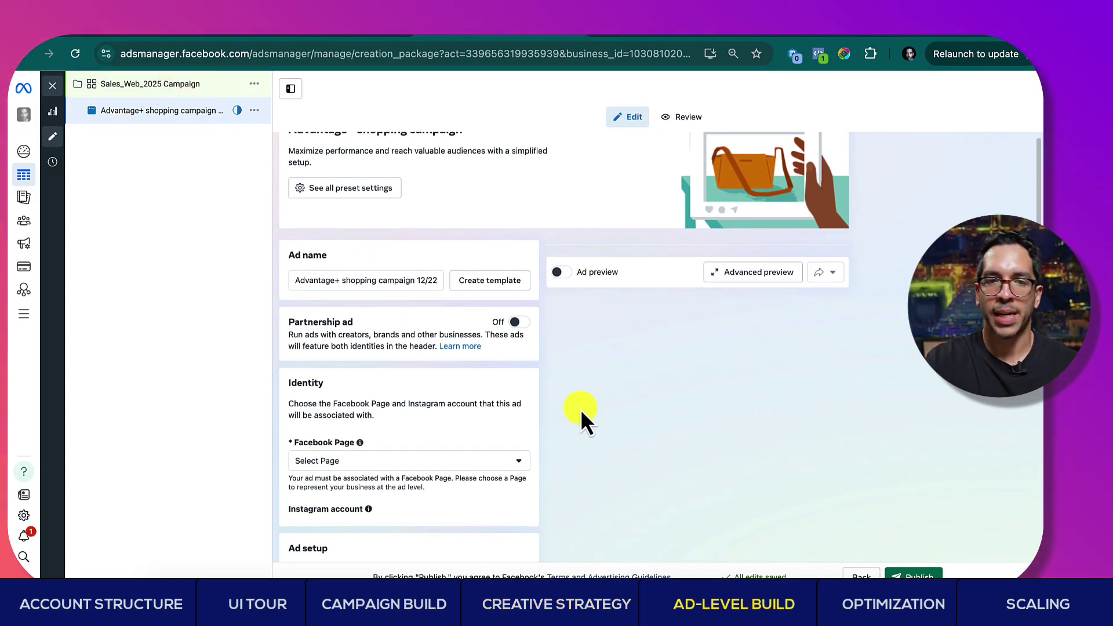
pyautogui.scroll(1, 586, 412)
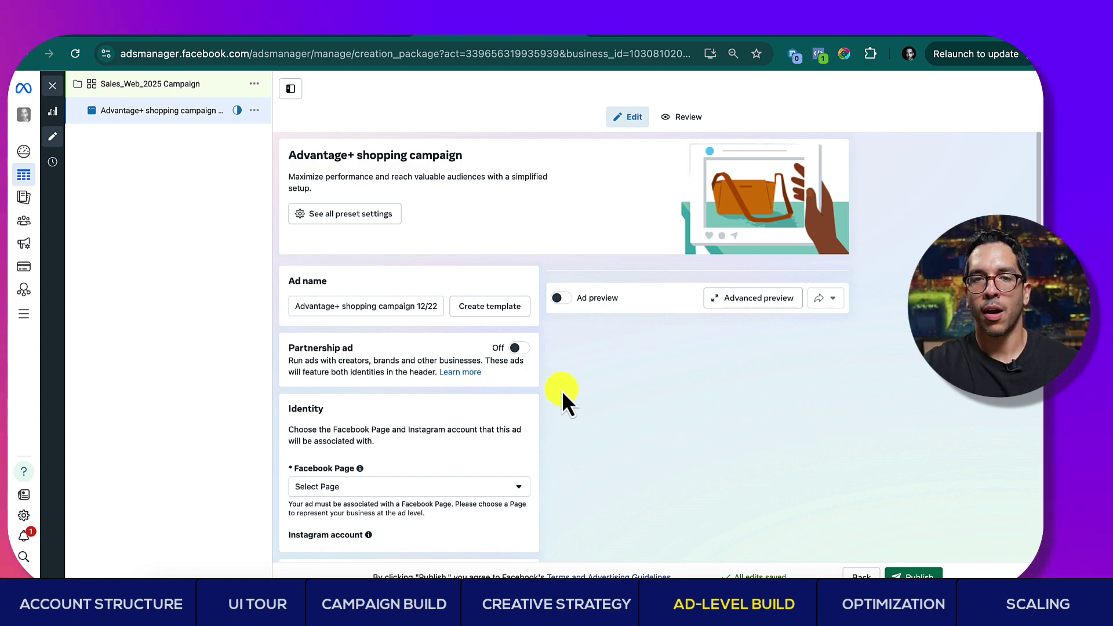
pyautogui.click(410, 304)
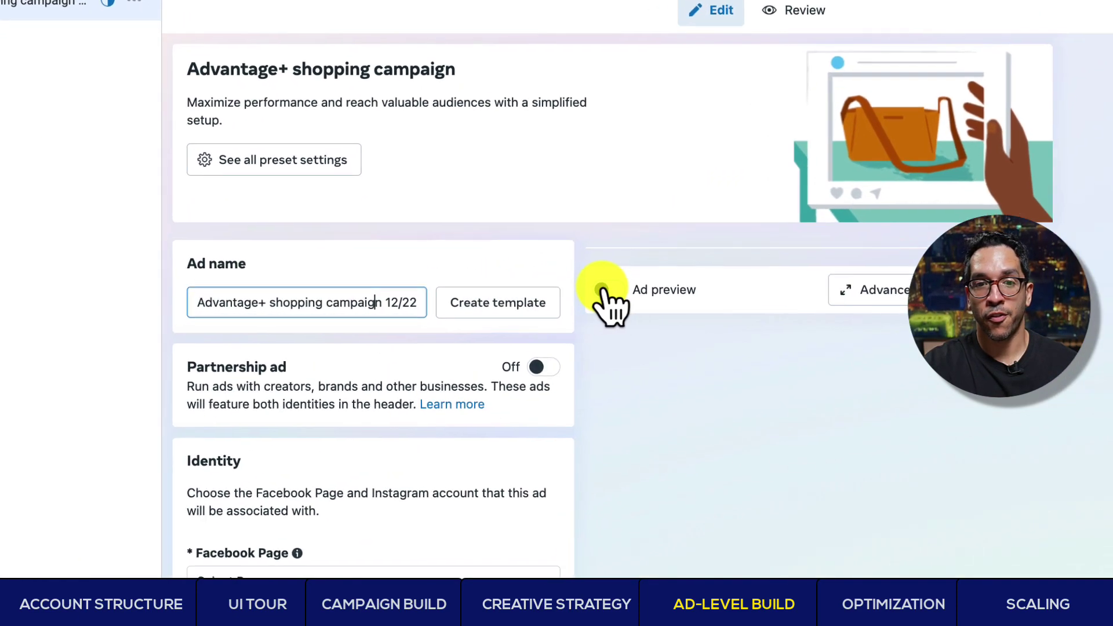
pyautogui.scroll(-4, 684, 429)
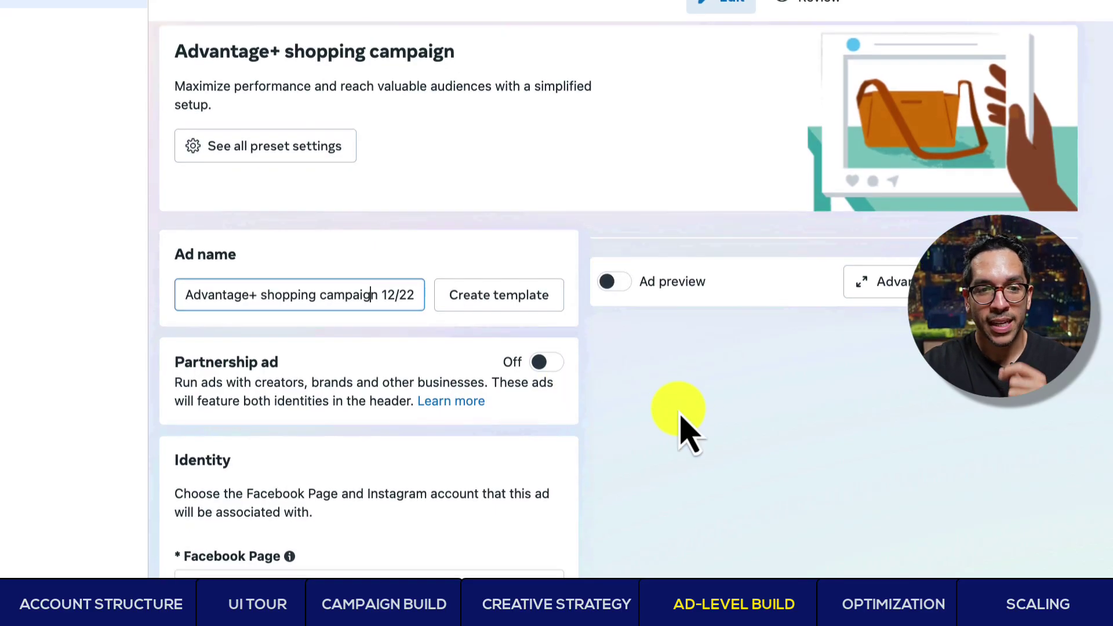
pyautogui.scroll(4, 684, 432)
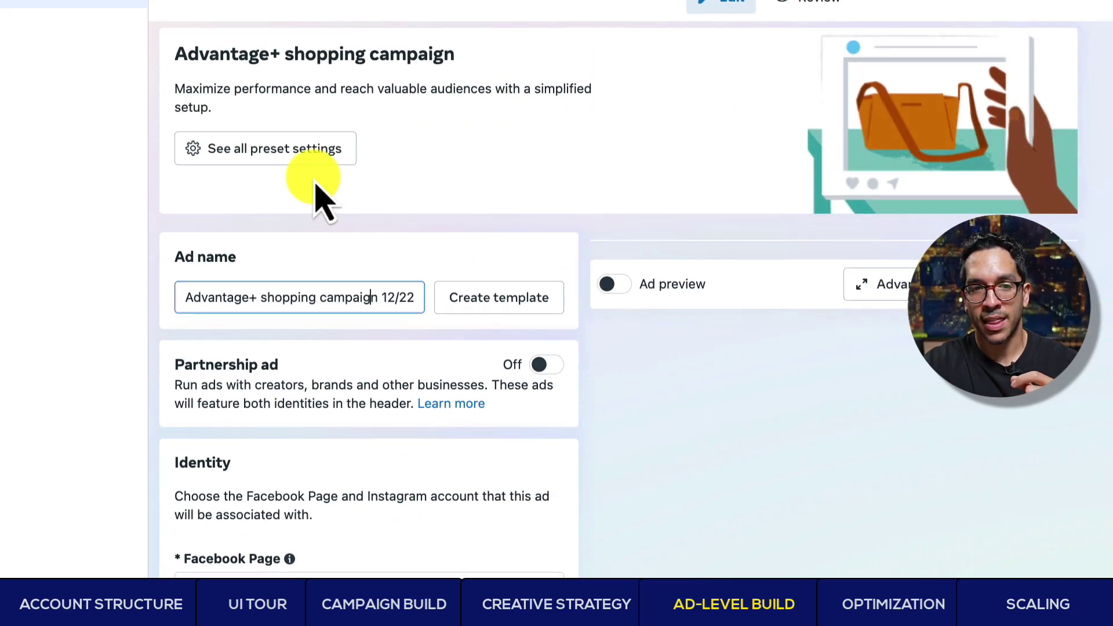
# Search for the advertiser's Facebook Page by name and assign the one listed under M&H Digital as the ad's identity
pyautogui.scroll(-1, 390, 443)
pyautogui.click(441, 548)
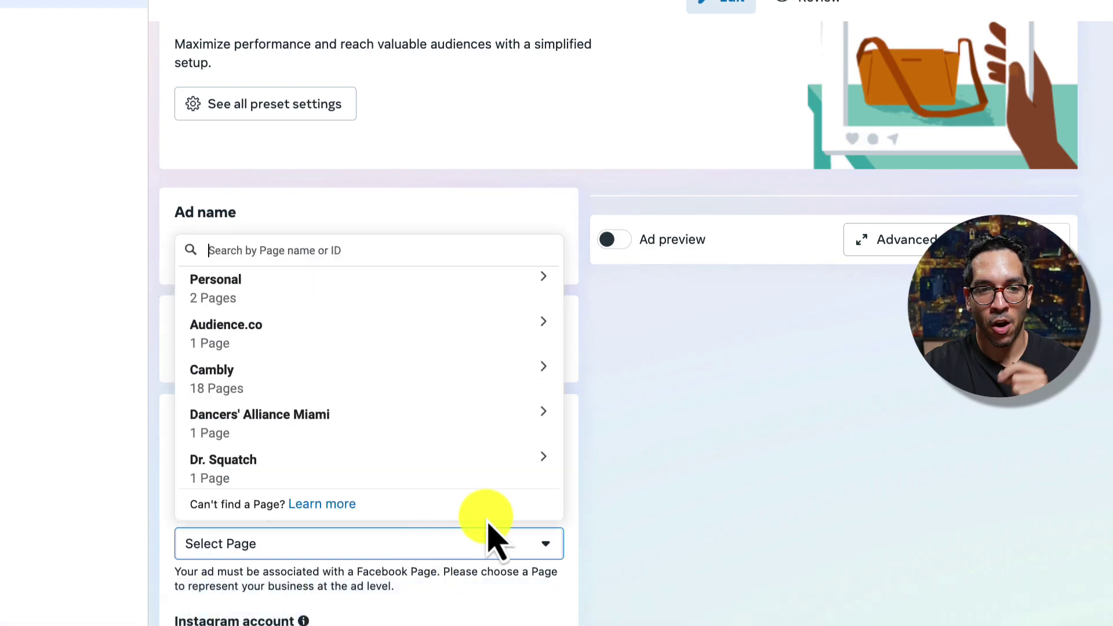
pyautogui.write('face')
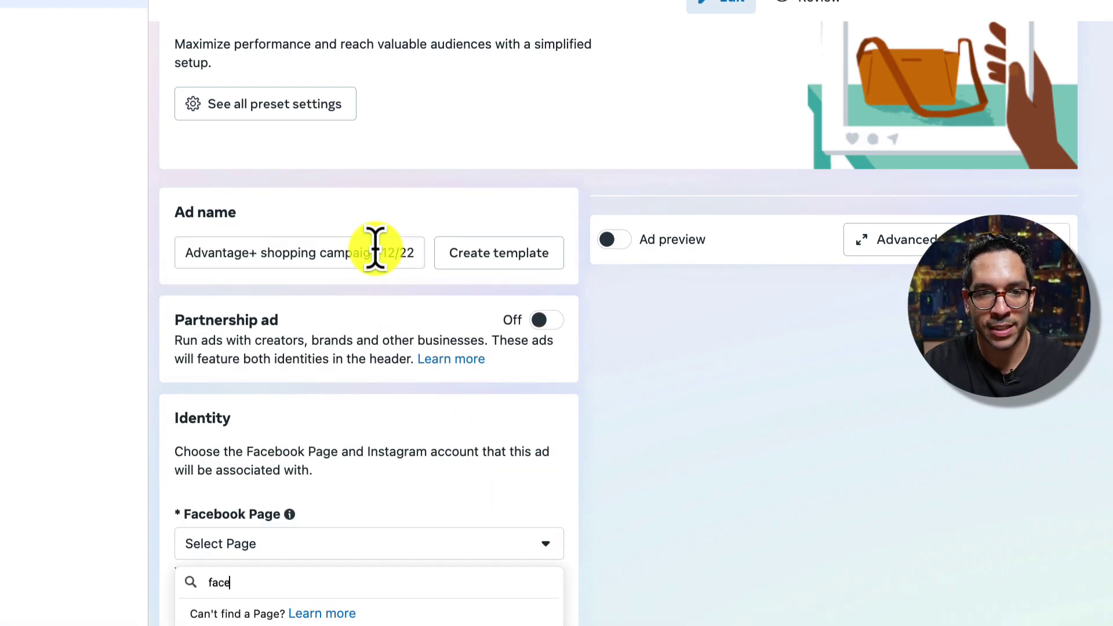
pyautogui.doubleClick(362, 589)
pyautogui.write('zaryn')
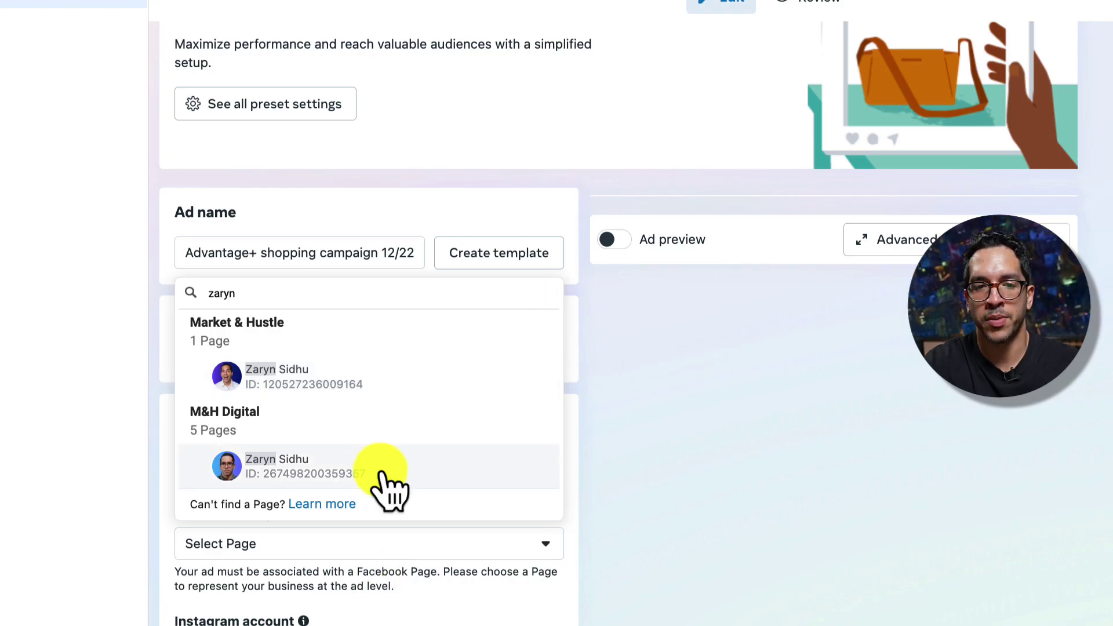
pyautogui.click(376, 473)
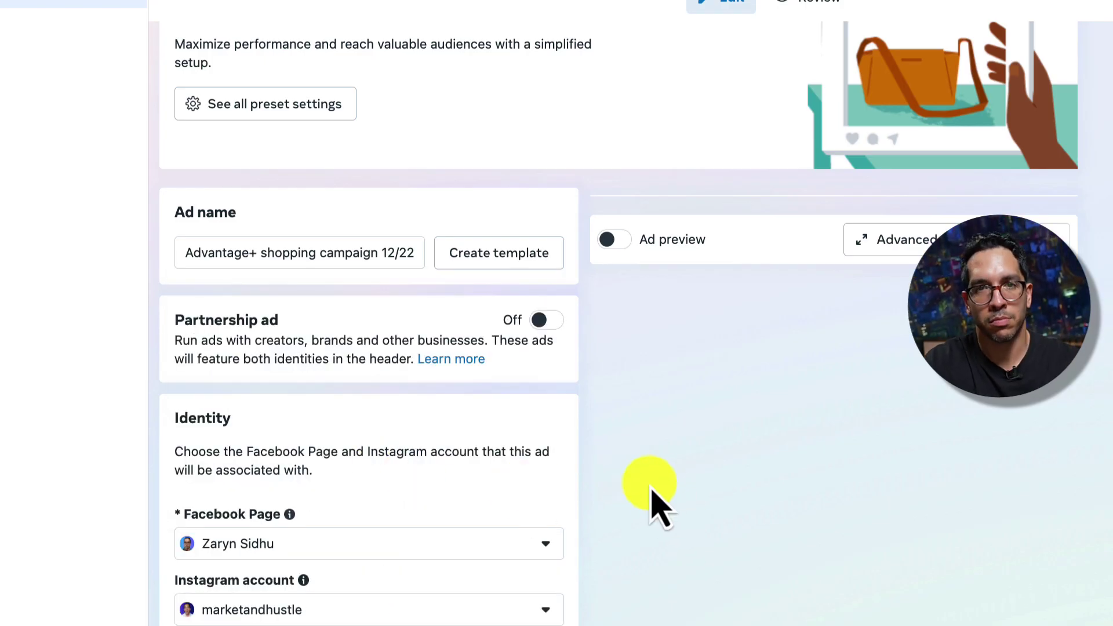
pyautogui.scroll(-1, 676, 514)
pyautogui.scroll(-5, 654, 513)
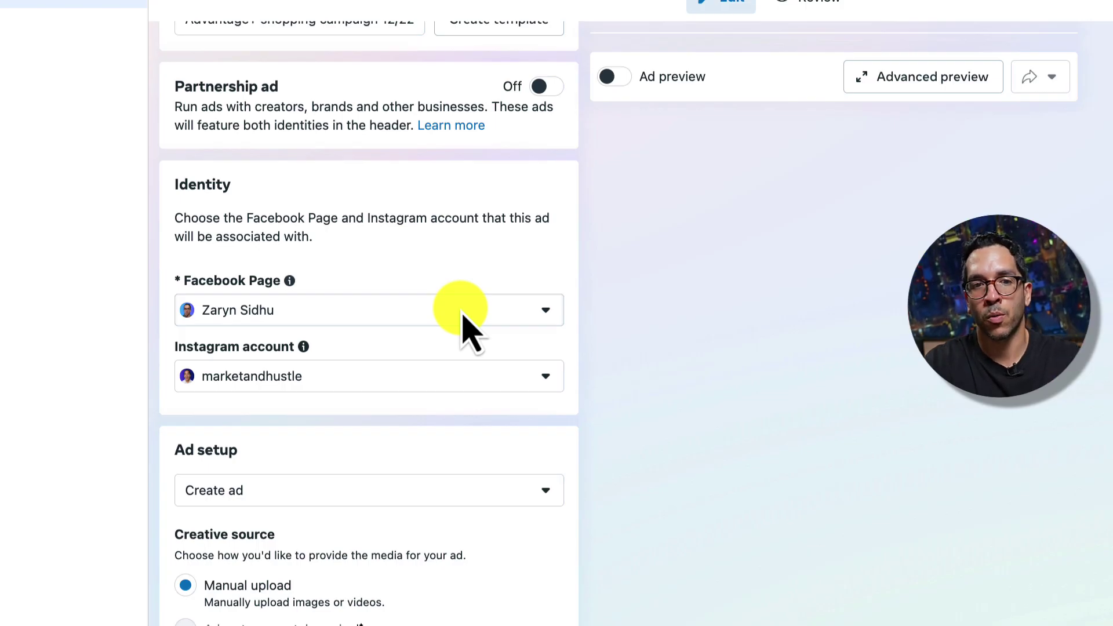
# Turn on the ad preview and rename the ad as IMG_Lifestyle_Offer
pyautogui.scroll(5, 477, 331)
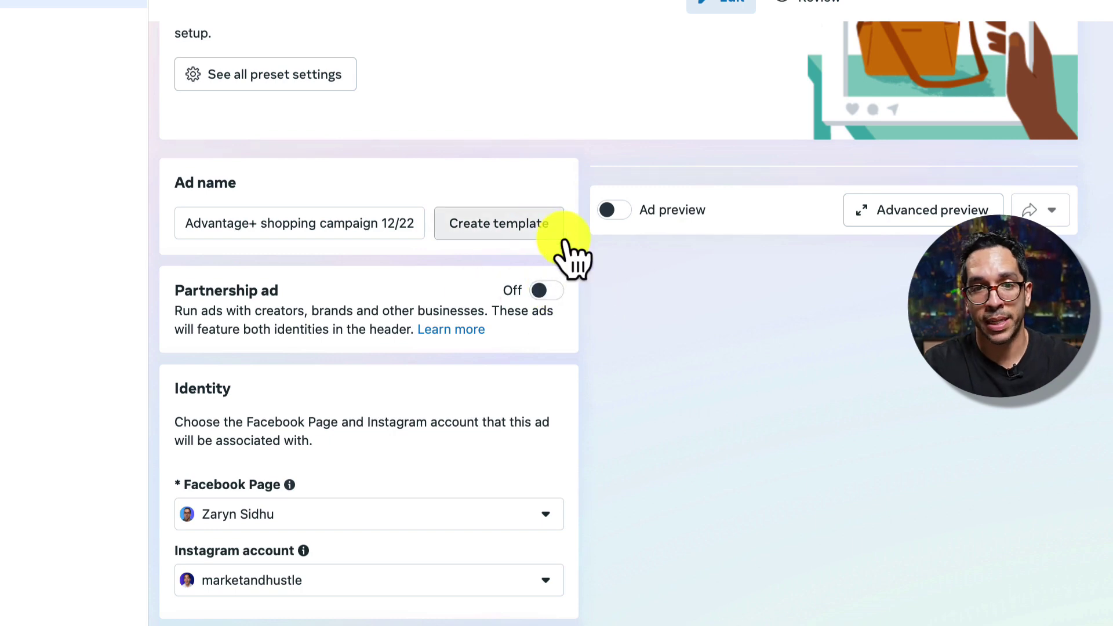
pyautogui.click(614, 212)
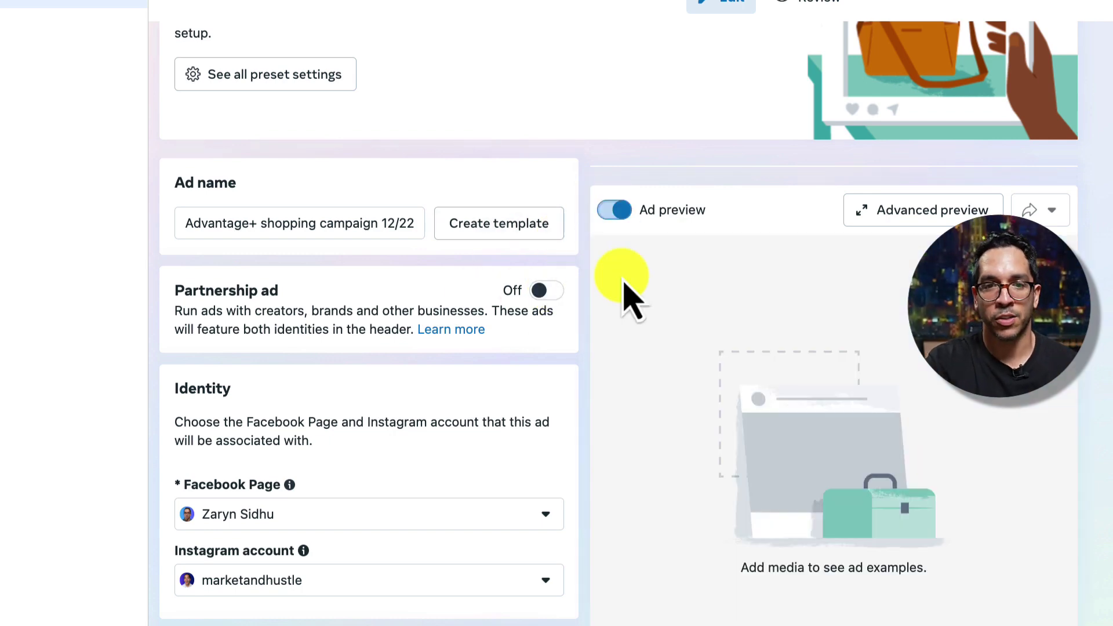
pyautogui.tripleClick(319, 224)
pyautogui.write('IMG_Lifestyle_Offer')
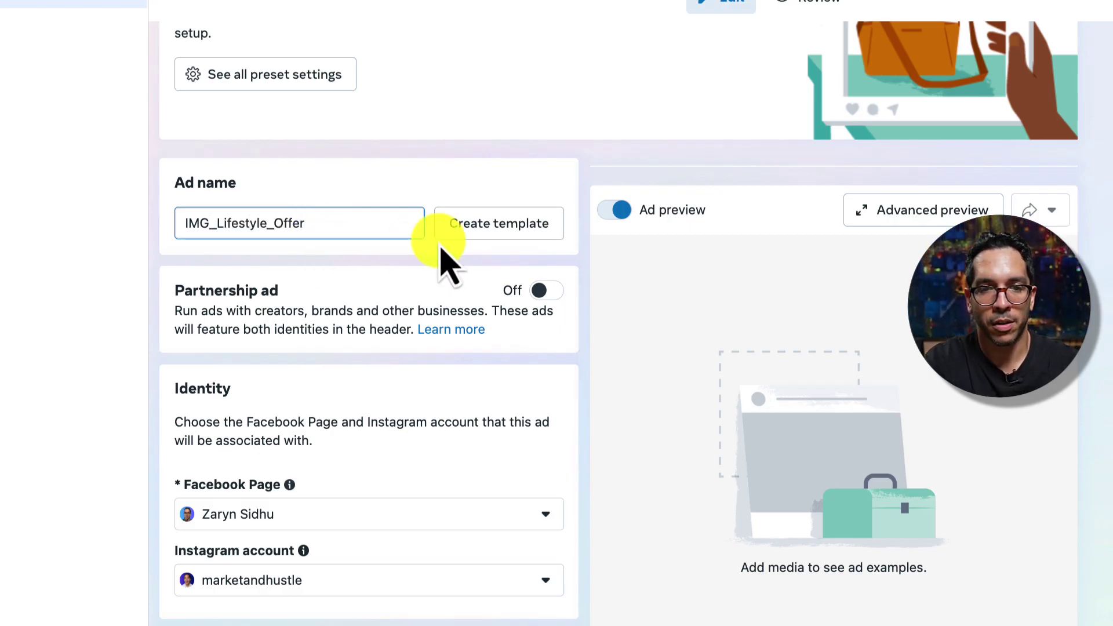
# Look at the available ad setup options and keep Create ad selected
pyautogui.scroll(-10, 472, 323)
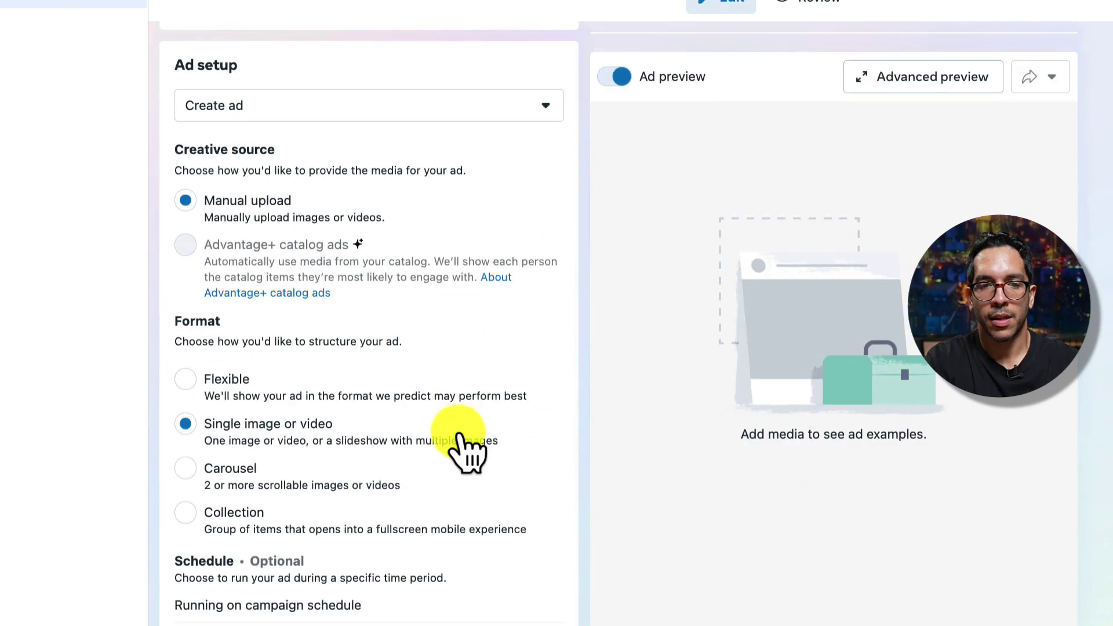
pyautogui.scroll(1, 376, 290)
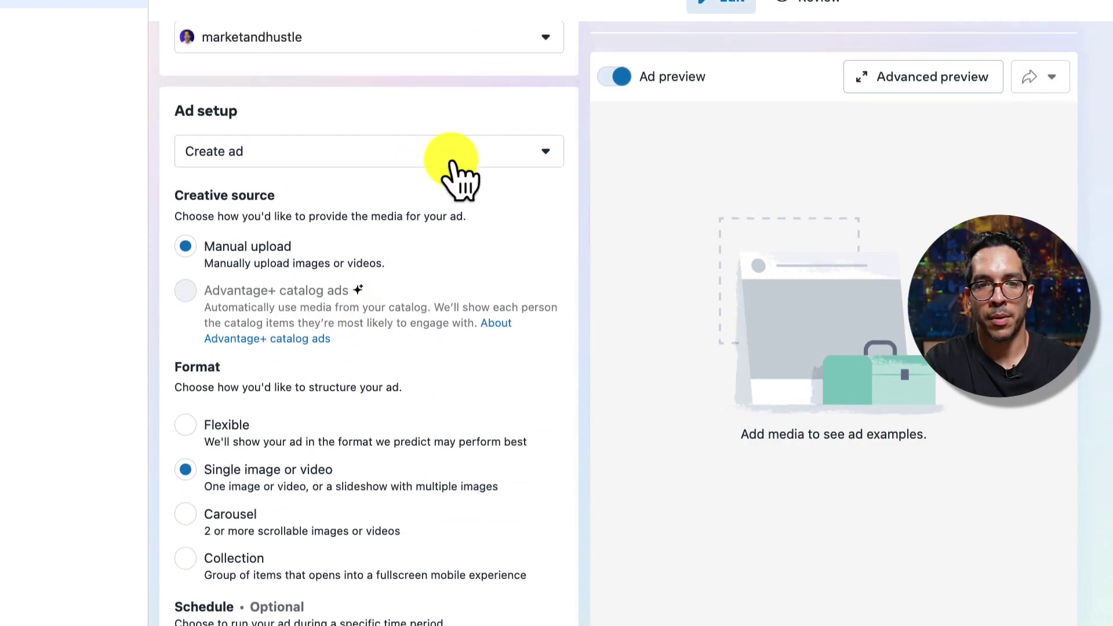
pyautogui.click(420, 169)
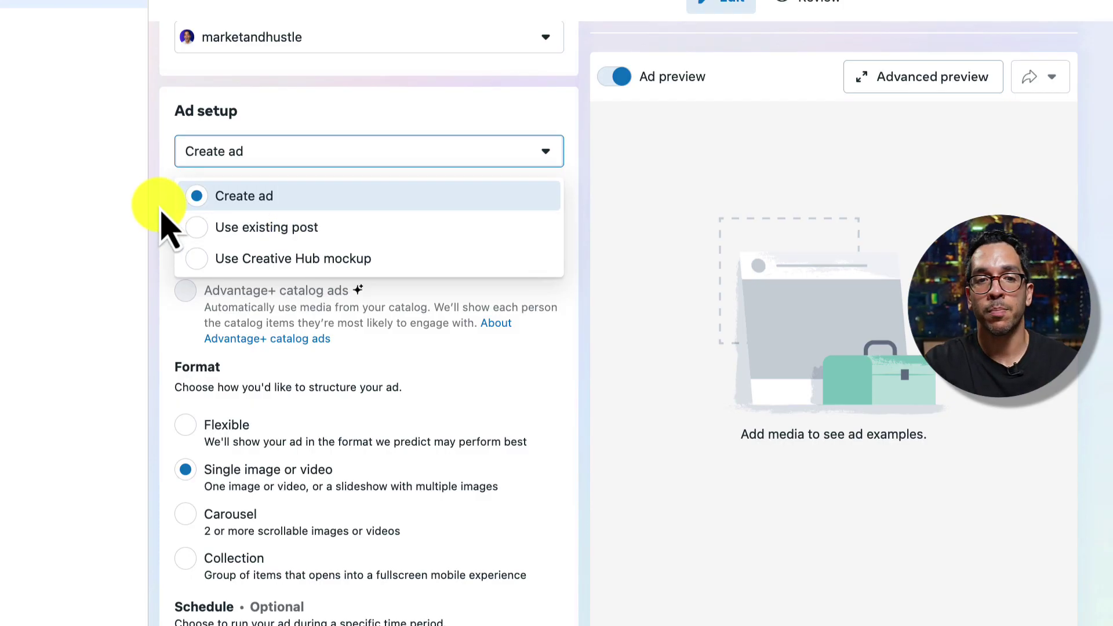
pyautogui.click(162, 214)
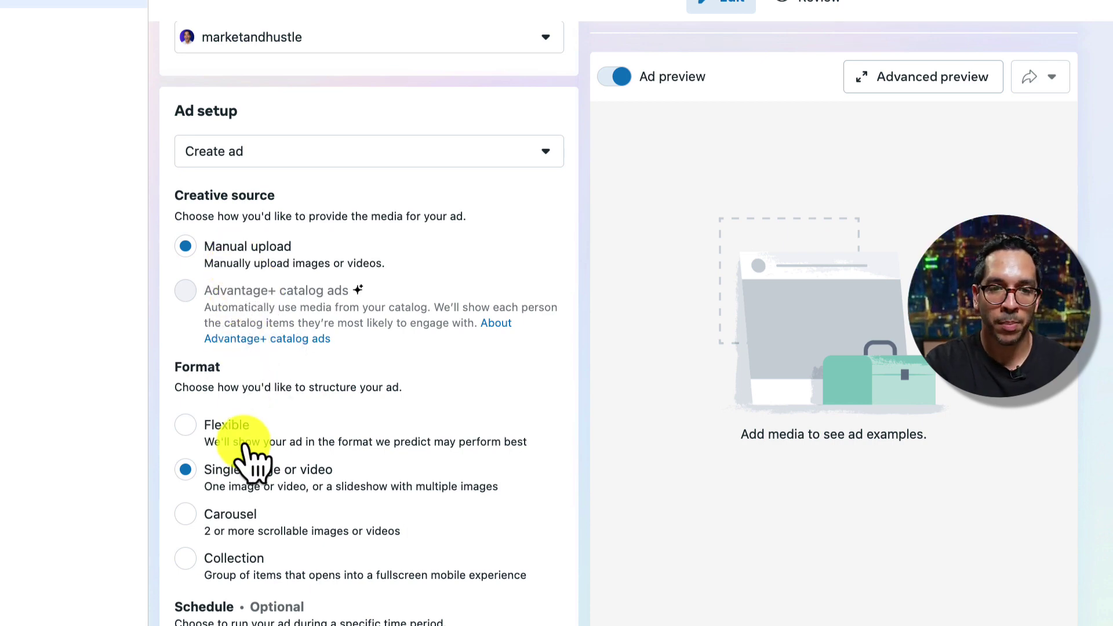
# Look over the ad format, schedule, multi-advertiser ads and destination sections, keeping Single image or video and Multi-advertiser ads selected
pyautogui.scroll(-1, 256, 460)
pyautogui.scroll(-3, 256, 460)
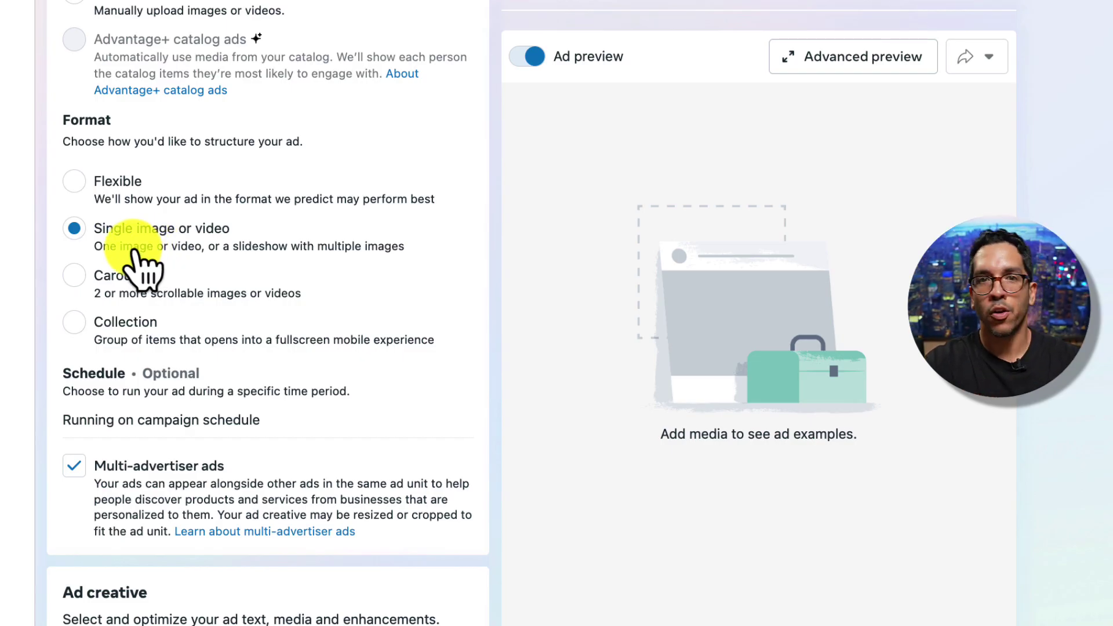
pyautogui.scroll(-1, 226, 377)
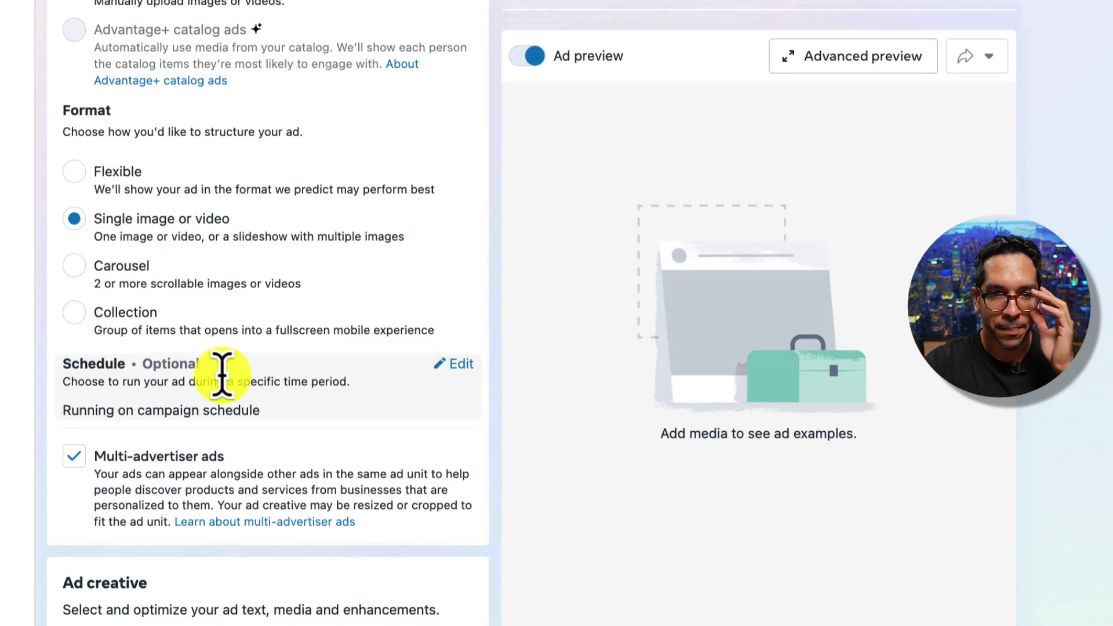
pyautogui.scroll(-2, 222, 374)
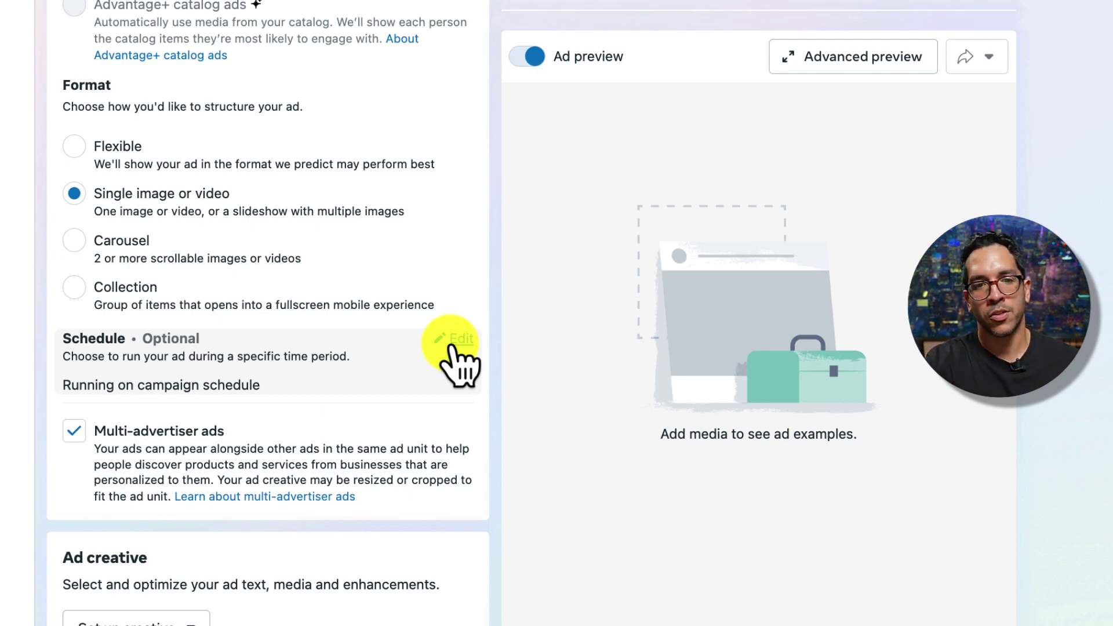
pyautogui.scroll(-5, 368, 422)
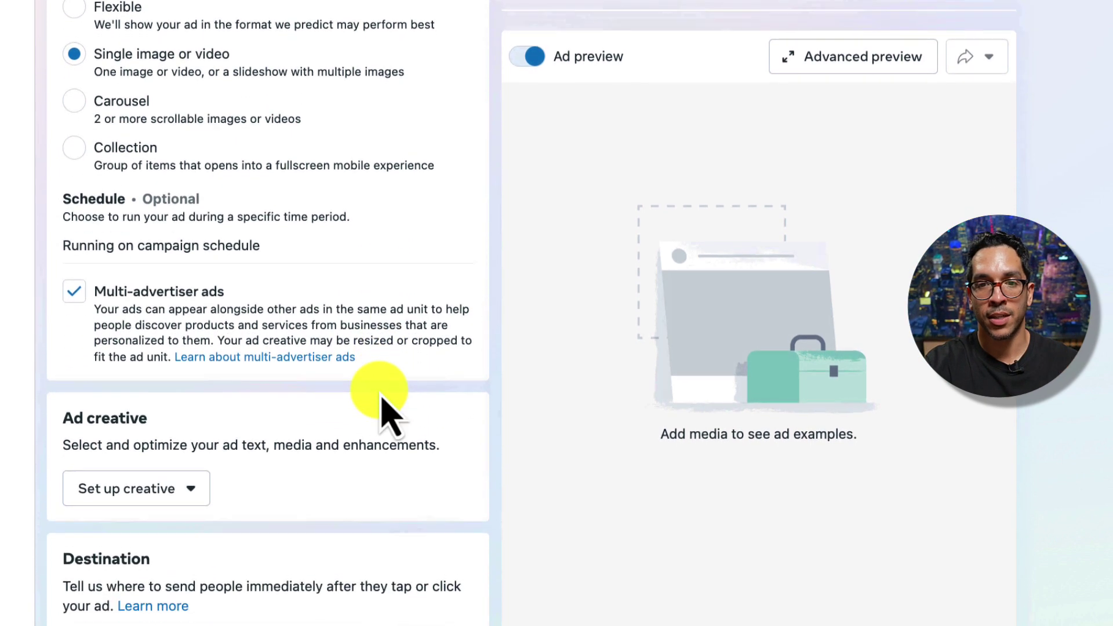
pyautogui.scroll(-2, 377, 408)
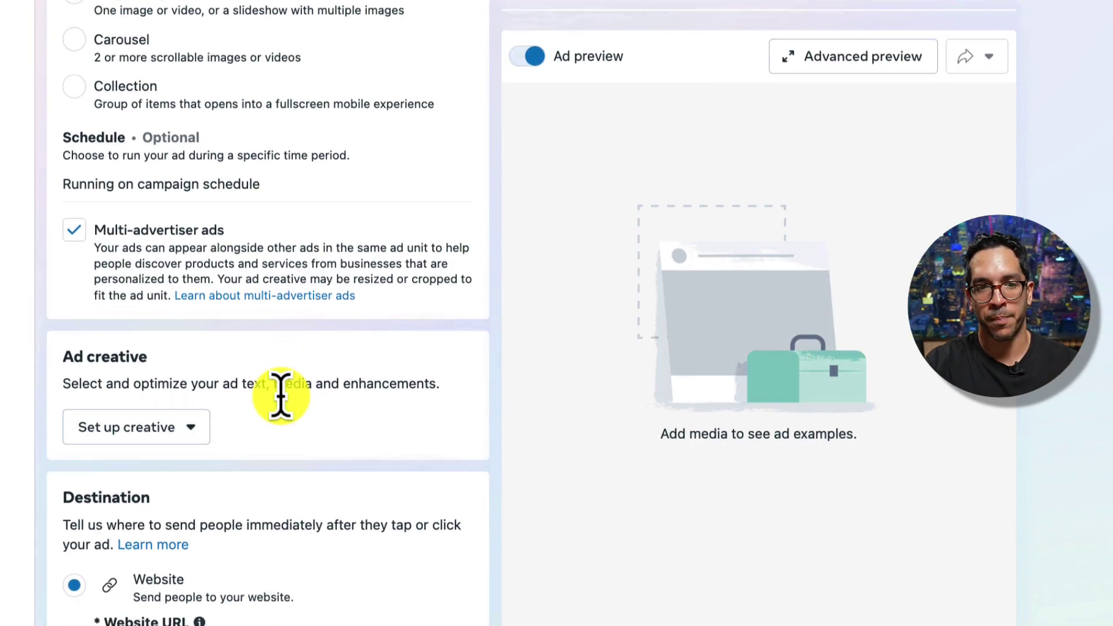
pyautogui.scroll(-8, 280, 396)
pyautogui.scroll(5, 313, 378)
pyautogui.scroll(-1, 316, 380)
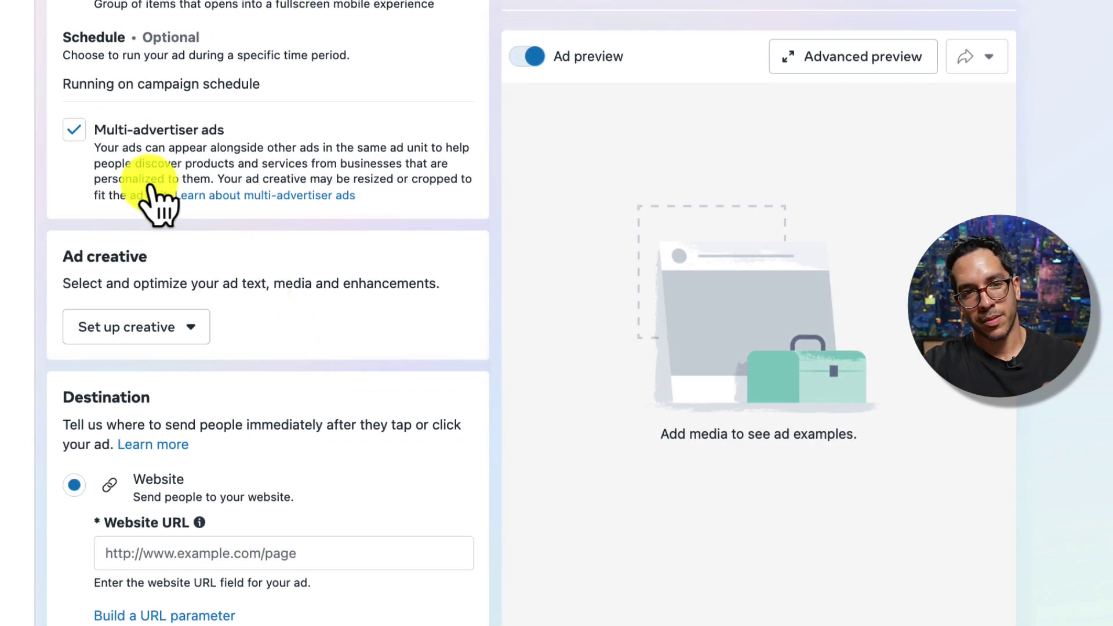
pyautogui.click(74, 128)
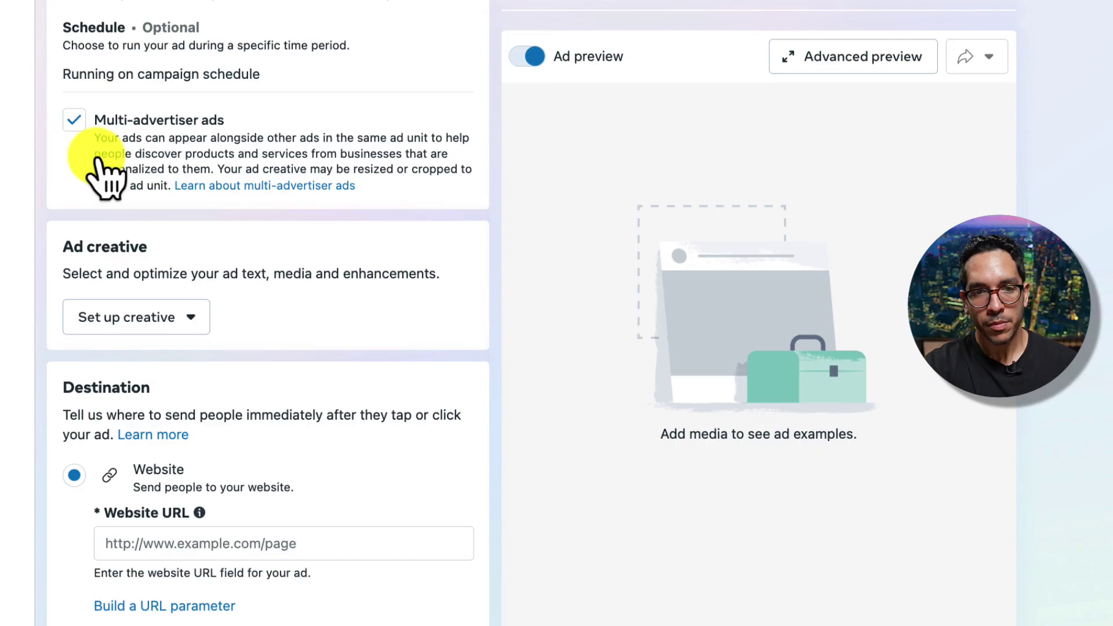
# Start setting up the creative as an image ad and collapse the site links extension without adding any
pyautogui.scroll(-3, 90, 180)
pyautogui.scroll(-3, 177, 250)
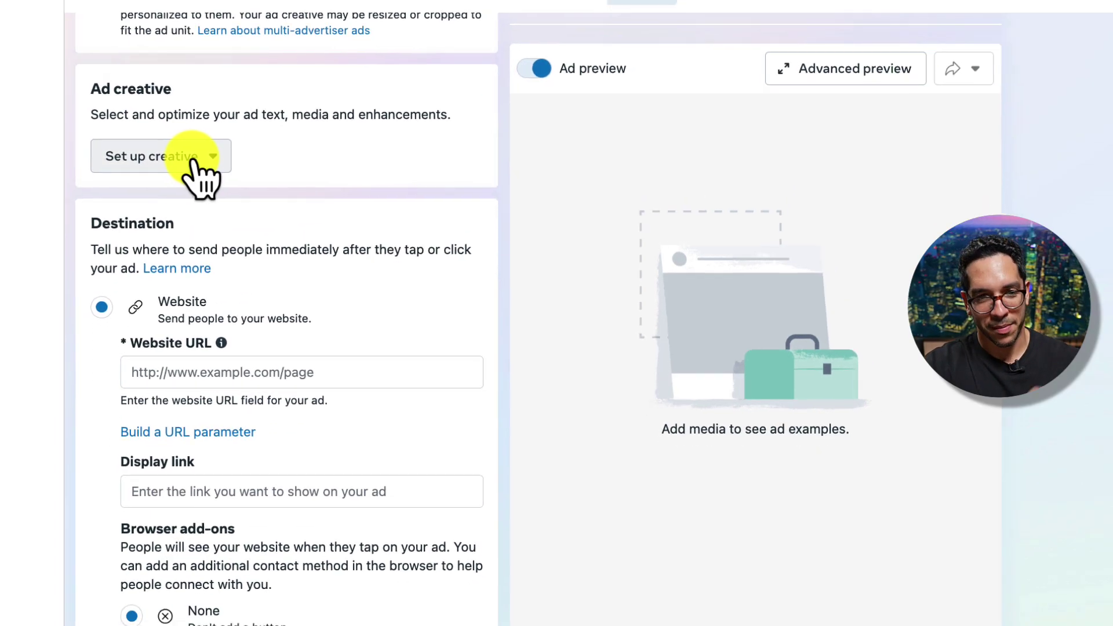
pyautogui.click(195, 163)
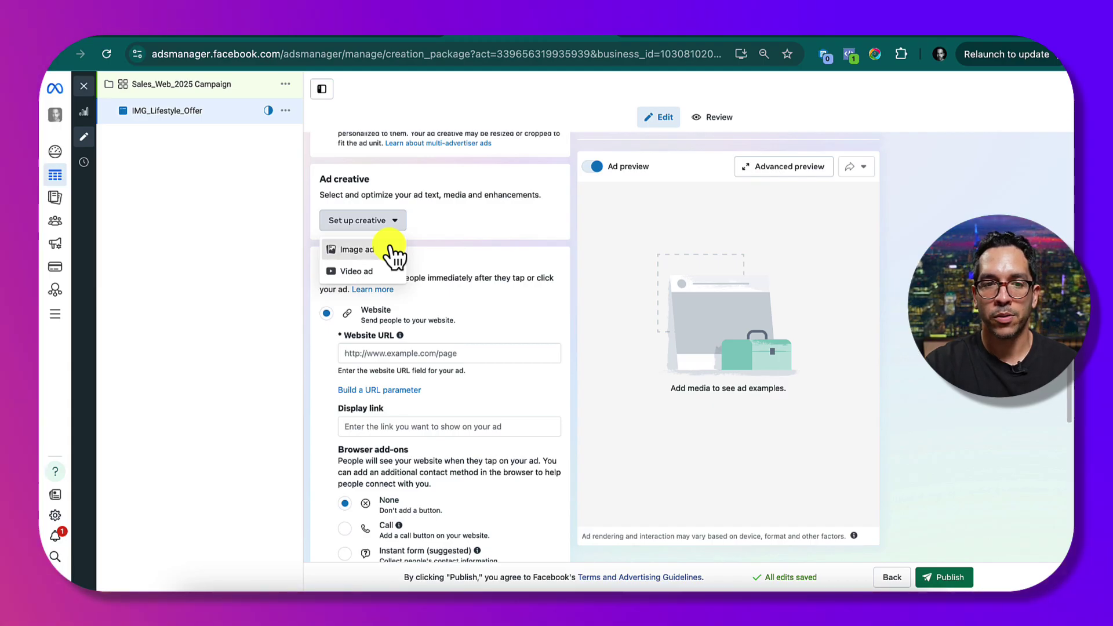
pyautogui.click(391, 250)
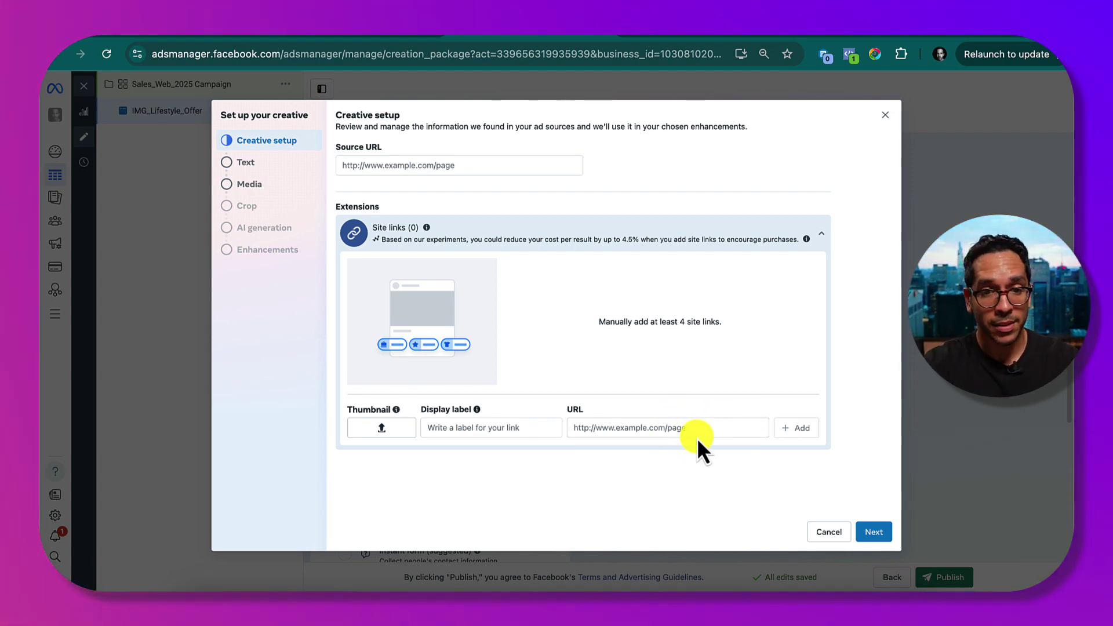
pyautogui.click(823, 233)
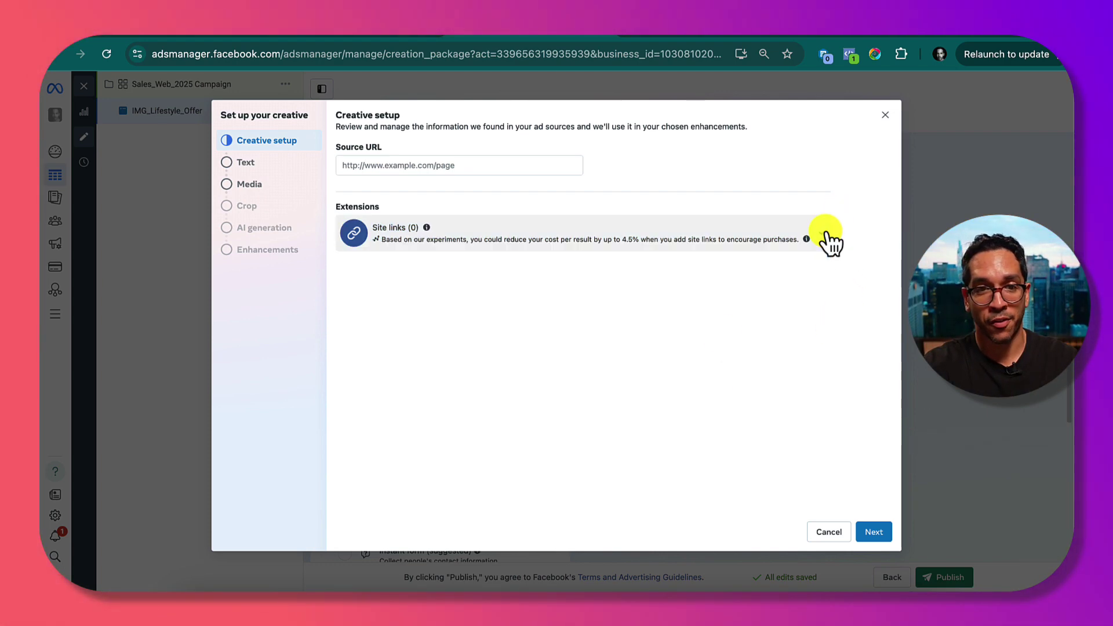
# Enter the primary text "CHROMO sunglasses are where luxury meets bold fashion. 20% OFF your first pair + FREE 2-day delivery!"
pyautogui.click(278, 163)
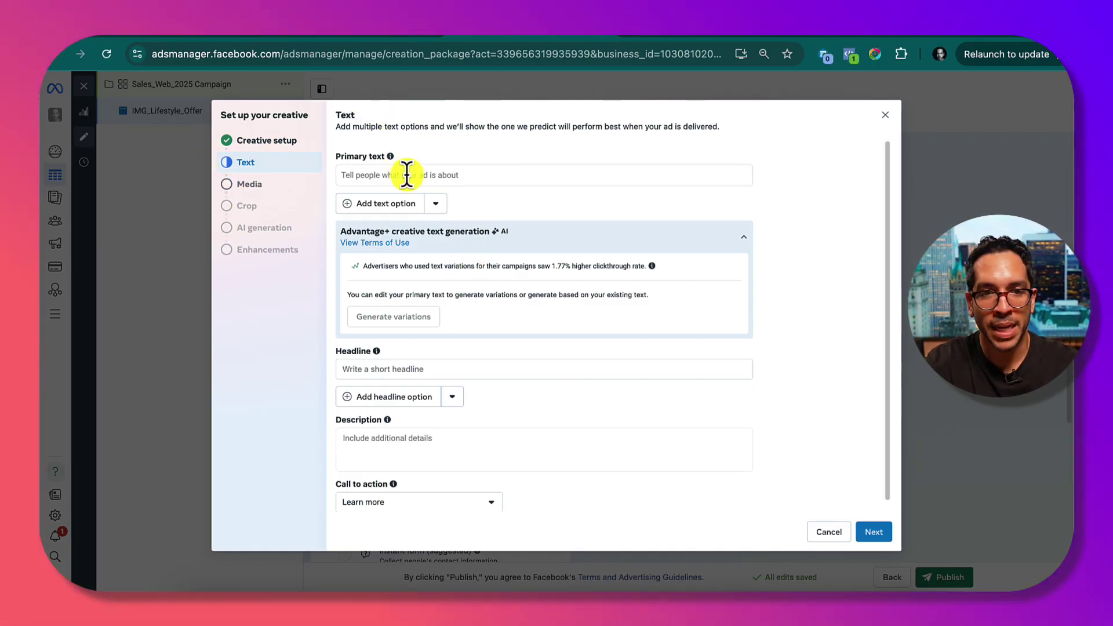
pyautogui.click(409, 176)
pyautogui.write('• CHROMO sunglasses are where luxury meets bold fashion. 20% OFF your first pair + FREE 2-day delivery!')
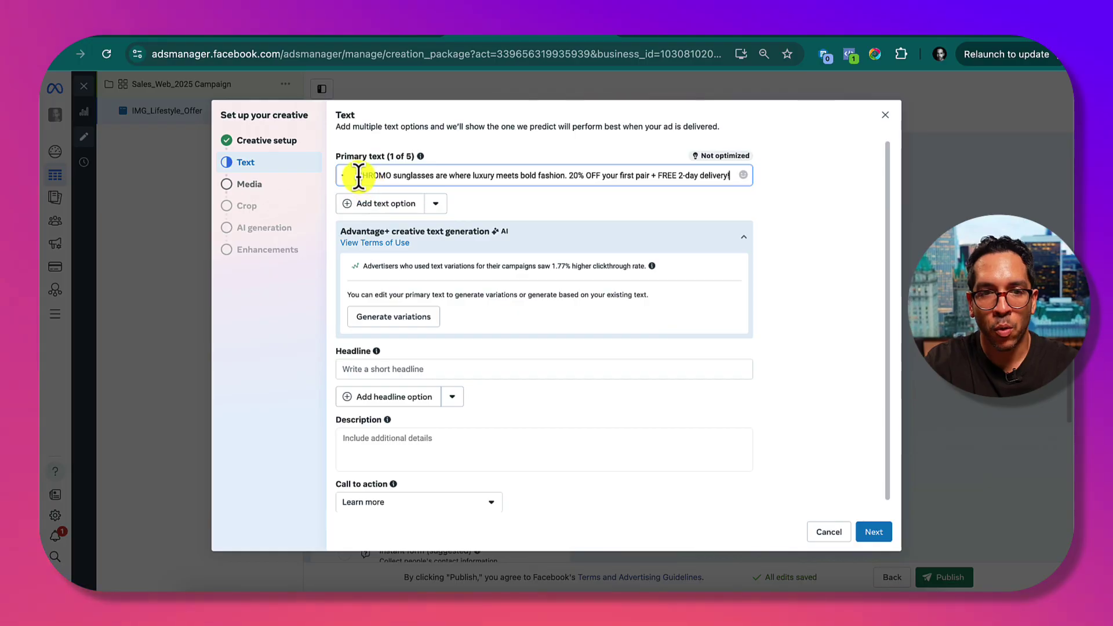
pyautogui.moveTo(360, 174); pyautogui.dragTo(325, 184)
pyautogui.press('BackSpace')
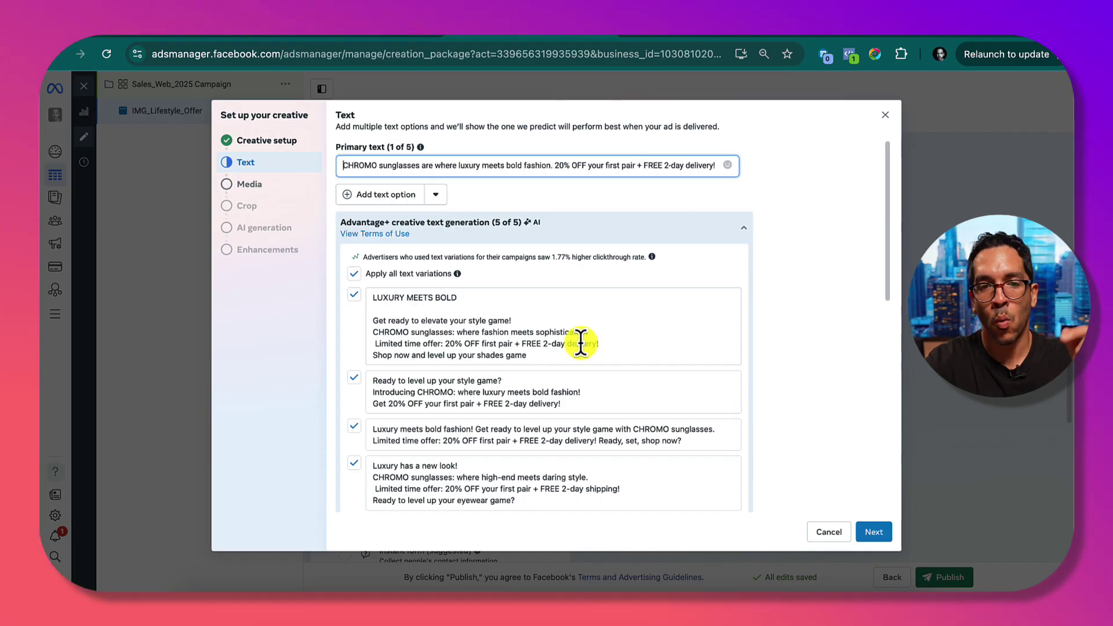
# Look through the AI-generated primary text variations and collapse their section
pyautogui.scroll(-4, 671, 361)
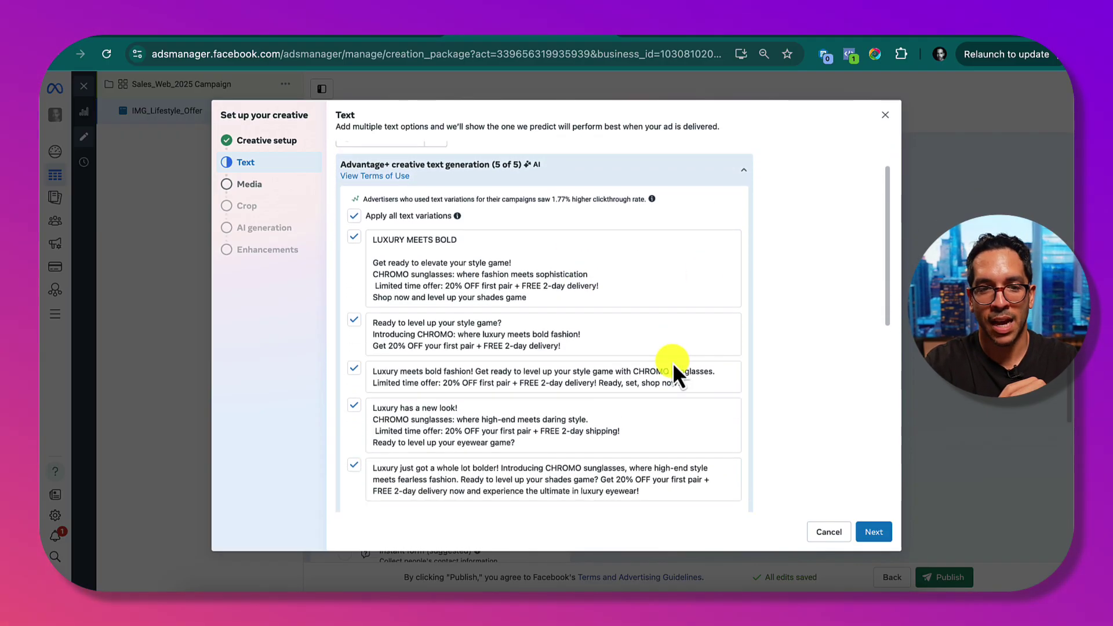
pyautogui.click(669, 351)
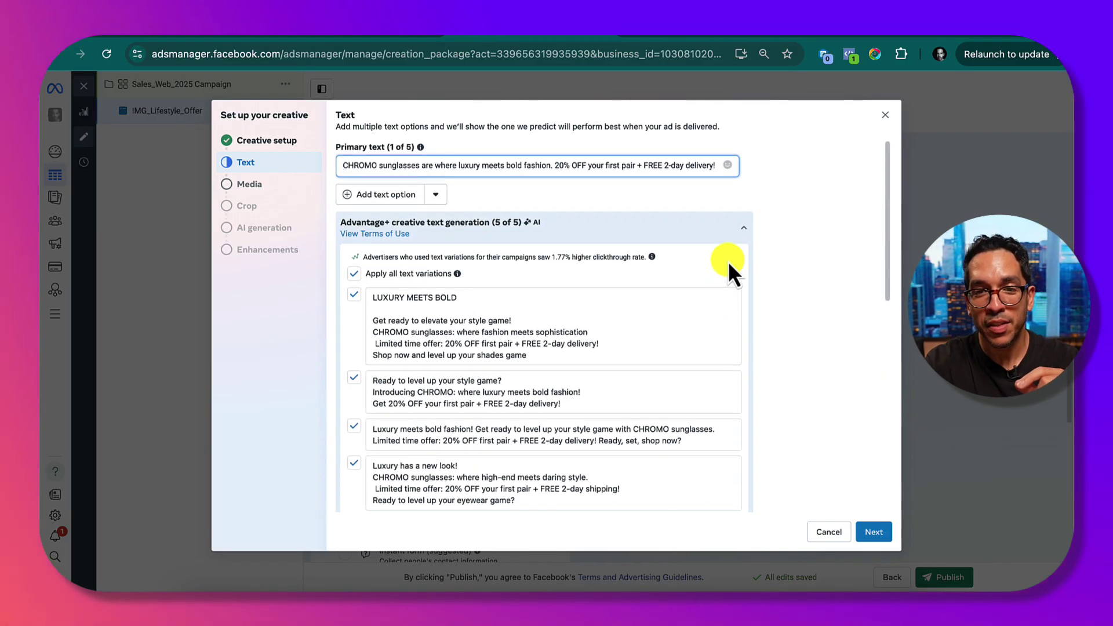
pyautogui.click(739, 233)
# Add a second primary text option: "Step into chic sophistication with CHROMO sunglasses. Get 20% OFF and FREE delivery on your first pair!"
pyautogui.click(377, 196)
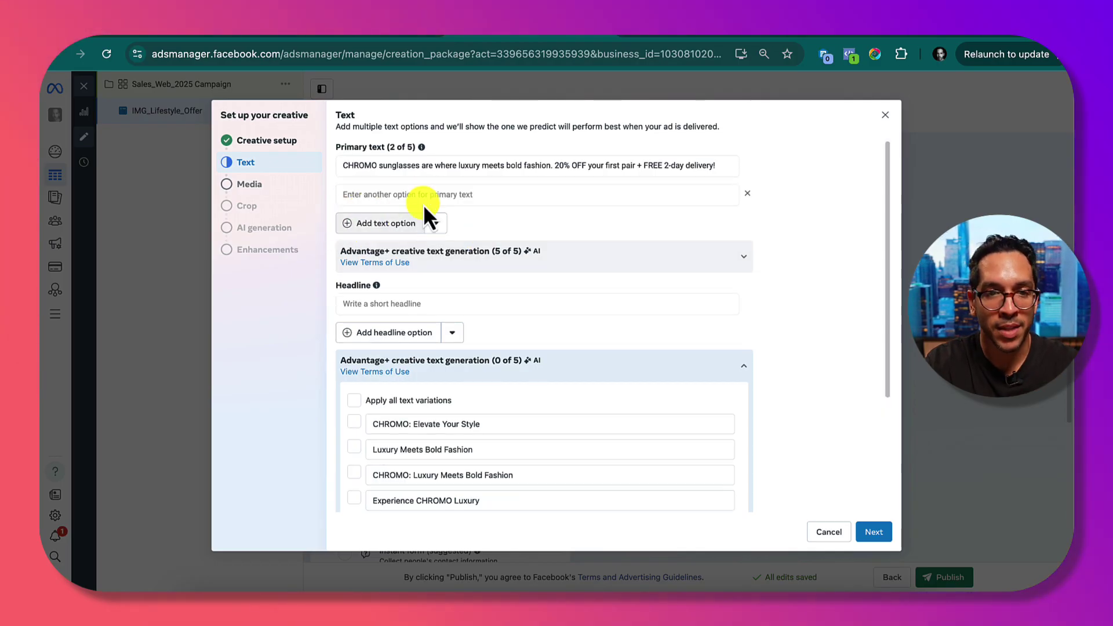
pyautogui.click(426, 192)
pyautogui.hotkey('ctrl', 'v')
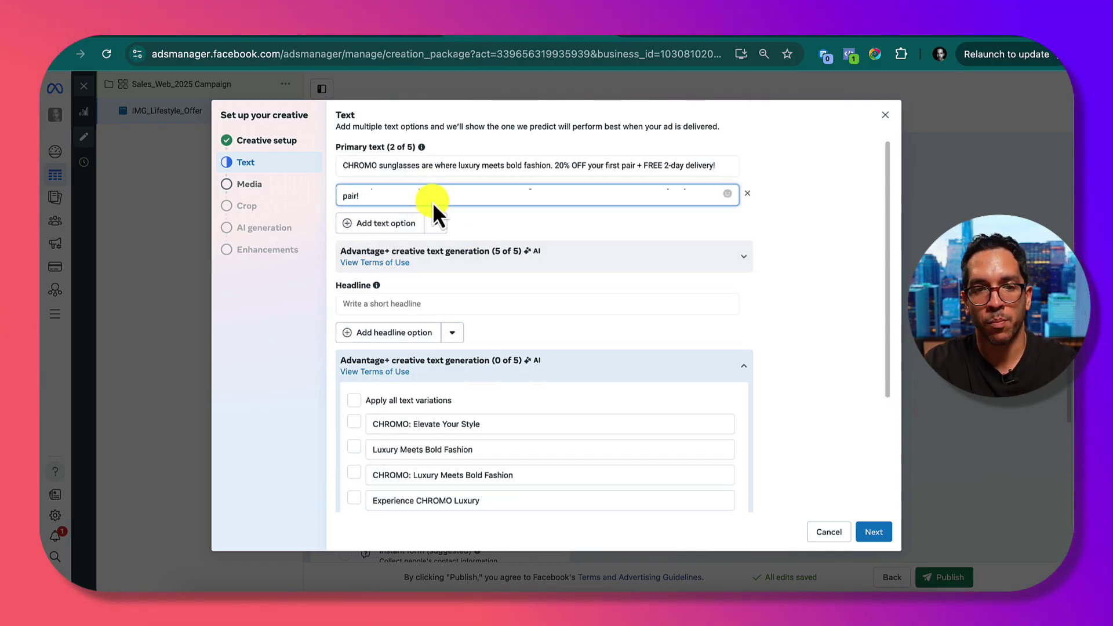
pyautogui.press('BackSpace')
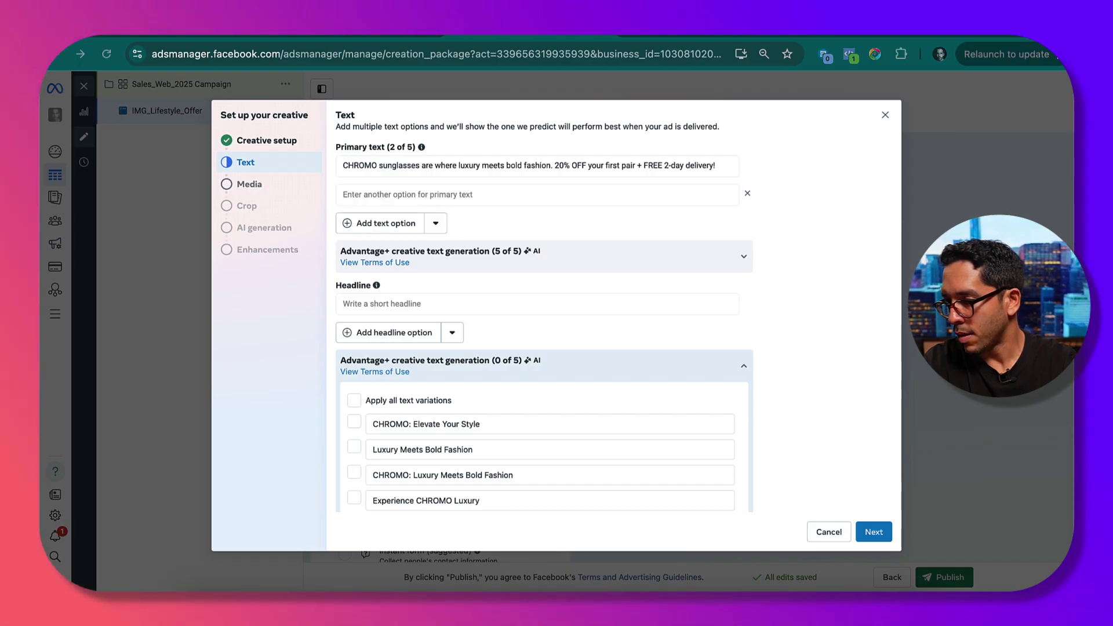
pyautogui.click(434, 196)
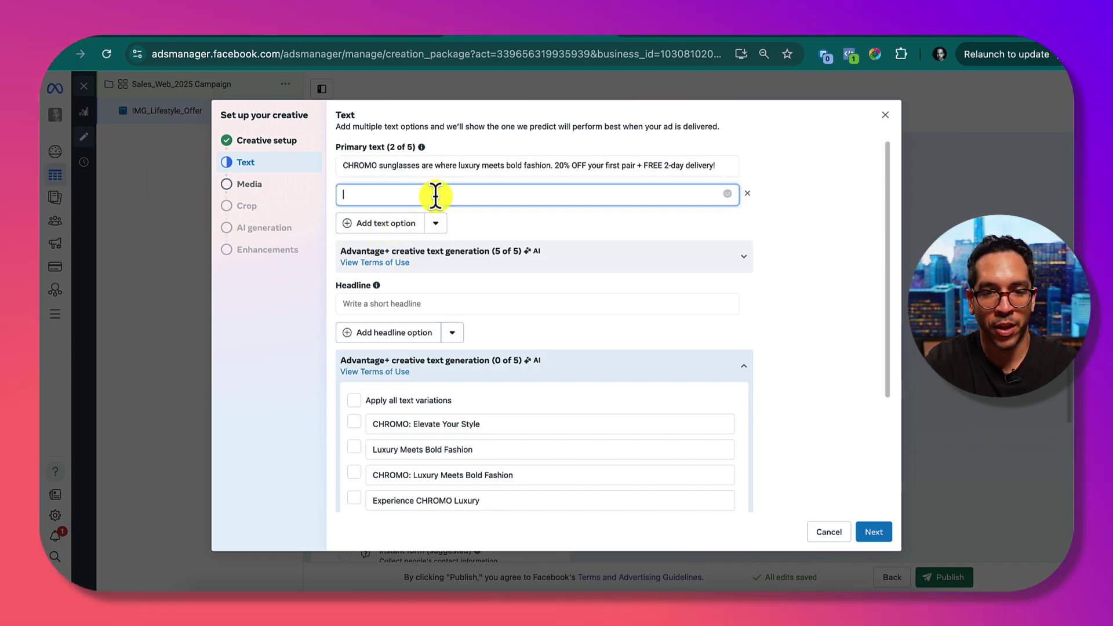
pyautogui.click(464, 197)
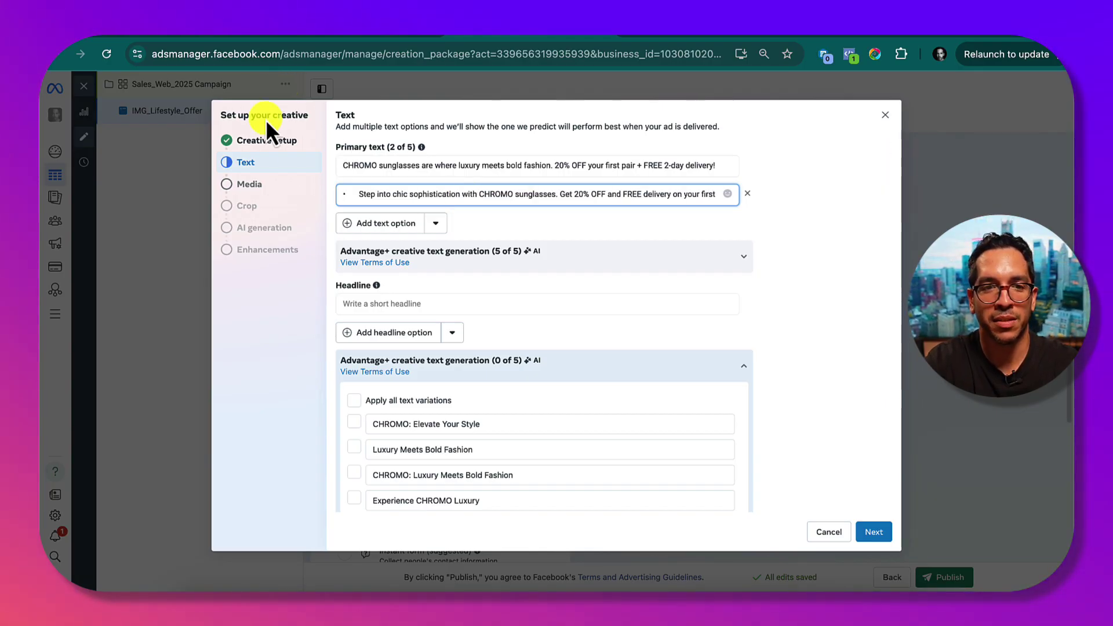
pyautogui.click(357, 193)
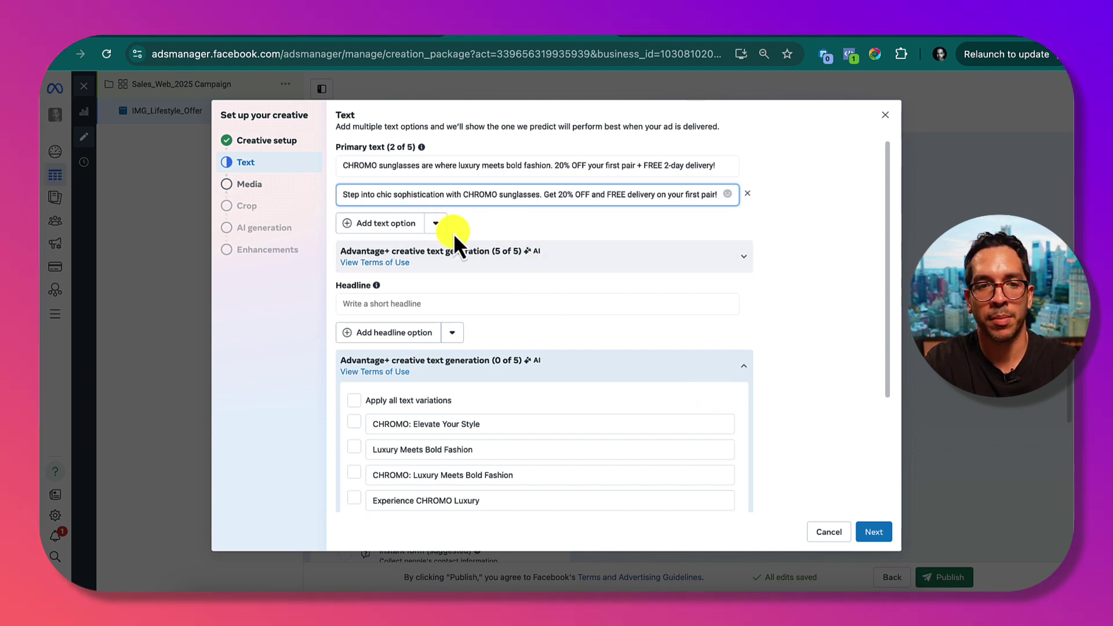
# Add a third primary text option: "Turn heads with CHROMO. Unmatched luxury sunglasses for the bold. 20% OFF + FREE 2-day shipping"
pyautogui.click(399, 227)
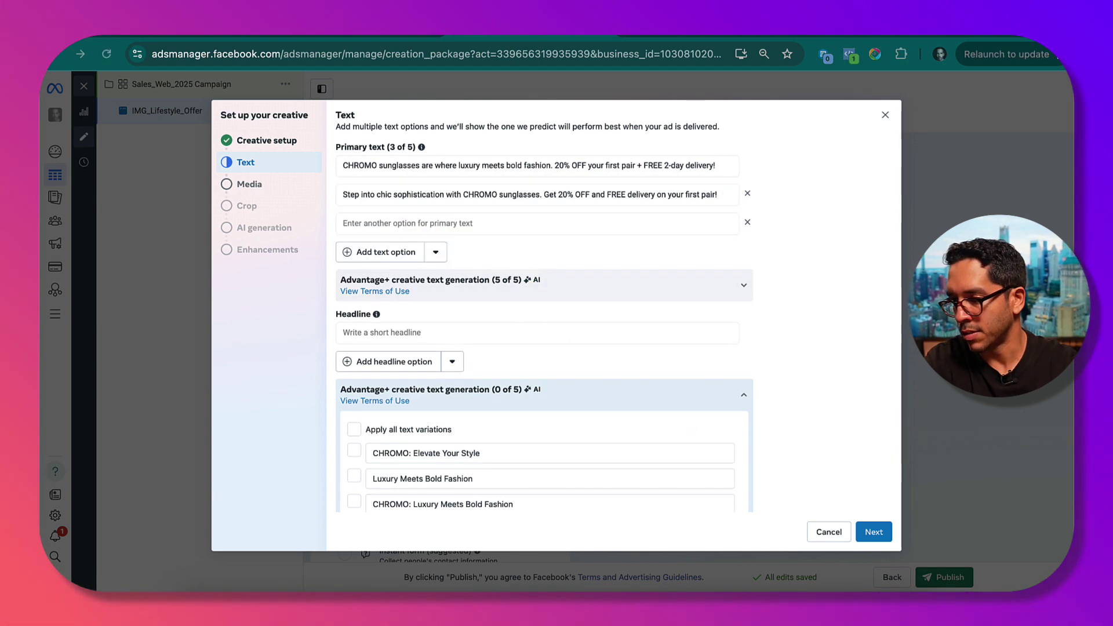
pyautogui.click(481, 226)
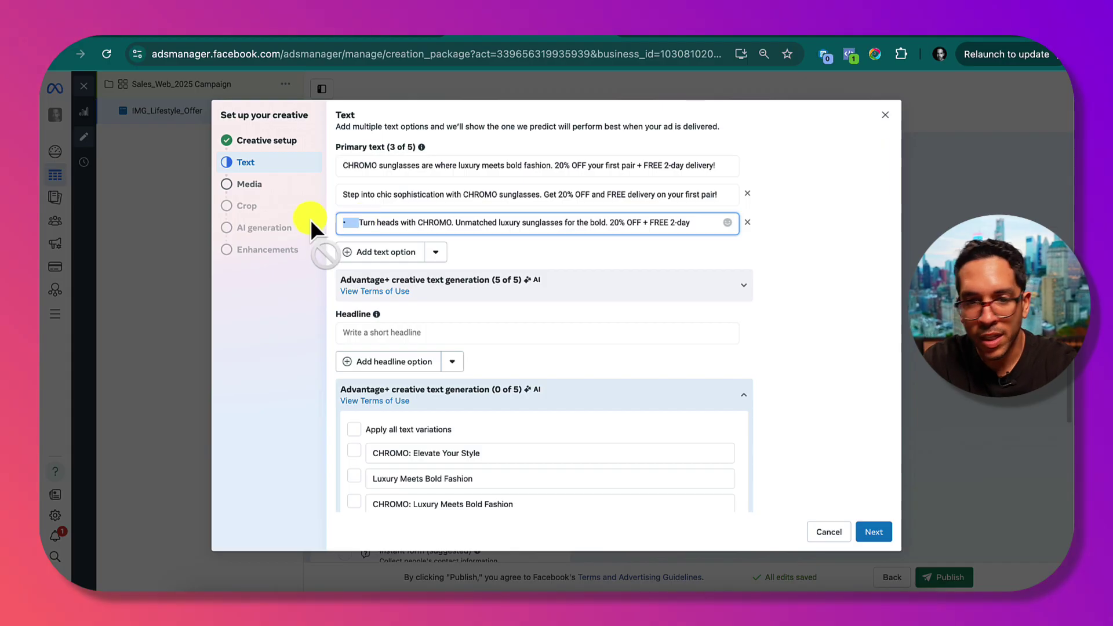
pyautogui.press('BackSpace')
pyautogui.click(792, 252)
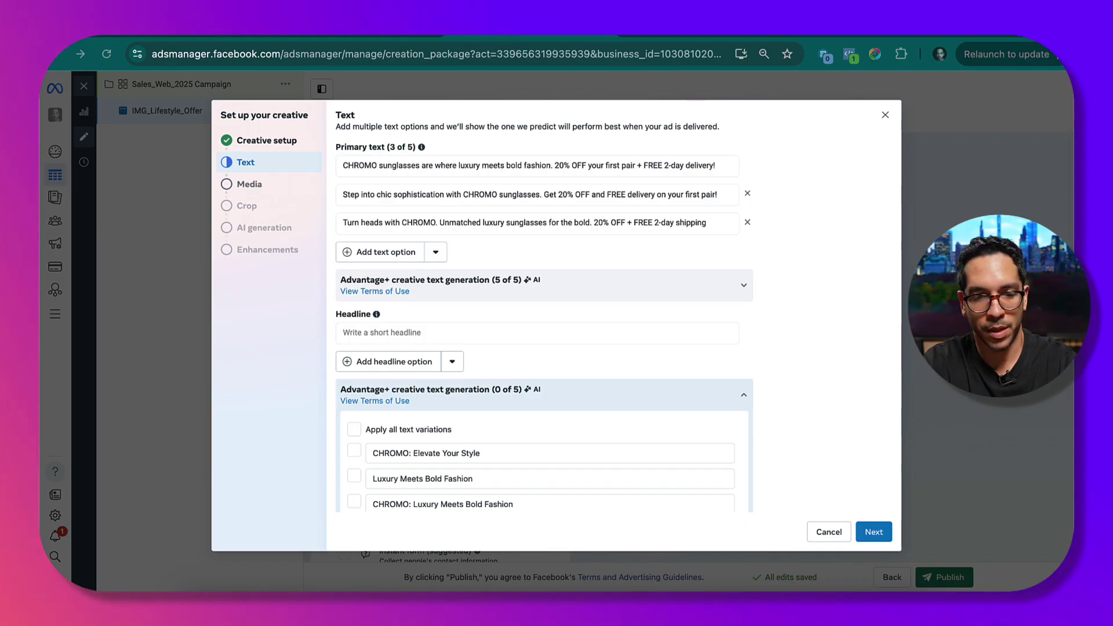
# Enter "Elevate Your Style Game" as the ad's first headline, without the list number
pyautogui.click(455, 333)
pyautogui.write('1. Elevate Your Style Game')
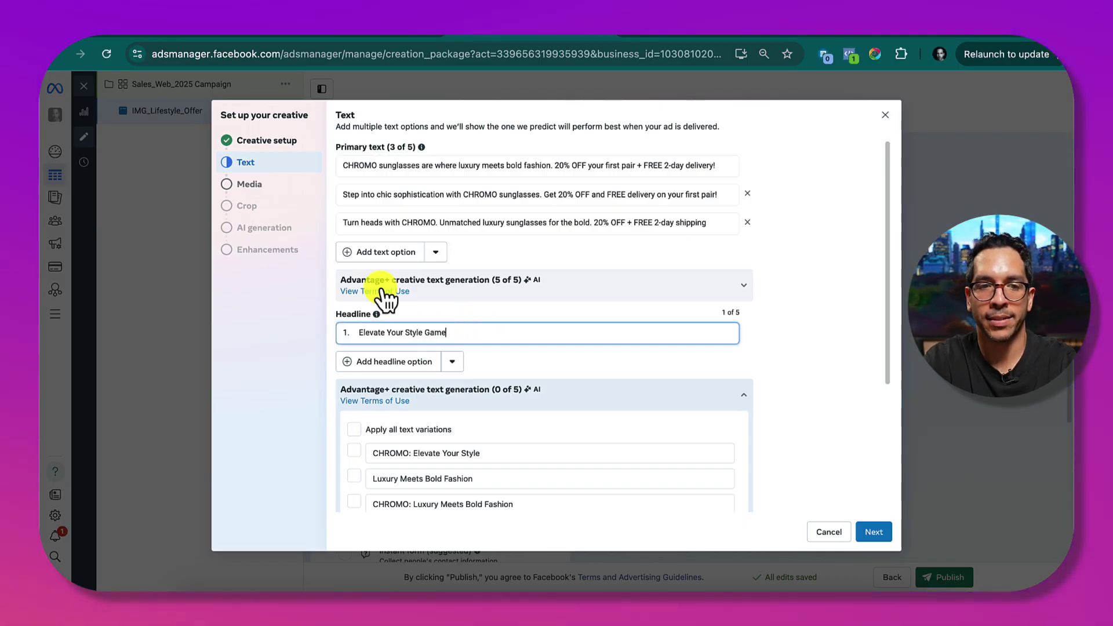
pyautogui.click(349, 333)
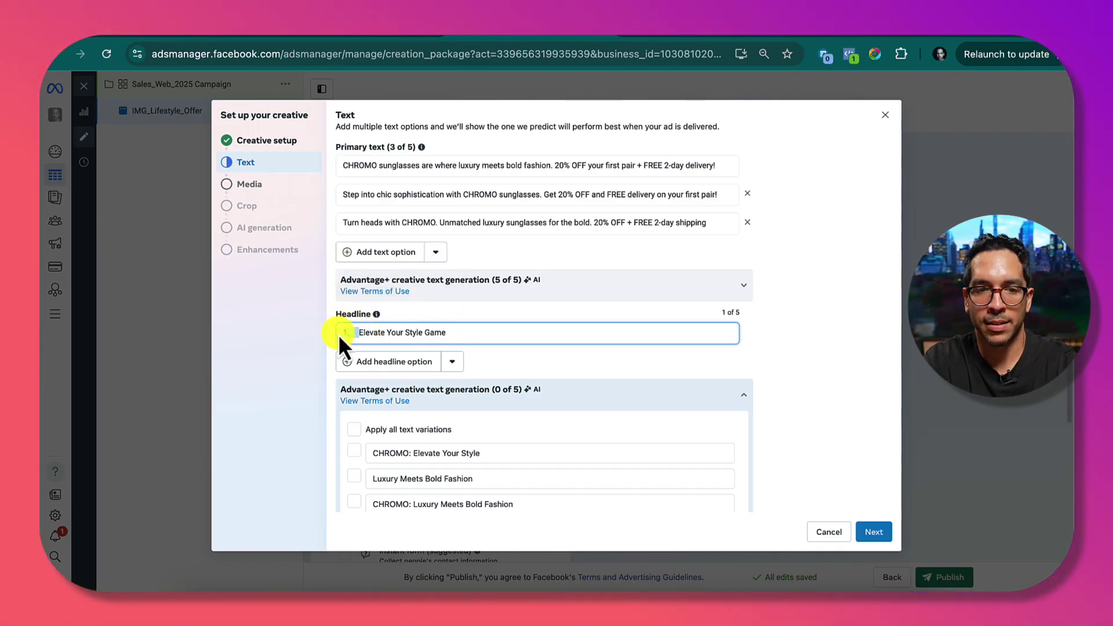
pyautogui.press('BackSpace')
pyautogui.press('BackSpace')
pyautogui.press('BackSpace')
# Add a second headline option reading "Luxury You Deserve", without the list number
pyautogui.press('super+Tab')
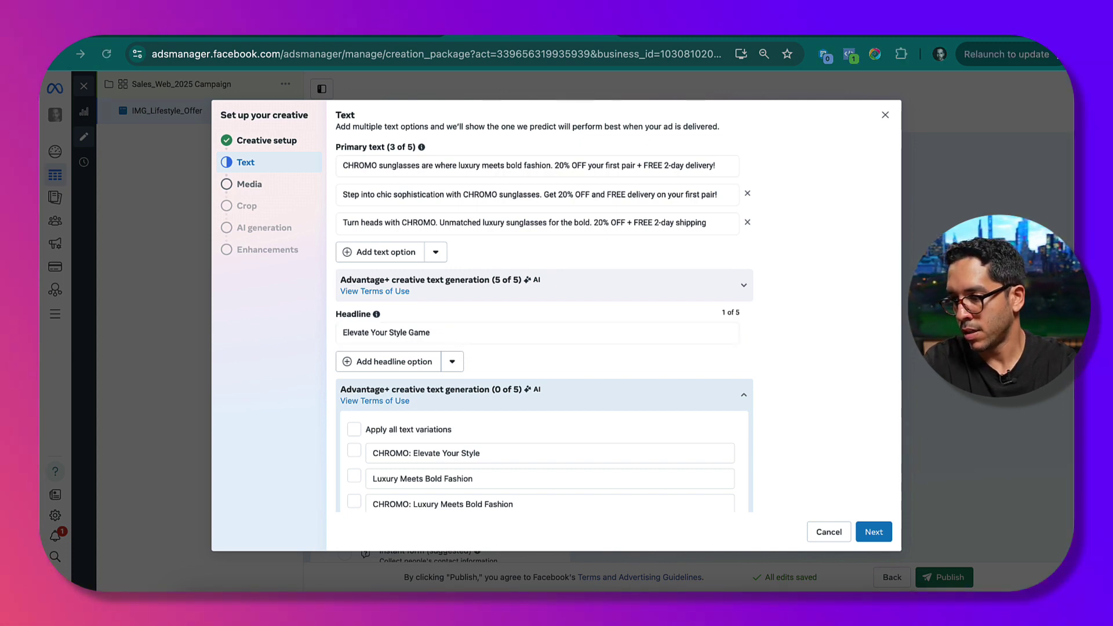
pyautogui.click(413, 332)
pyautogui.click(429, 363)
pyautogui.write('2. Luxury You Deserve')
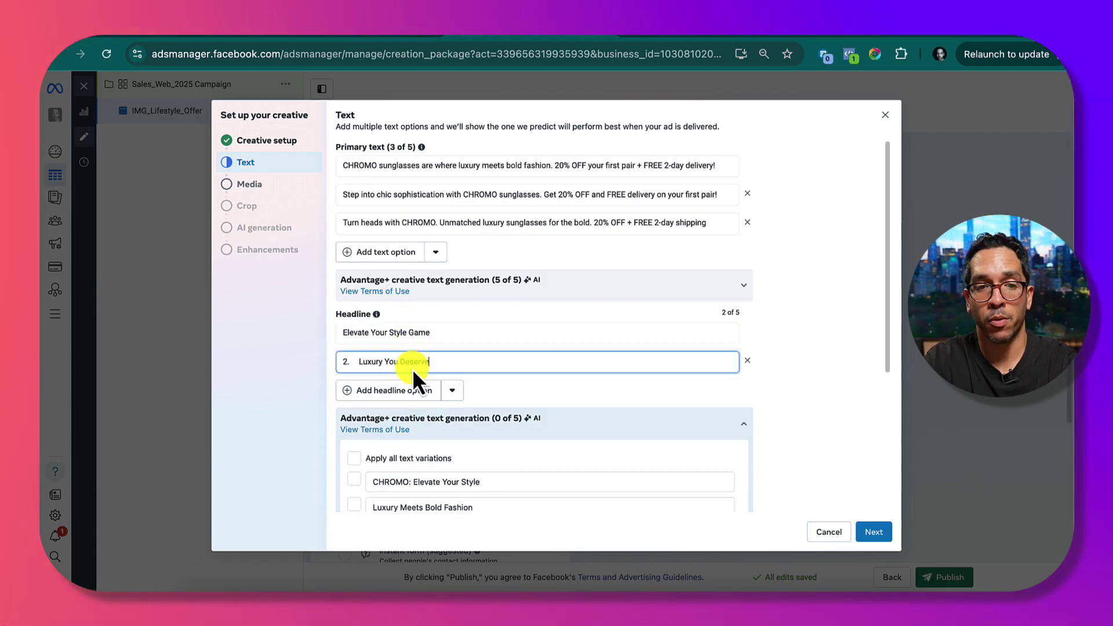
pyautogui.moveTo(359, 361); pyautogui.dragTo(343, 363)
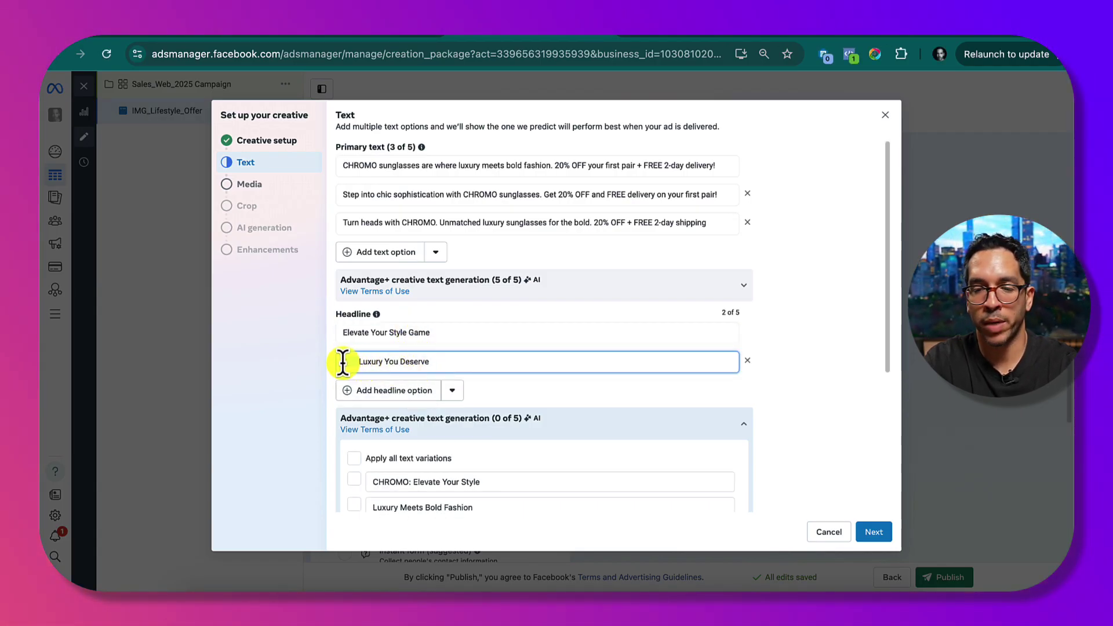
pyautogui.press('BackSpace')
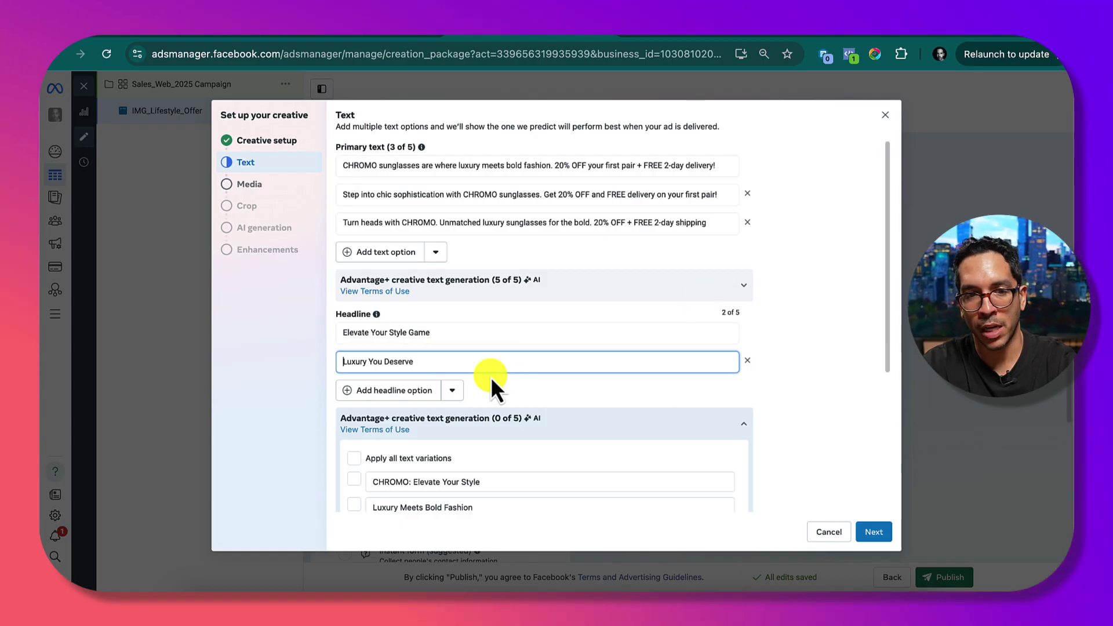
# Add a third headline option reading "Your Statement, Redefined", without the list number
pyautogui.click(430, 392)
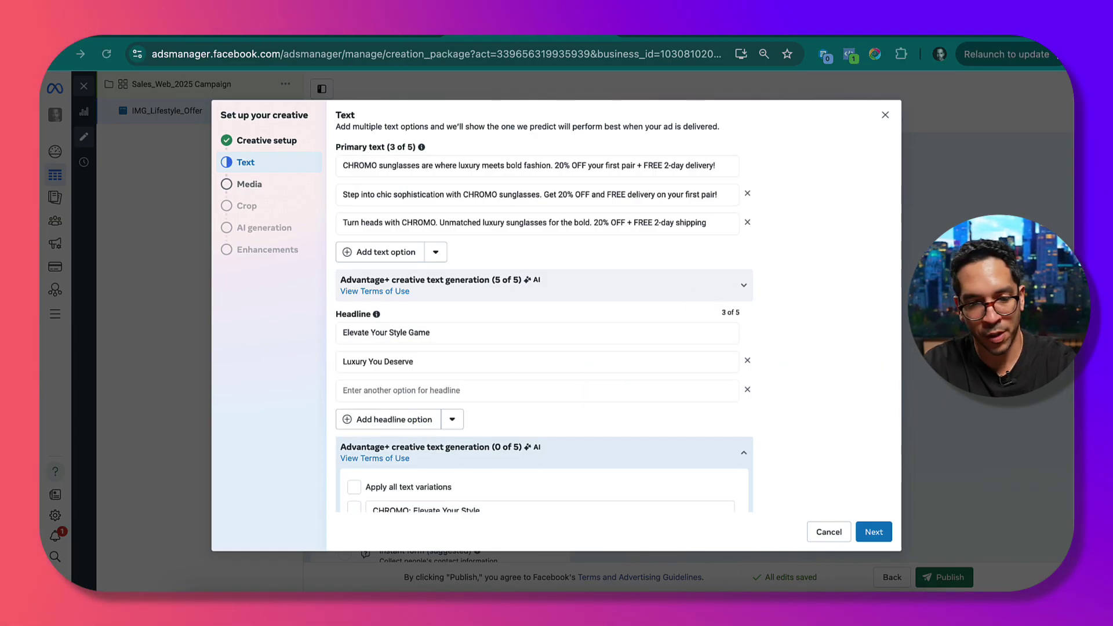
pyautogui.click(391, 389)
pyautogui.write('3. Your Statement, Redefined')
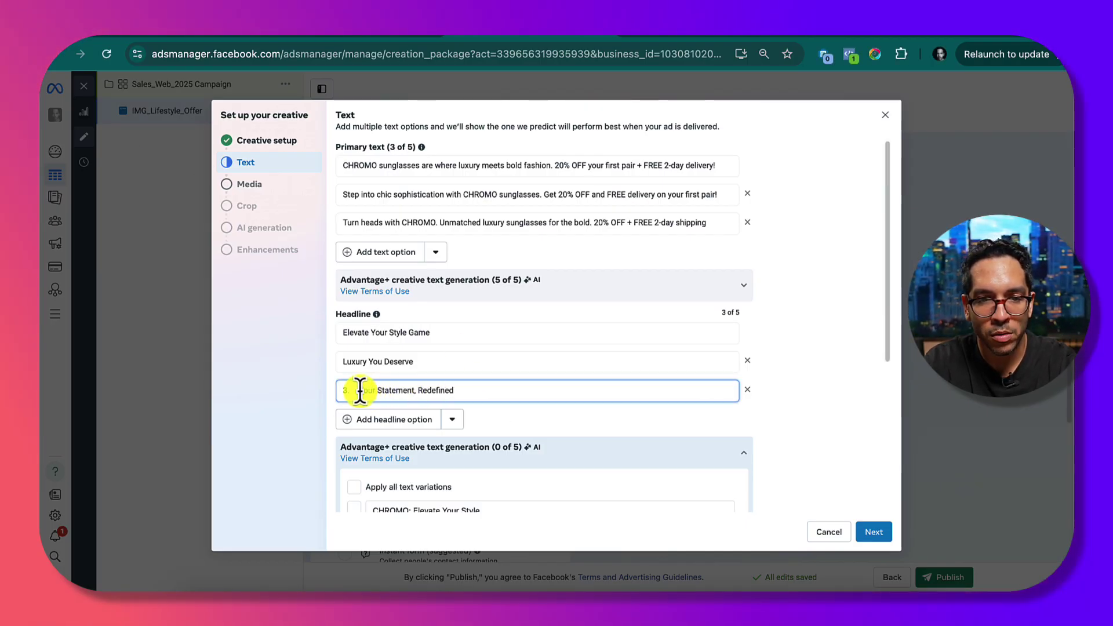
pyautogui.moveTo(360, 390); pyautogui.dragTo(339, 390)
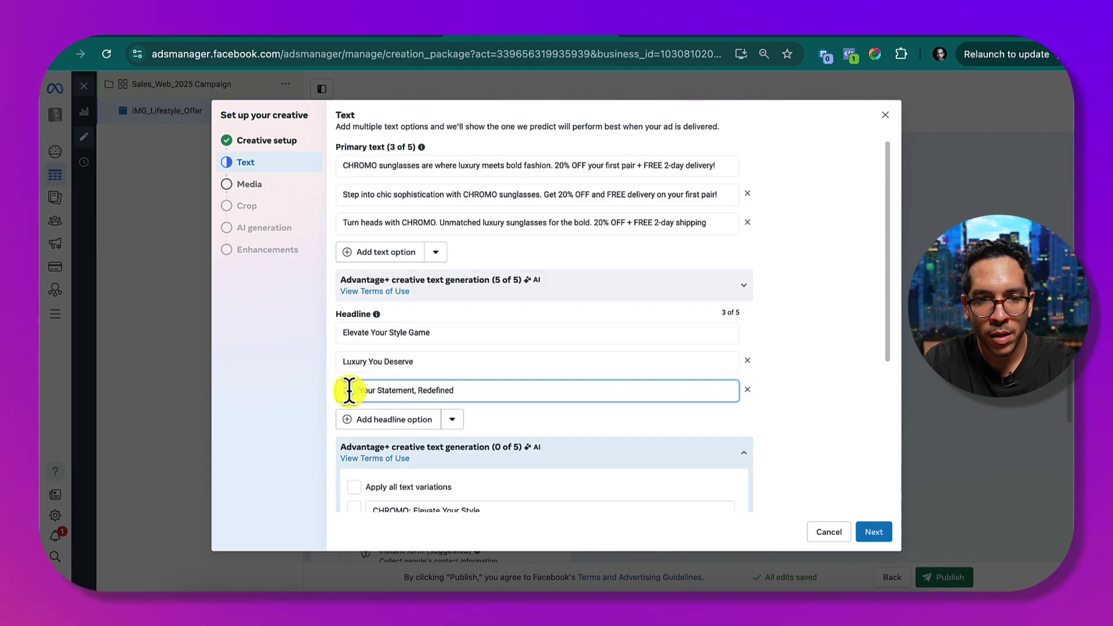
pyautogui.press('BackSpace')
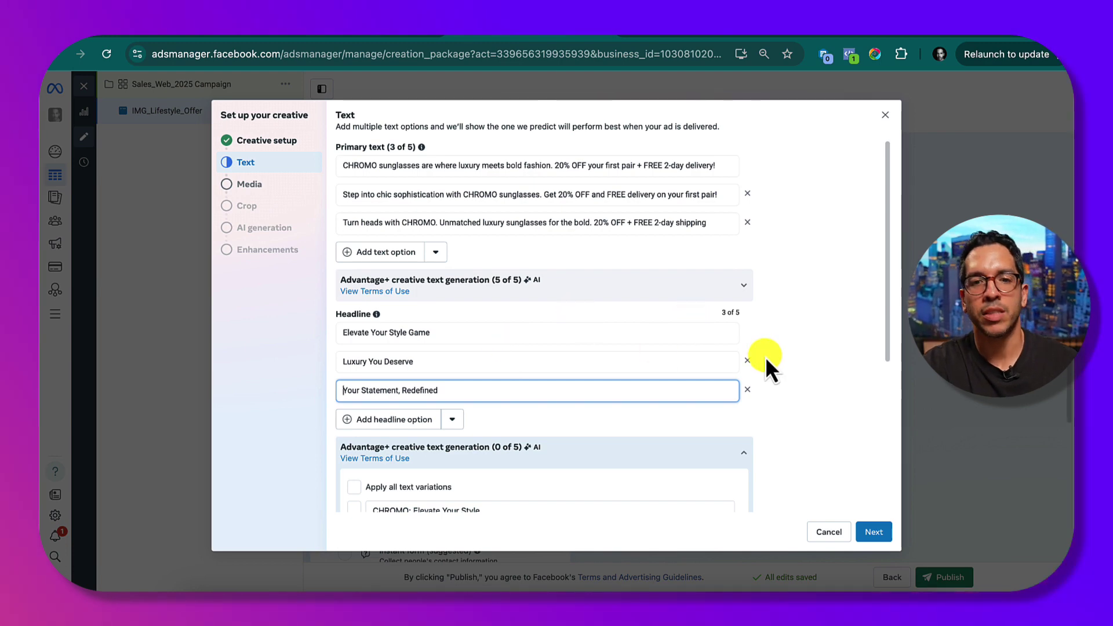
# Enter "Hurry while in stock." as the ad's first description
pyautogui.scroll(-1, 765, 357)
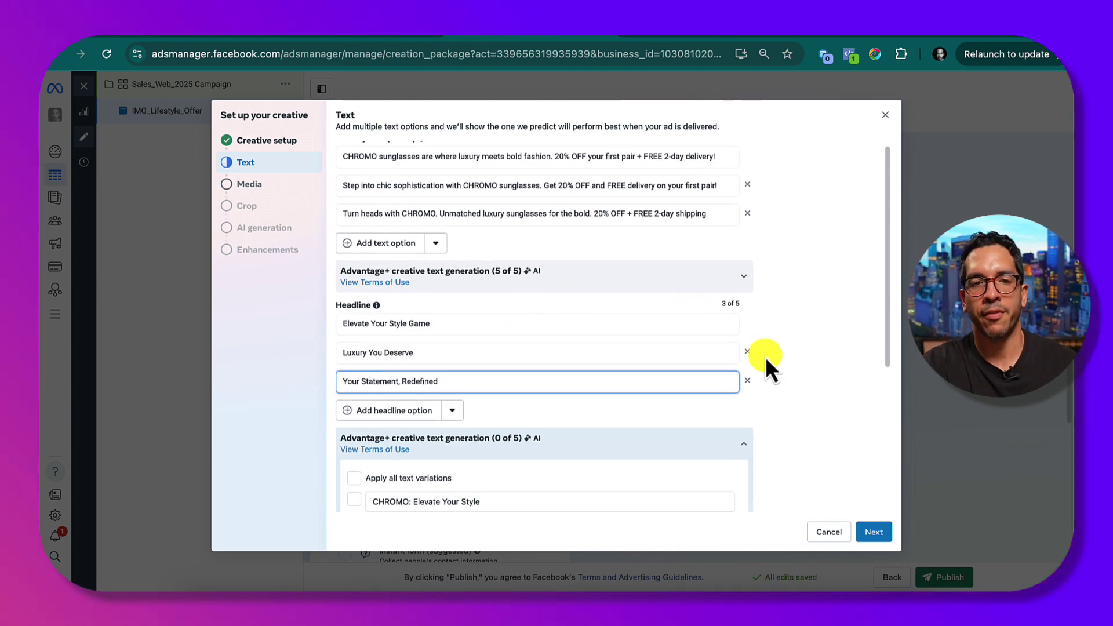
pyautogui.click(443, 319)
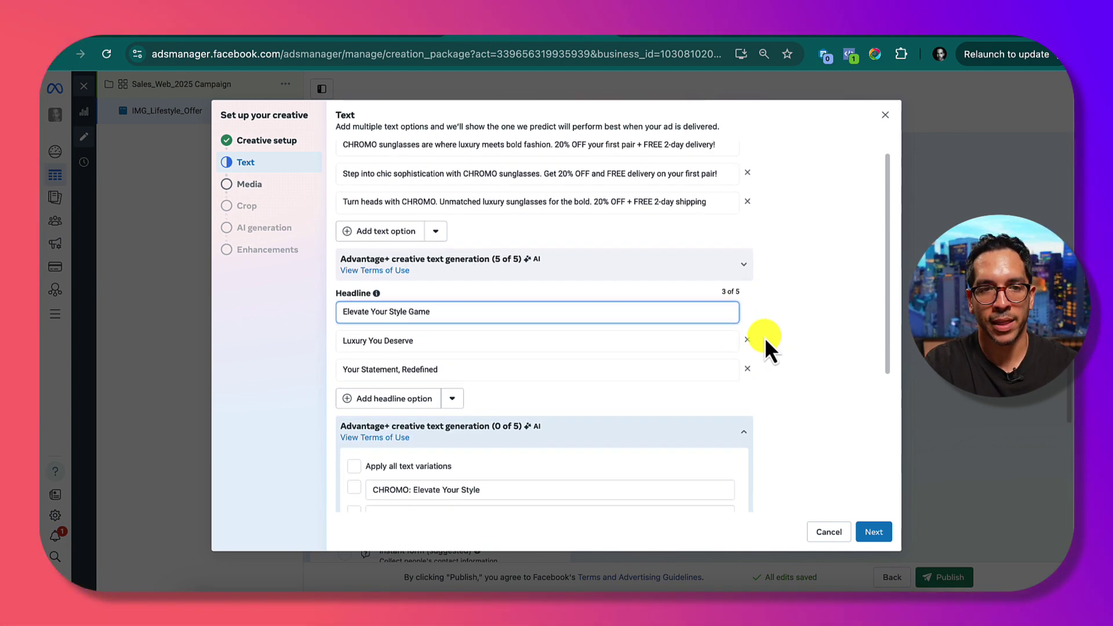
pyautogui.scroll(-5, 763, 343)
pyautogui.scroll(-1, 522, 394)
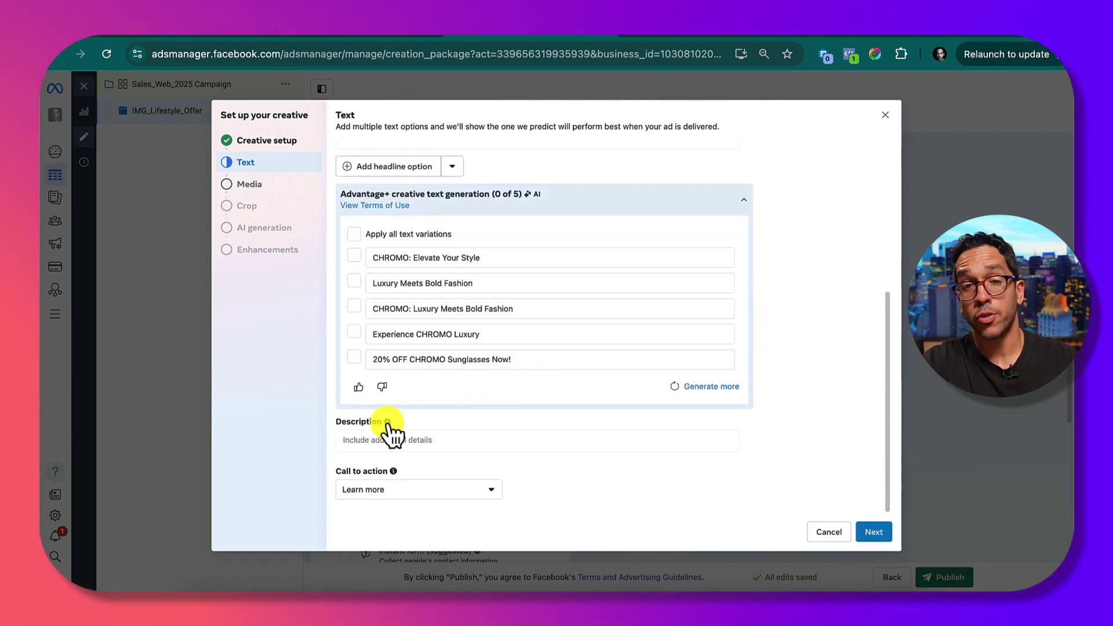
pyautogui.moveTo(387, 422)
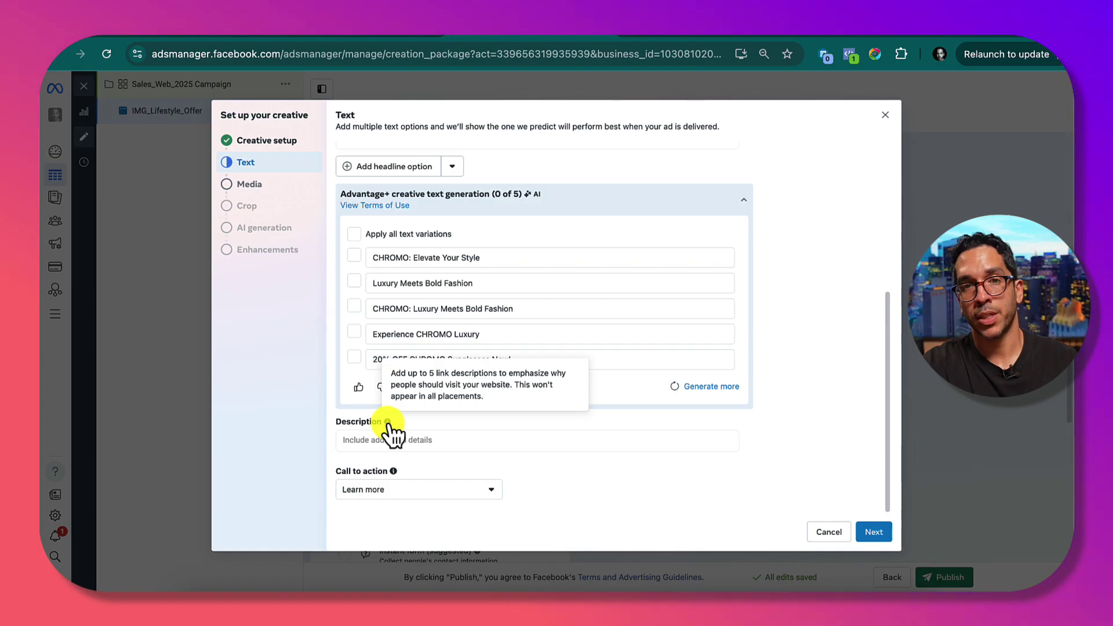
pyautogui.click(466, 439)
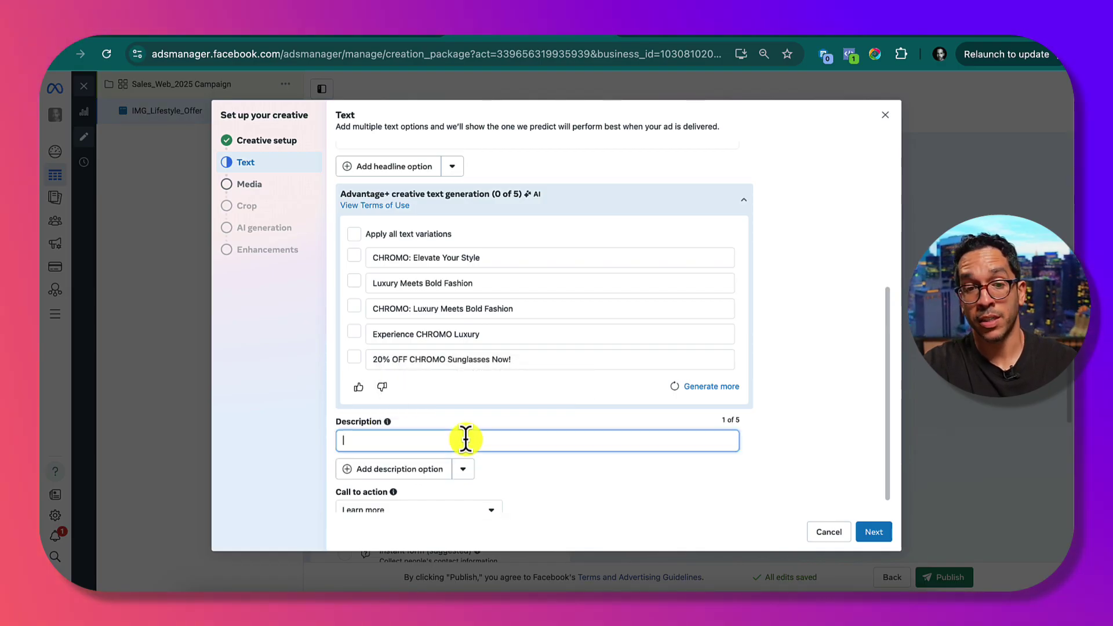
pyautogui.scroll(-1, 466, 426)
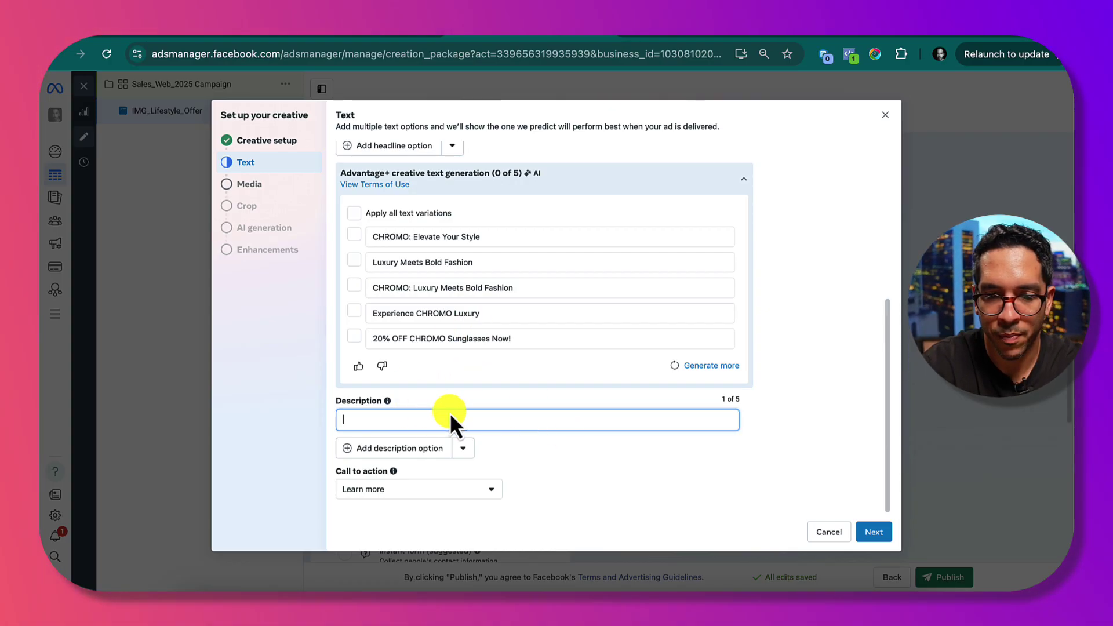
pyautogui.write('Hurry wh')
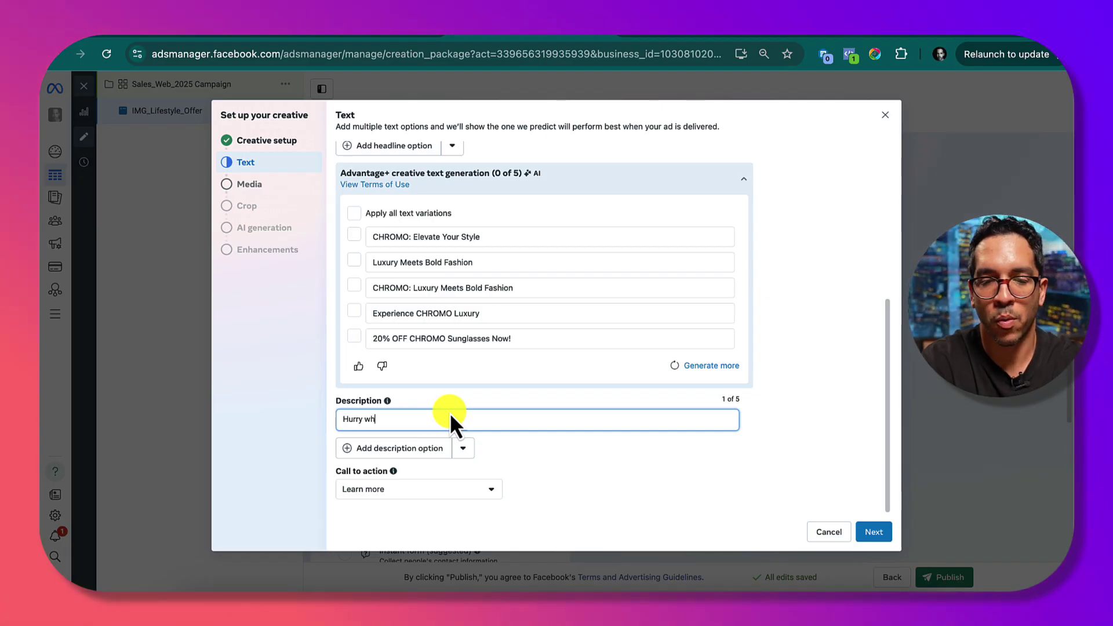
pyautogui.write('ile in stock.')
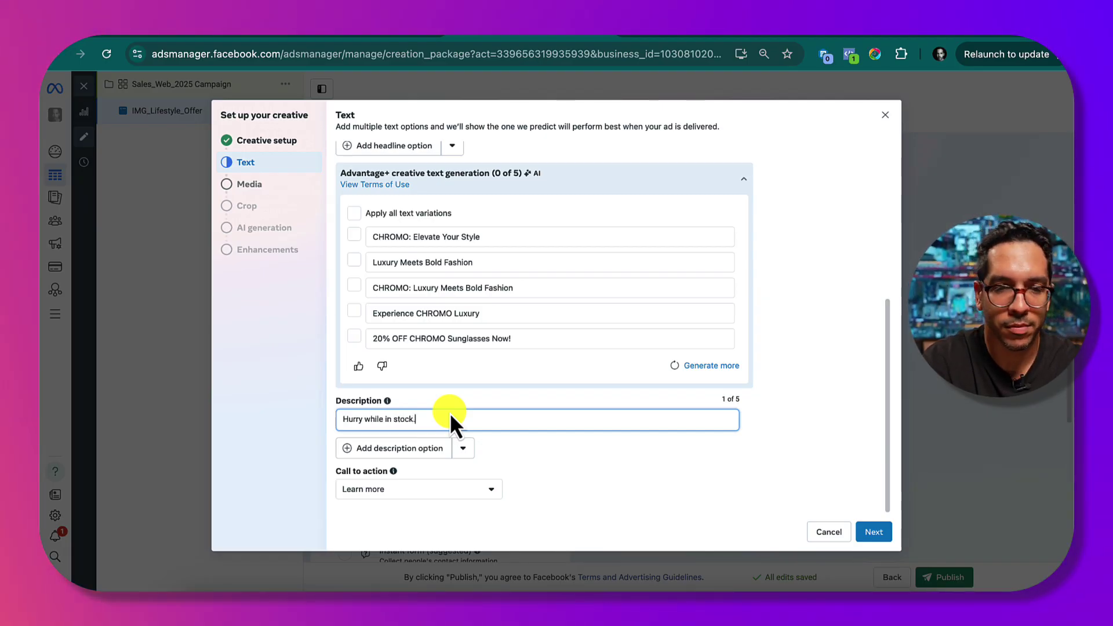
# Add a second description option reading "Over 900+ 5 Star Ratings"
pyautogui.click(424, 445)
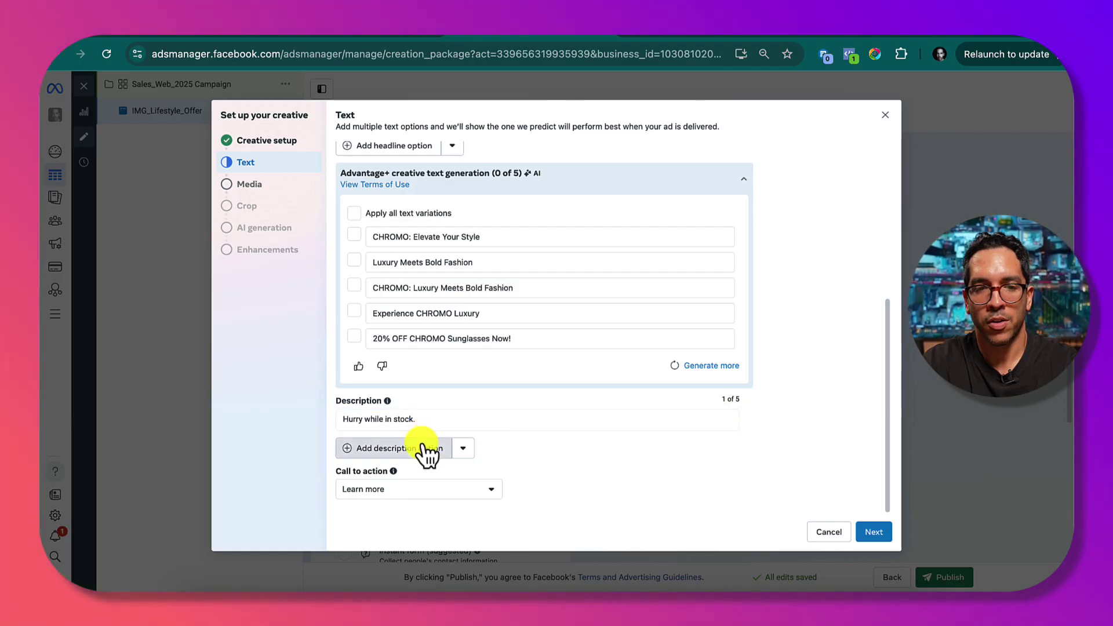
pyautogui.click(419, 457)
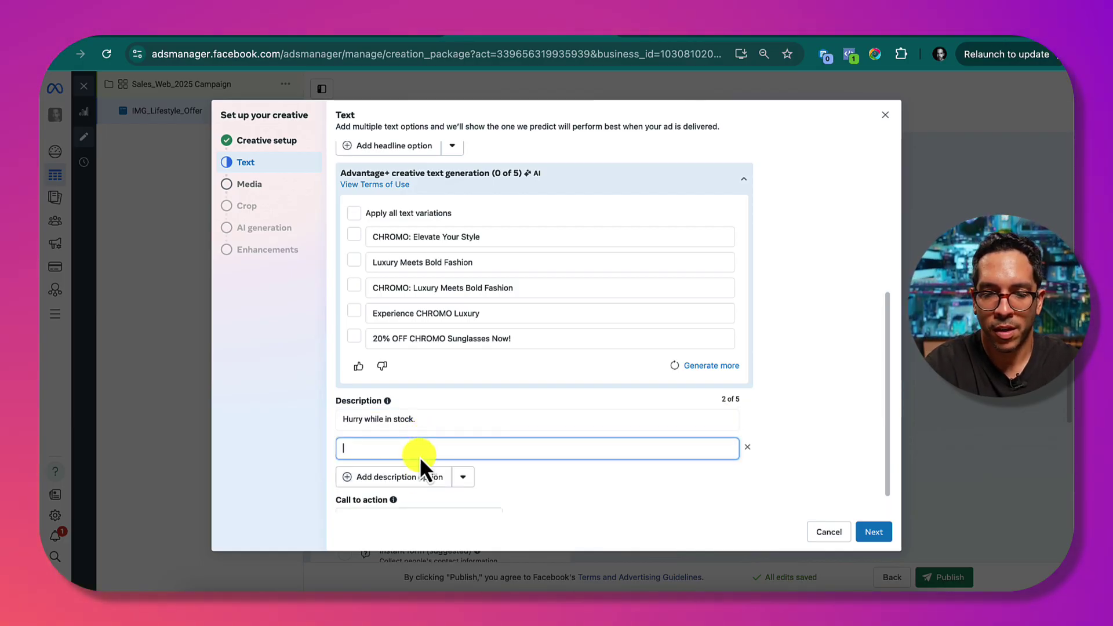
pyautogui.write('Over')
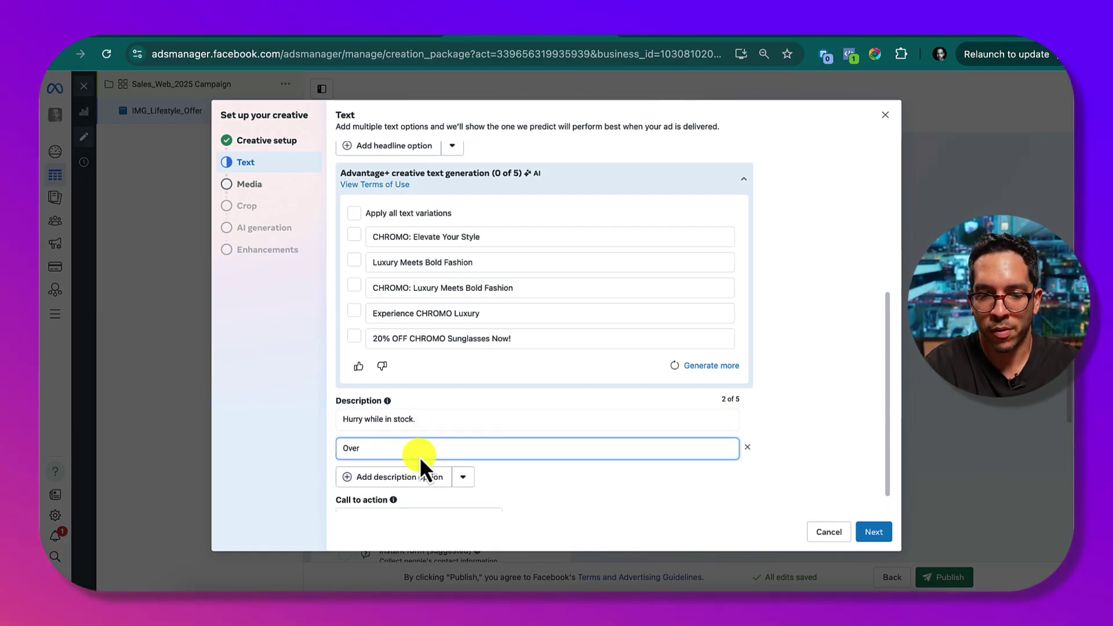
pyautogui.write(' 5,000+')
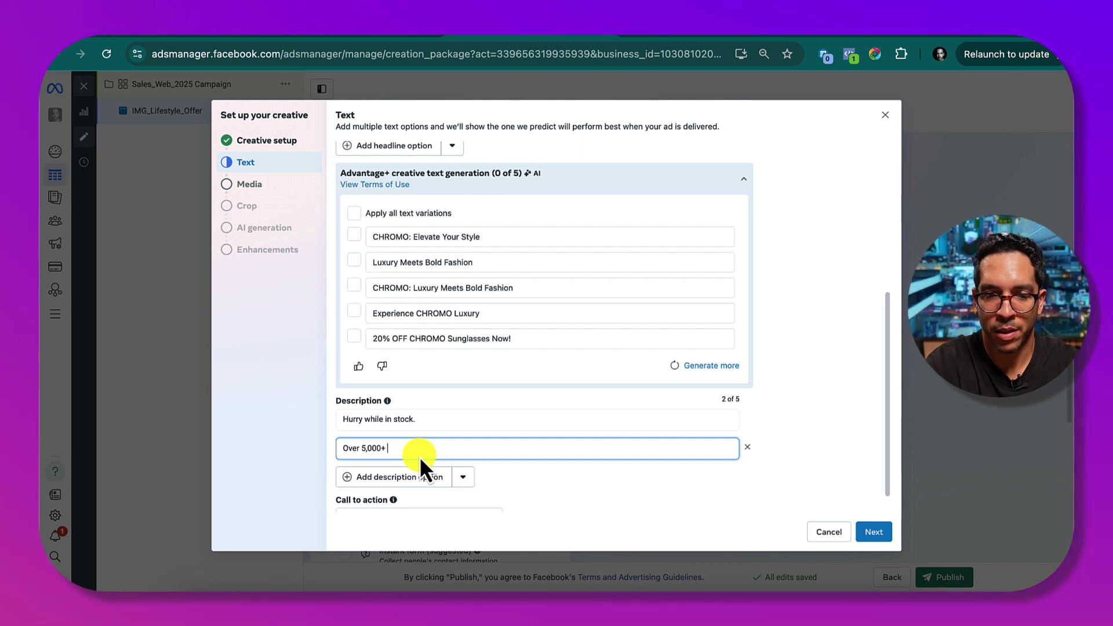
pyautogui.press('BackSpace')
pyautogui.press('BackSpace')
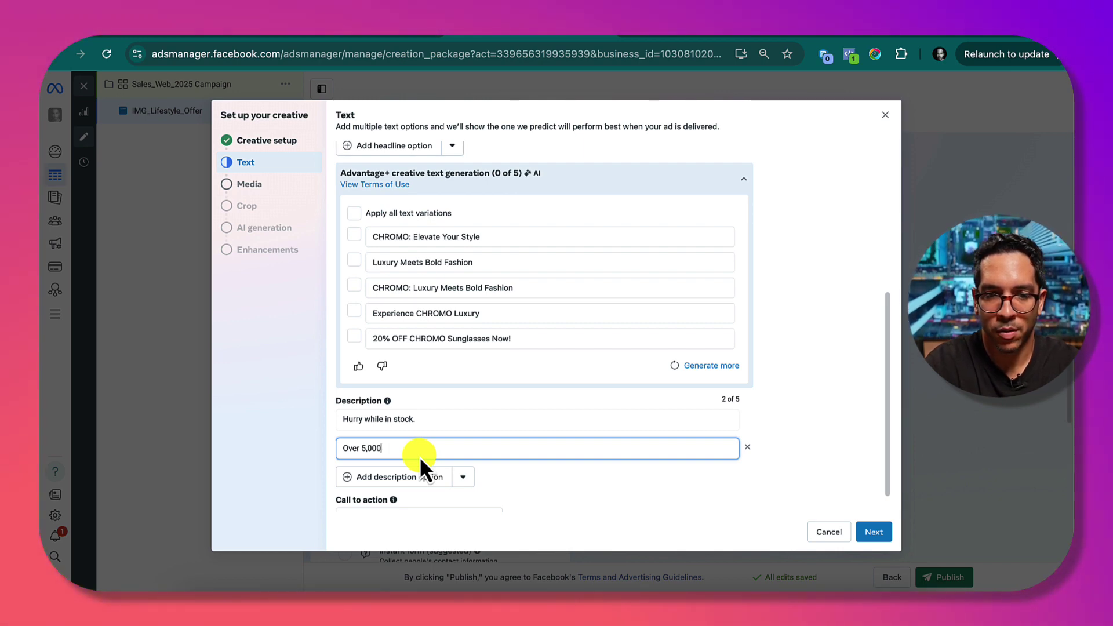
pyautogui.press('BackSpace')
pyautogui.press('BackSpace')
pyautogui.press('BackSpace')
pyautogui.press('BackSpace')
pyautogui.press('BackSpace')
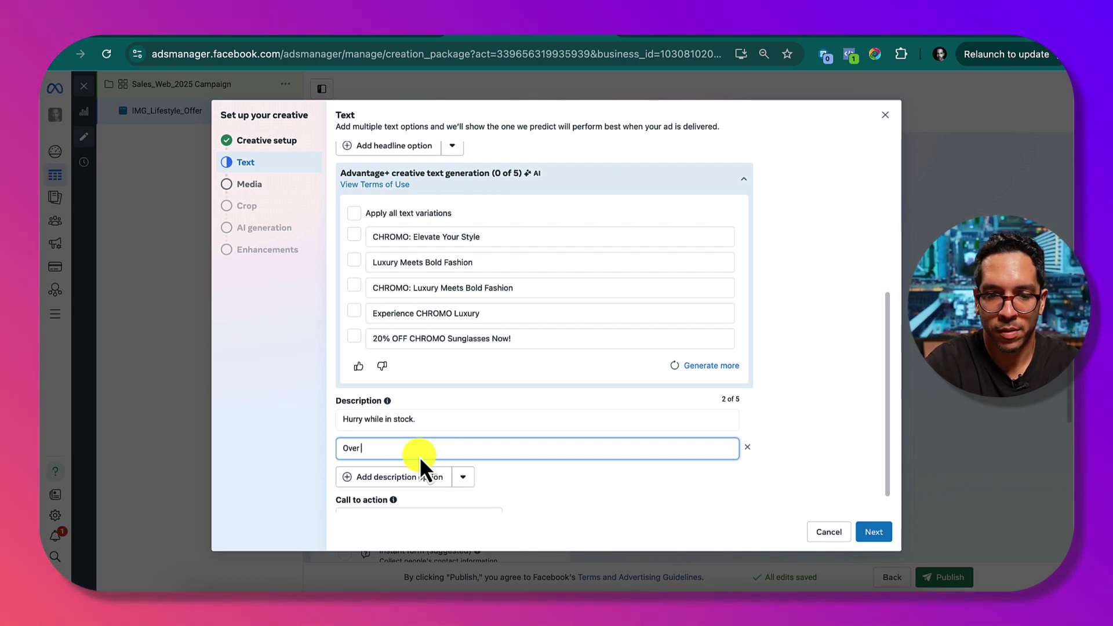
pyautogui.write('900+ 5')
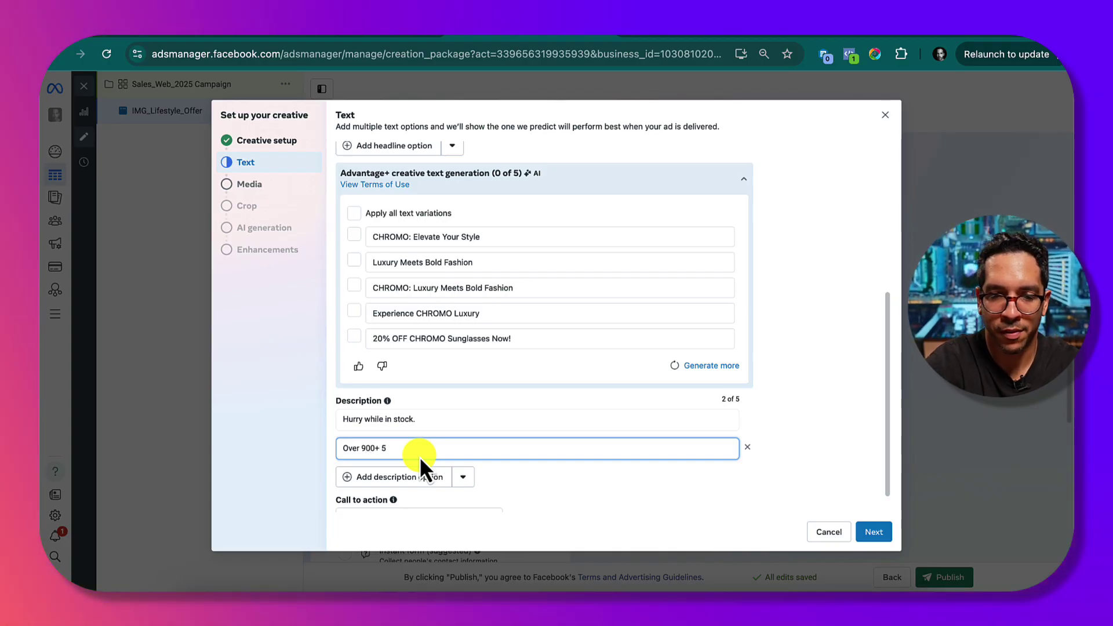
pyautogui.write(' Star Ra')
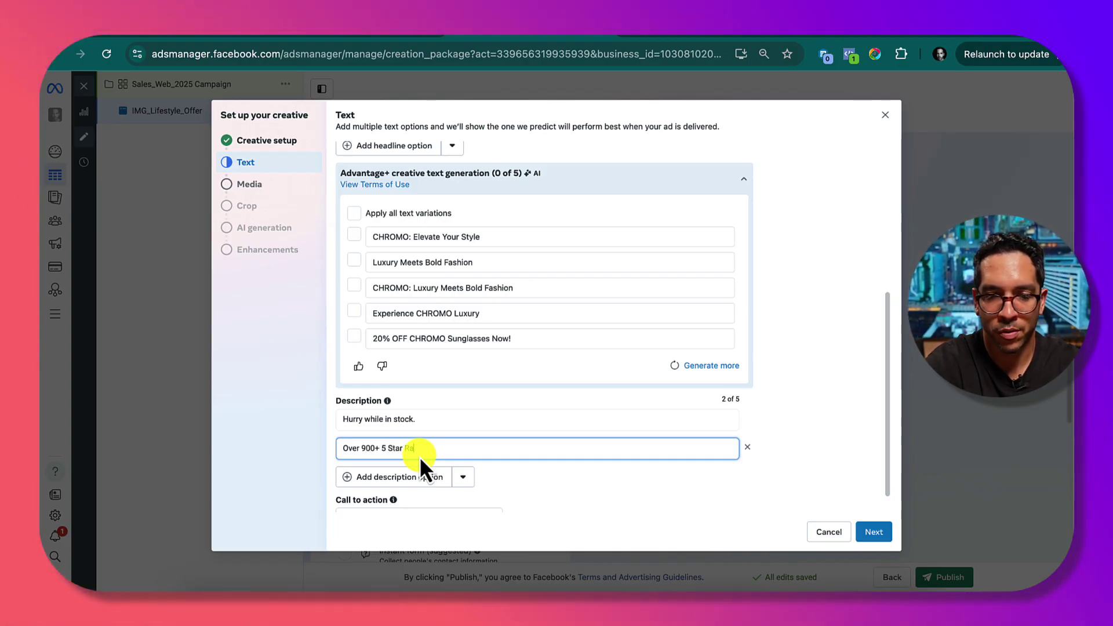
pyautogui.write('tings')
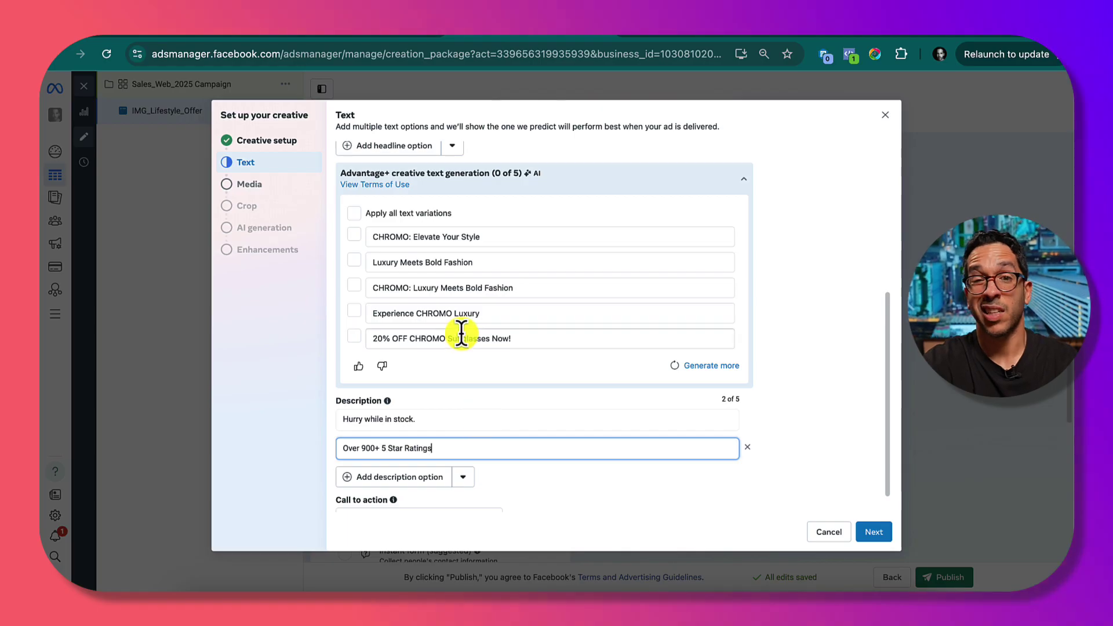
# Remove the final period from the first description so it reads "Hurry while in stock"
pyautogui.click(452, 418)
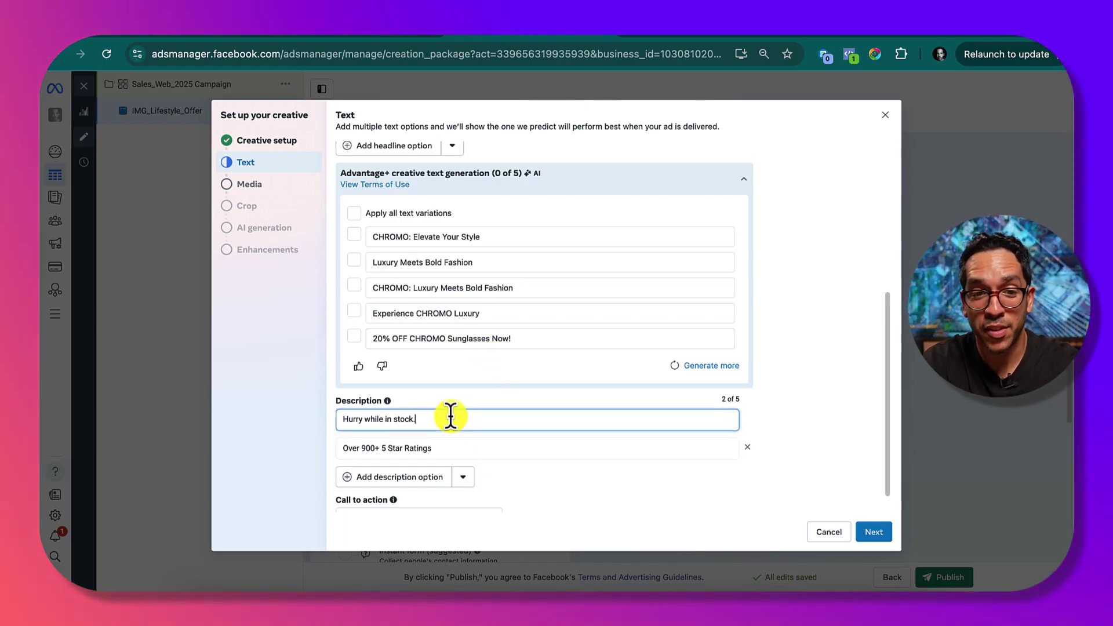
pyautogui.click(771, 413)
pyautogui.scroll(-1, 666, 420)
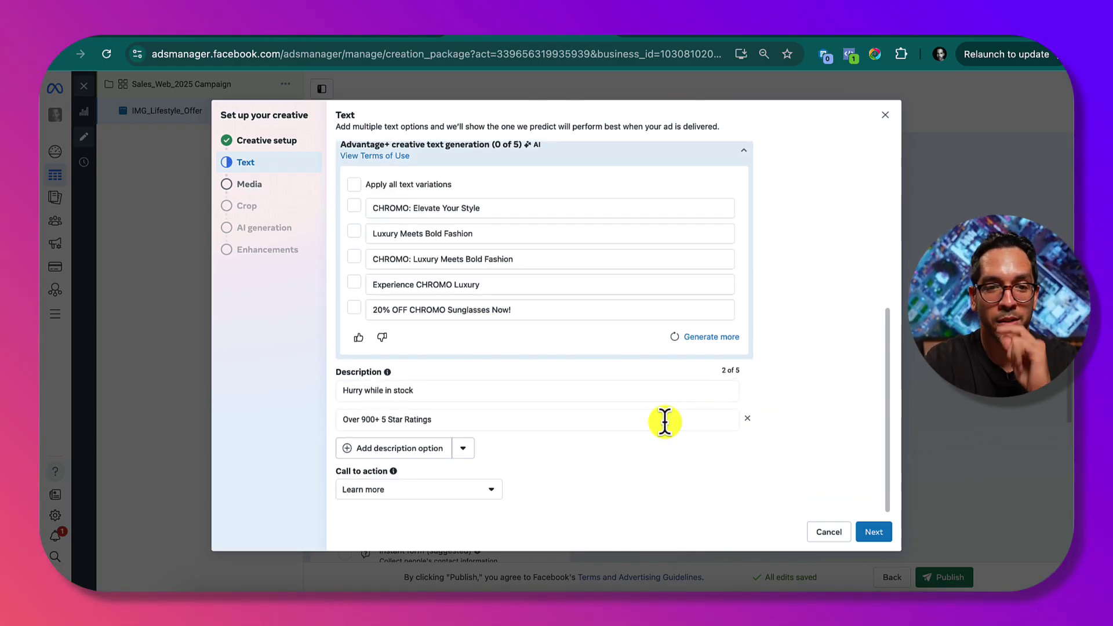
# Set the ad's call to action to "Shop now"
pyautogui.click(432, 491)
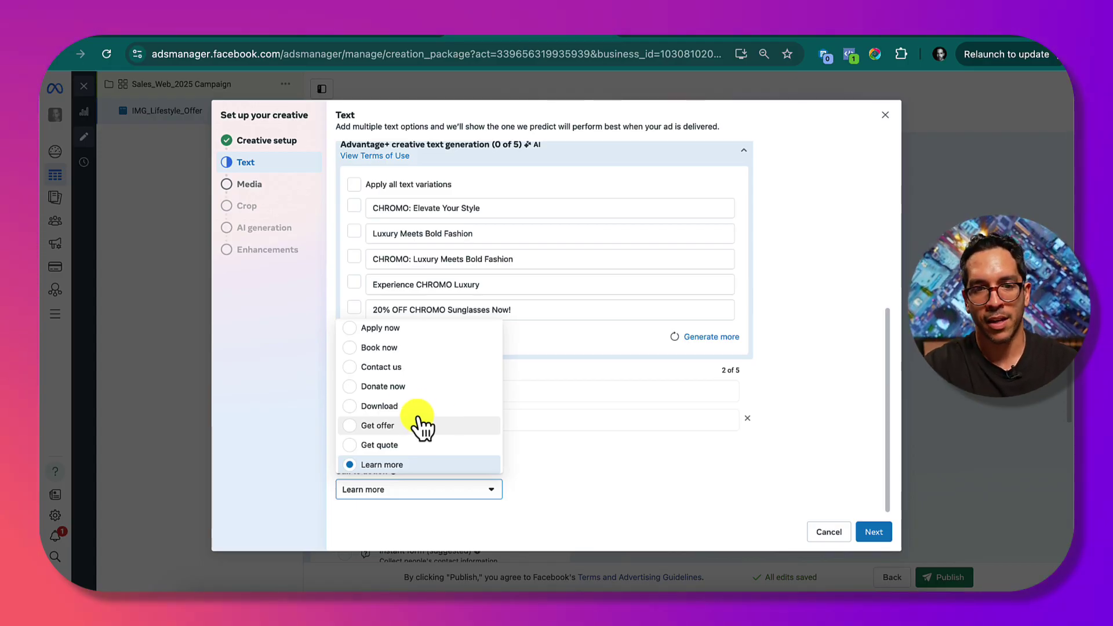
pyautogui.scroll(1, 412, 419)
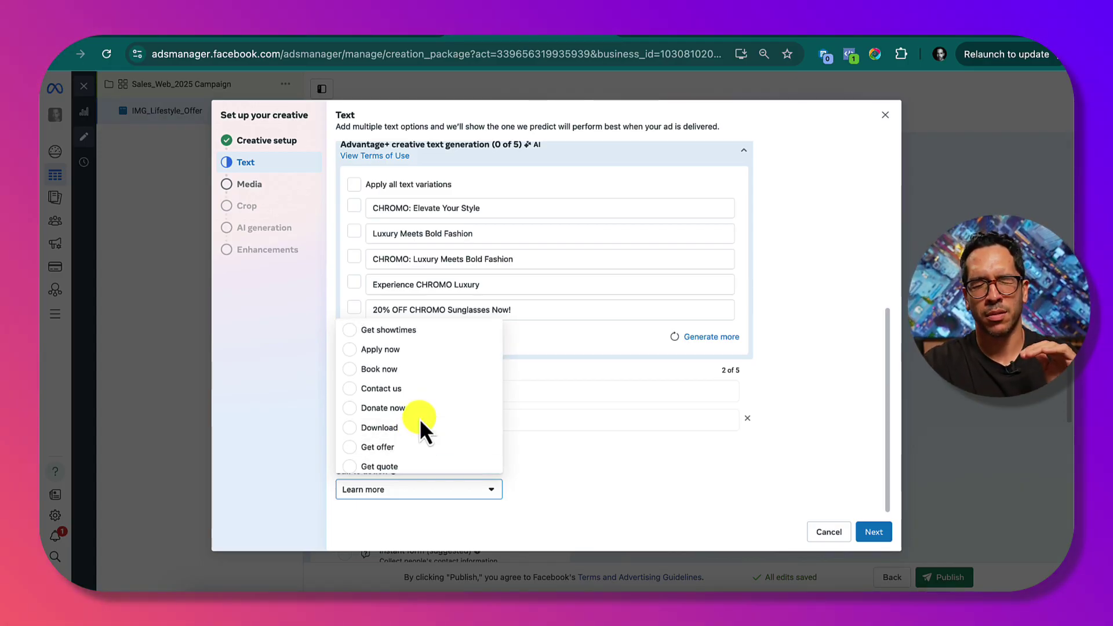
pyautogui.scroll(-3, 420, 420)
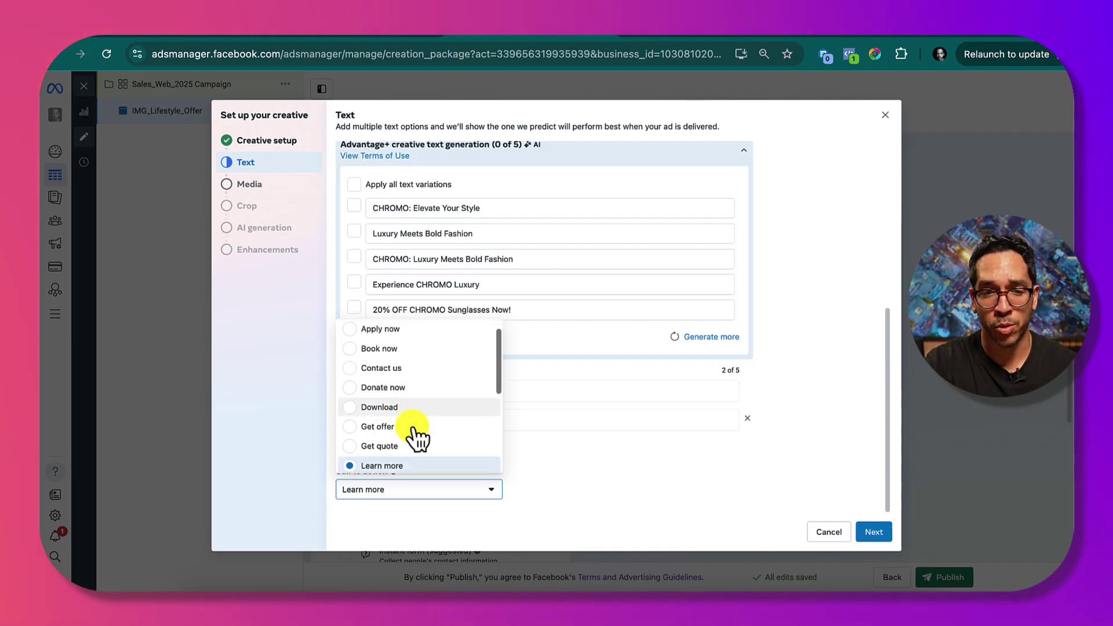
pyautogui.scroll(-2, 417, 435)
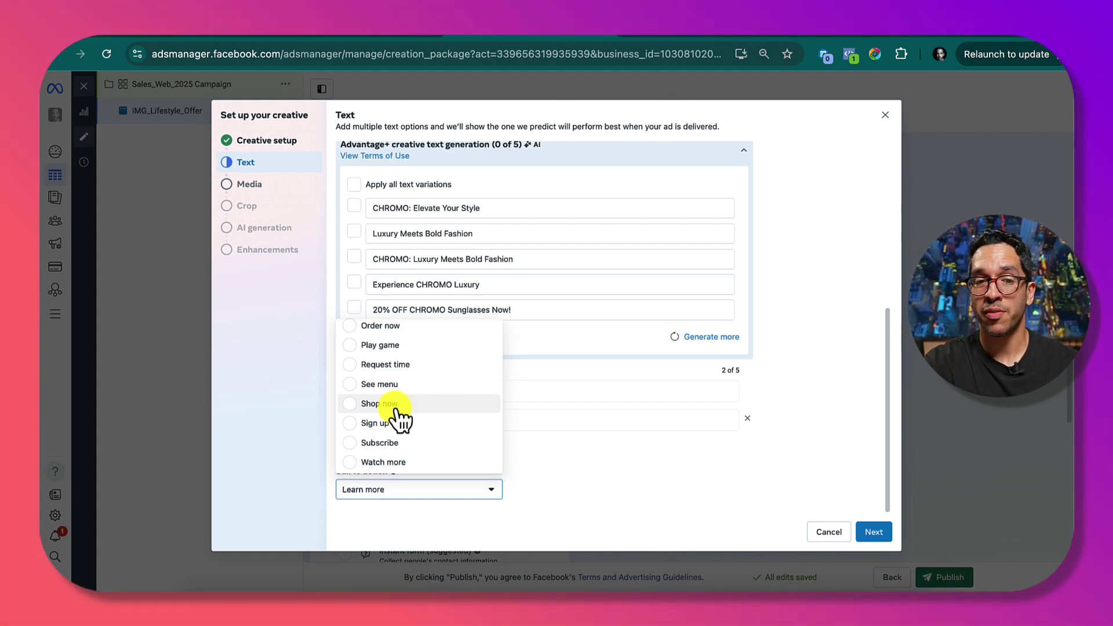
pyautogui.scroll(3, 400, 417)
pyautogui.scroll(-3, 400, 420)
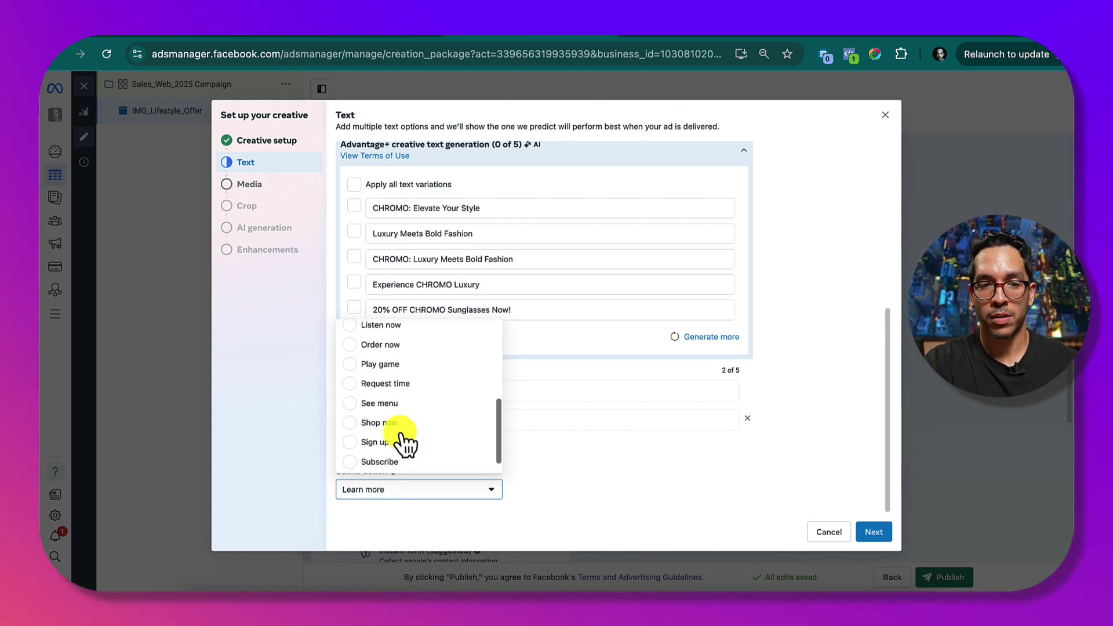
pyautogui.scroll(-1, 409, 415)
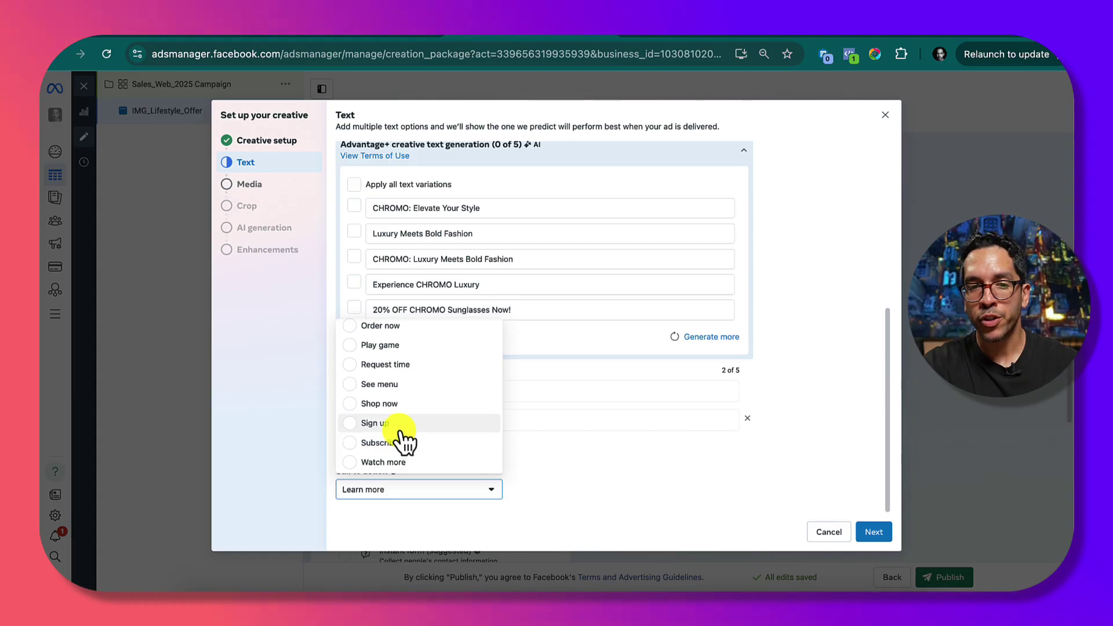
pyautogui.click(395, 406)
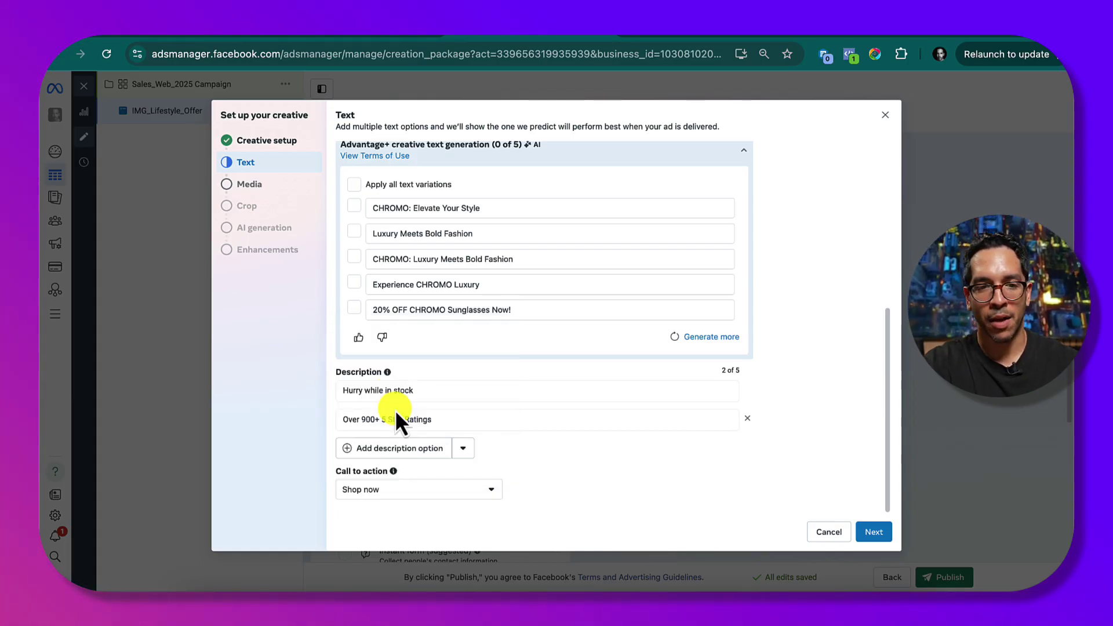
pyautogui.click(455, 492)
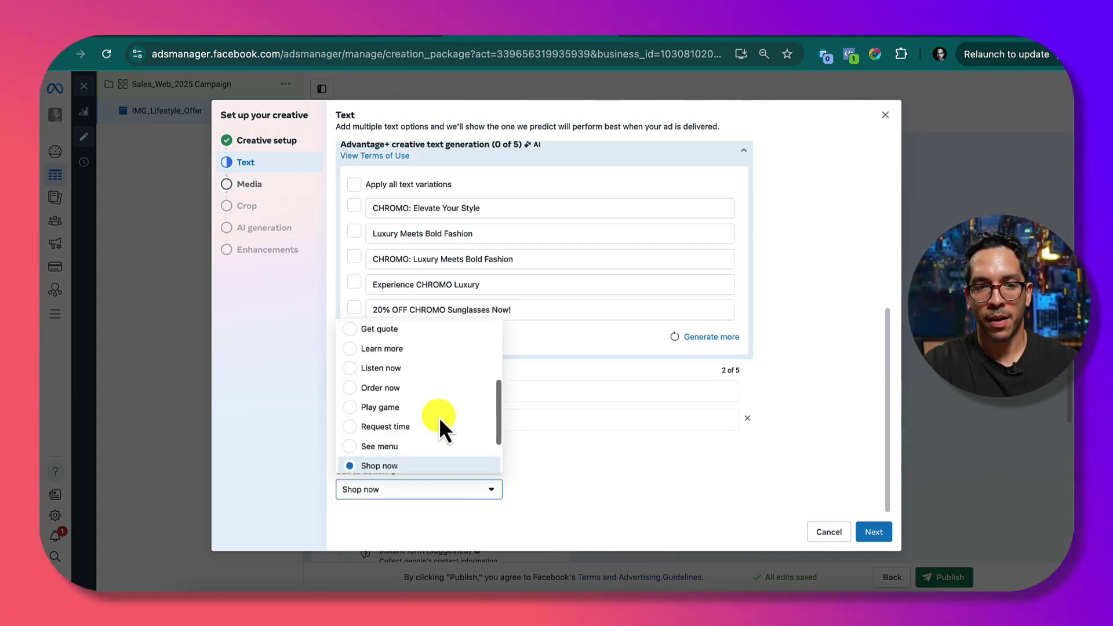
pyautogui.scroll(5, 440, 416)
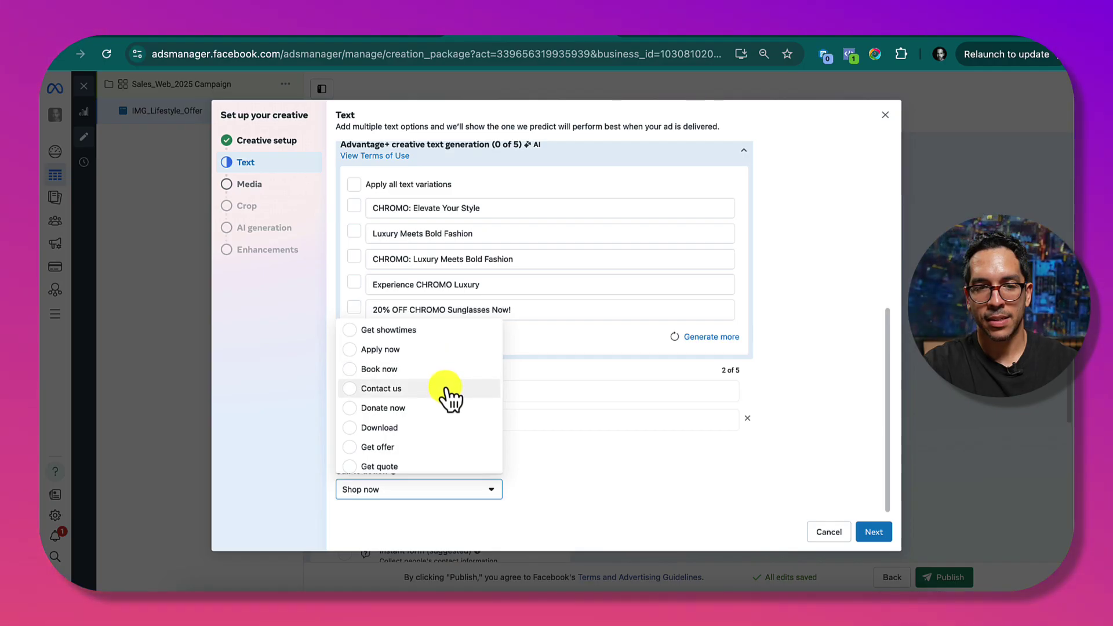
pyautogui.scroll(-6, 450, 423)
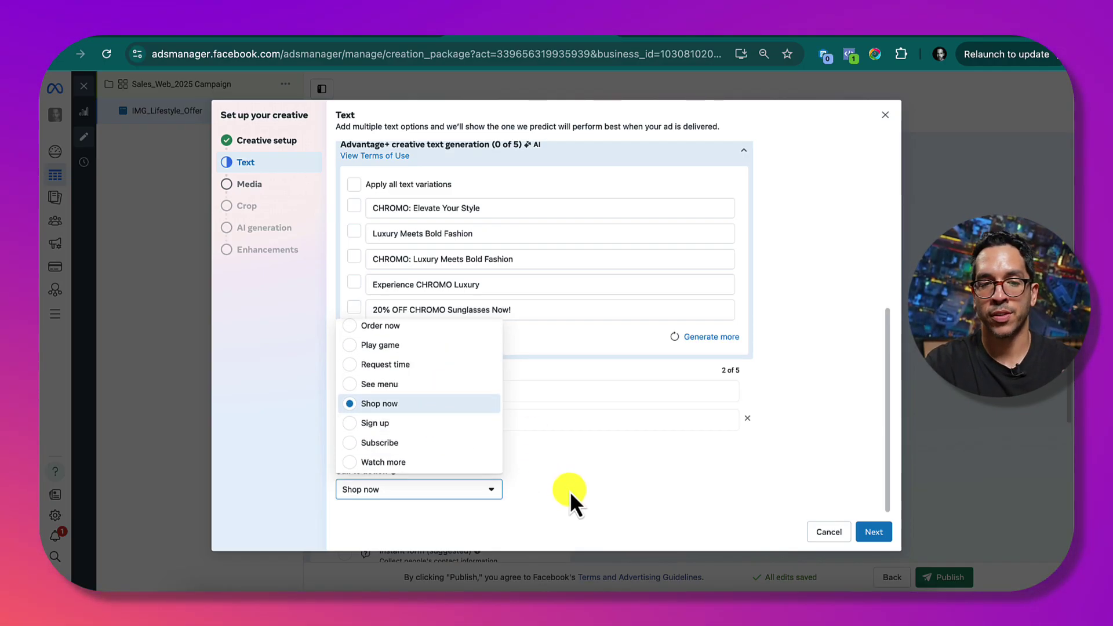
pyautogui.click(554, 508)
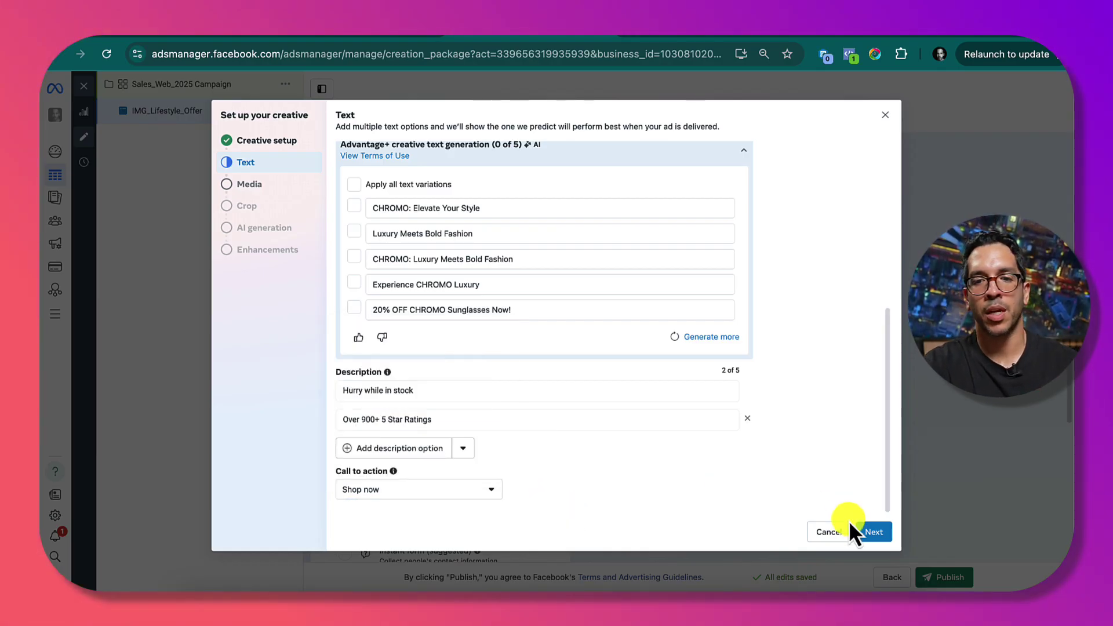
# Upload IMG_Lifestyle_Offer.png from the Chromo Ads folder on the Desktop as the ad's media
pyautogui.click(868, 530)
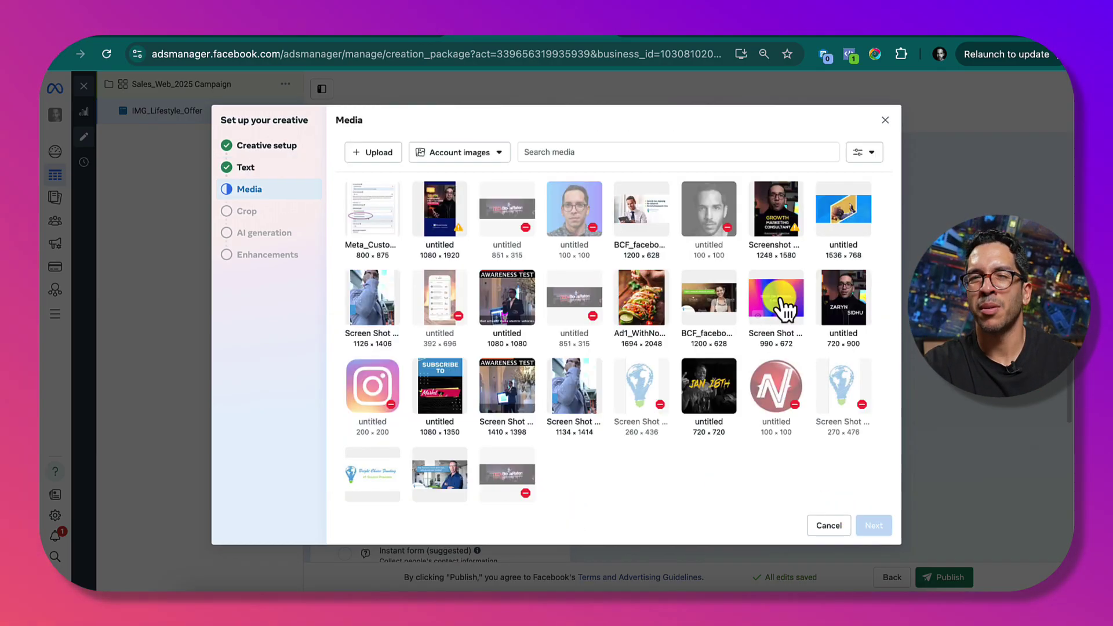
pyautogui.click(373, 154)
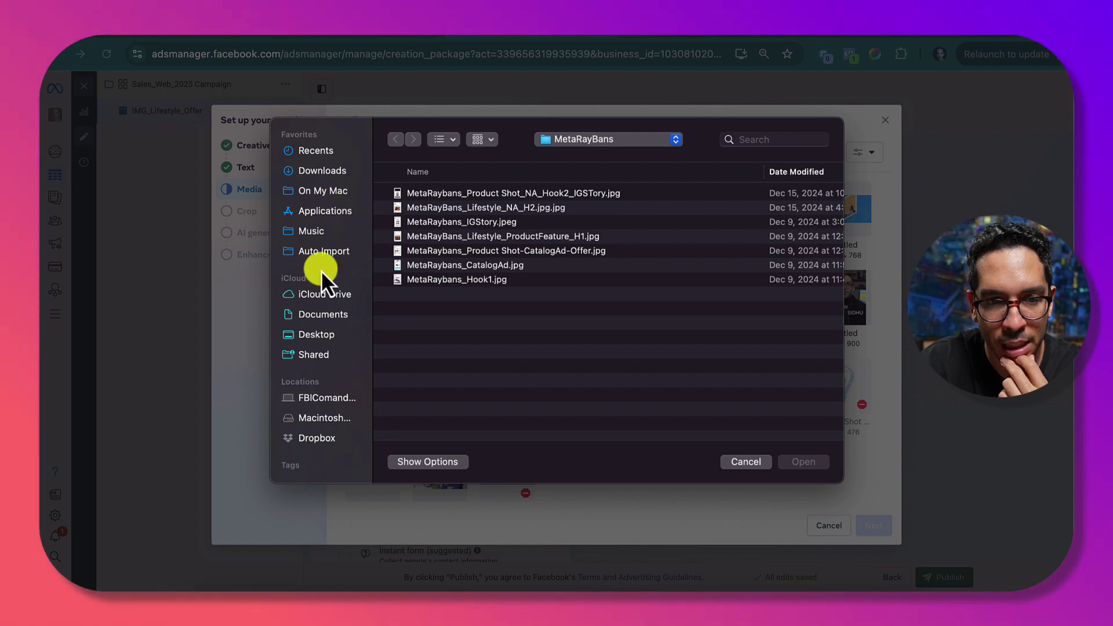
pyautogui.click(322, 331)
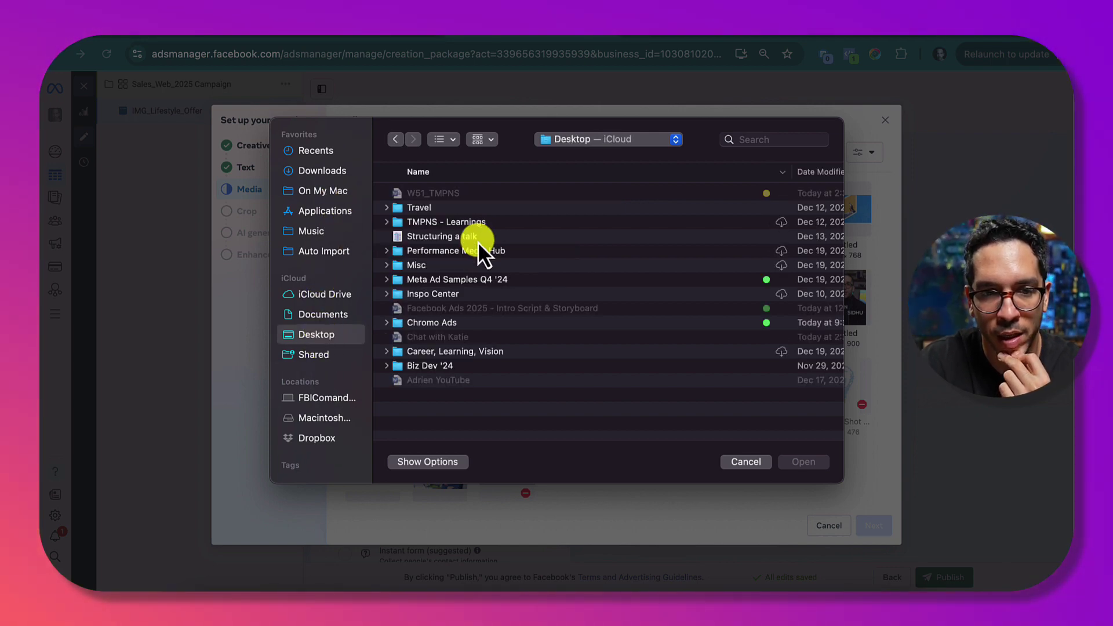
pyautogui.doubleClick(438, 323)
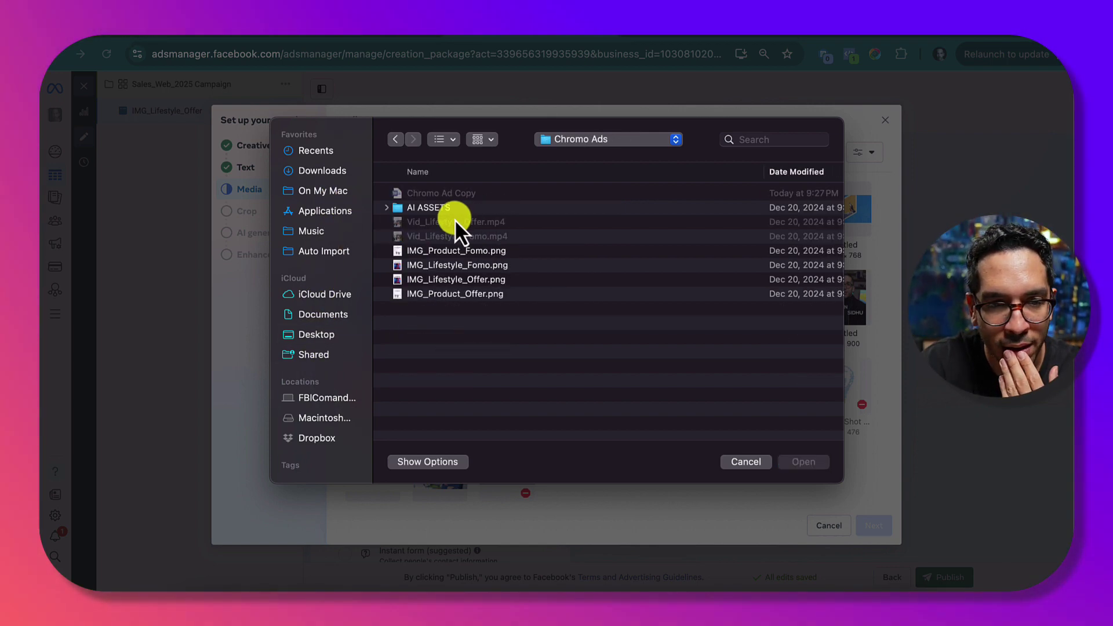
pyautogui.click(453, 251)
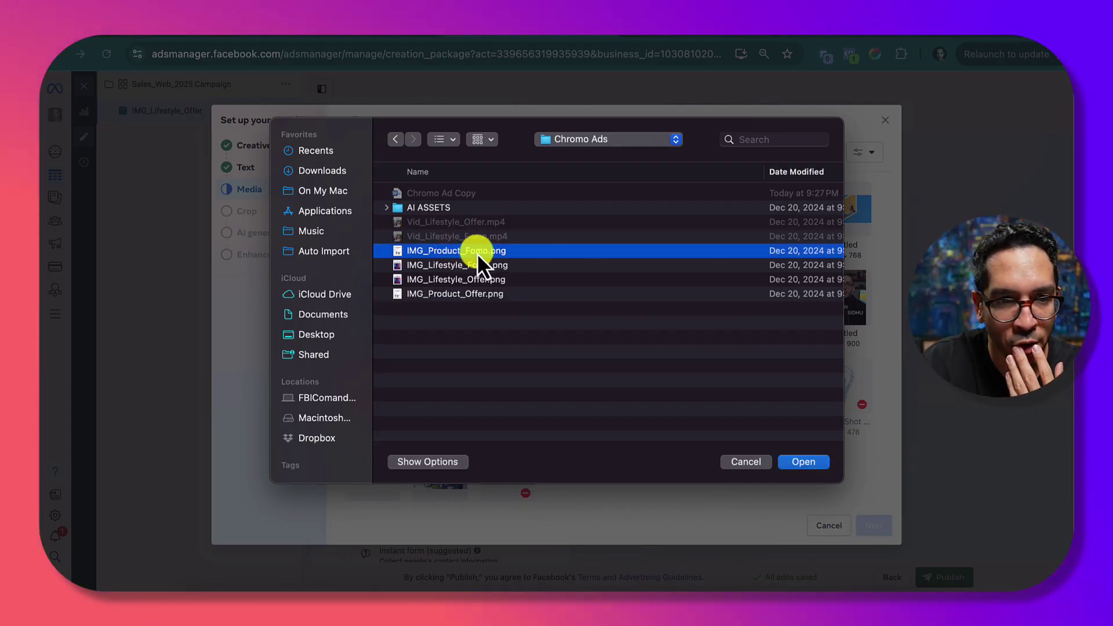
pyautogui.click(465, 268)
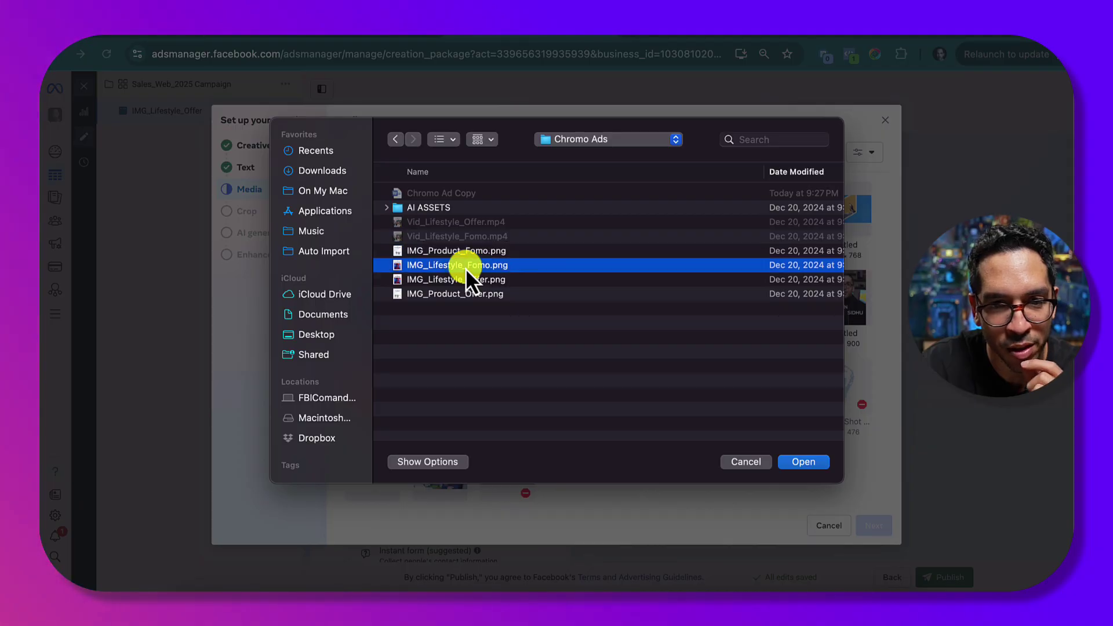
pyautogui.click(465, 280)
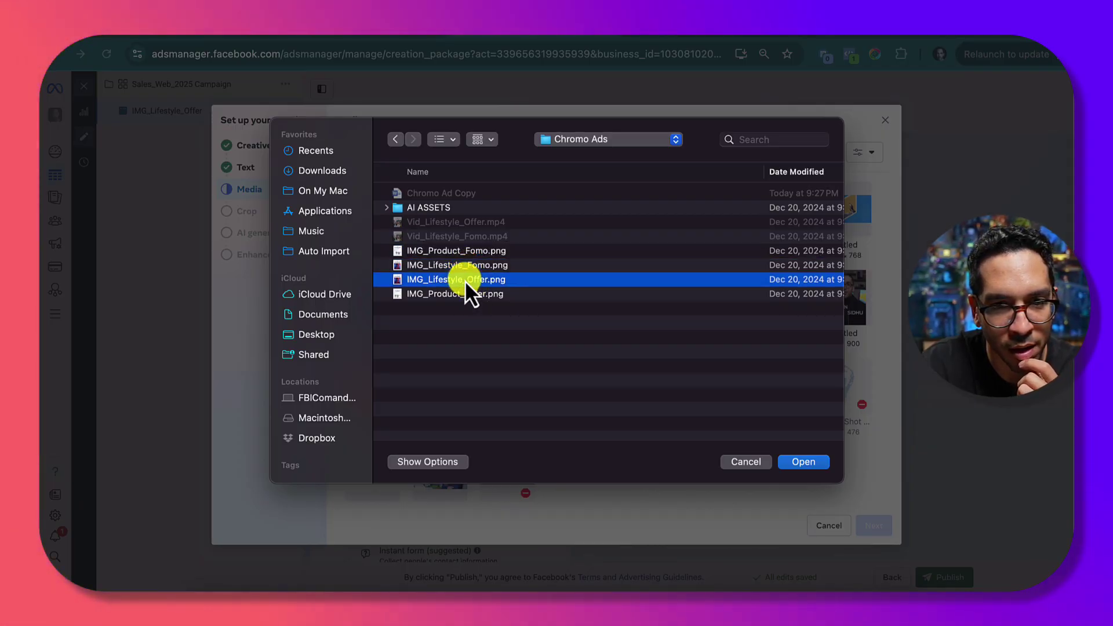
pyautogui.doubleClick(465, 280)
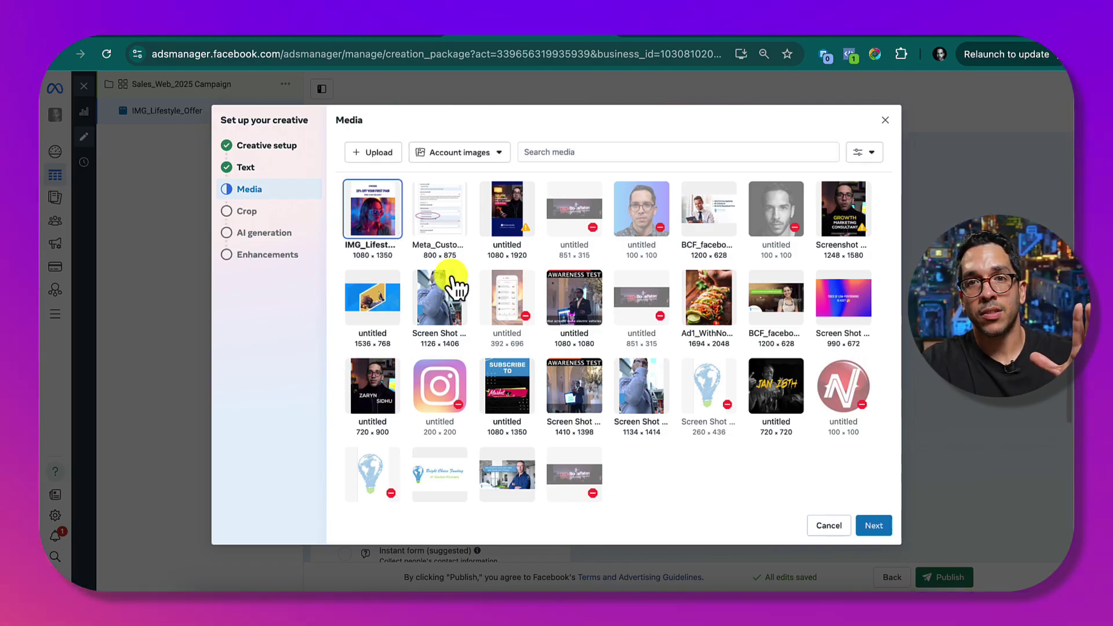
# Continue to the media crop settings and set the square placement's crop to Original
pyautogui.click(877, 525)
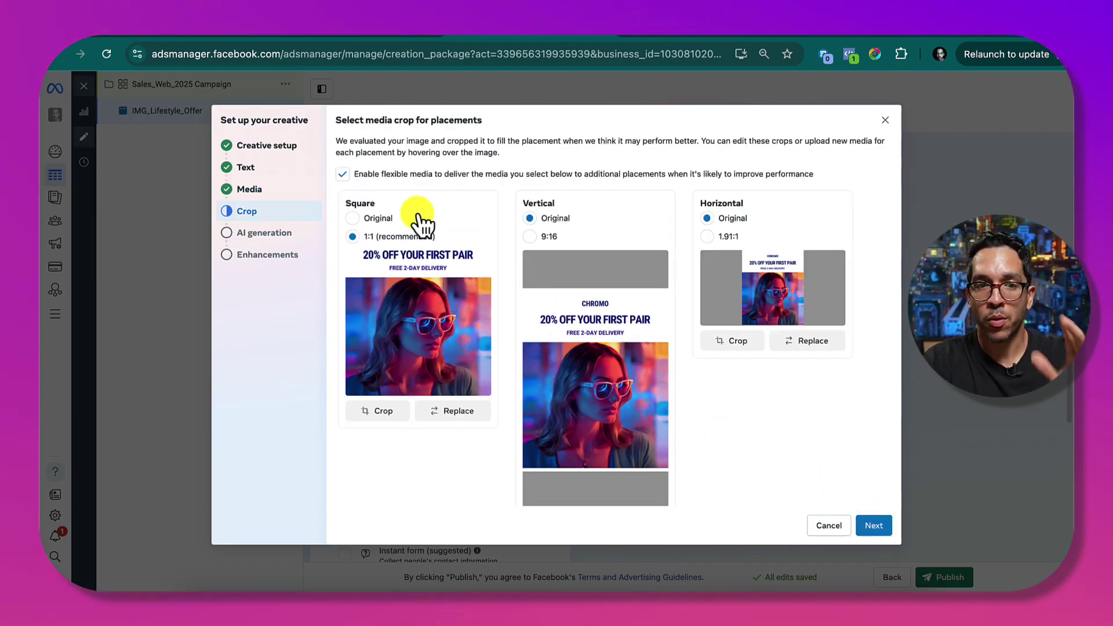
pyautogui.click(379, 218)
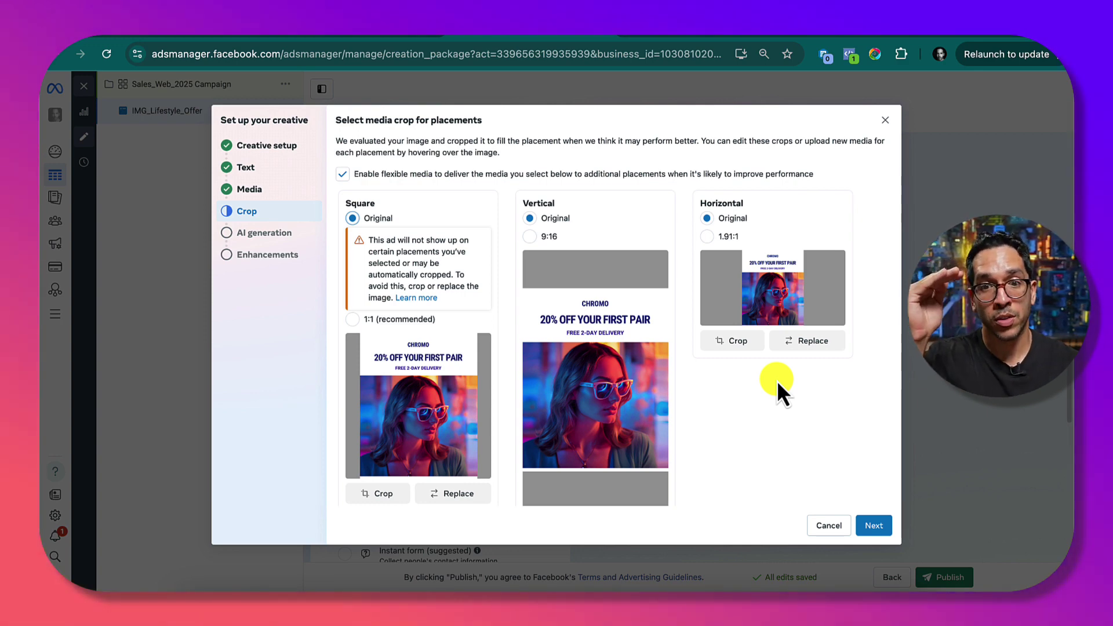
pyautogui.scroll(-2, 694, 426)
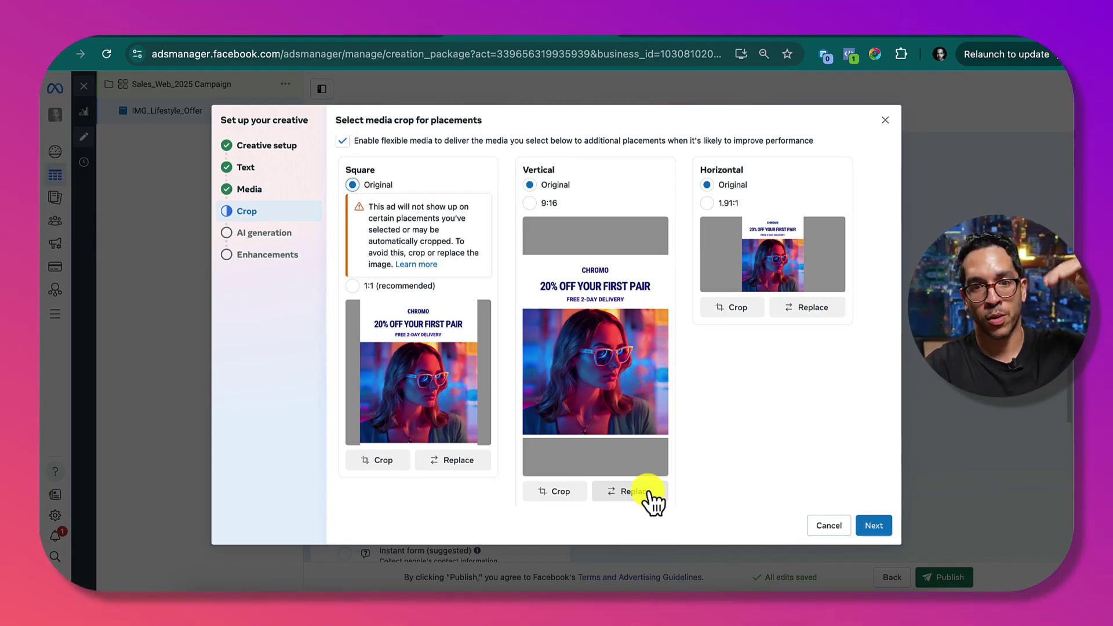
# Try the 9:16 crop with a repositioned image for the vertical placement, and switch back to Original
pyautogui.click(548, 206)
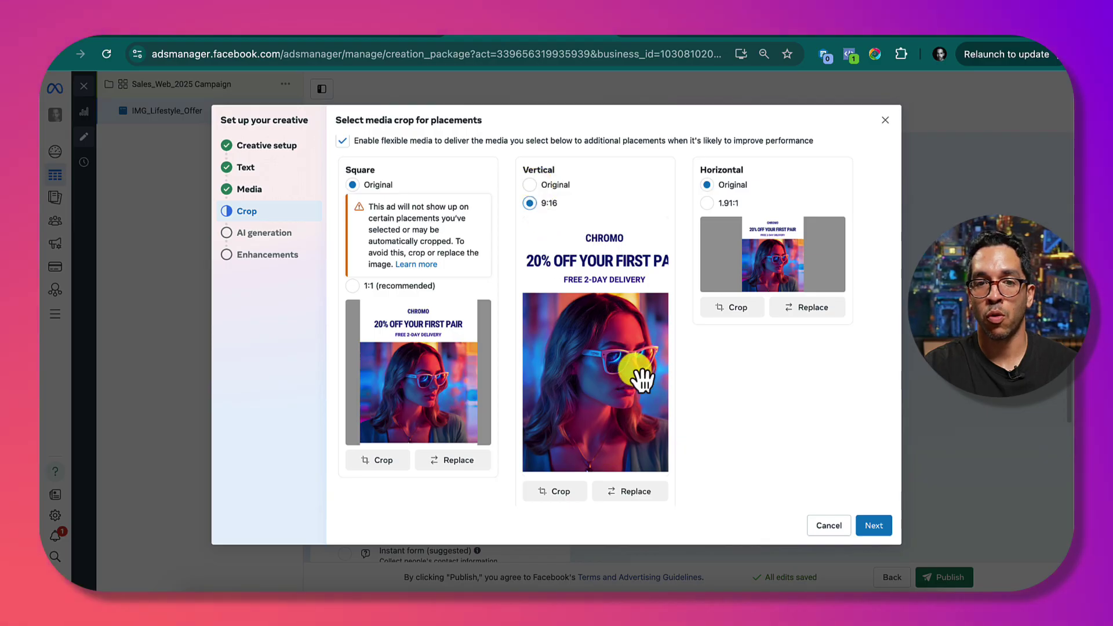
pyautogui.moveTo(641, 373); pyautogui.dragTo(617, 368)
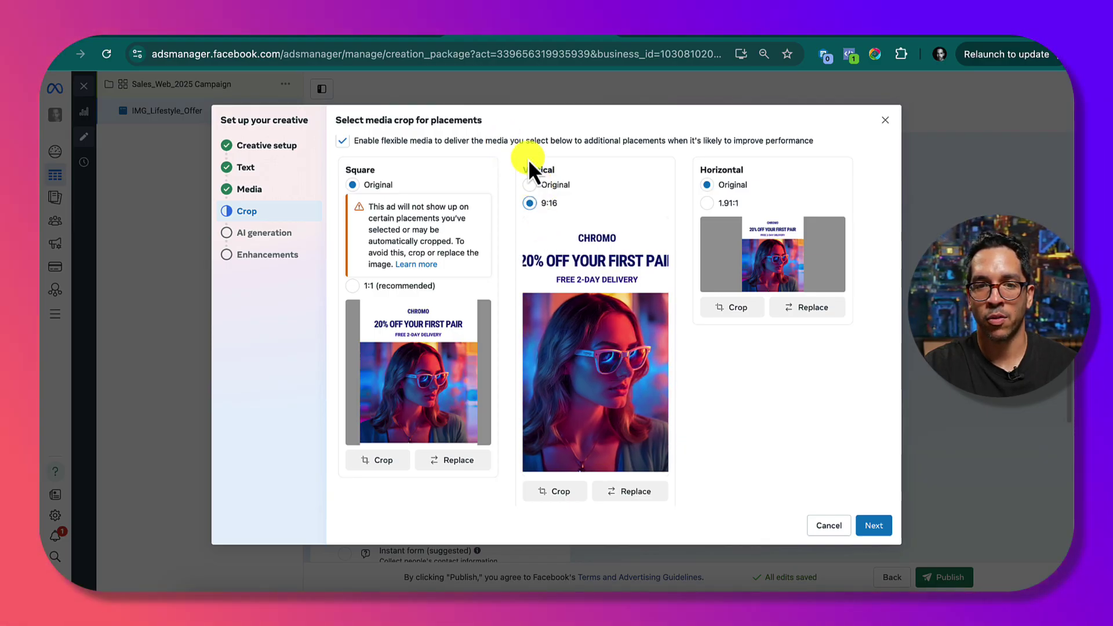
pyautogui.click(540, 185)
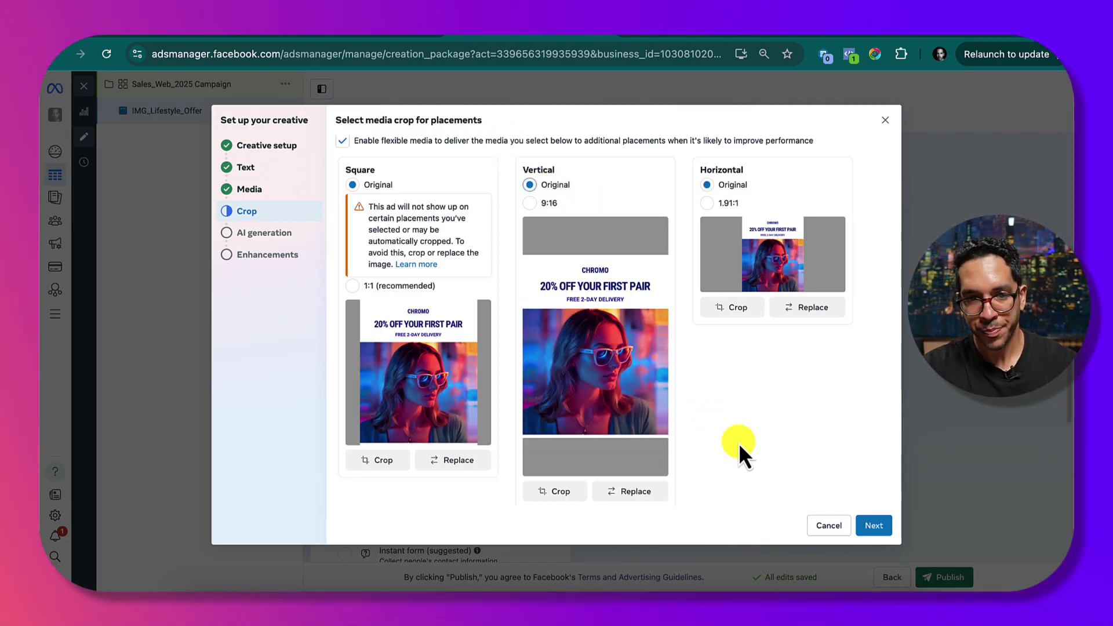
# Accept the placement crops and skip the AI image generation
pyautogui.click(877, 526)
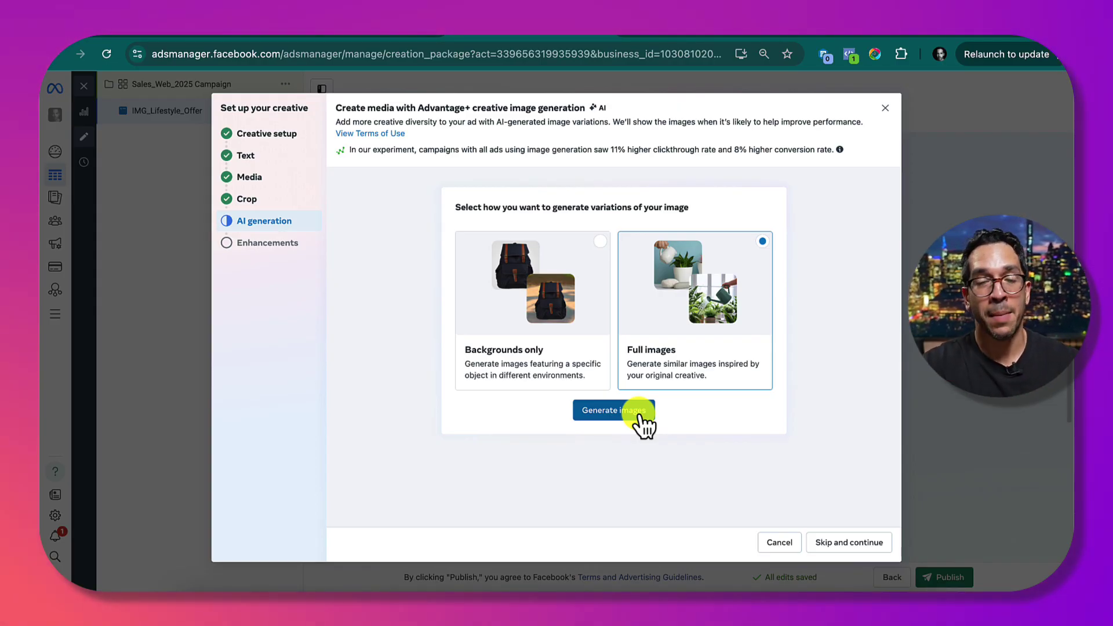
pyautogui.click(851, 541)
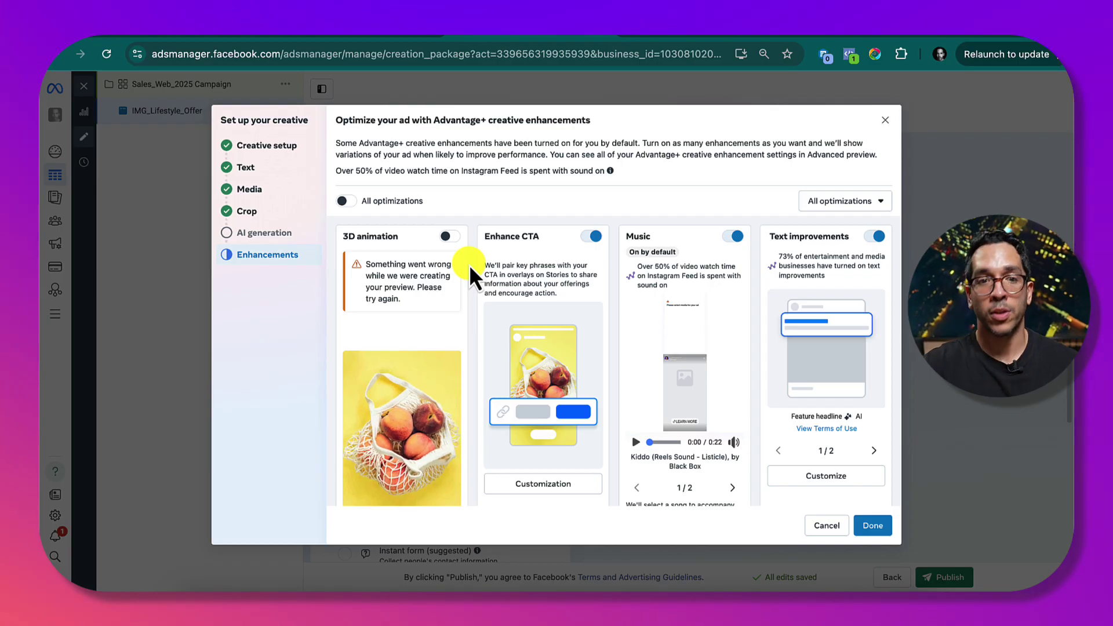
# Review the creative enhancements, playing the suggested music and browsing the text improvements, and finish the creative setup
pyautogui.scroll(-1, 469, 264)
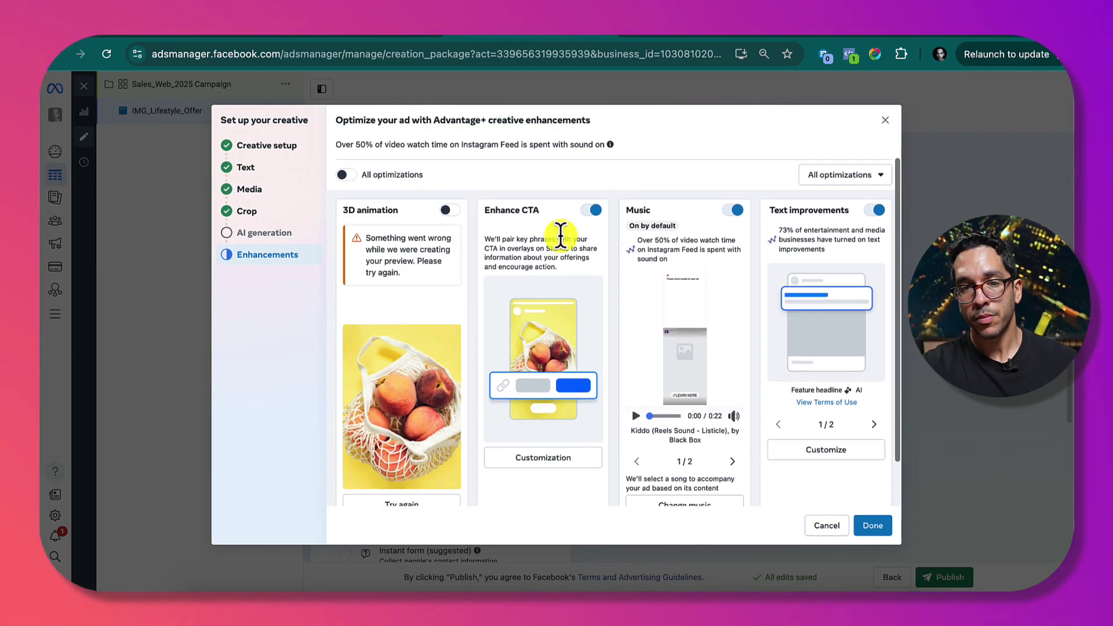
pyautogui.moveTo(587, 239)
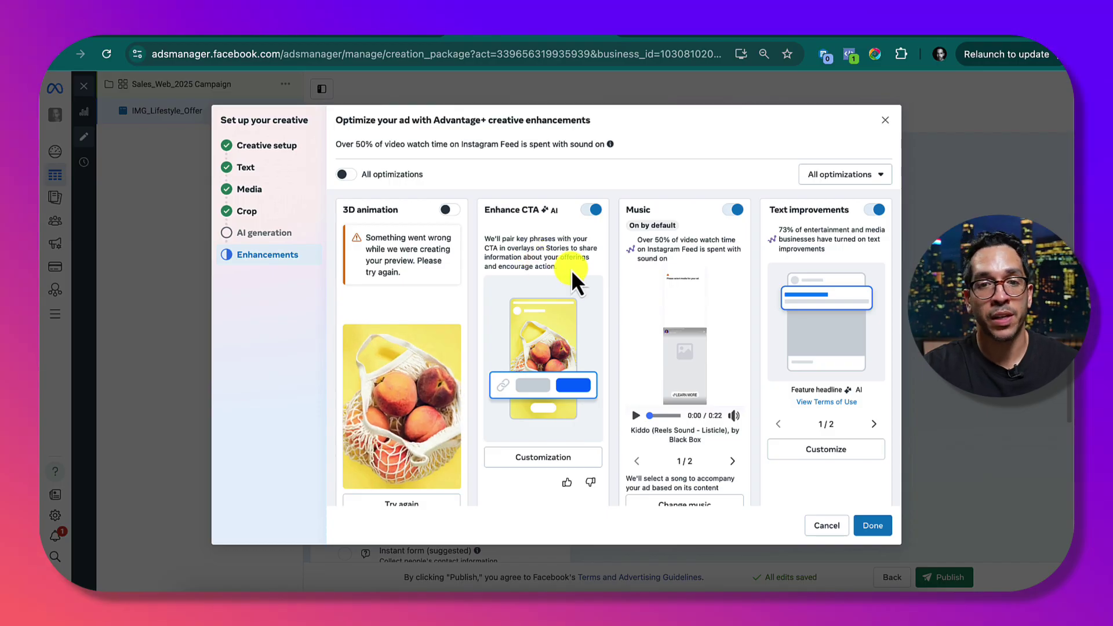
pyautogui.scroll(-1, 712, 319)
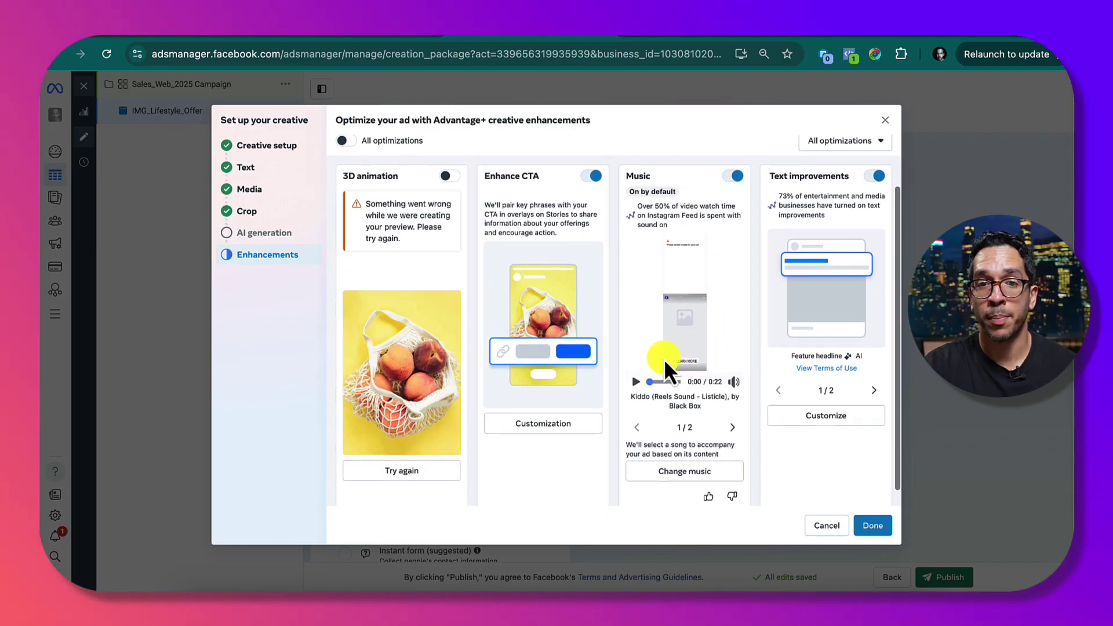
pyautogui.click(635, 383)
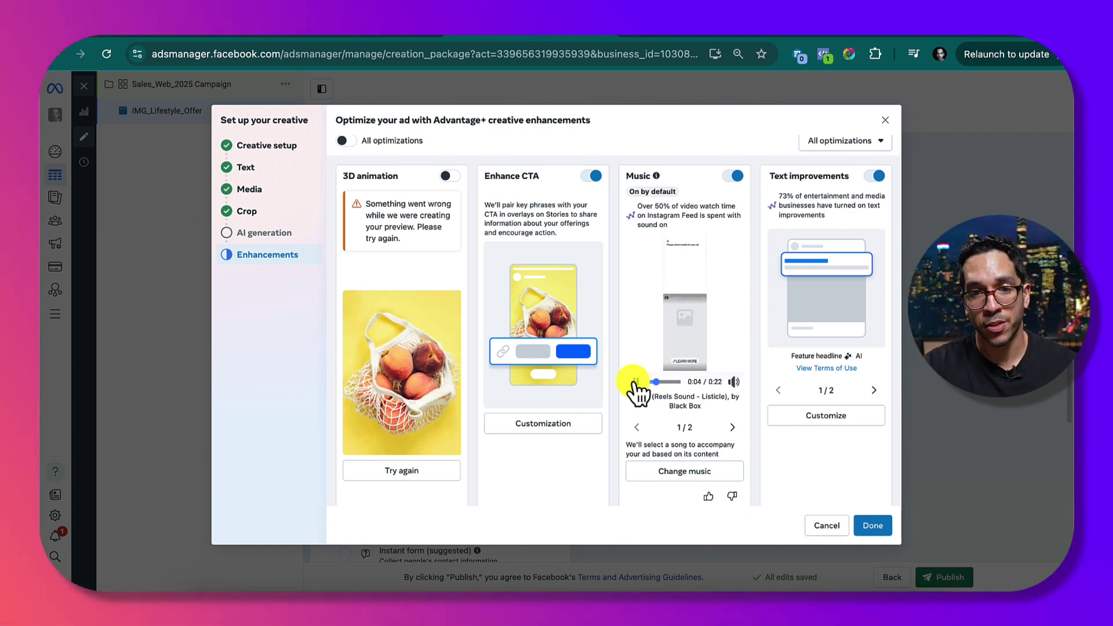
pyautogui.click(635, 383)
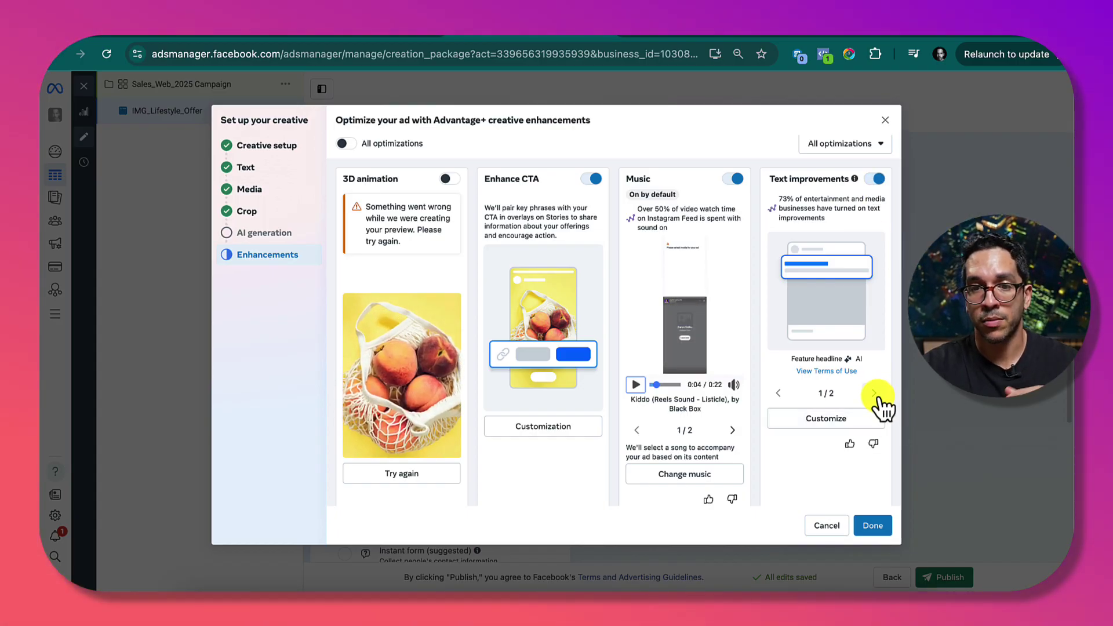
pyautogui.click(876, 394)
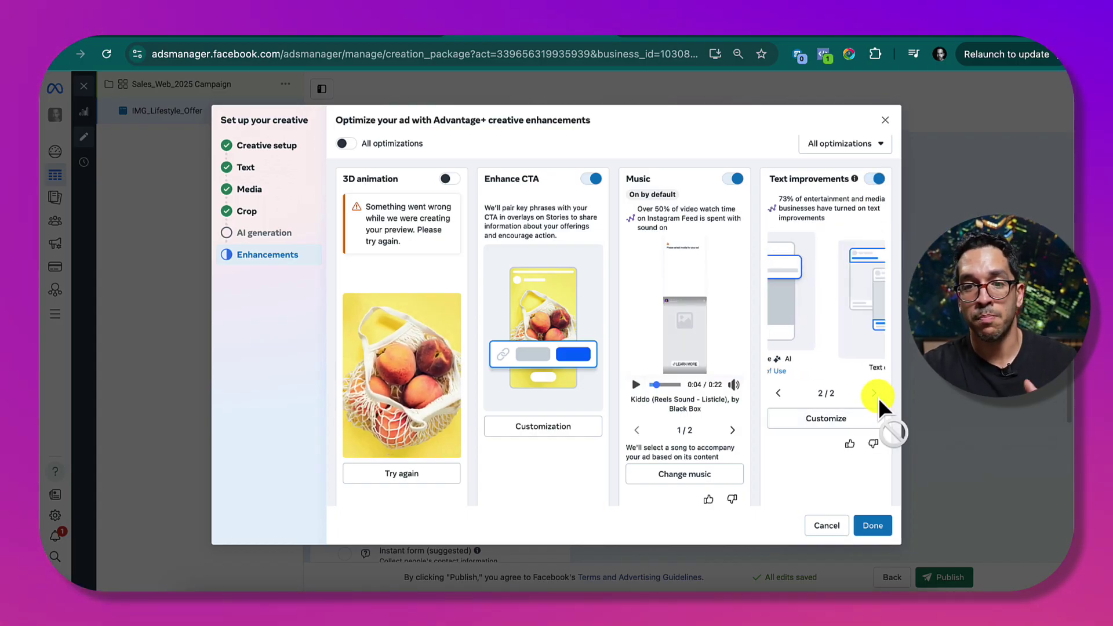
pyautogui.click(778, 393)
pyautogui.scroll(-1, 829, 446)
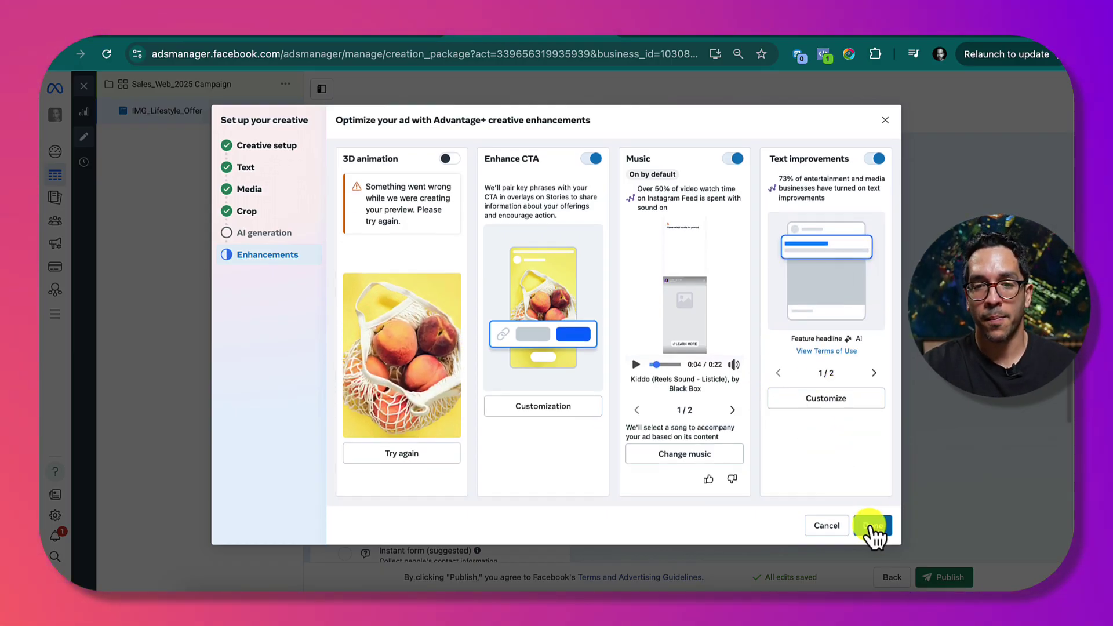
pyautogui.click(872, 527)
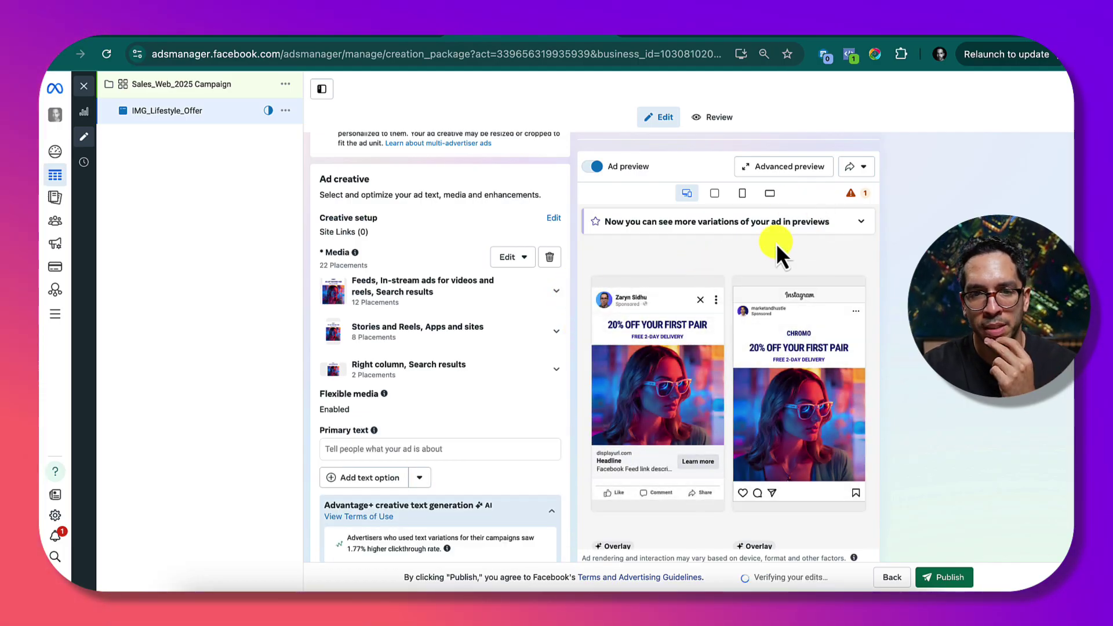
# Examine how the ad is displayed across the Facebook and Instagram placements in the advanced preview
pyautogui.click(798, 168)
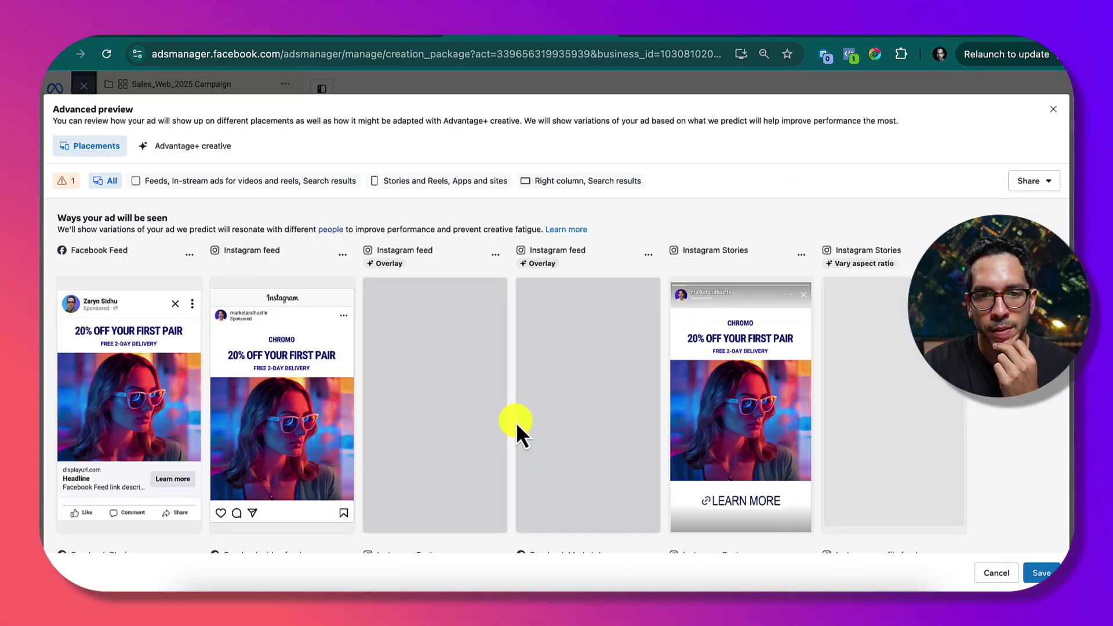
pyautogui.scroll(-1, 516, 433)
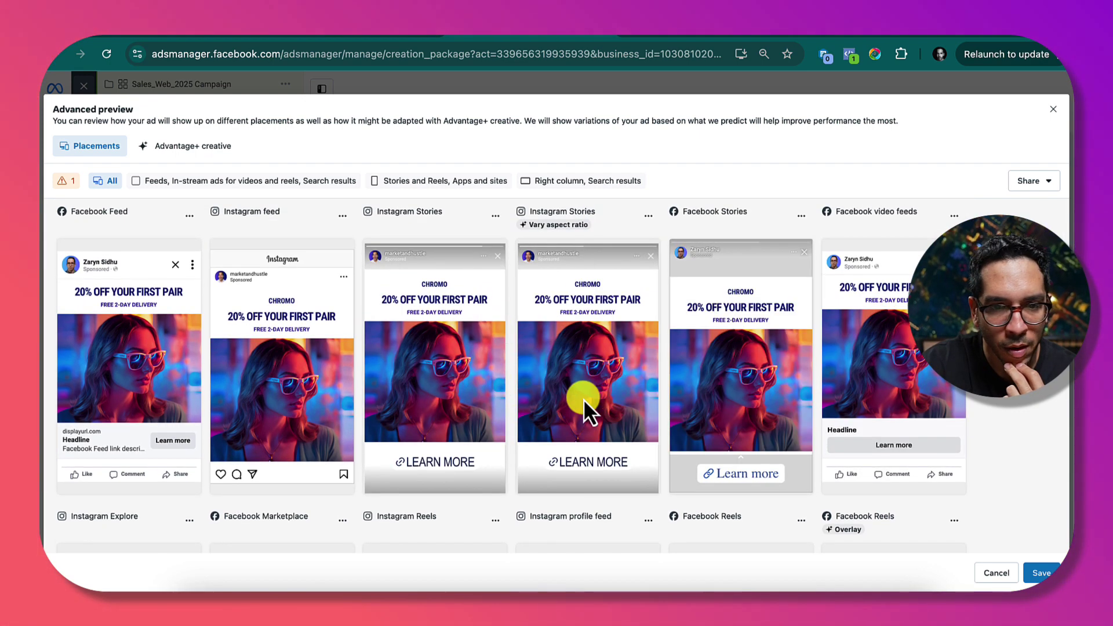
pyautogui.scroll(-3, 586, 436)
pyautogui.scroll(3, 587, 436)
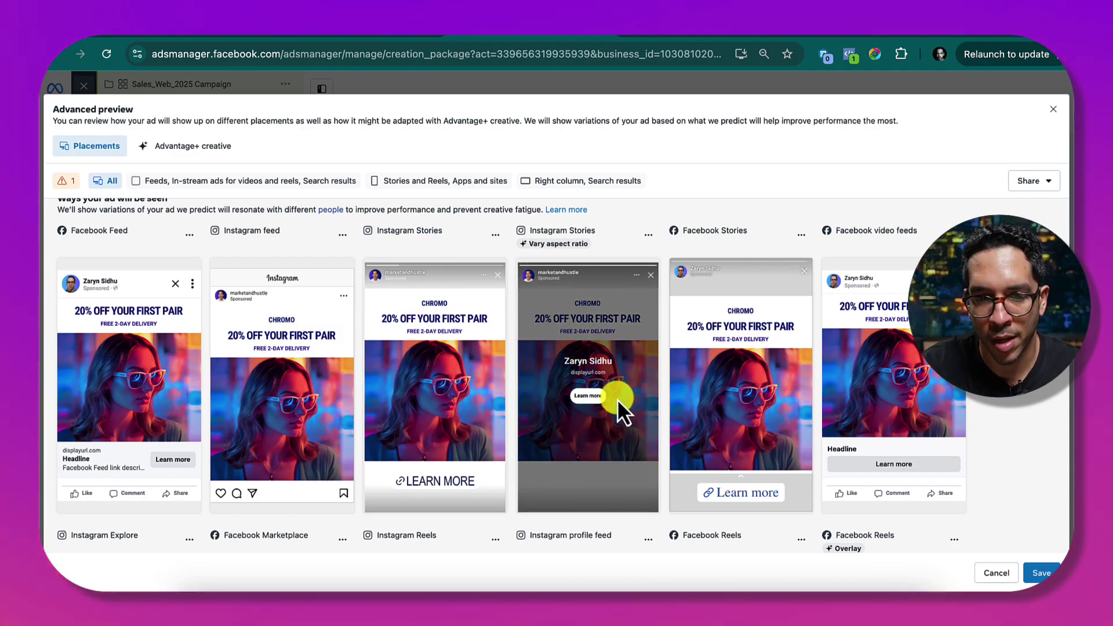
pyautogui.scroll(-1, 617, 399)
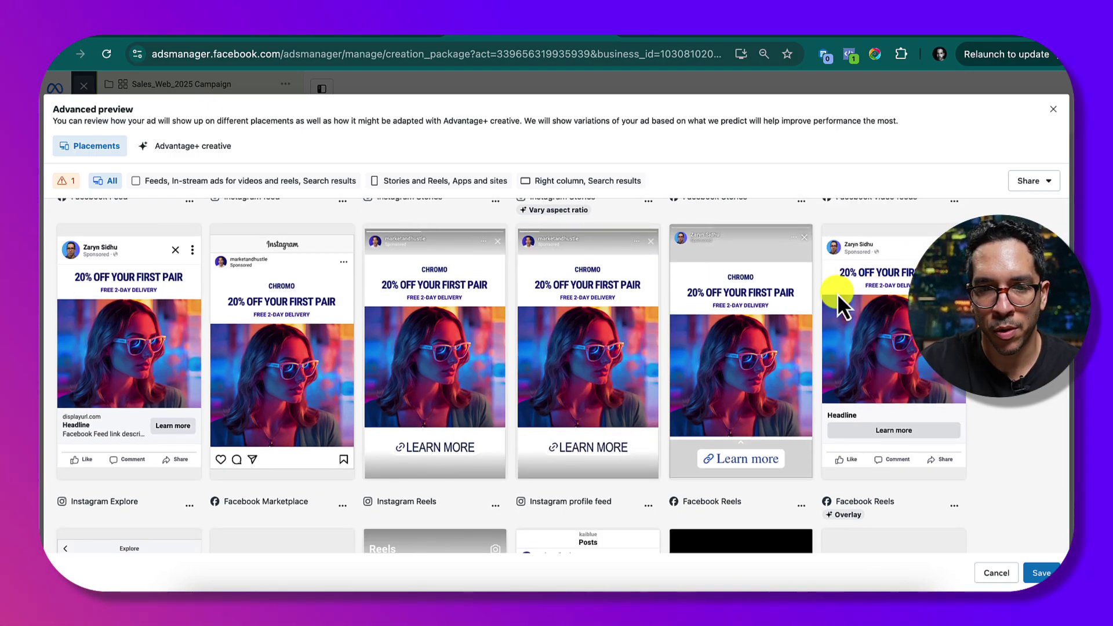
pyautogui.scroll(-6, 597, 487)
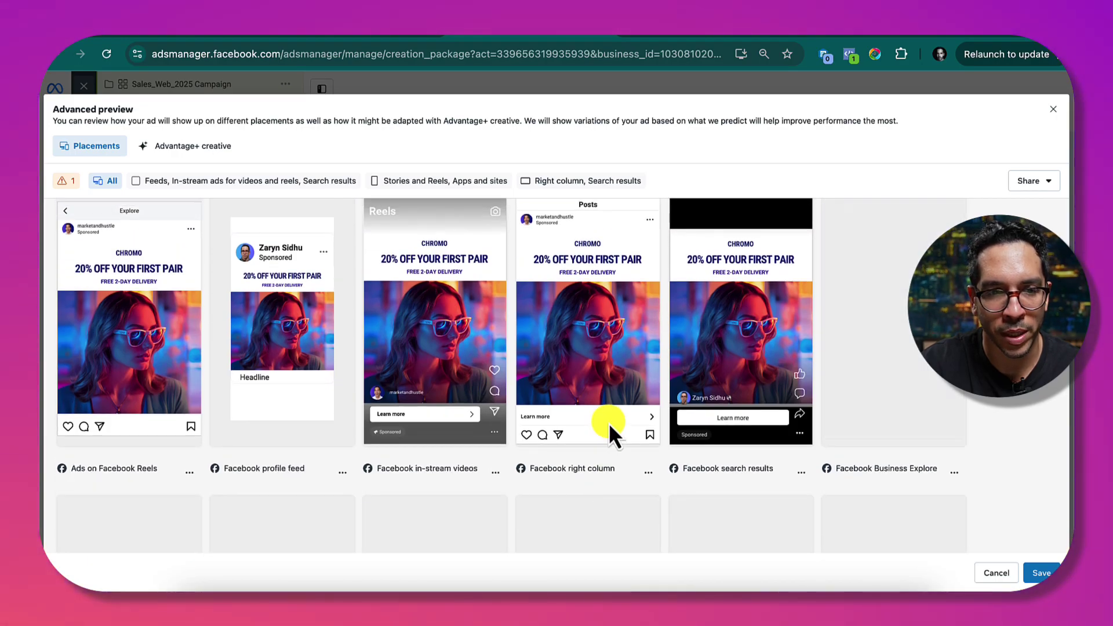
pyautogui.scroll(7, 606, 423)
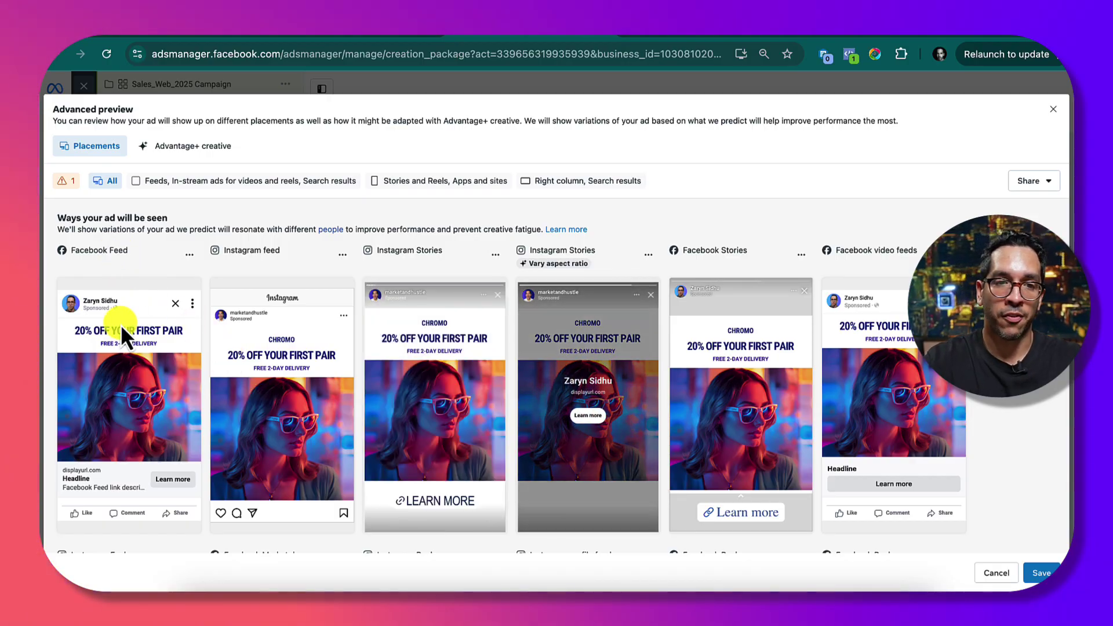
pyautogui.scroll(-2, 323, 326)
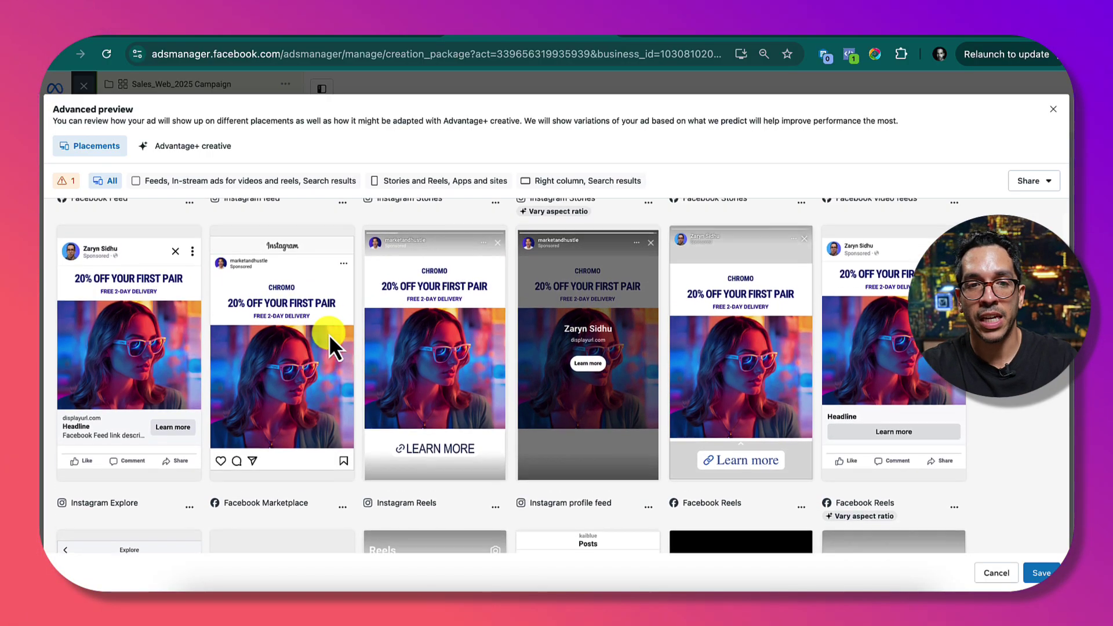
pyautogui.scroll(1, 570, 357)
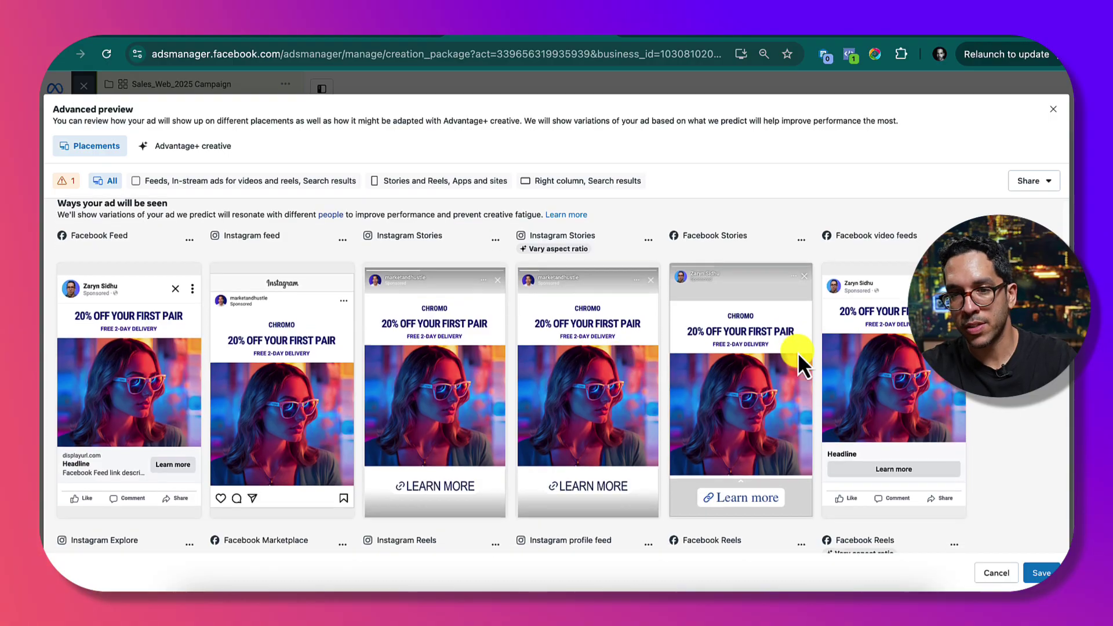
pyautogui.scroll(-1, 798, 353)
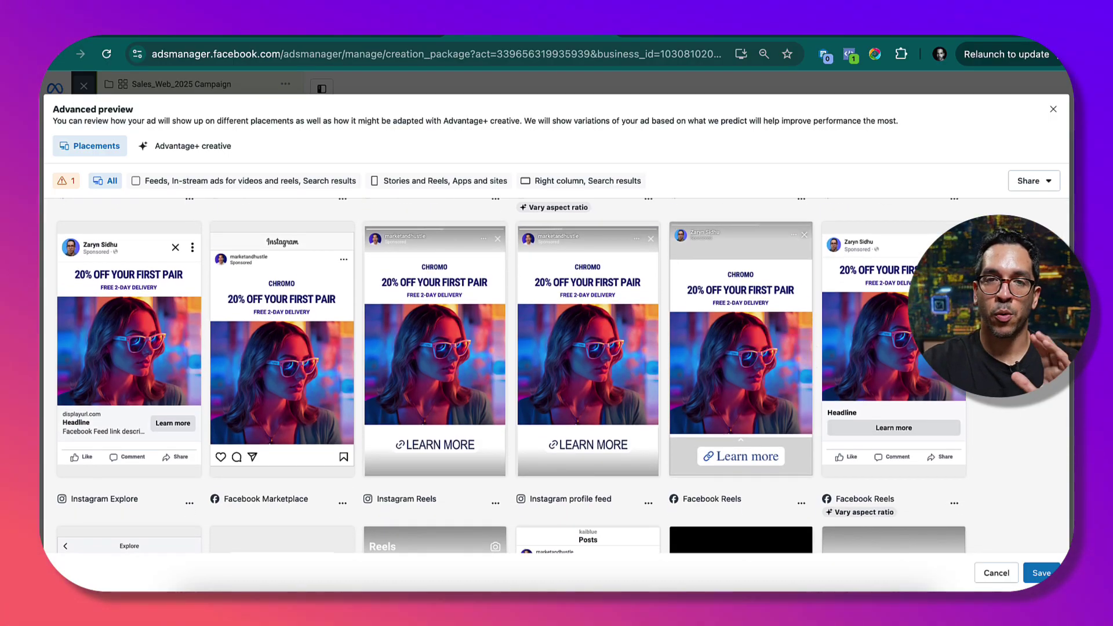
# Open the link-sharing options for the IMG_Lifestyle_Offer preview and turn on link sharing
pyautogui.click(1038, 182)
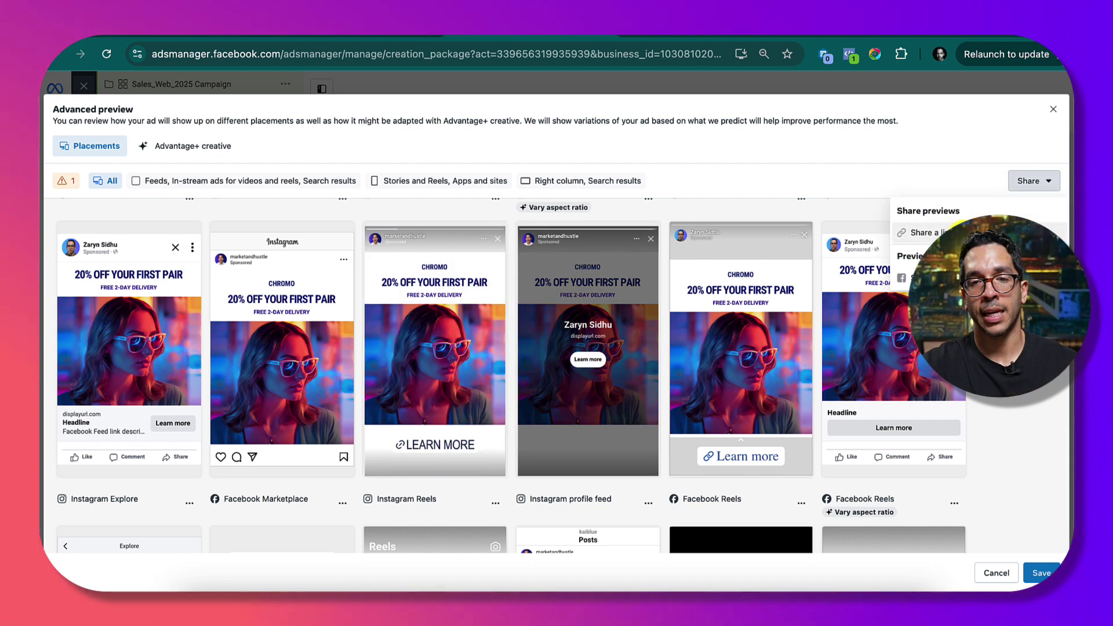
pyautogui.click(922, 232)
pyautogui.click(403, 295)
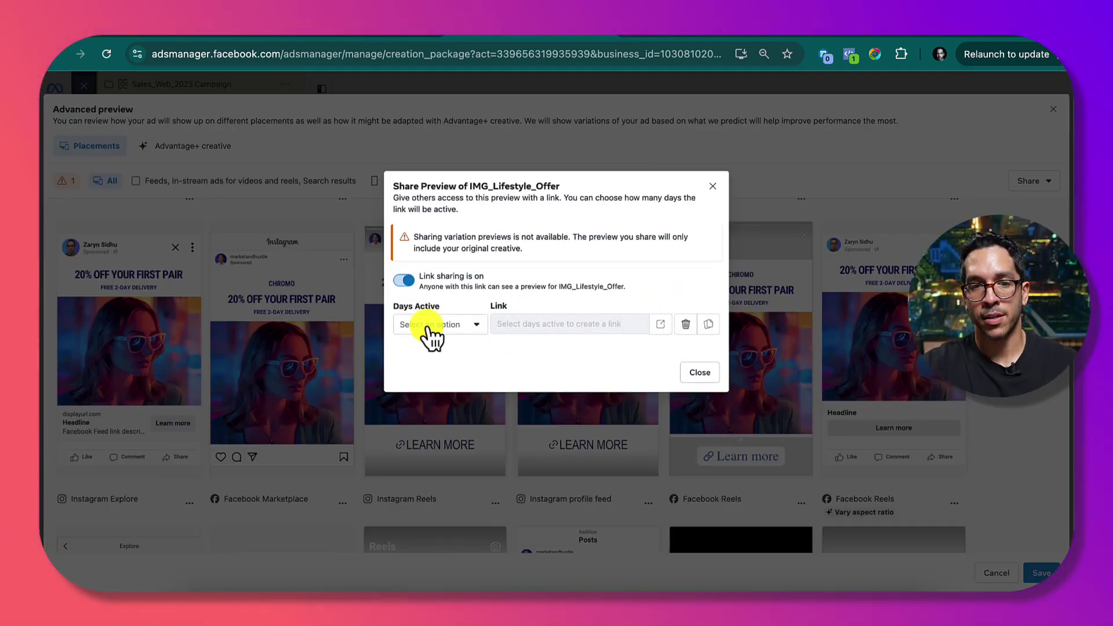
# Make the shared preview link active for 30 days and close the sharing options
pyautogui.click(432, 352)
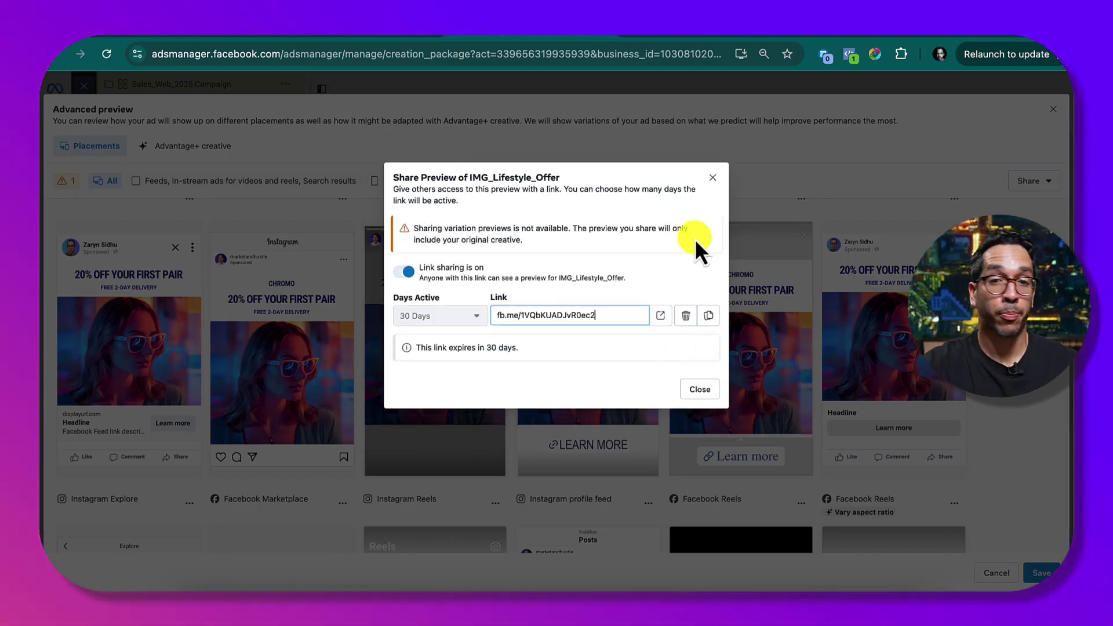
pyautogui.click(717, 180)
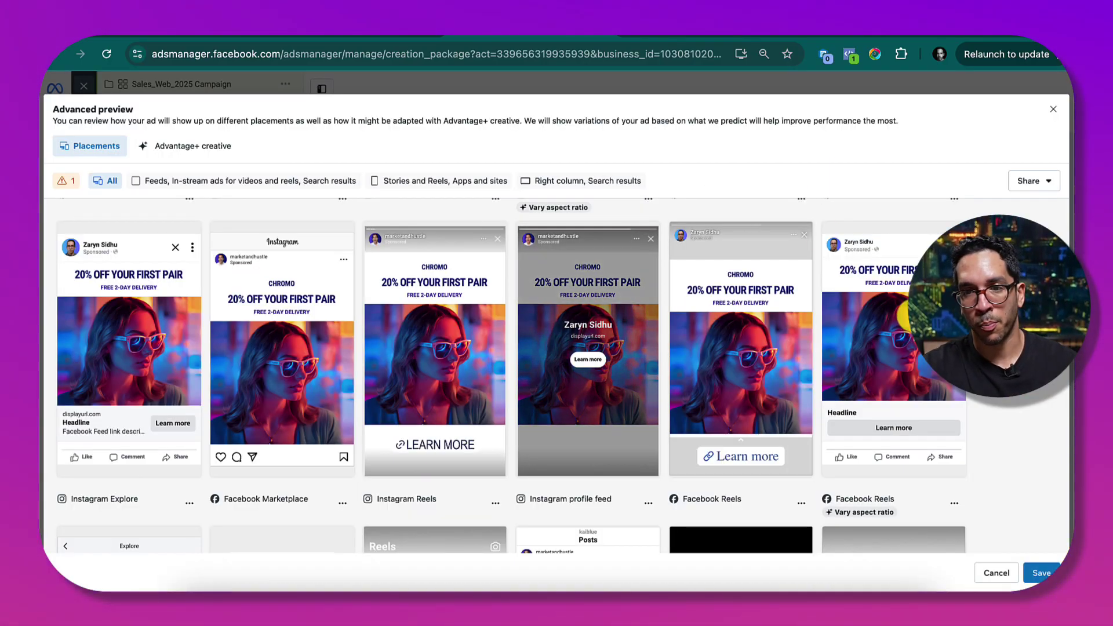
# Review the remaining placements and the Advantage+ creative optimizations, going through the visual touch-up variations, and leave the advanced preview
pyautogui.scroll(-5, 781, 363)
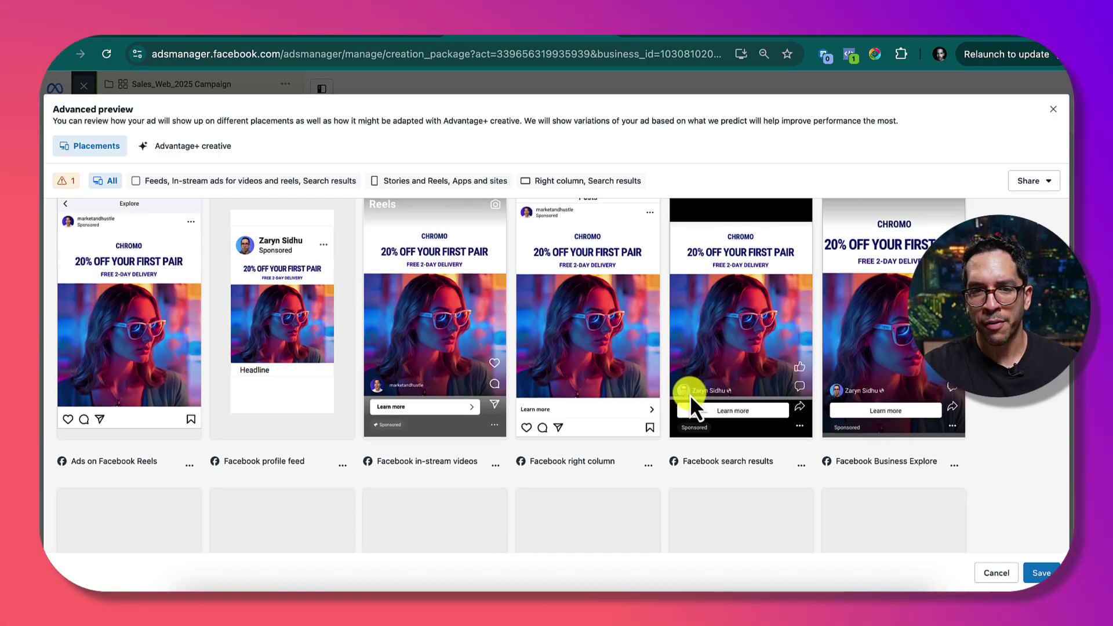
pyautogui.scroll(3, 721, 373)
pyautogui.scroll(-2, 726, 384)
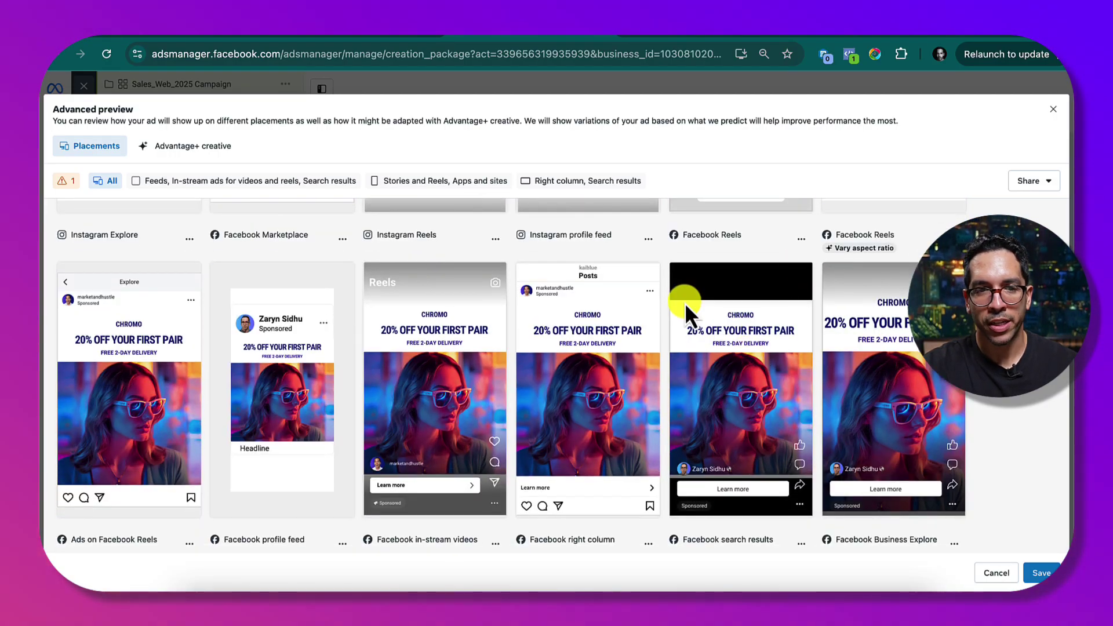
pyautogui.scroll(-8, 684, 302)
pyautogui.scroll(15, 728, 336)
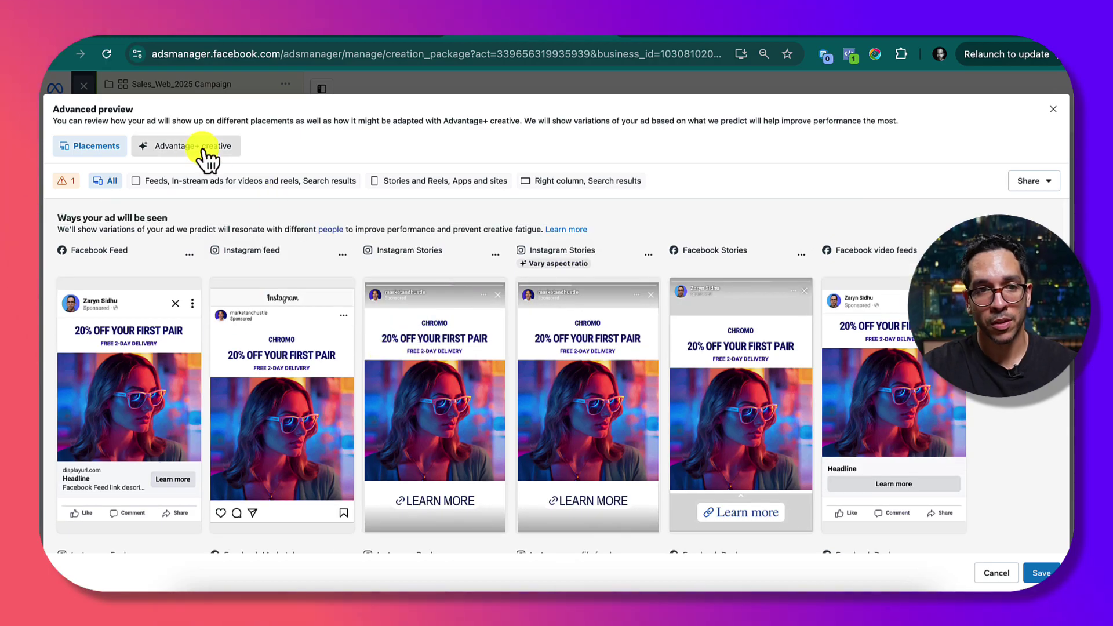
pyautogui.click(203, 149)
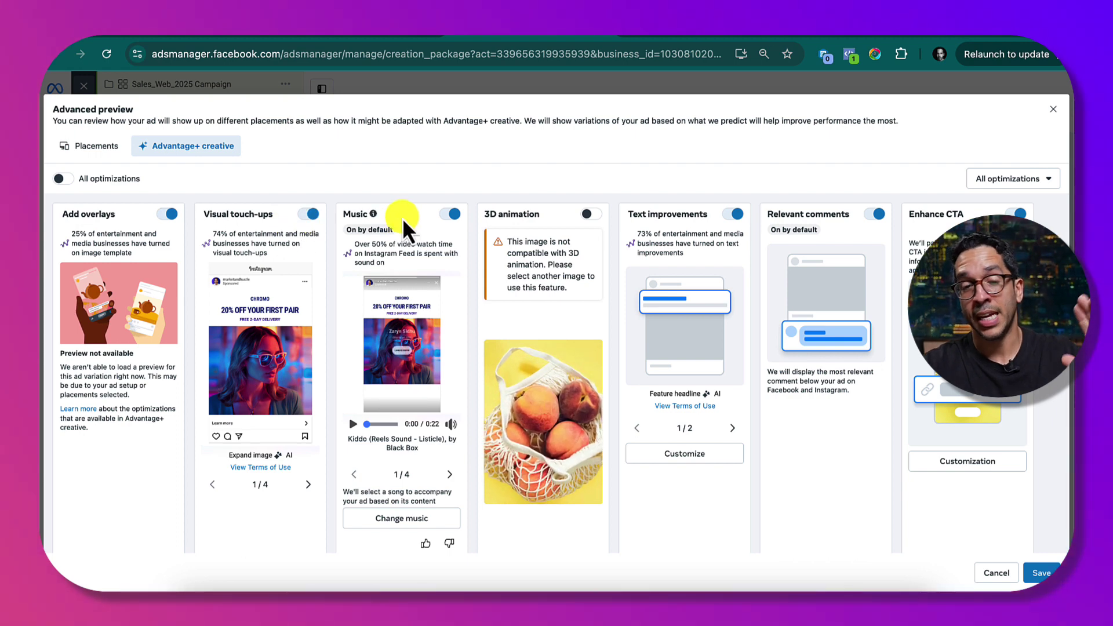
pyautogui.click(453, 215)
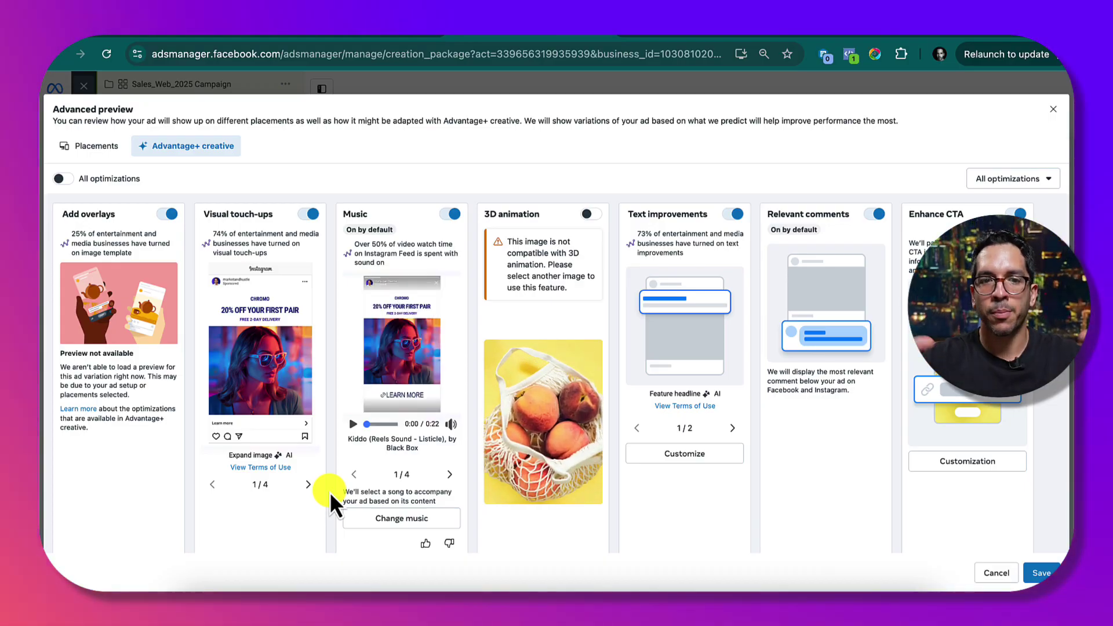
pyautogui.click(315, 486)
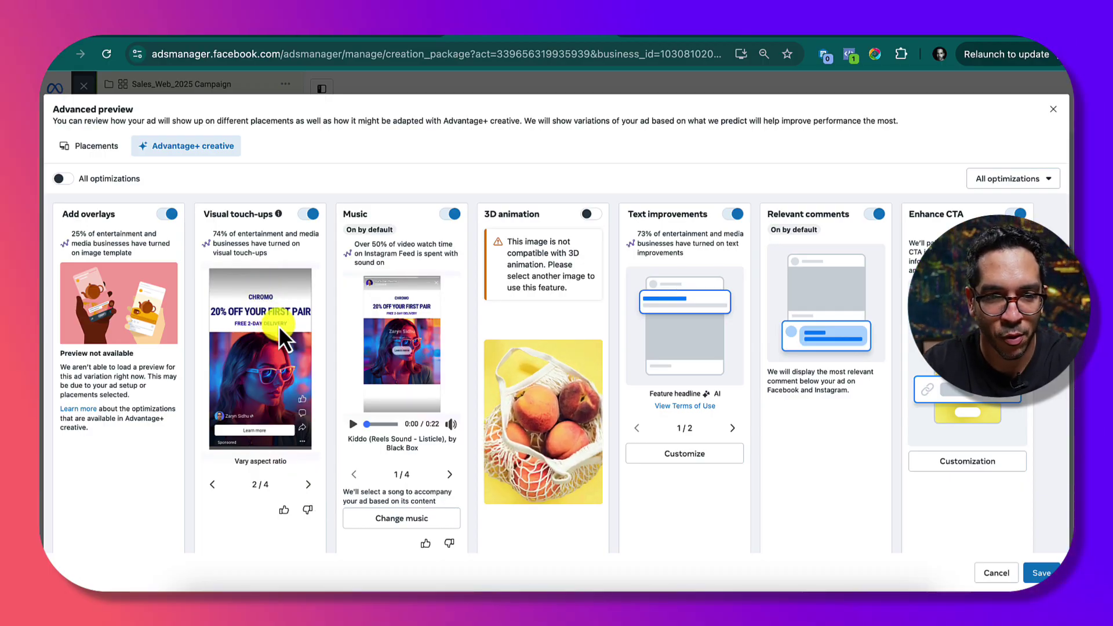
pyautogui.click(309, 485)
pyautogui.click(309, 485)
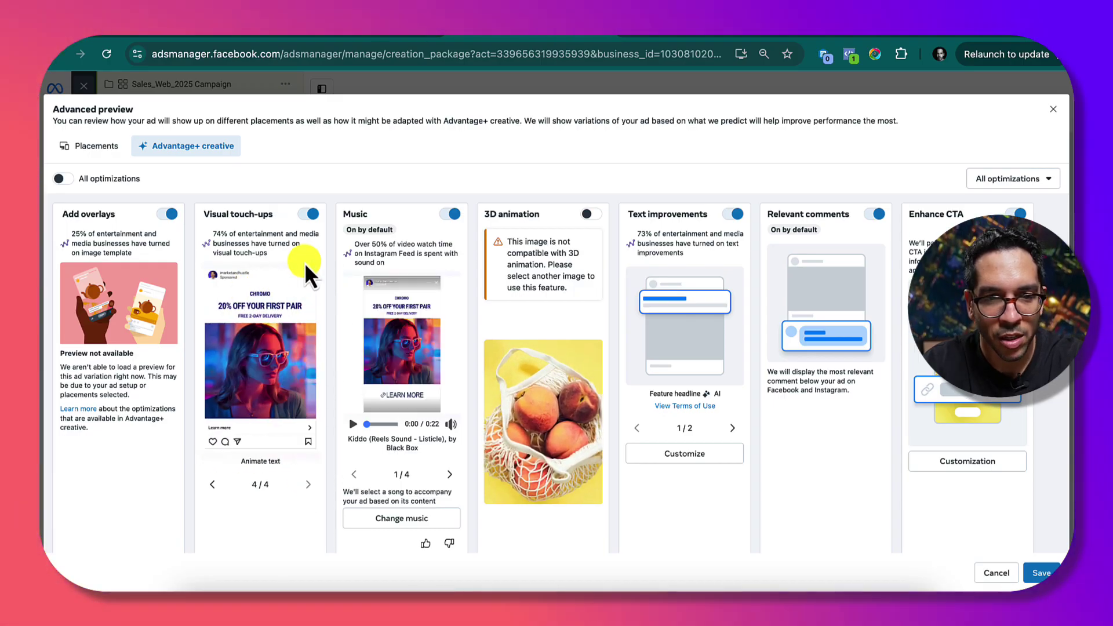
pyautogui.click(308, 216)
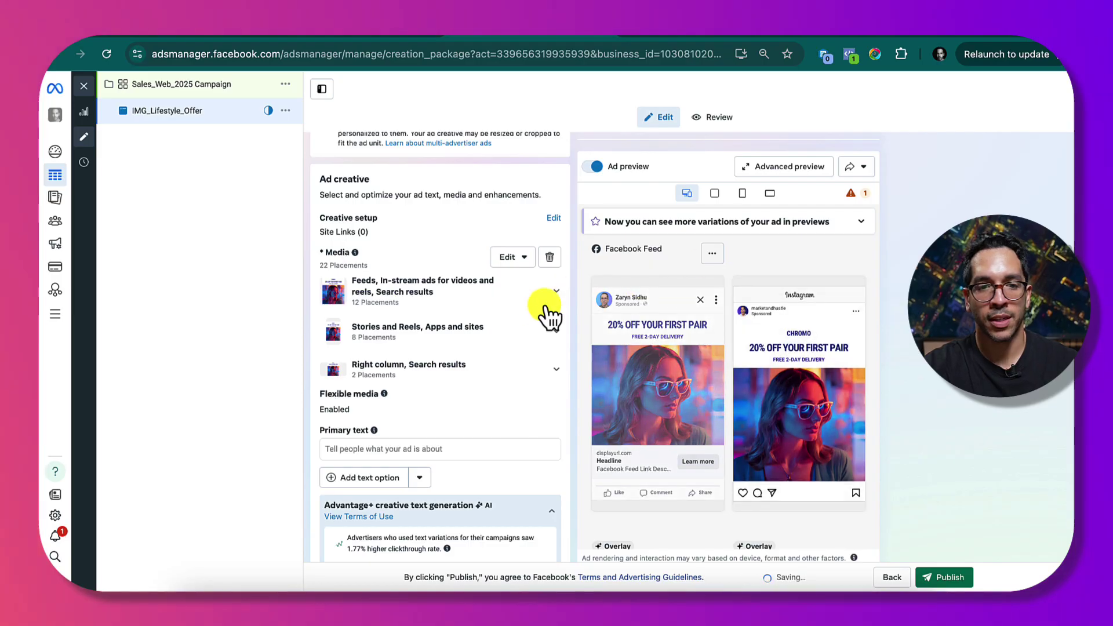
# Compare the ad preview across the feeds, stories and reels, and right column placement groups
pyautogui.scroll(1, 551, 383)
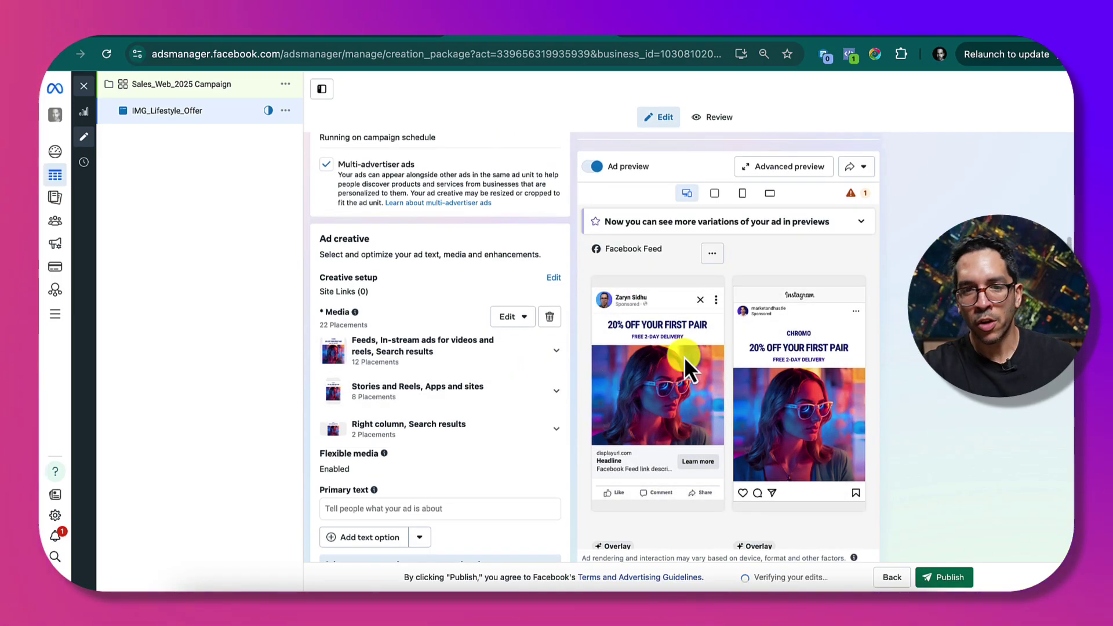
pyautogui.scroll(-1, 790, 356)
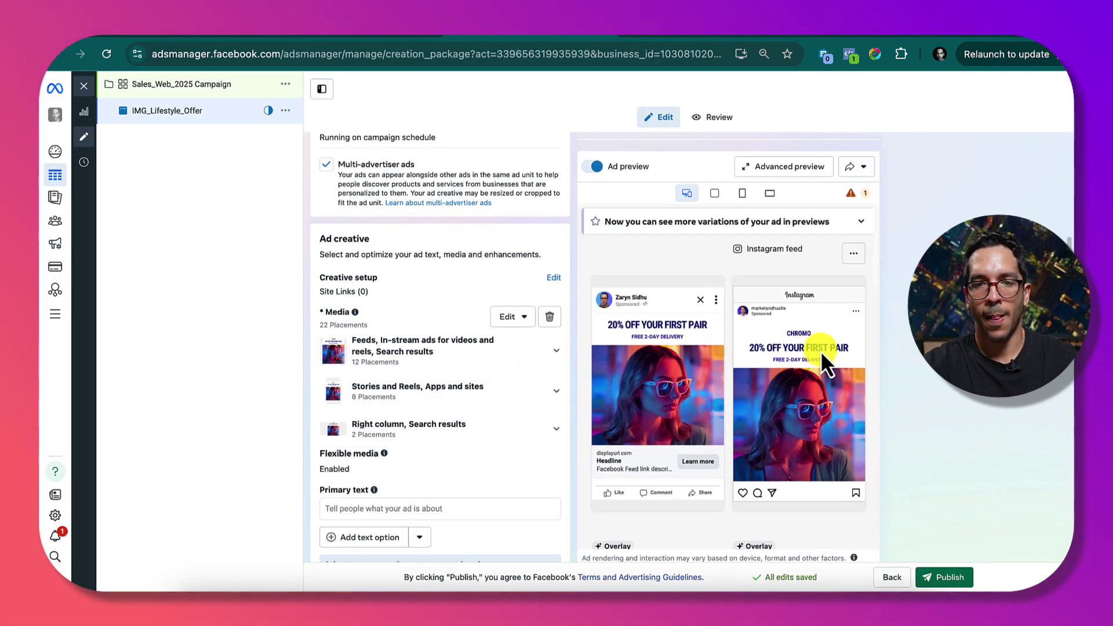
pyautogui.click(718, 197)
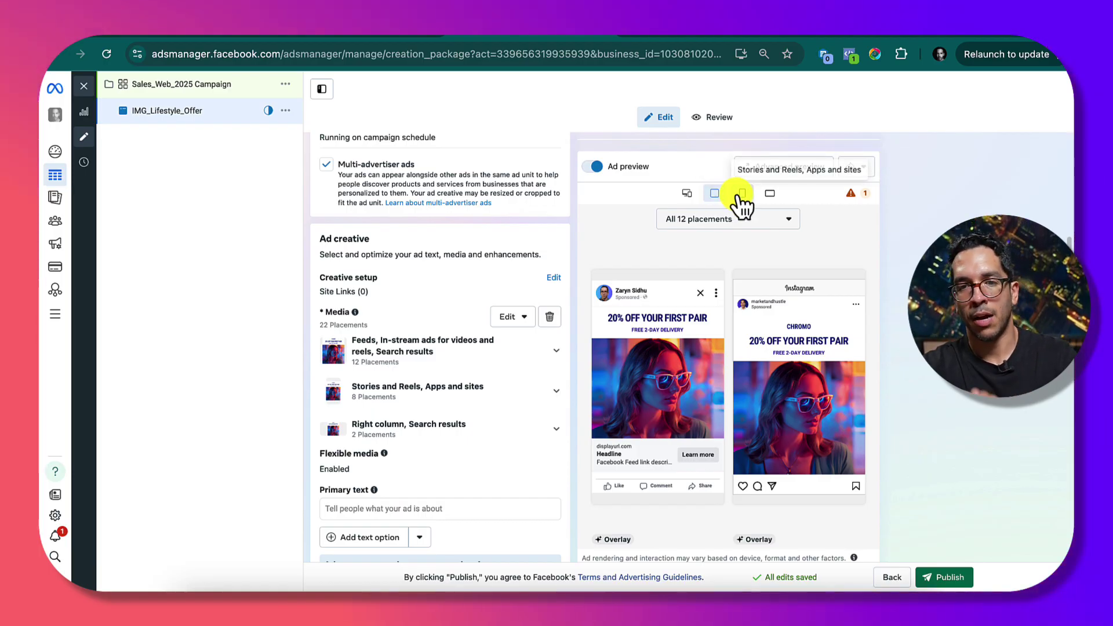
pyautogui.click(741, 195)
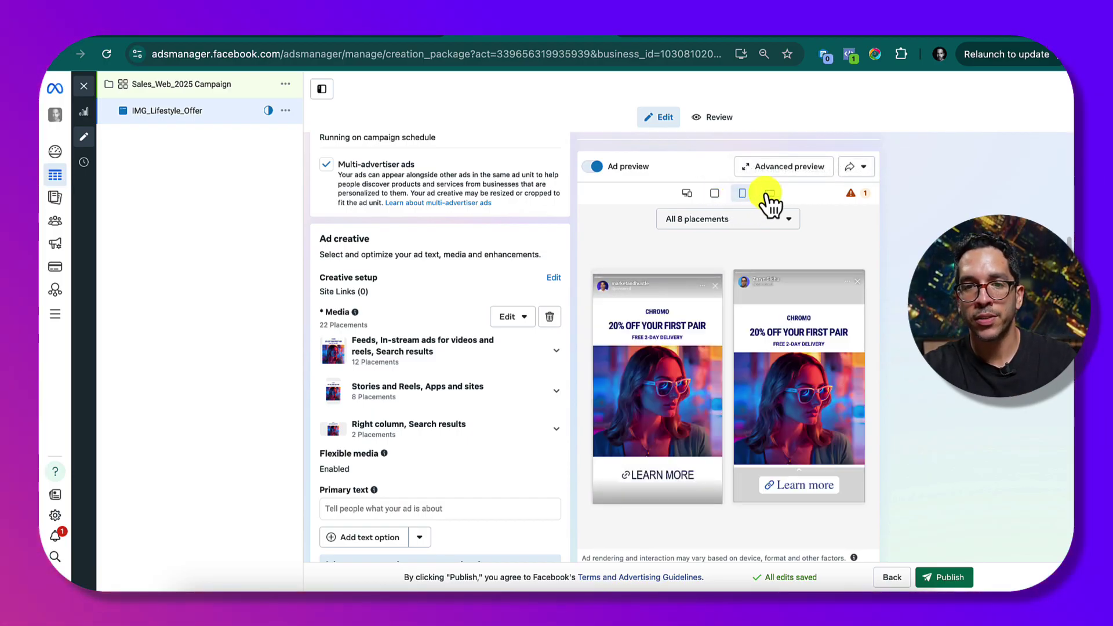
pyautogui.click(769, 195)
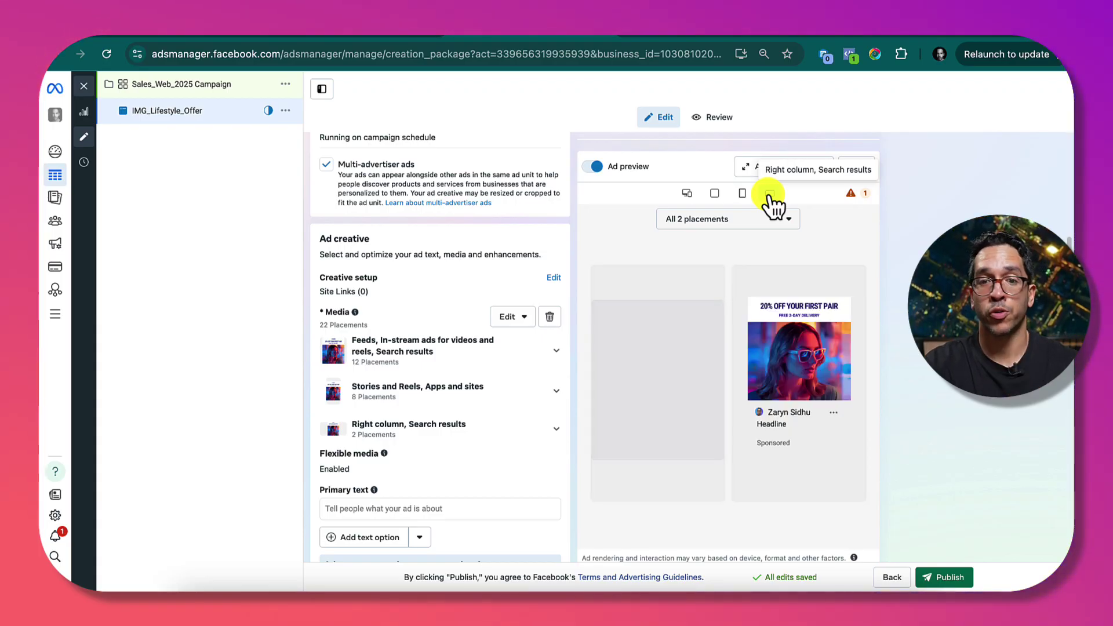
pyautogui.click(715, 193)
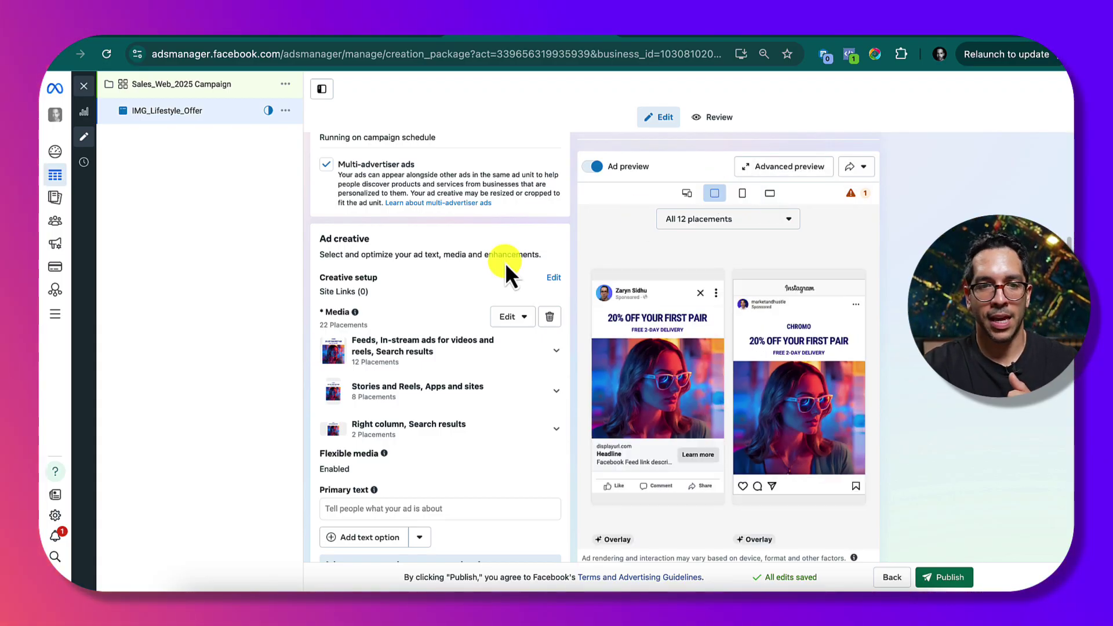
# Enter the first primary text: "CHROMO sunglasses are where luxury meets bold fashion. 20% OFF your first pair + FREE 2-day delivery!"
pyautogui.scroll(-1, 455, 371)
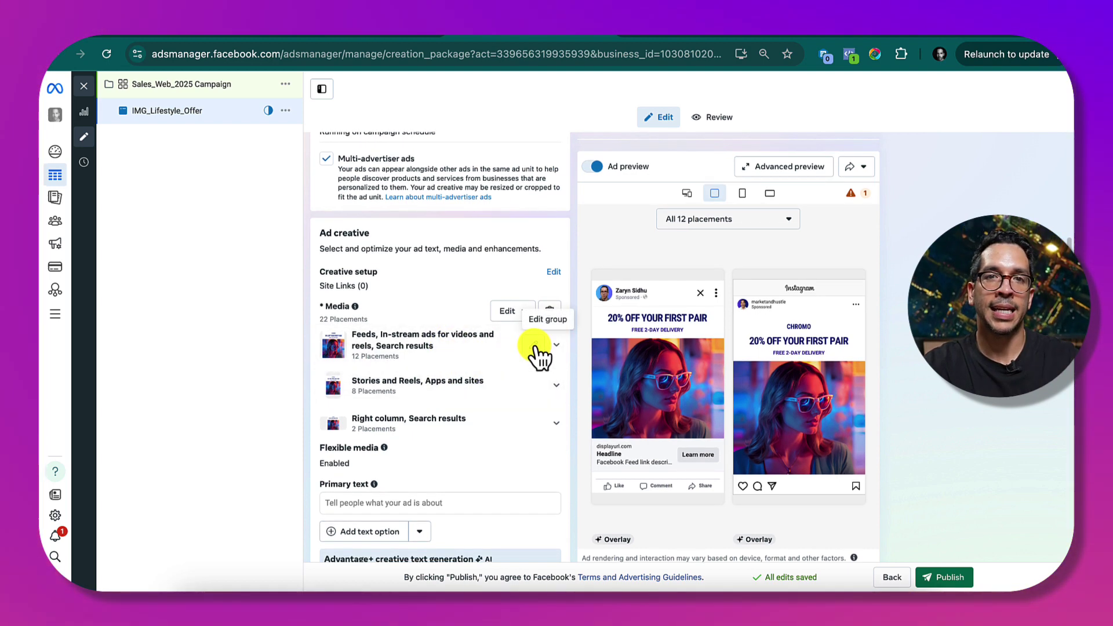
pyautogui.scroll(-2, 464, 421)
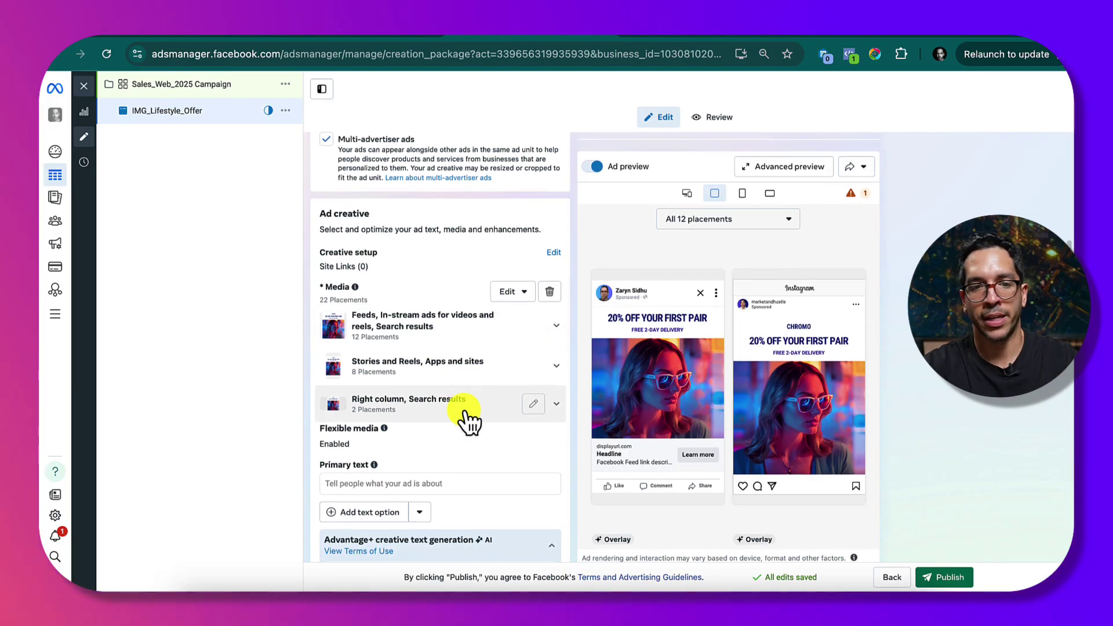
pyautogui.scroll(-2, 417, 409)
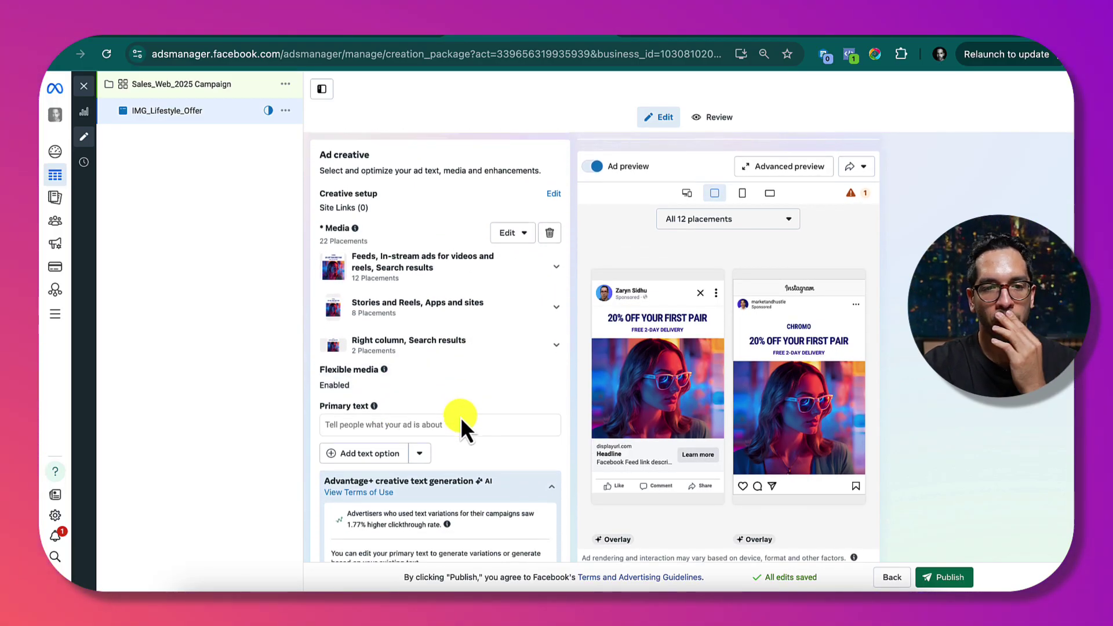
pyautogui.scroll(-6, 412, 423)
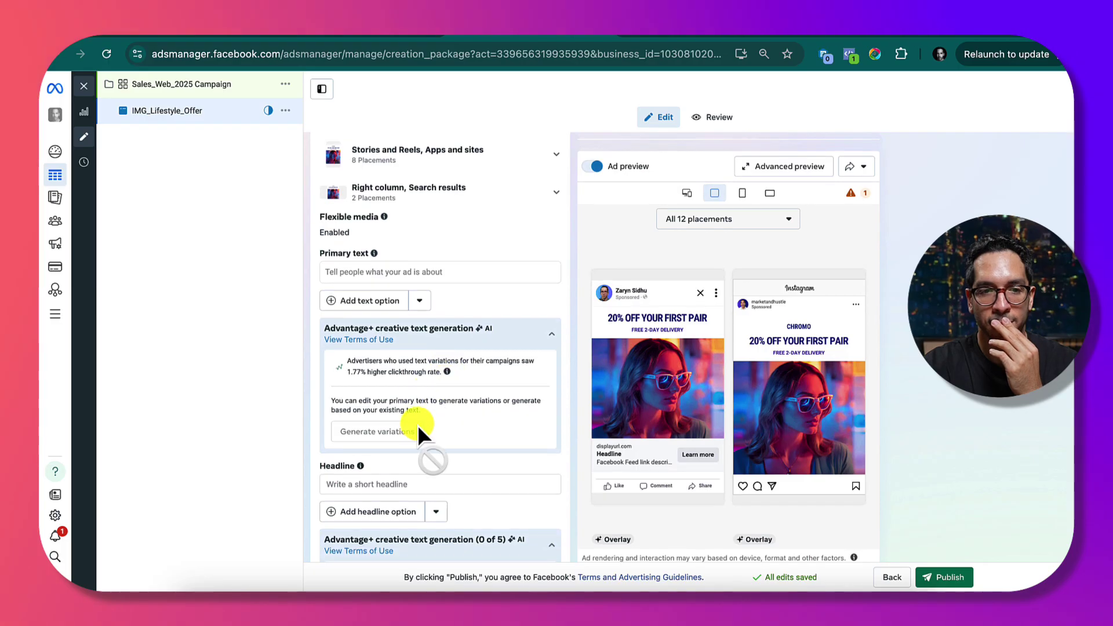
pyautogui.scroll(-3, 389, 447)
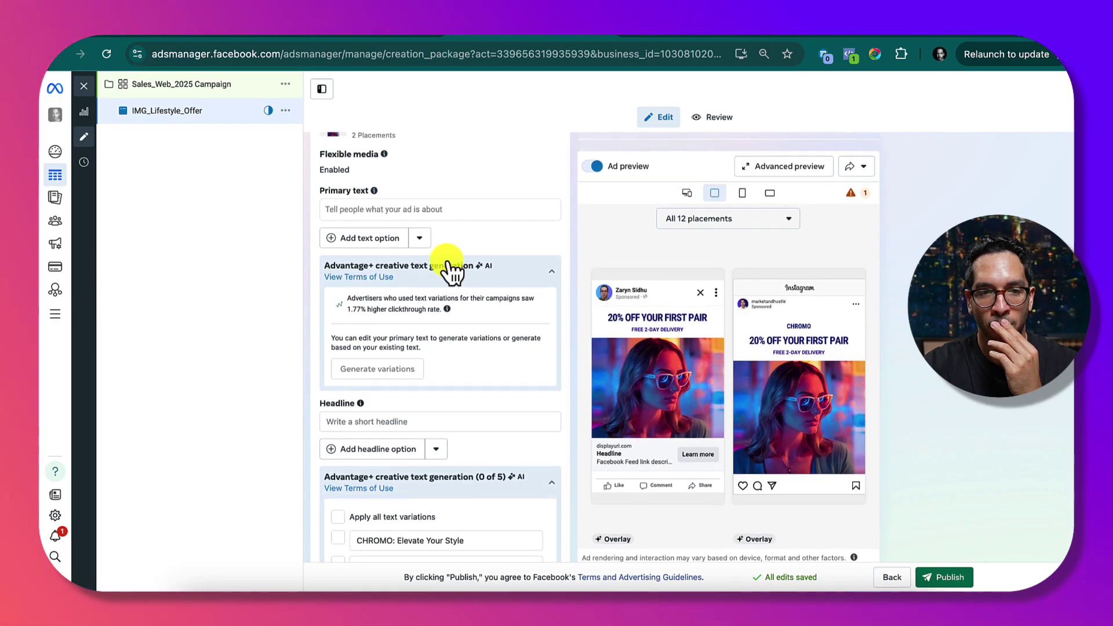
pyautogui.click(407, 206)
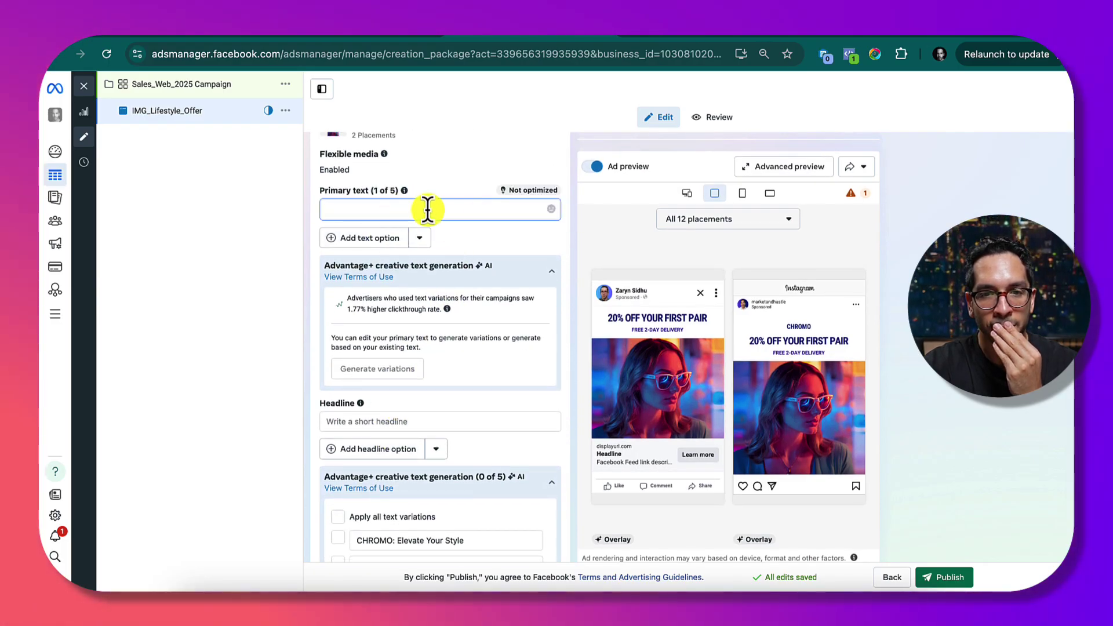
pyautogui.scroll(6, 401, 253)
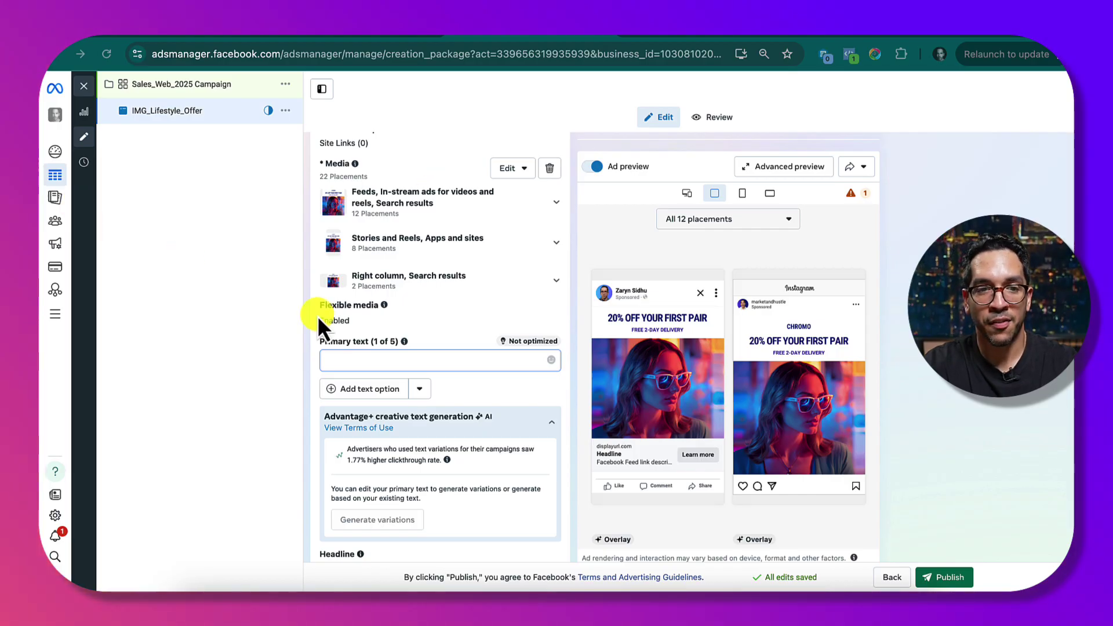
pyautogui.write('CHROMO sunglasses are where luxury meets bold fashion. 20% OFF your first pair + FREE 2-day delivery!')
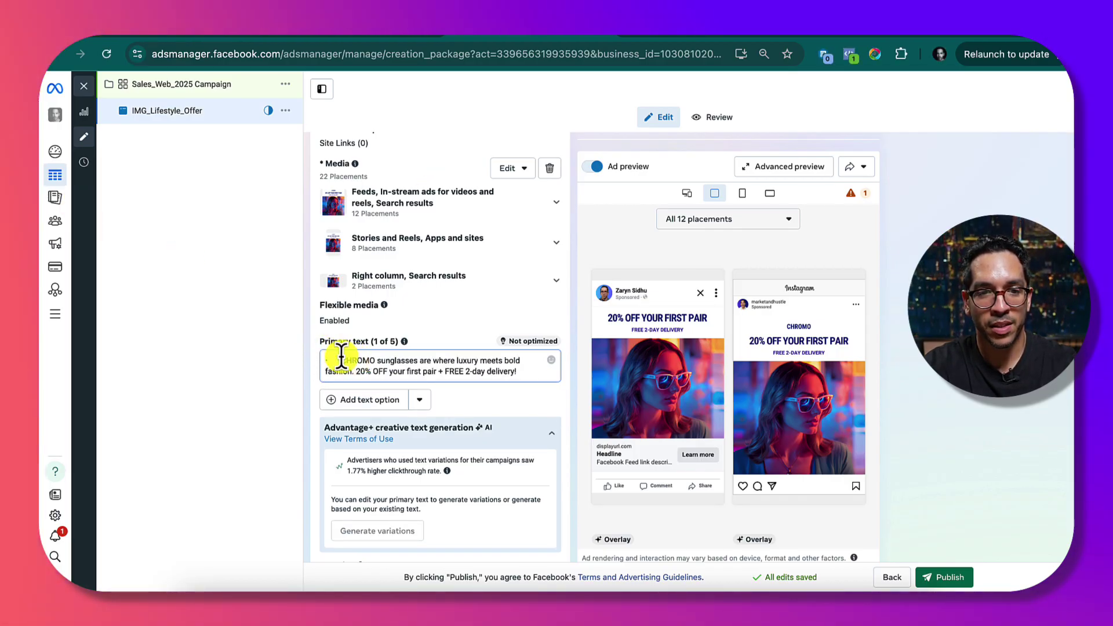
# Add a second primary text: "Step into chic sophistication with CHROMO sunglasses. Get 20% OFF and FREE delivery on your first pair!"
pyautogui.click(381, 400)
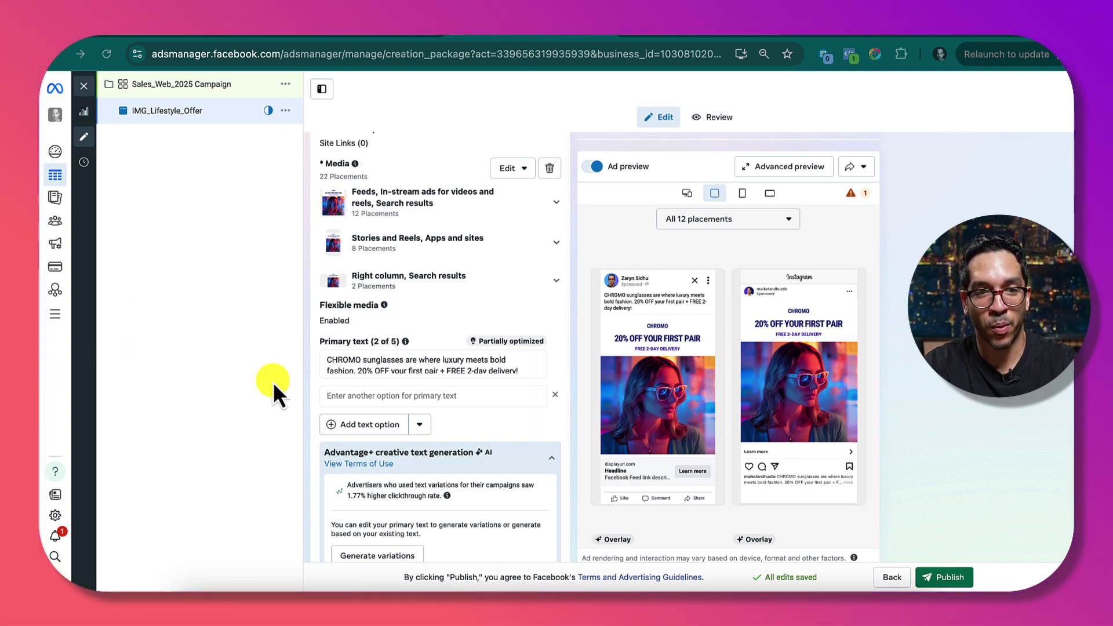
pyautogui.write('sunglasses. Get 20% OFF and FREE delivery on your first pair!')
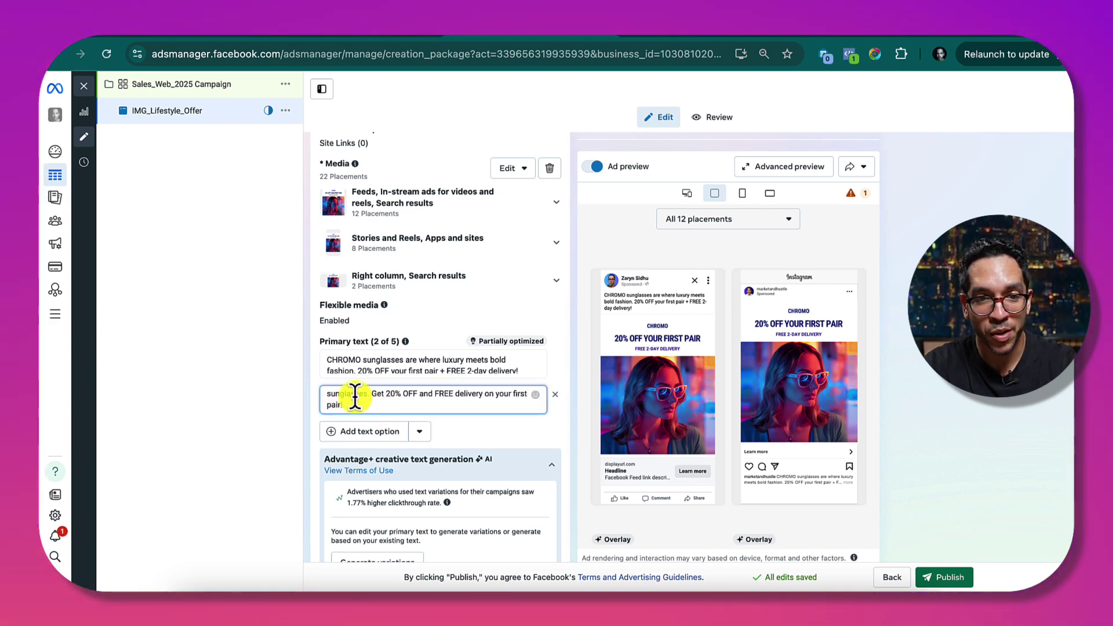
pyautogui.scroll(3, 366, 423)
pyautogui.scroll(-1, 356, 487)
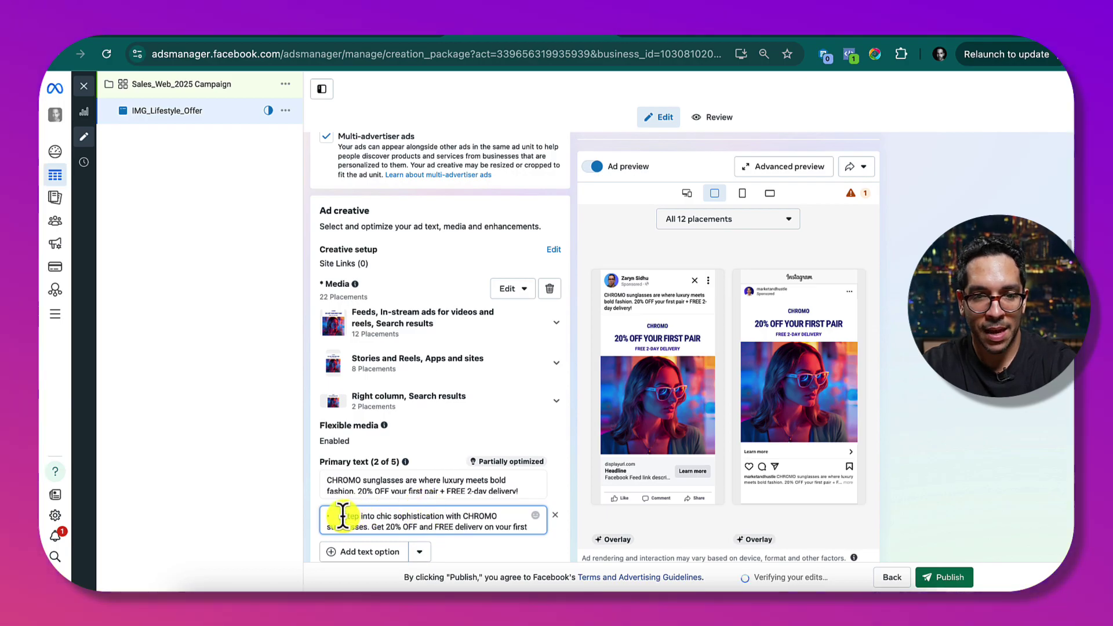
pyautogui.click(302, 434)
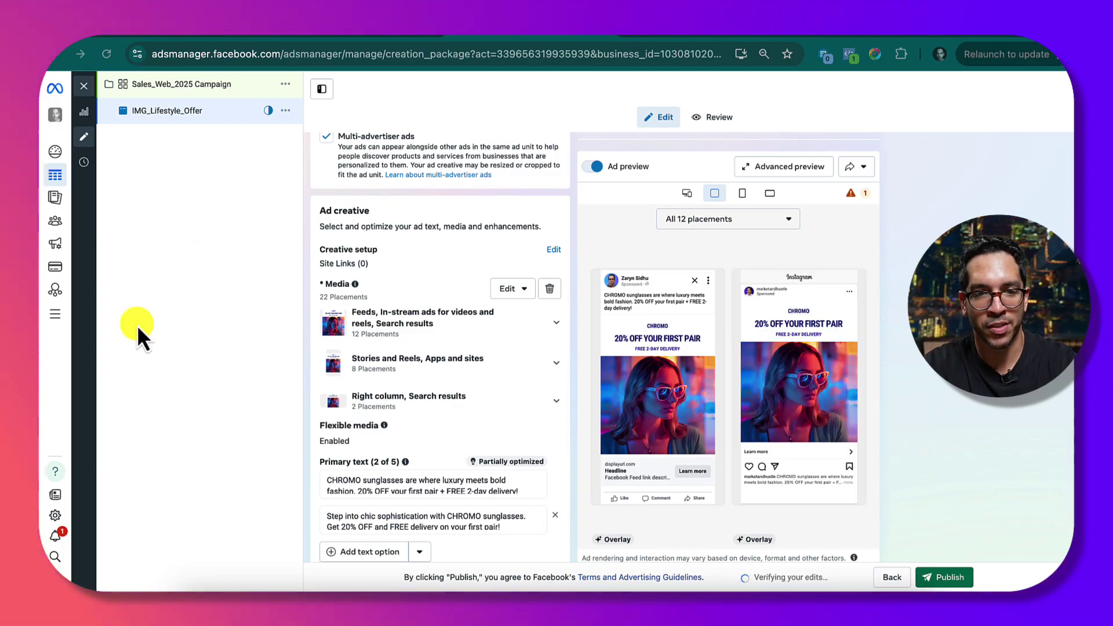
# Add a third primary text: "Turn heads with CHROMO. Unmatched luxury sunglasses for the bold. 20% OFF + FREE 2-day shipping now!"
pyautogui.scroll(-1, 346, 438)
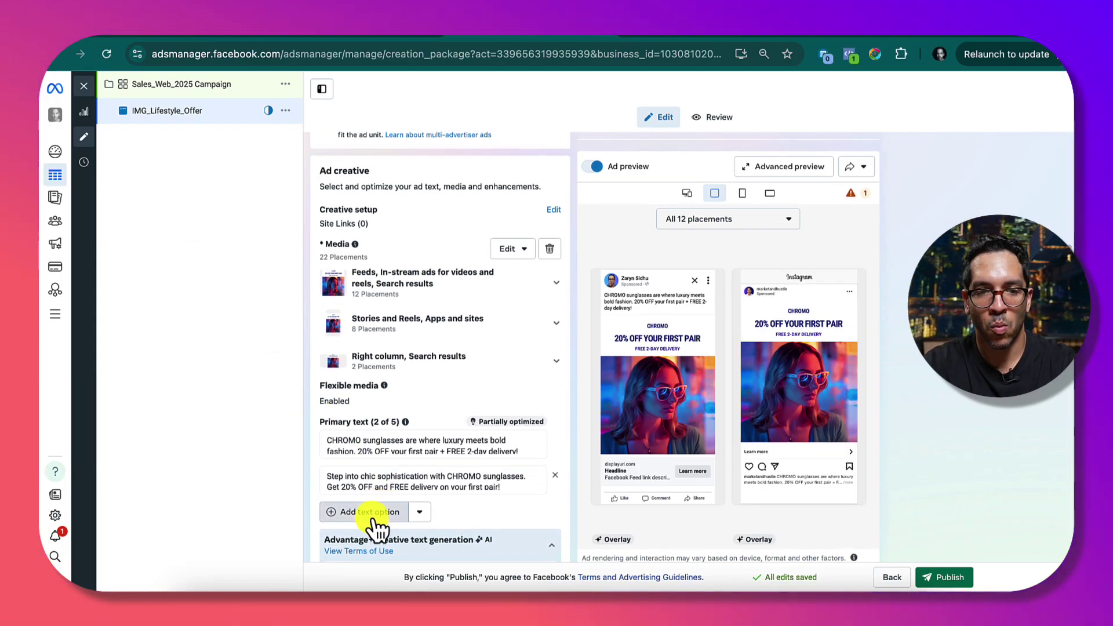
pyautogui.click(374, 513)
pyautogui.hotkey('ctrl', 'v')
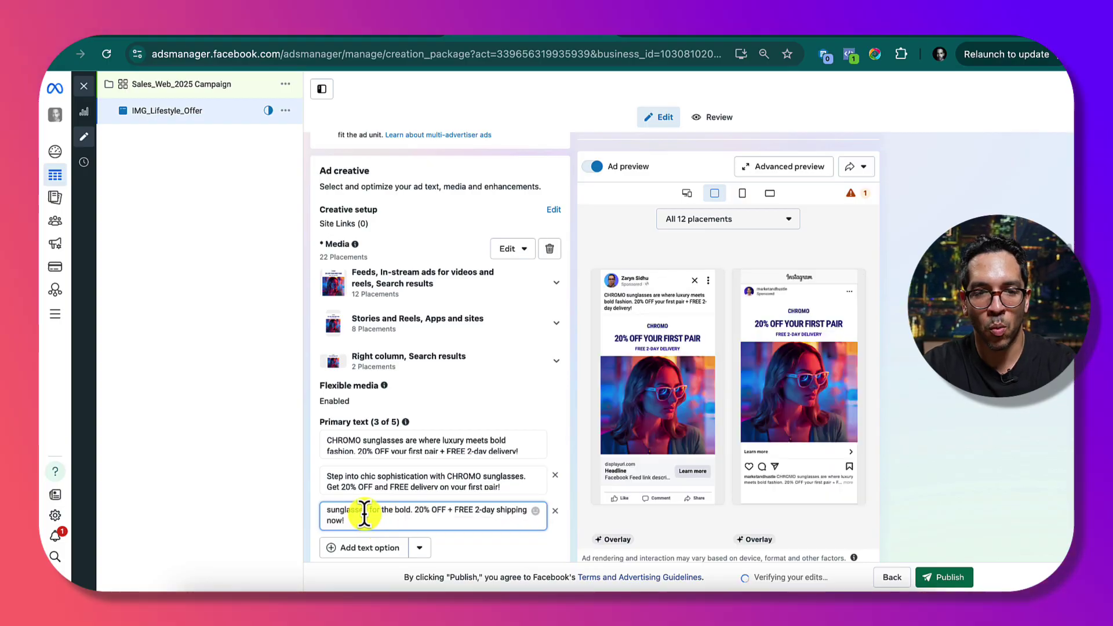
pyautogui.scroll(1, 353, 513)
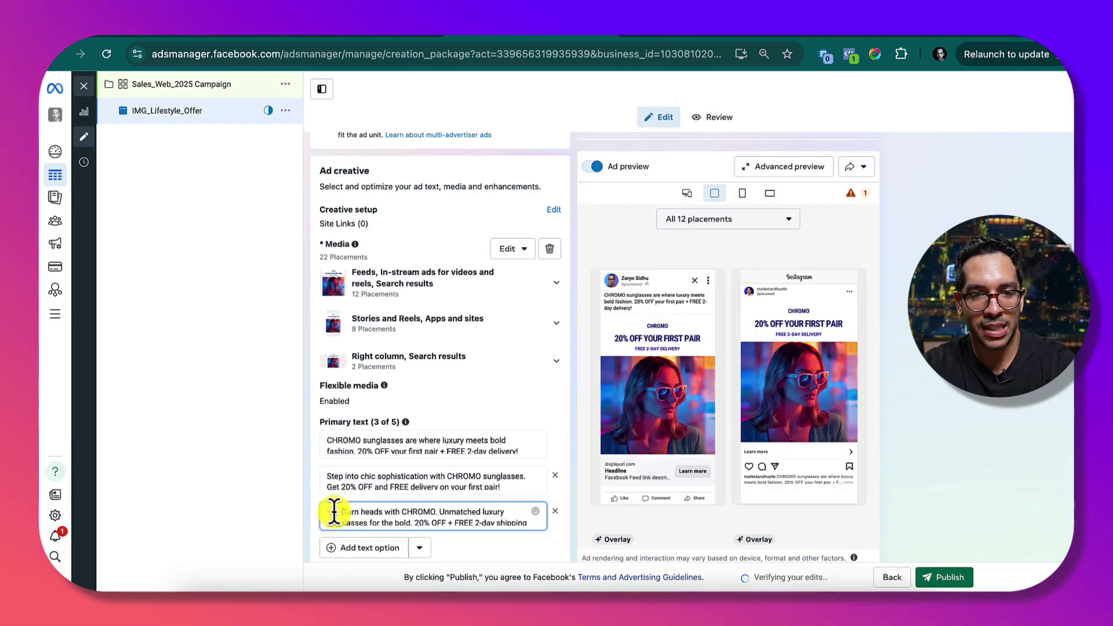
pyautogui.click(288, 476)
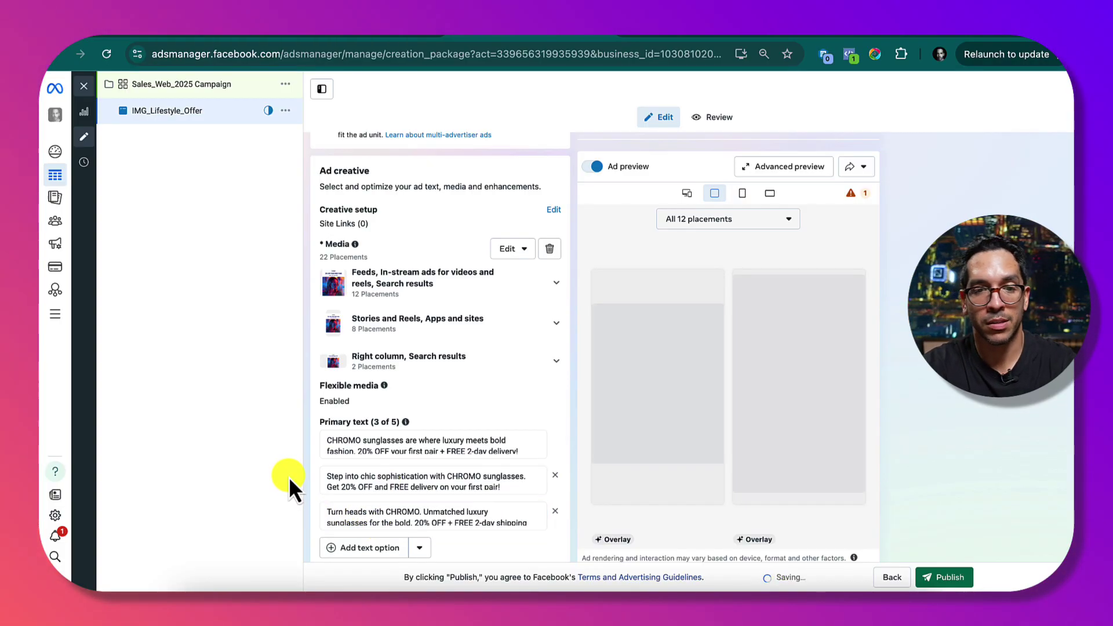
# Enter the ad headline "Elevate Your Style Game"
pyautogui.scroll(-2, 522, 470)
pyautogui.scroll(-6, 487, 469)
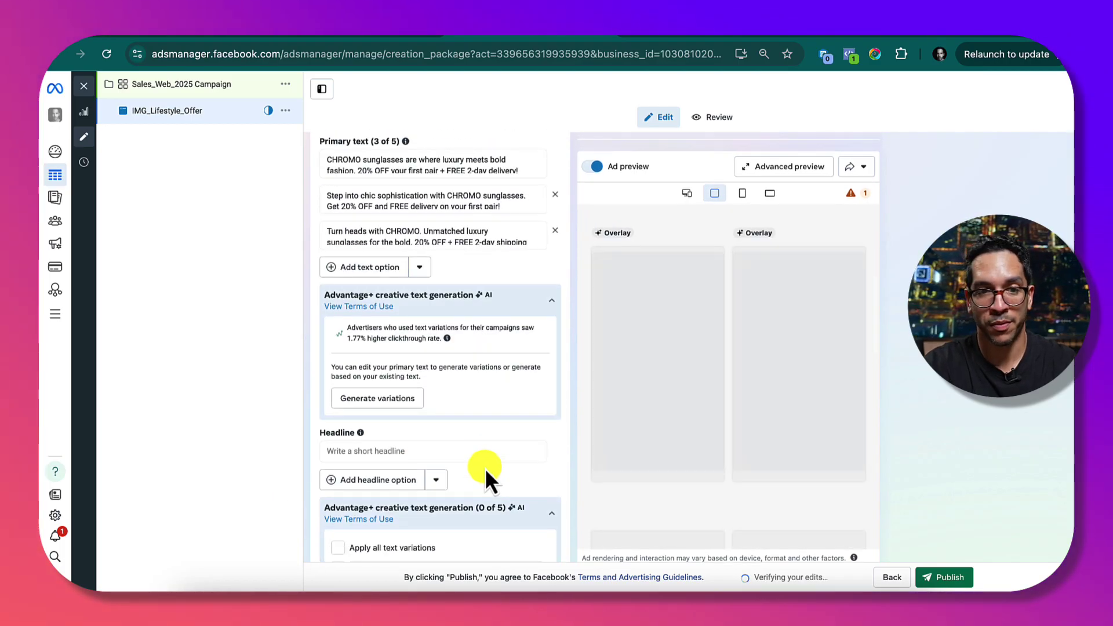
pyautogui.scroll(1, 440, 289)
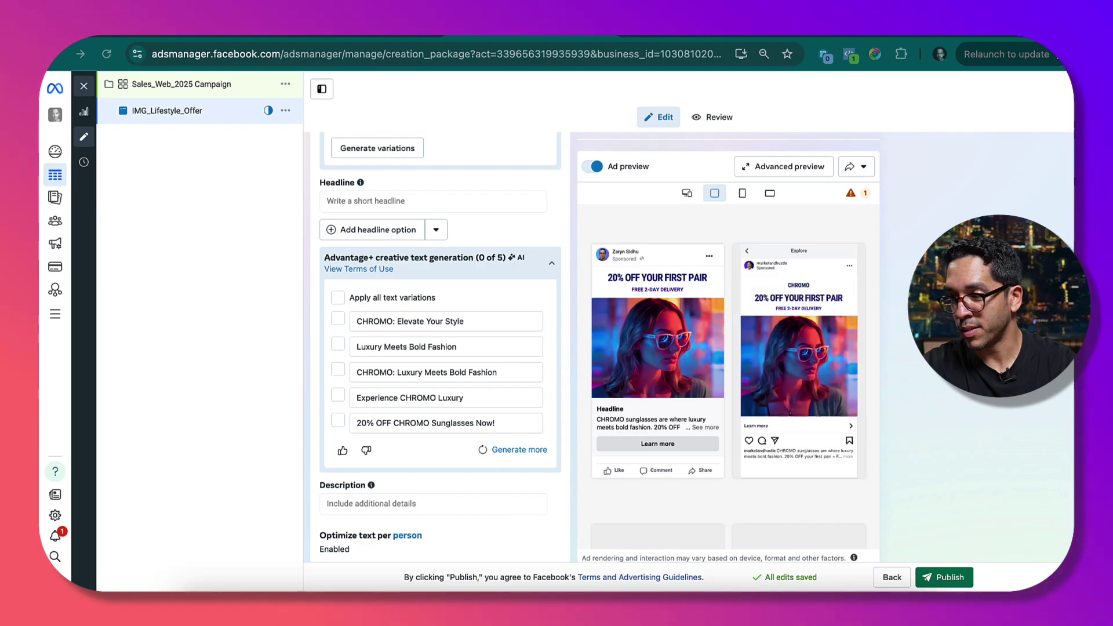
pyautogui.click(394, 203)
pyautogui.click(328, 201)
pyautogui.press('Delete')
pyautogui.press('Delete')
pyautogui.press('Delete')
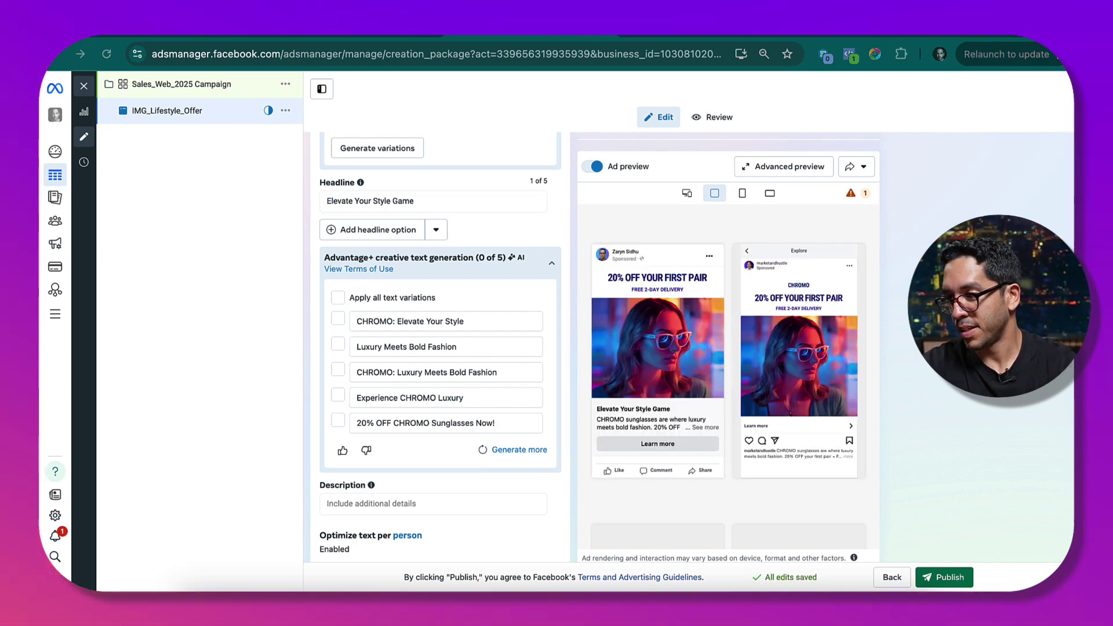
# Add a second headline option reading "Luxury You Deserve", without the pasted list number
pyautogui.click(372, 233)
pyautogui.write('Luxury You Deserve')
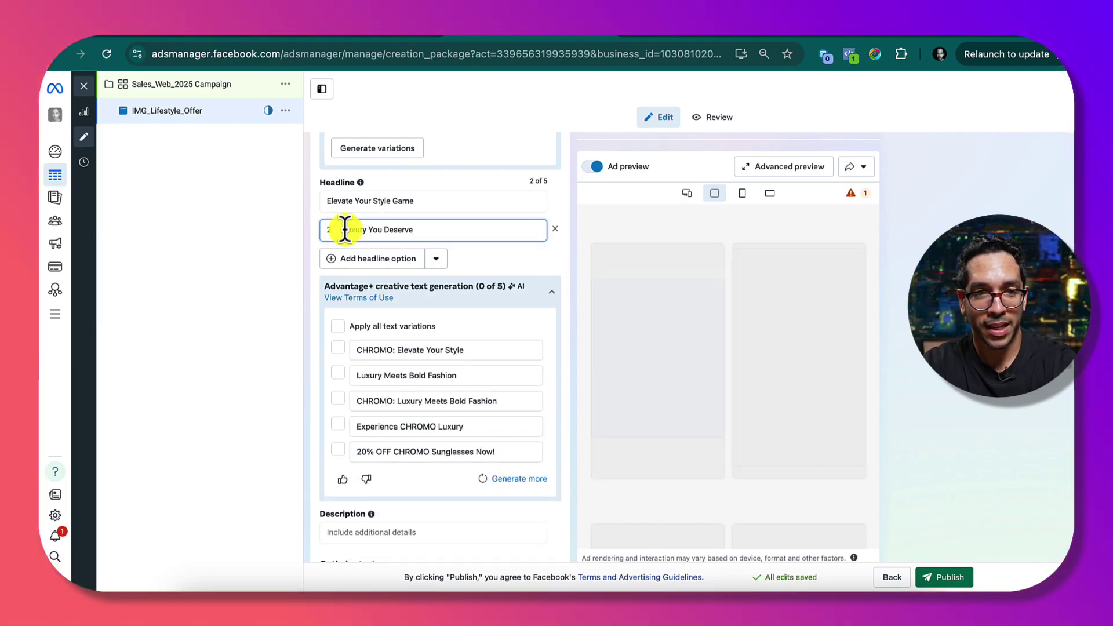
pyautogui.click(345, 229)
pyautogui.press('BackSpace')
pyautogui.press('BackSpace')
pyautogui.press('BackSpace')
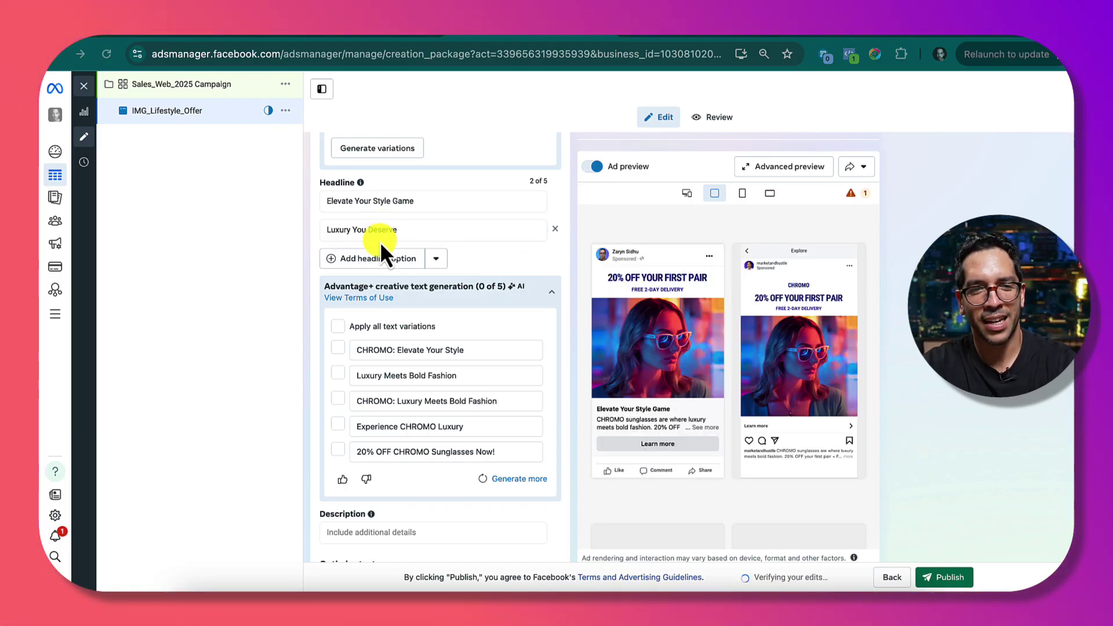
# Add a third headline option reading "Your Statement, Redefined", without the pasted list number
pyautogui.click(385, 258)
pyautogui.write('3. Your Statement, Redefined')
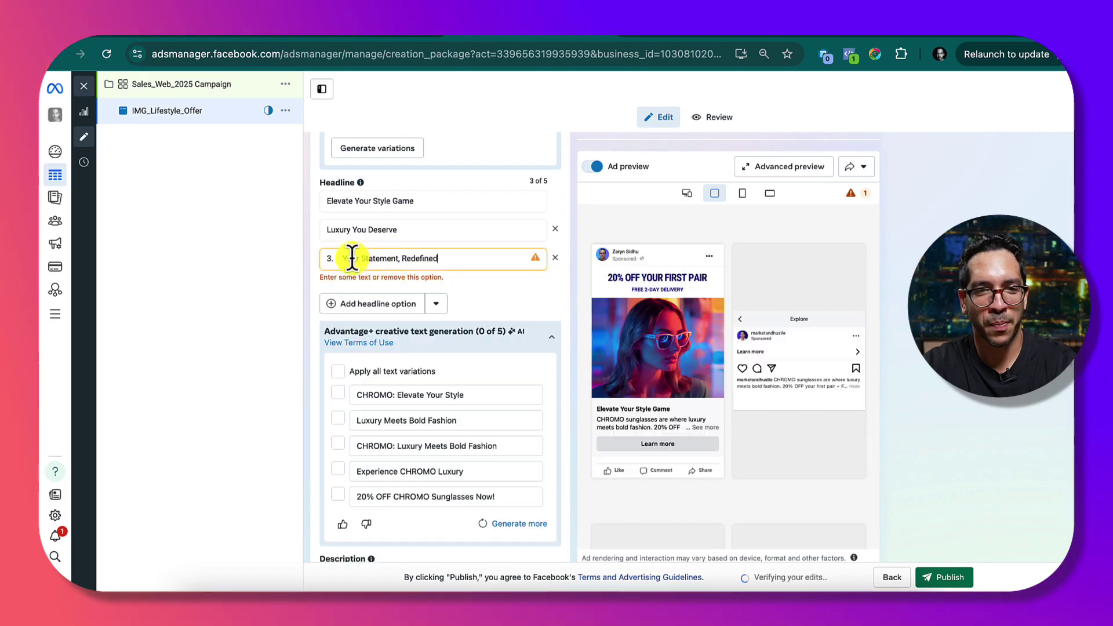
pyautogui.moveTo(342, 258); pyautogui.dragTo(305, 258)
pyautogui.press('BackSpace')
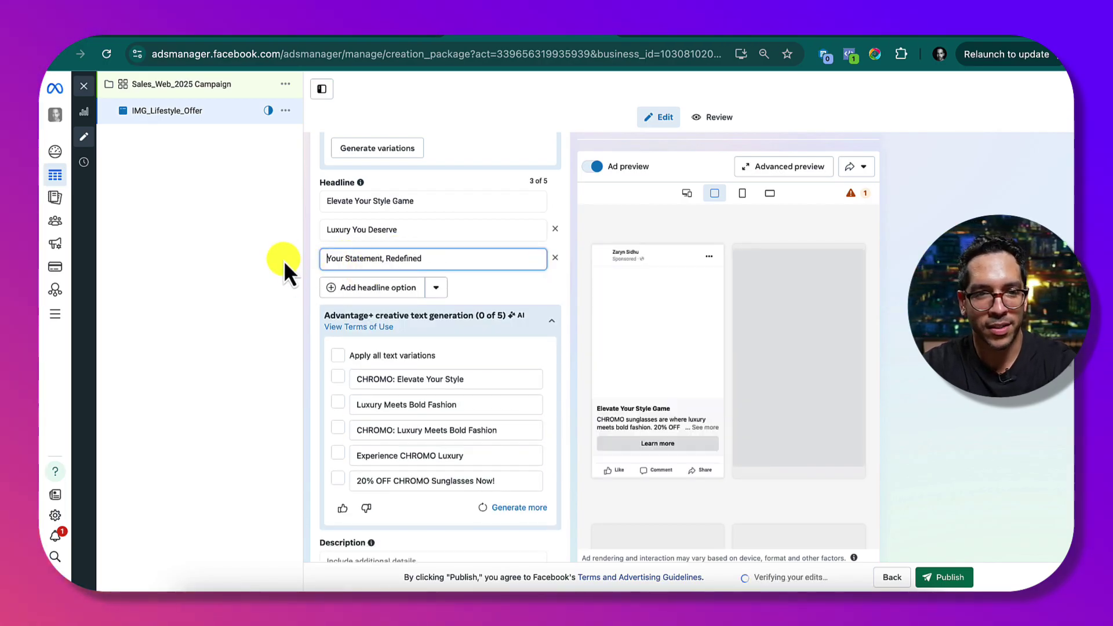
# Review the primary texts and headlines, and examine the ad preview in the vertical and square placements
pyautogui.scroll(2, 478, 342)
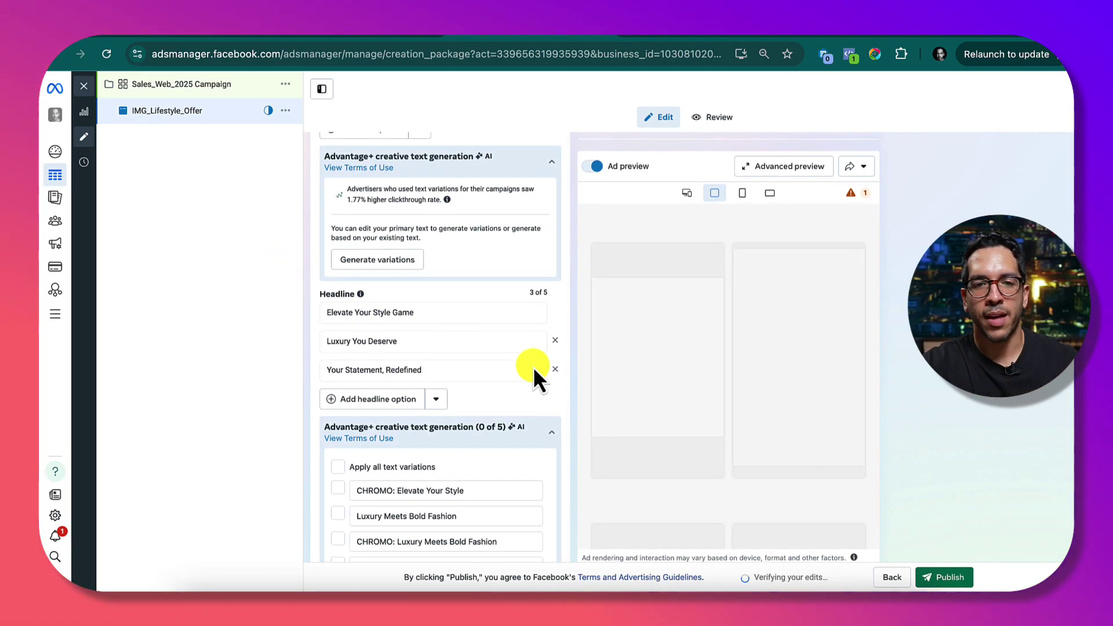
pyautogui.scroll(2, 500, 412)
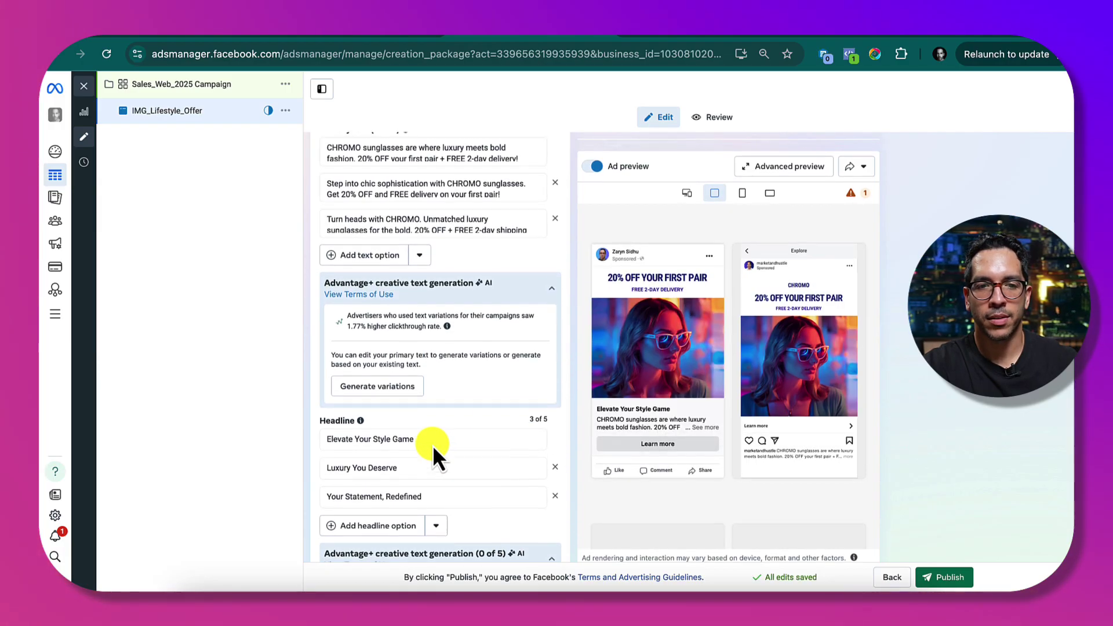
pyautogui.scroll(1, 432, 444)
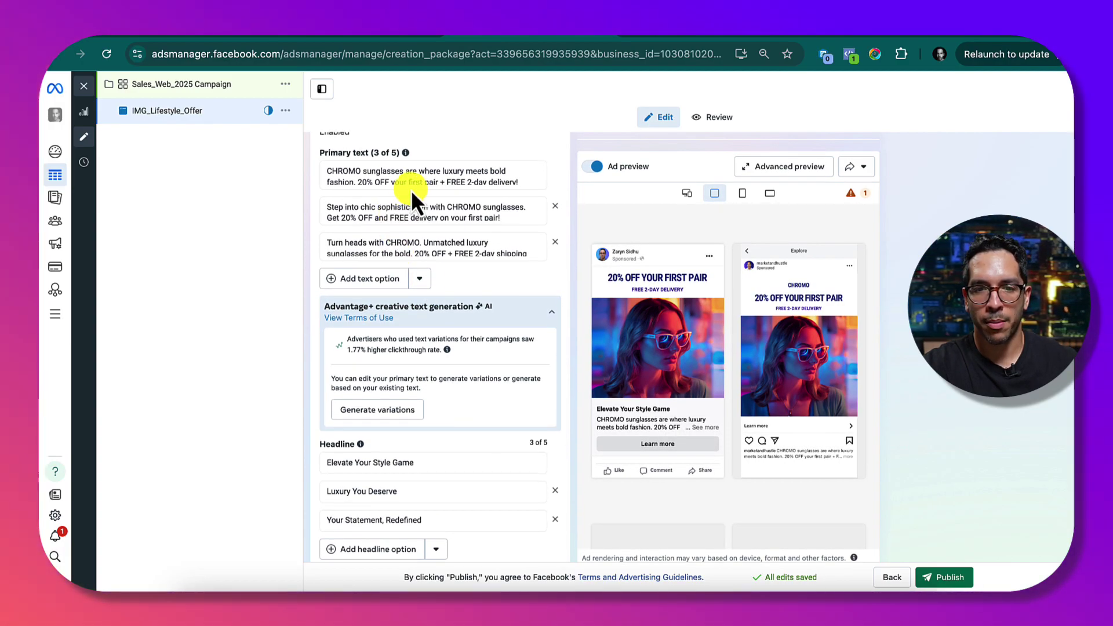
pyautogui.click(739, 195)
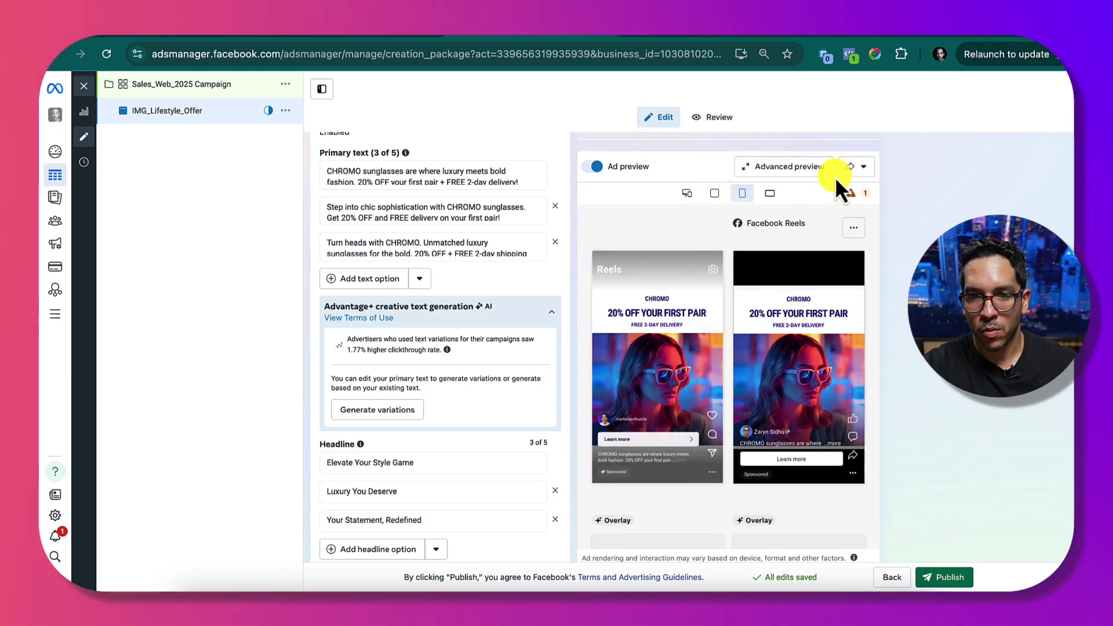
pyautogui.click(717, 194)
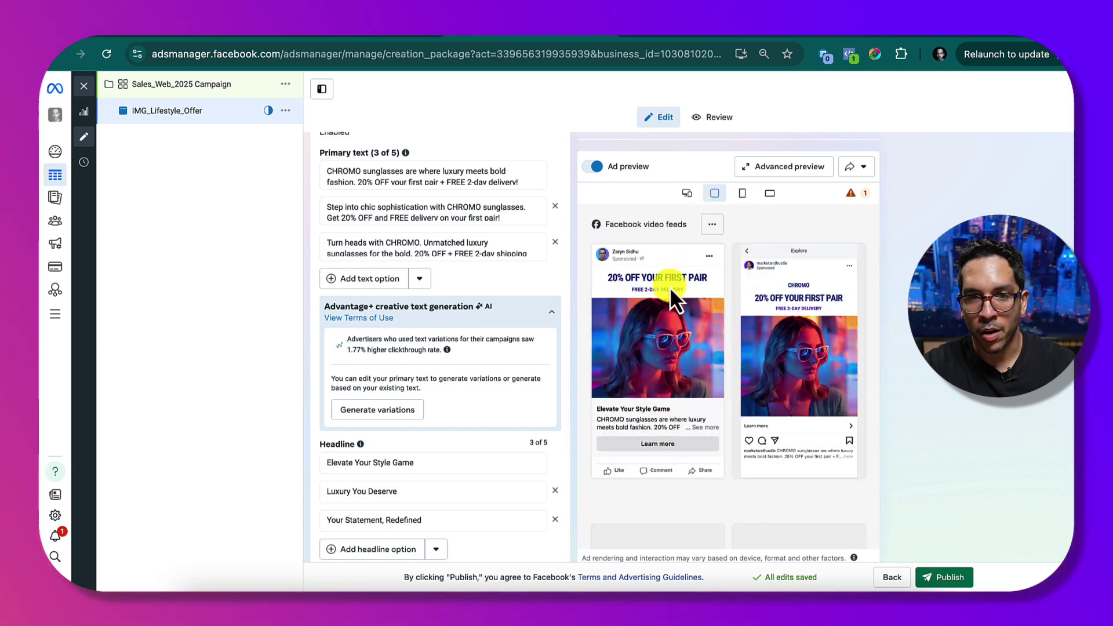
pyautogui.scroll(-10, 757, 387)
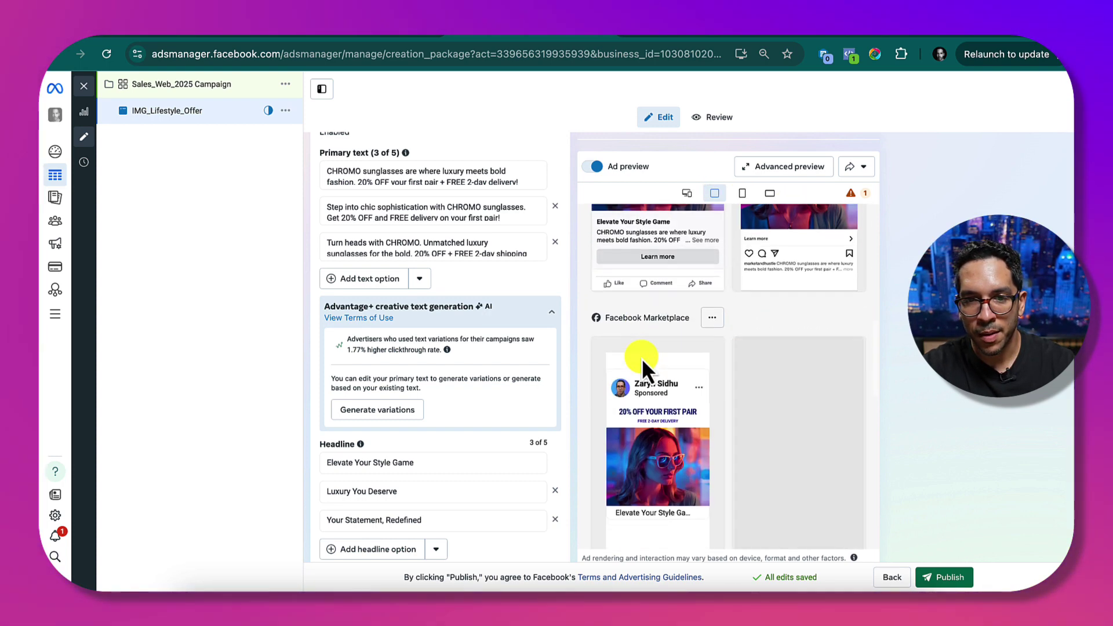
pyautogui.scroll(-3, 766, 441)
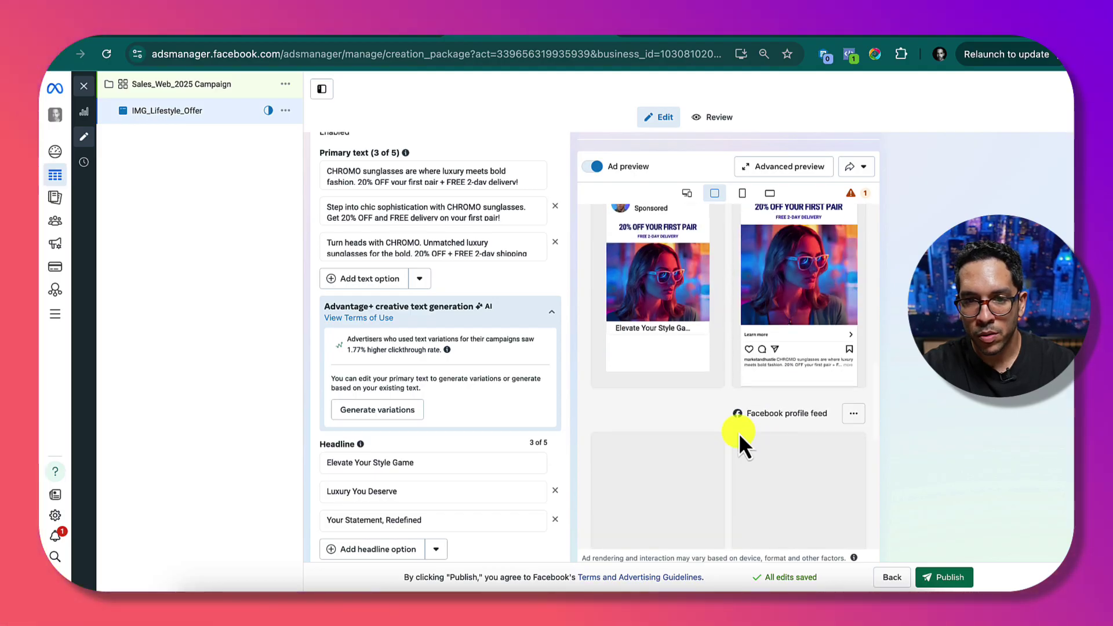
pyautogui.scroll(-2, 454, 383)
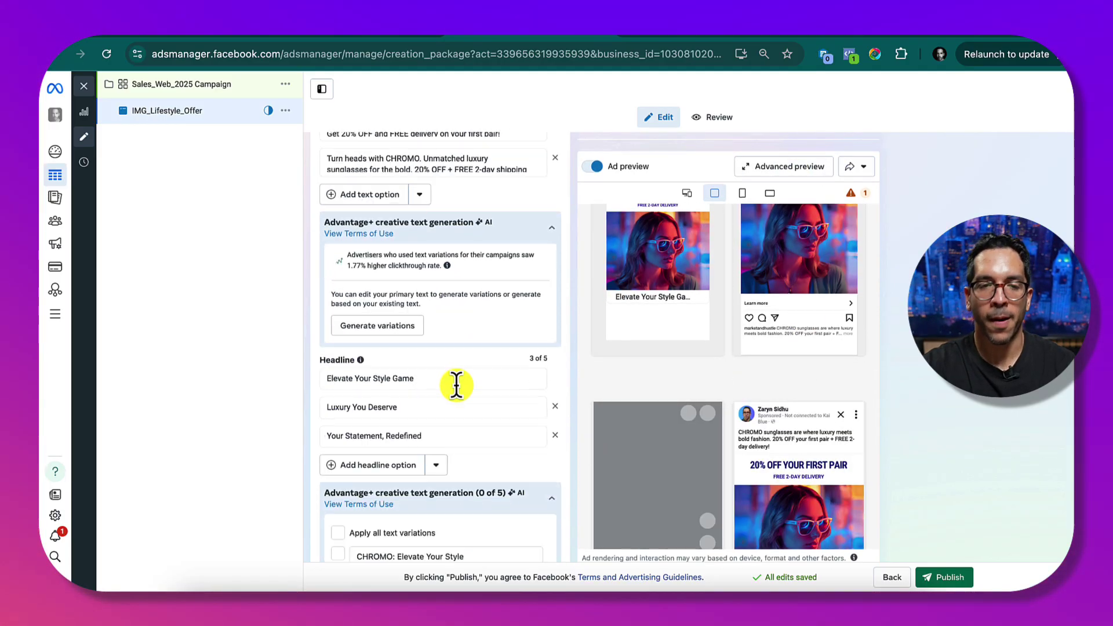
# Collapse the AI headline suggestions and enter the ad description "Over 900+ 5-star Ratings"
pyautogui.scroll(-2, 459, 403)
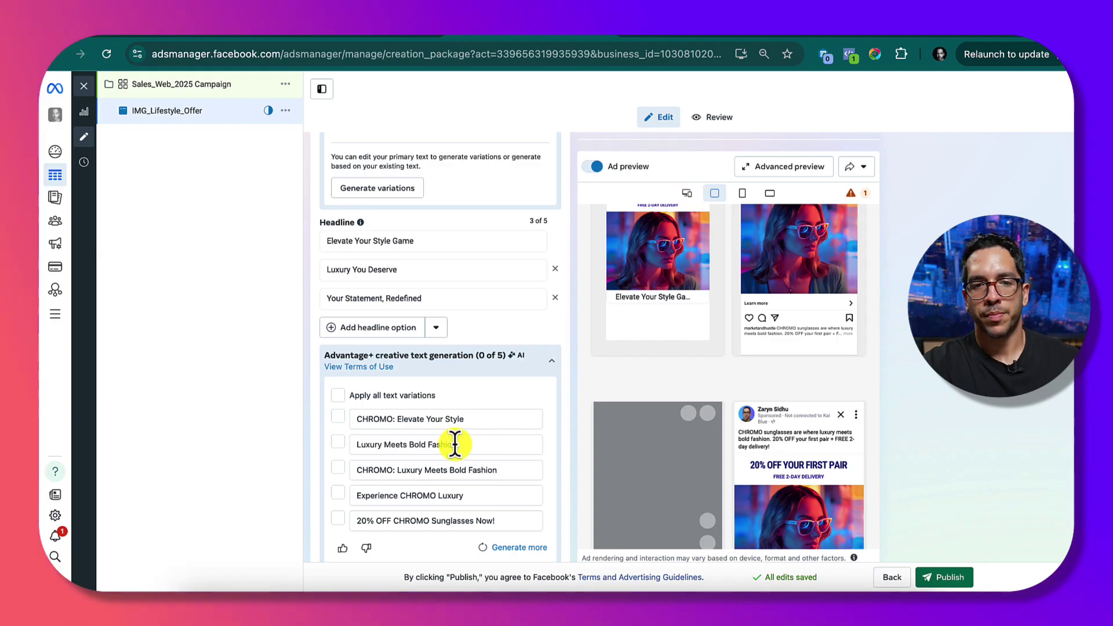
pyautogui.scroll(-1, 455, 444)
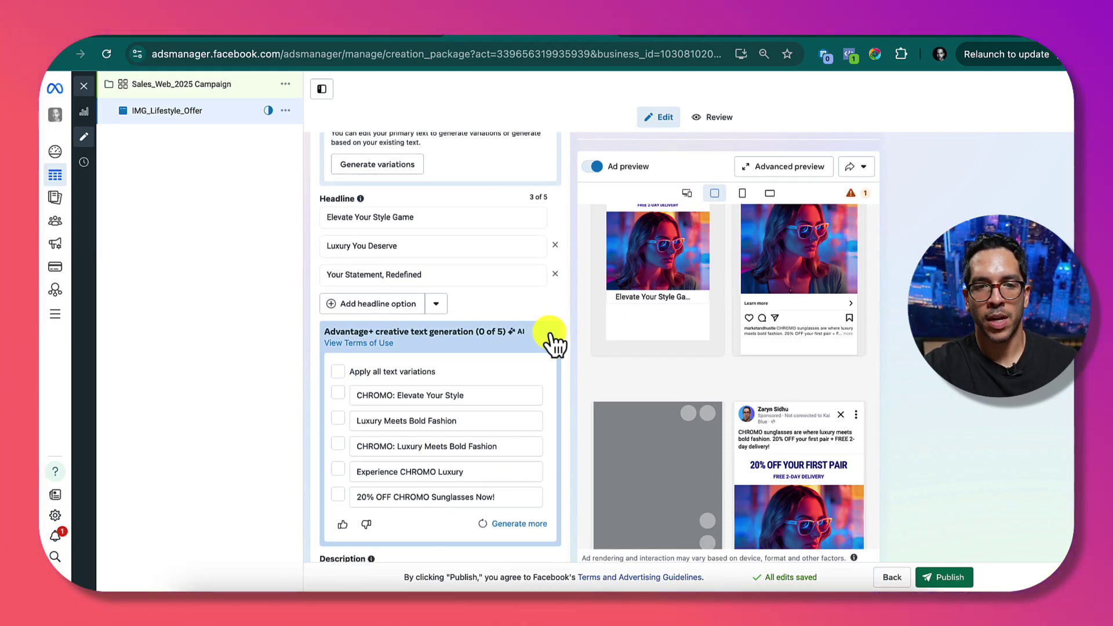
pyautogui.click(549, 335)
pyautogui.click(444, 383)
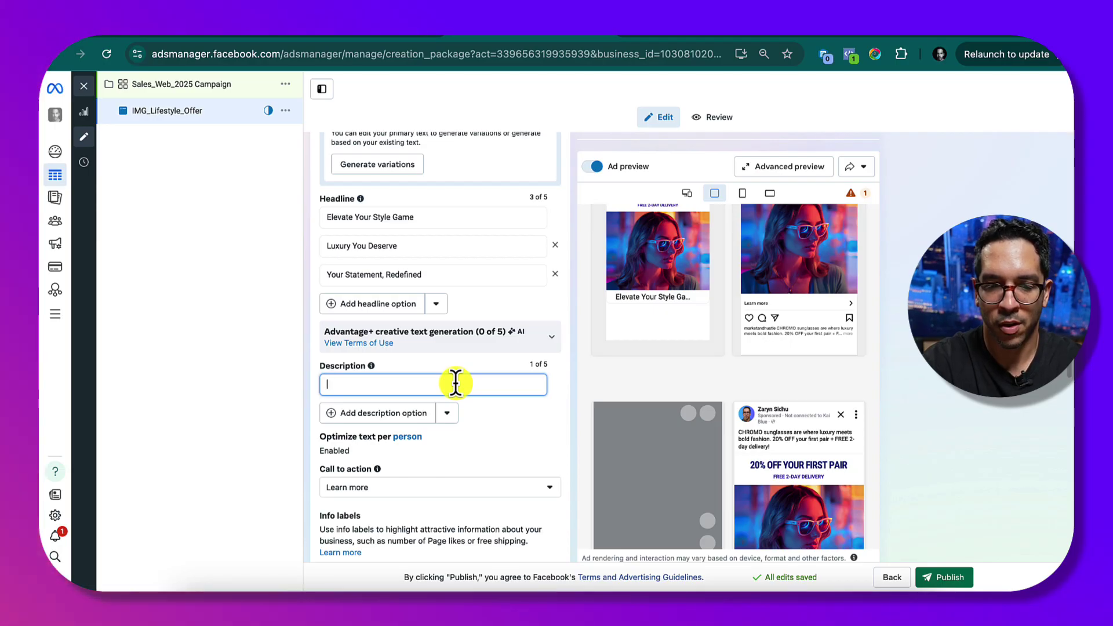
pyautogui.write('Over 900')
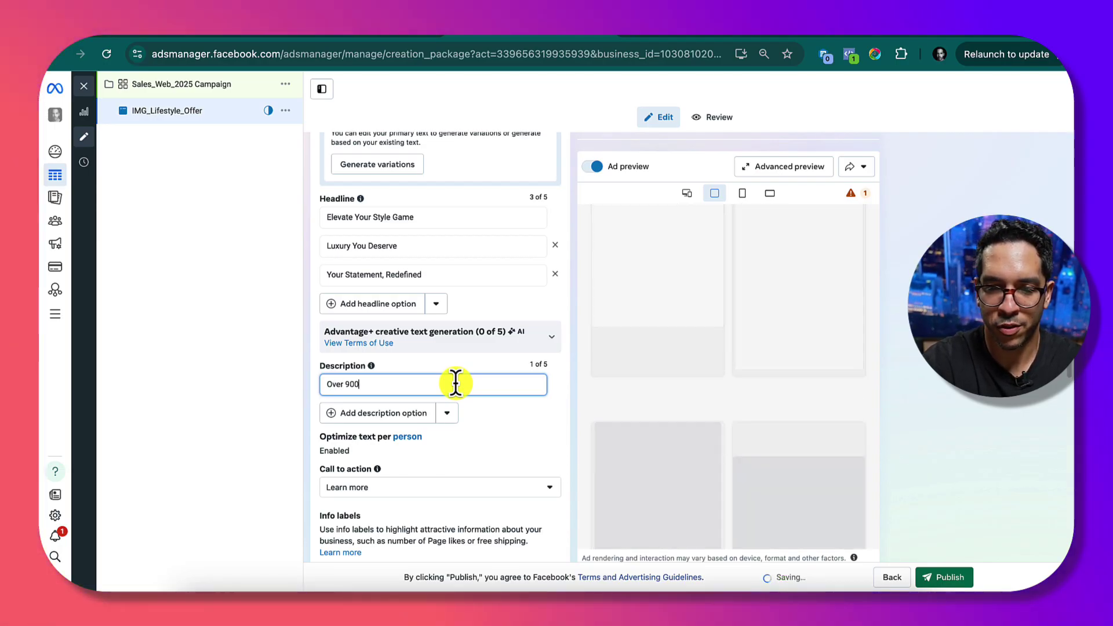
pyautogui.write('+ 5-star ')
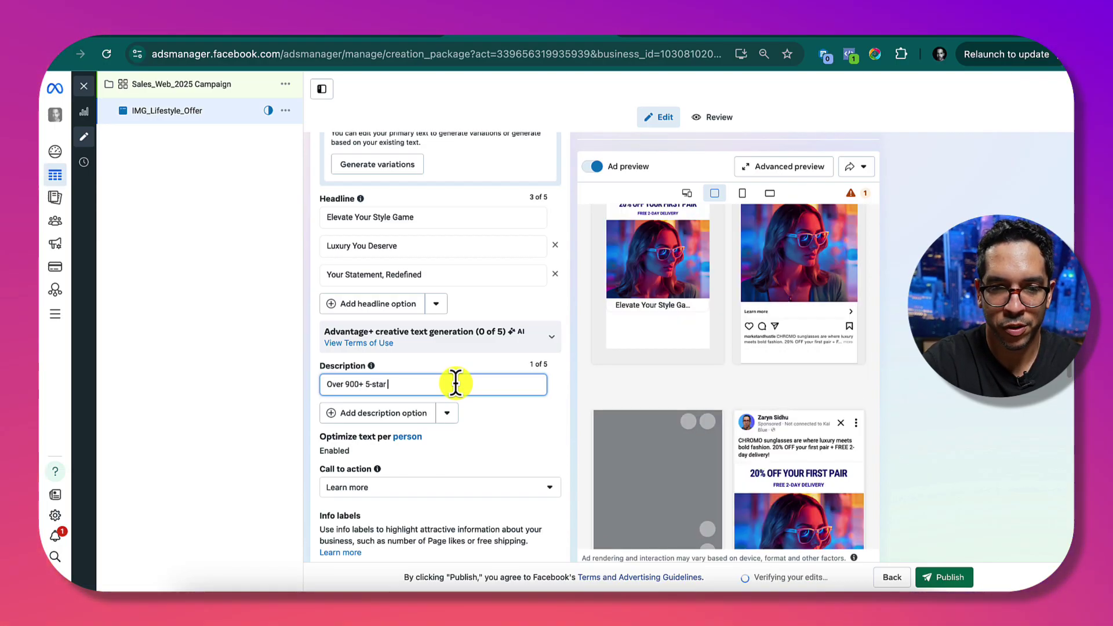
pyautogui.write('Ratings')
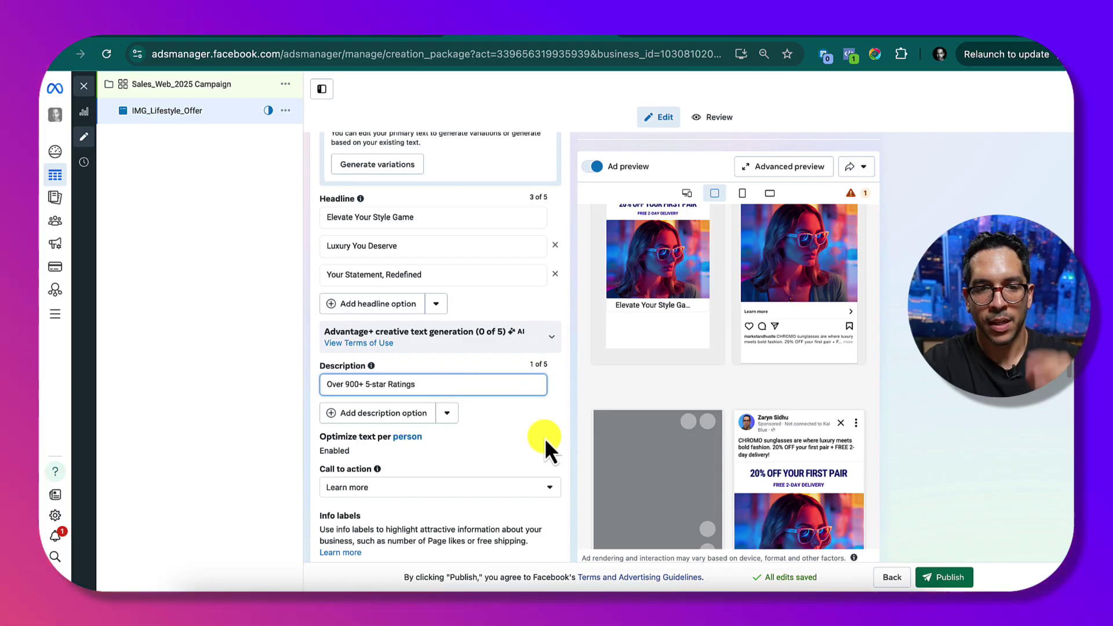
# Set the ad's call to action to Shop now
pyautogui.scroll(-3, 544, 437)
pyautogui.click(435, 352)
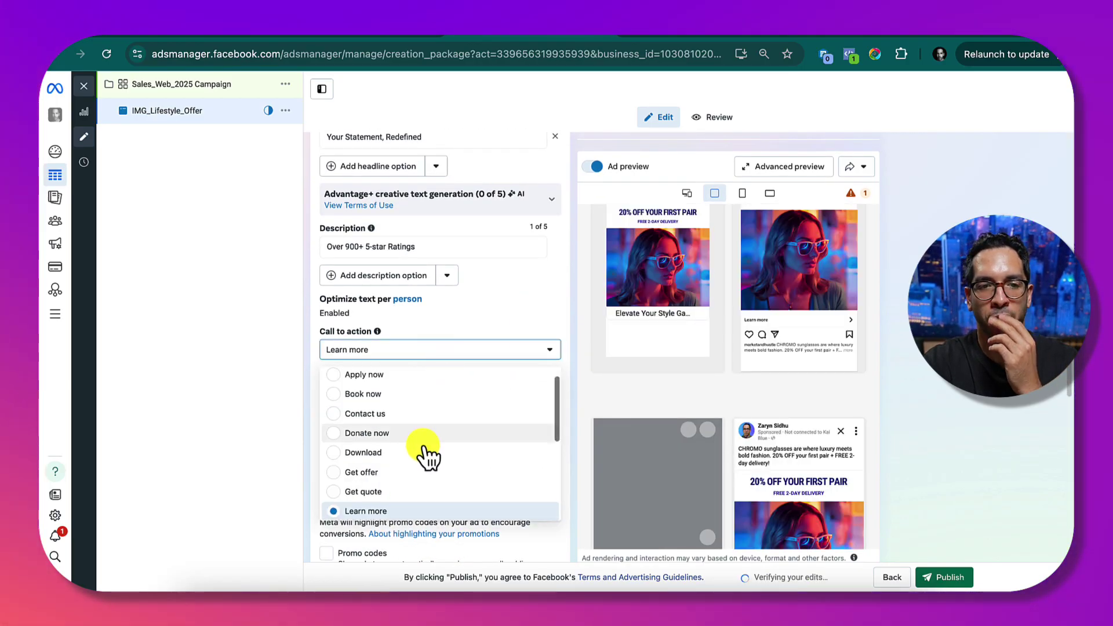
pyautogui.scroll(-3, 426, 455)
pyautogui.click(387, 452)
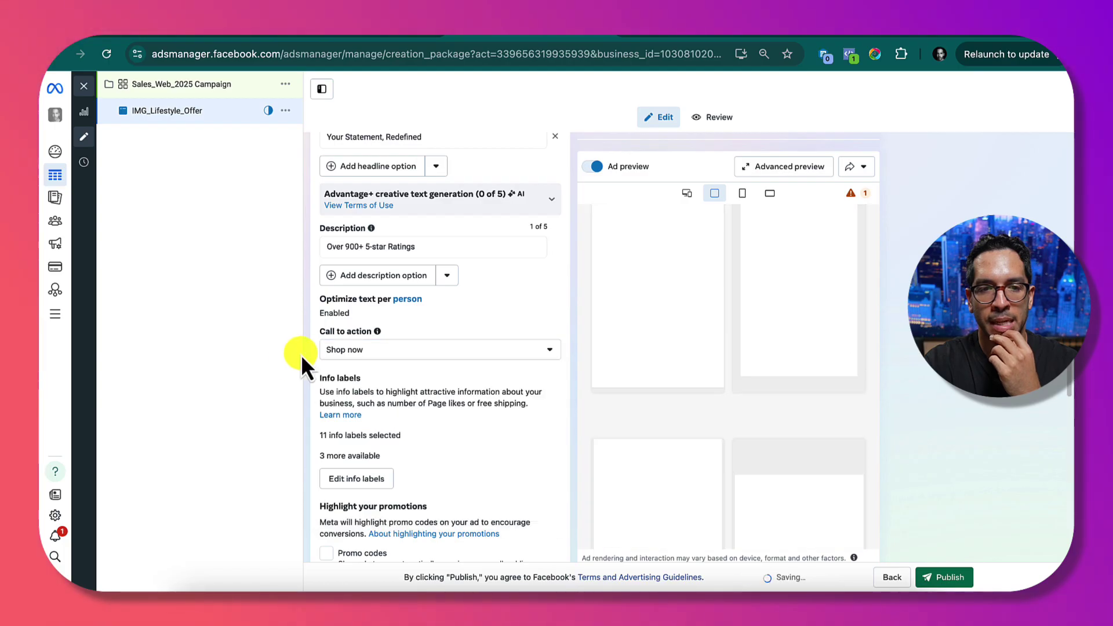
# Create a custom Free shipping info label that applies only to orders over $25.00
pyautogui.scroll(-1, 307, 432)
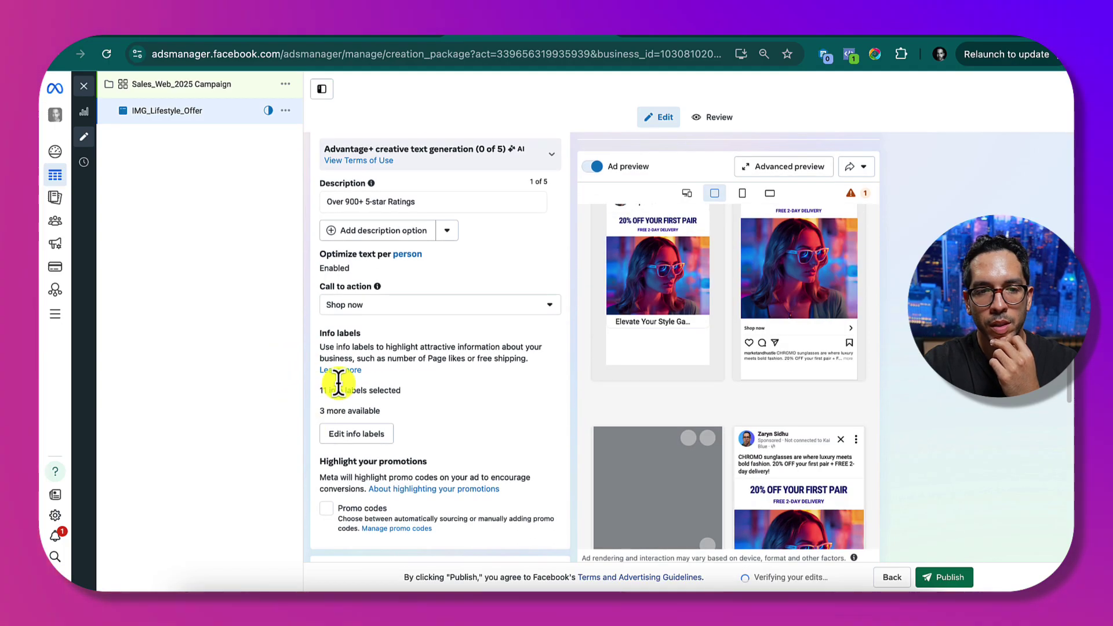
pyautogui.click(362, 435)
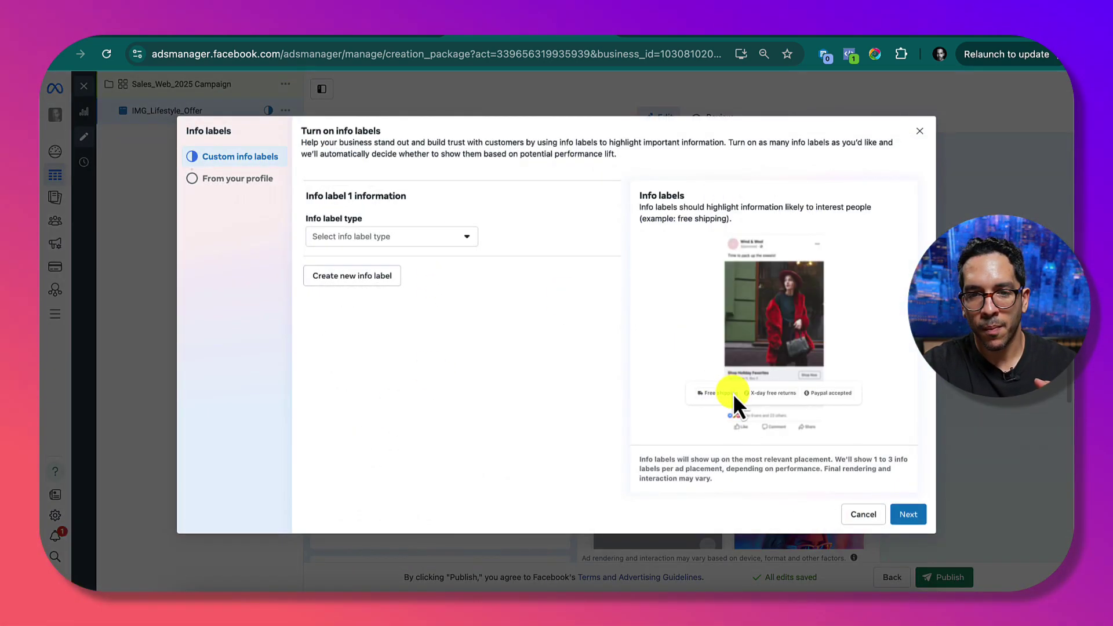
pyautogui.click(404, 243)
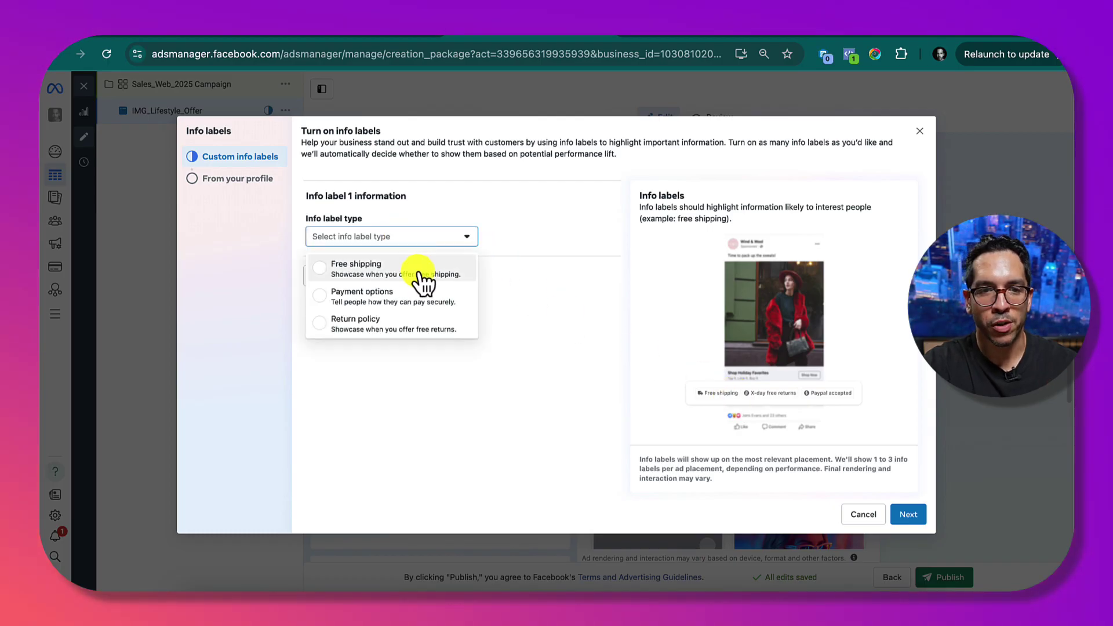
pyautogui.click(324, 282)
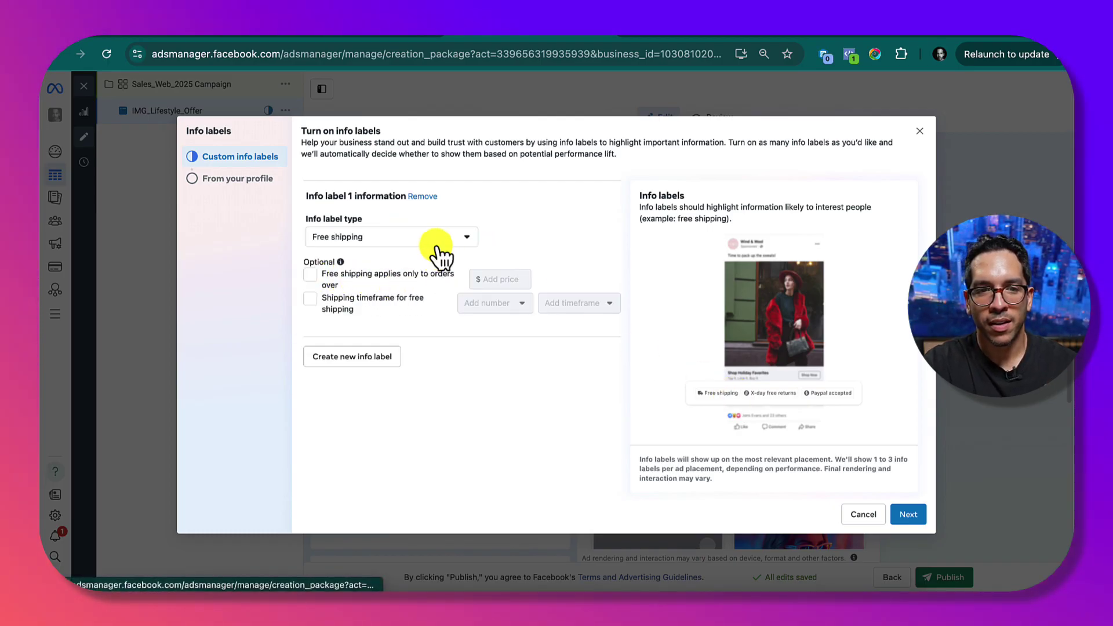
pyautogui.click(311, 276)
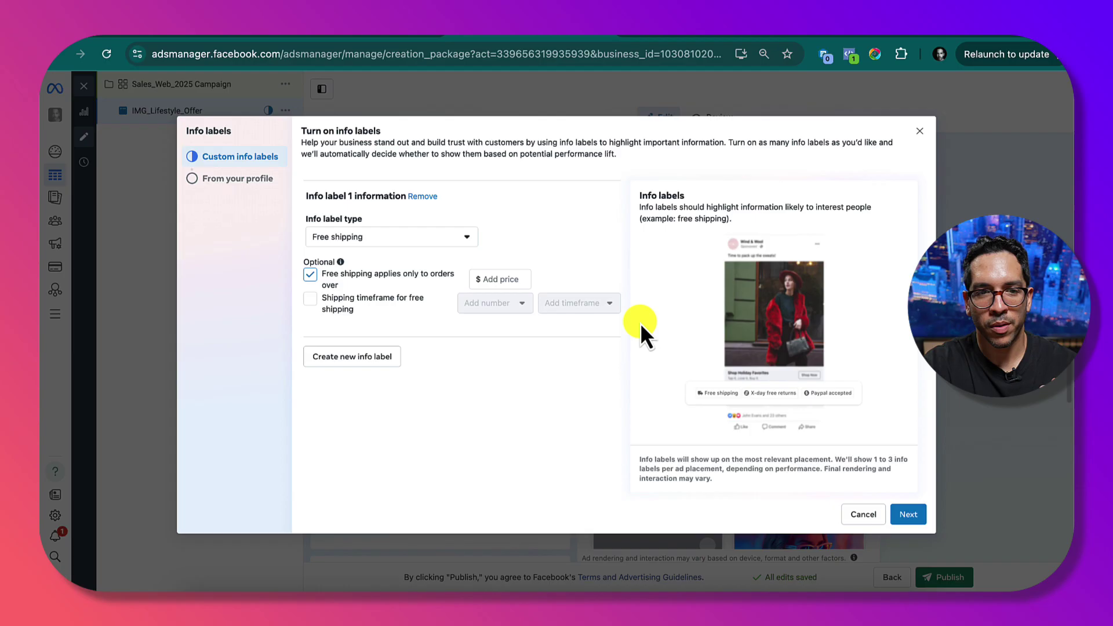
pyautogui.click(508, 280)
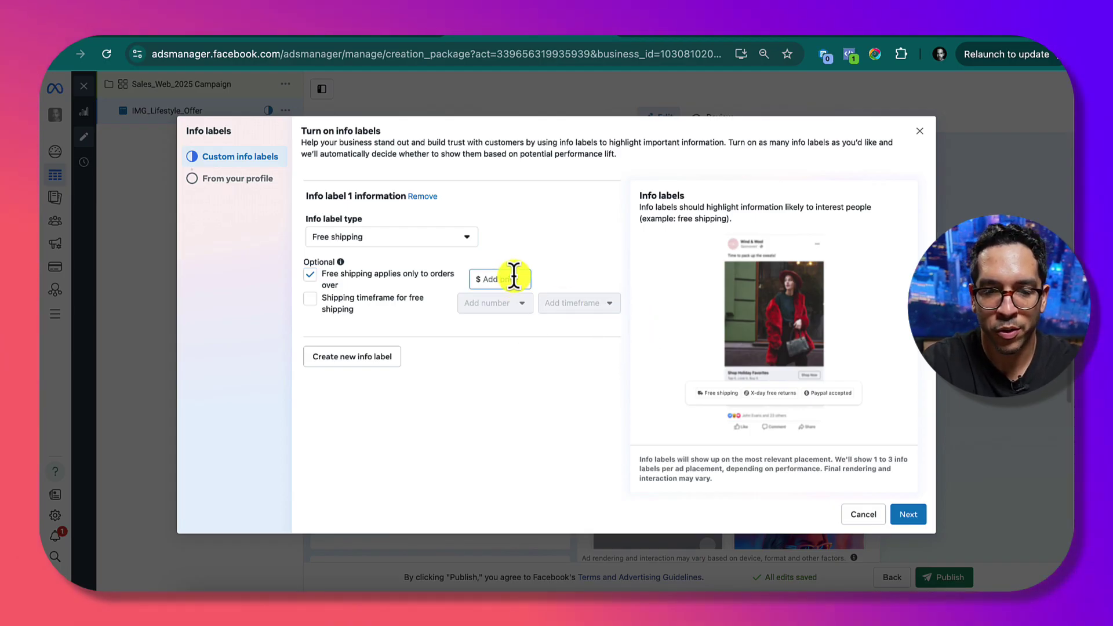
pyautogui.click(525, 248)
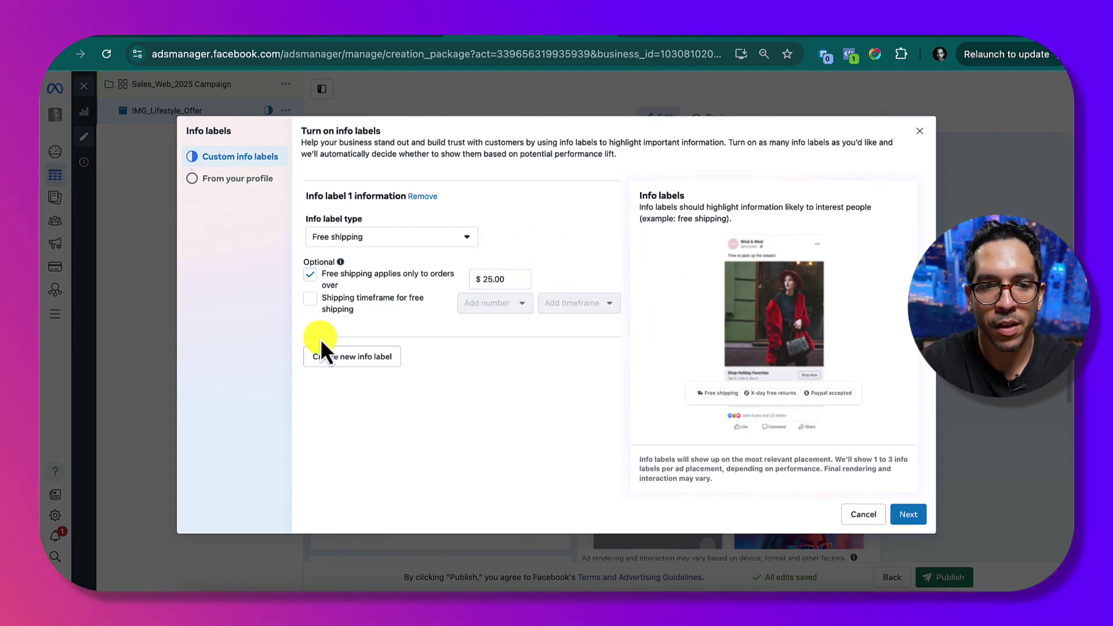
# Add a free shipping timeframe of 1 Week to the info label
pyautogui.click(497, 304)
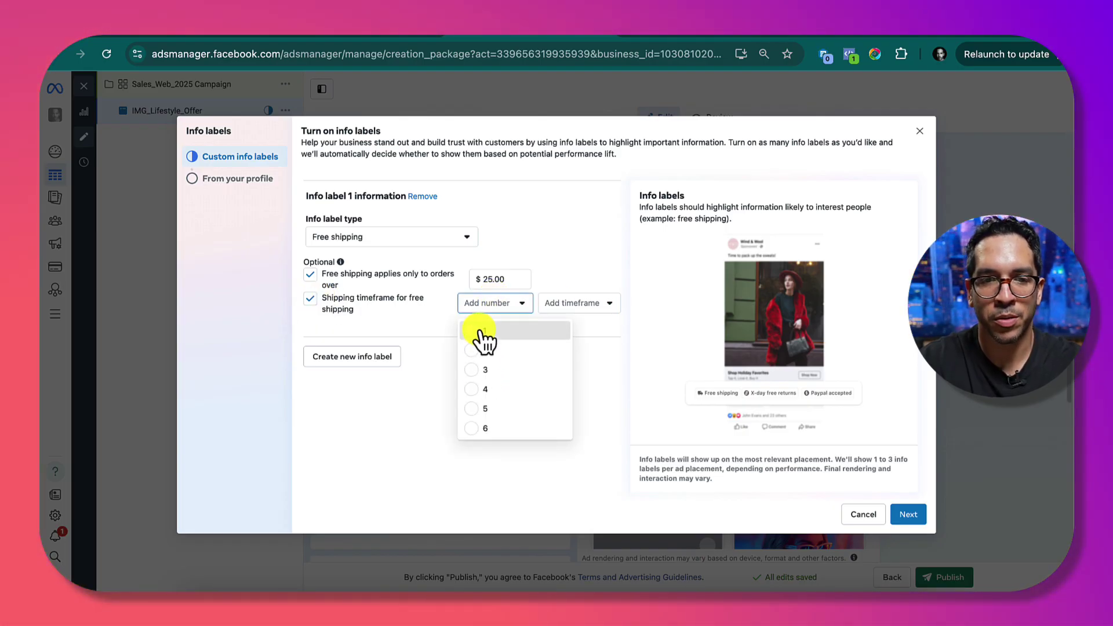
pyautogui.click(484, 331)
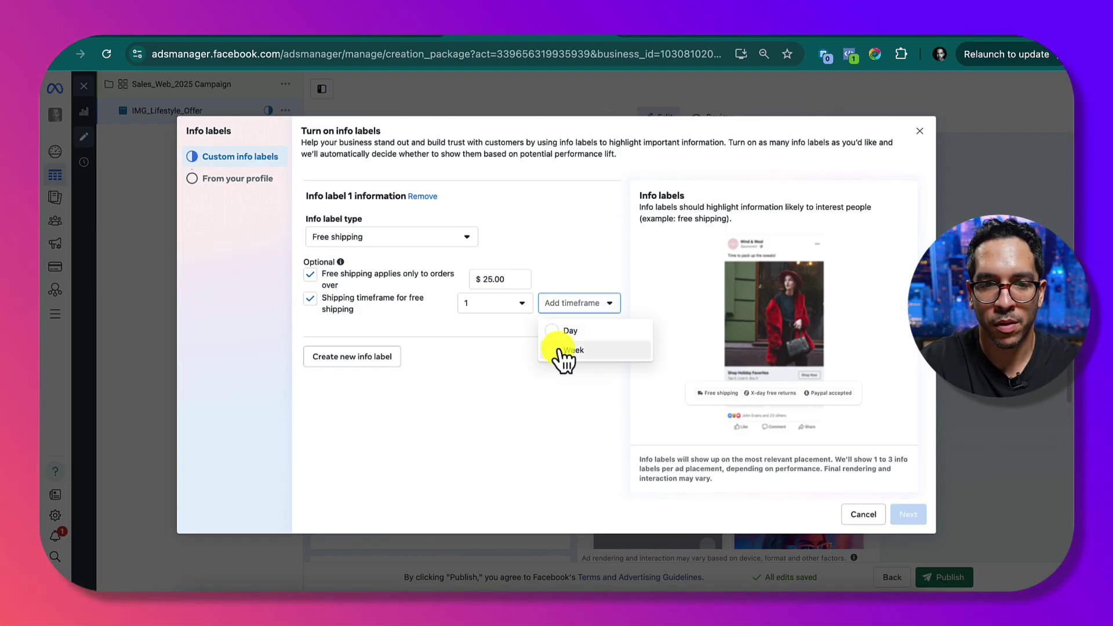
pyautogui.click(571, 350)
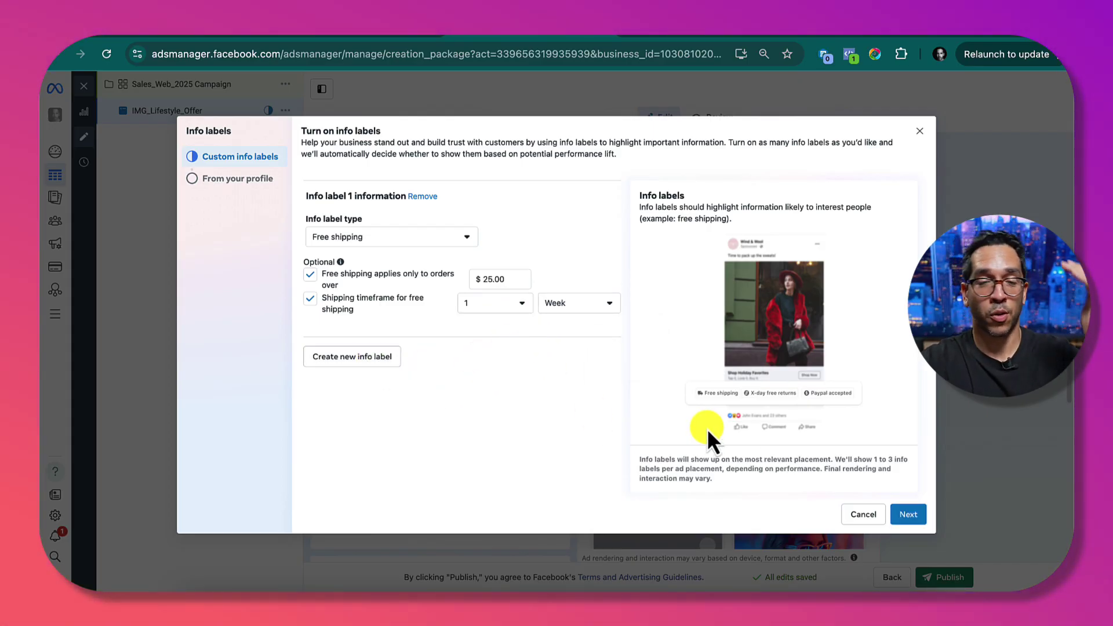
# Look through the sample preview options for the profile-based info labels and save the info label settings with all of them selected
pyautogui.click(923, 516)
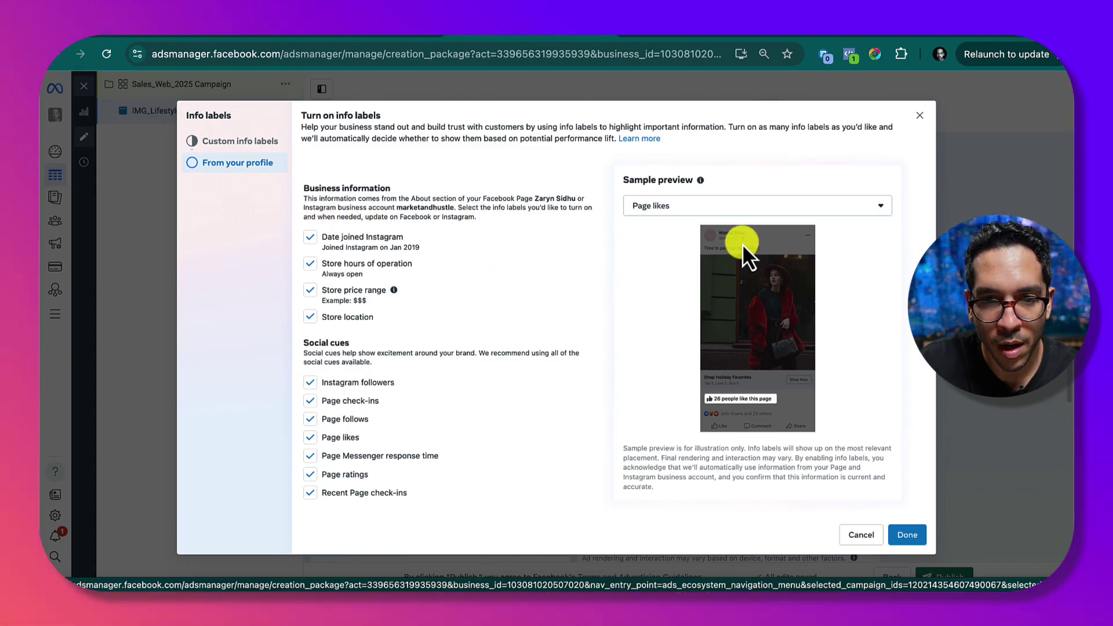
pyautogui.click(693, 207)
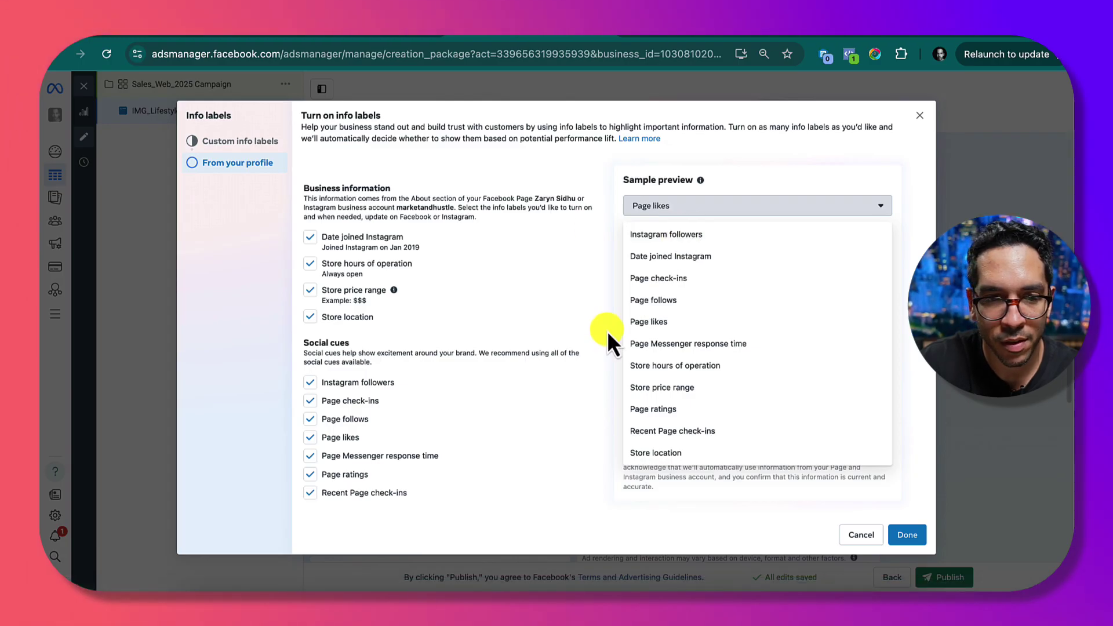
pyautogui.click(907, 535)
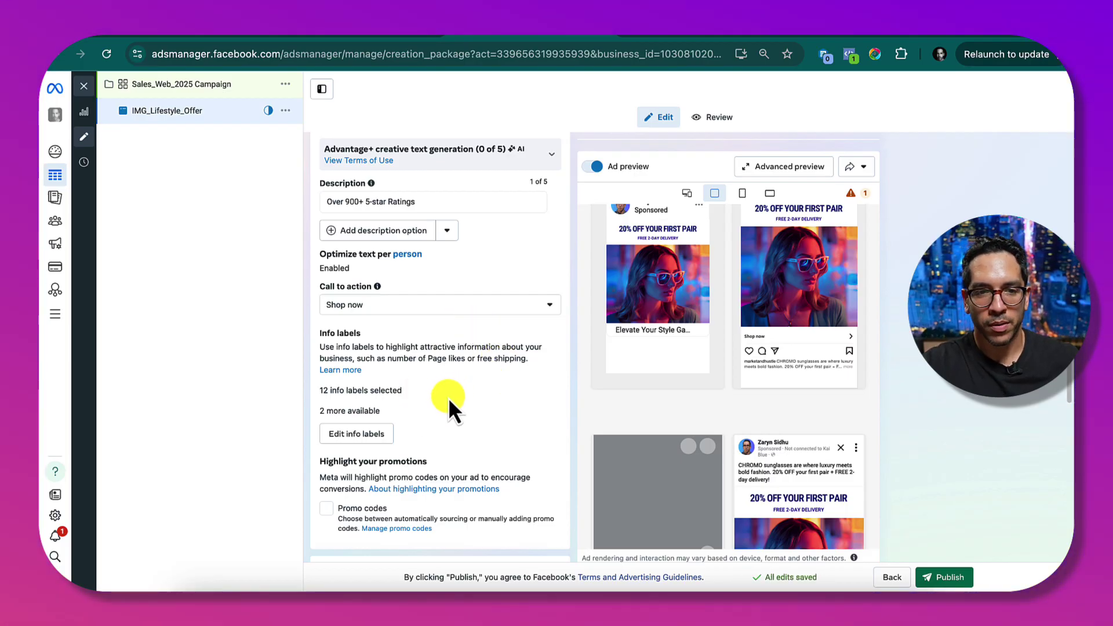
# Enable promo codes to examine the form for adding a code manually, and disable them again without adding one
pyautogui.scroll(-2, 447, 398)
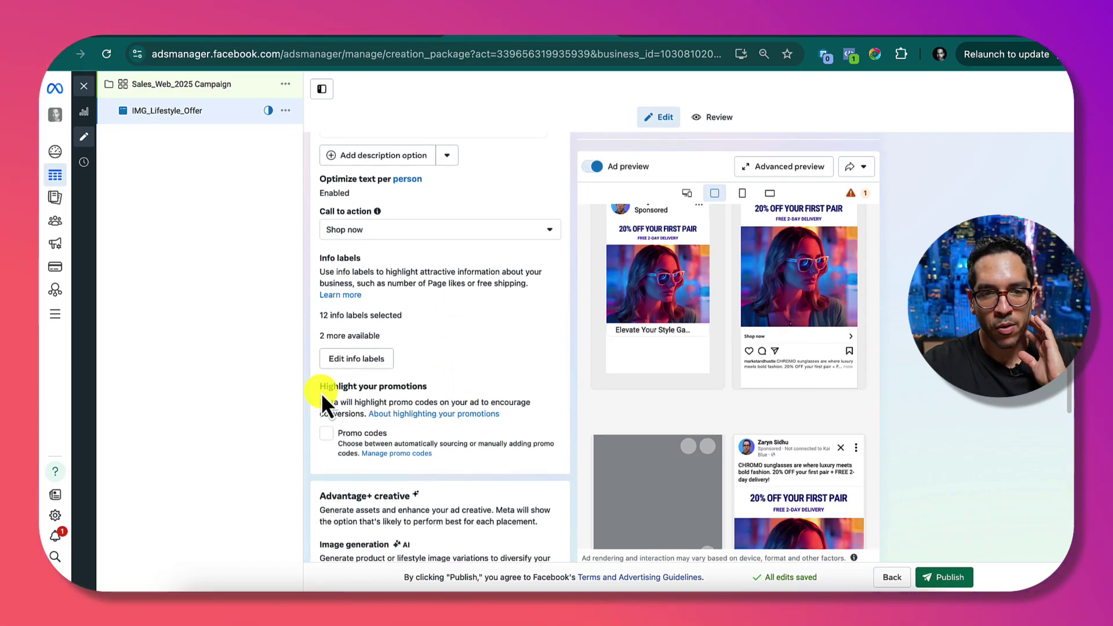
pyautogui.click(328, 436)
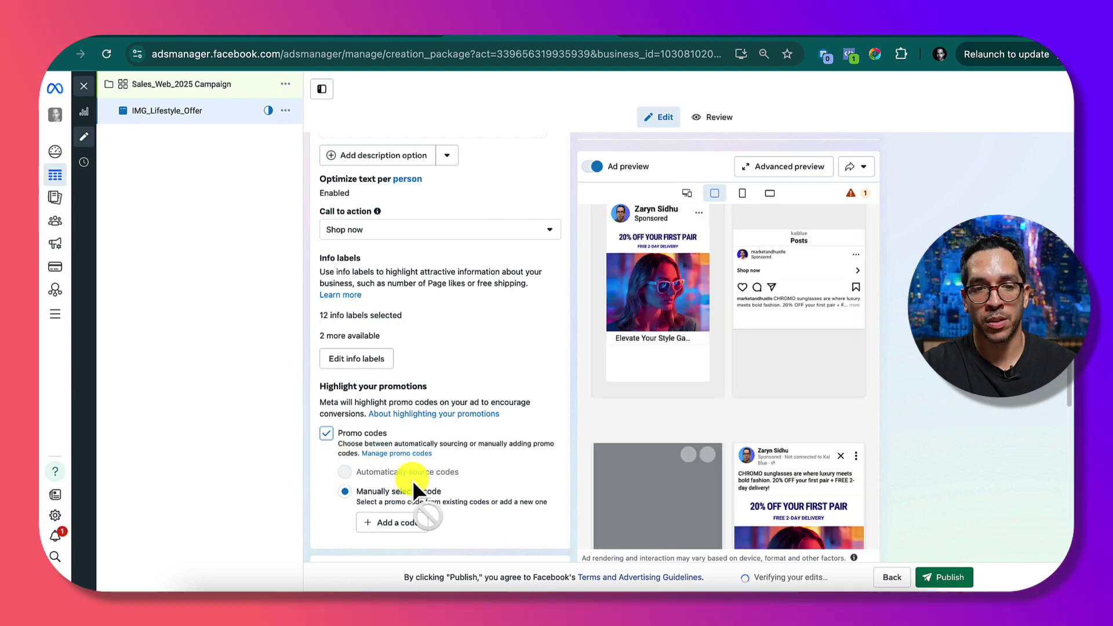
pyautogui.moveTo(411, 475)
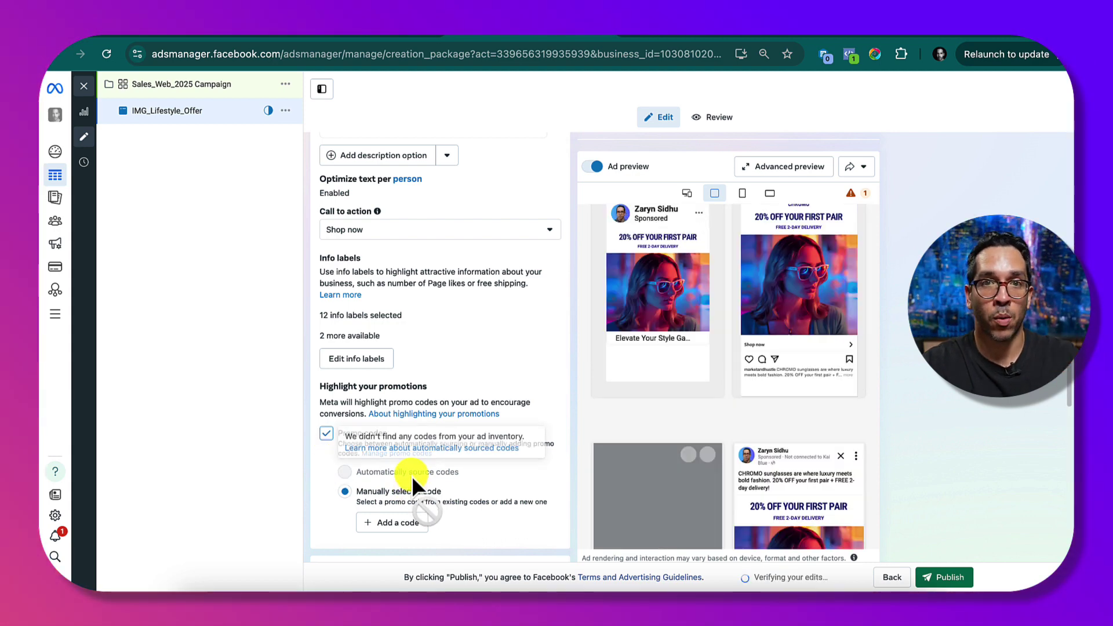
pyautogui.click(422, 528)
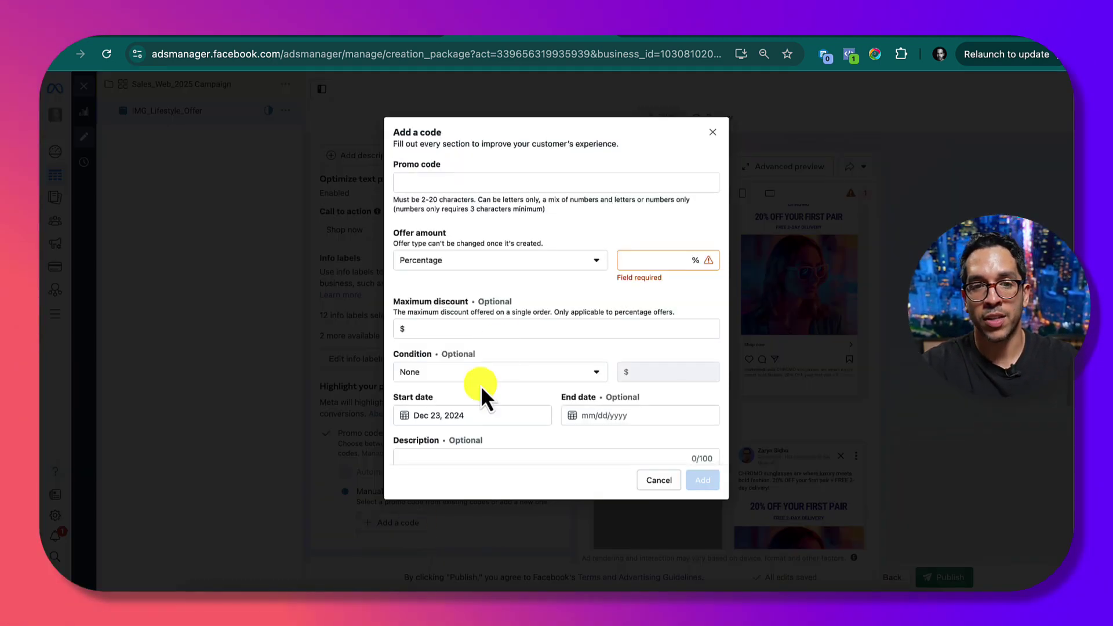
pyautogui.click(492, 191)
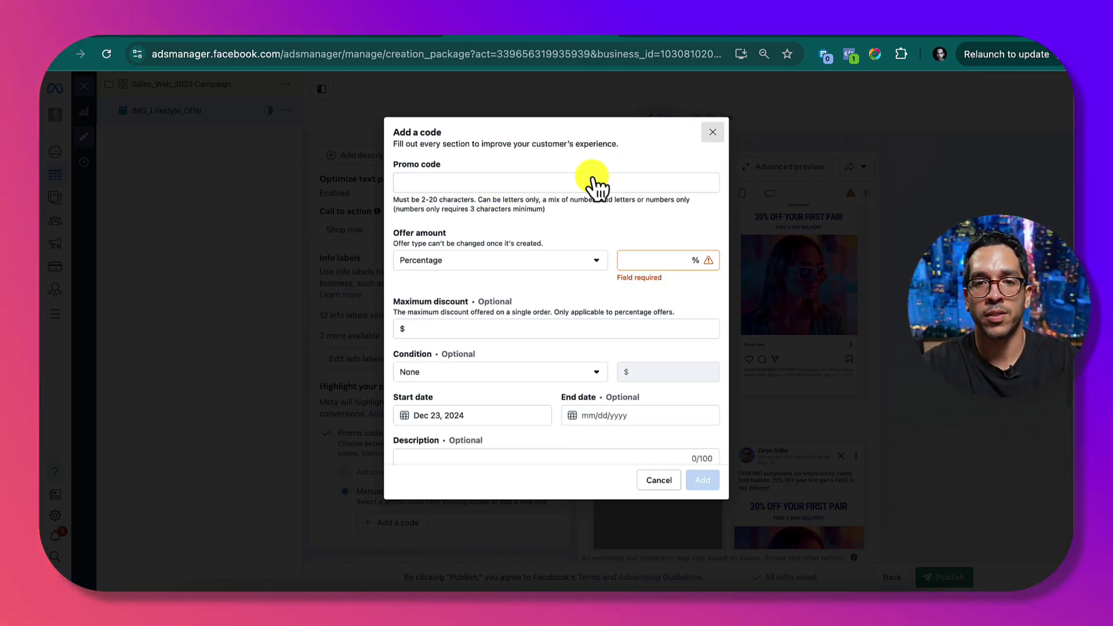
pyautogui.click(215, 366)
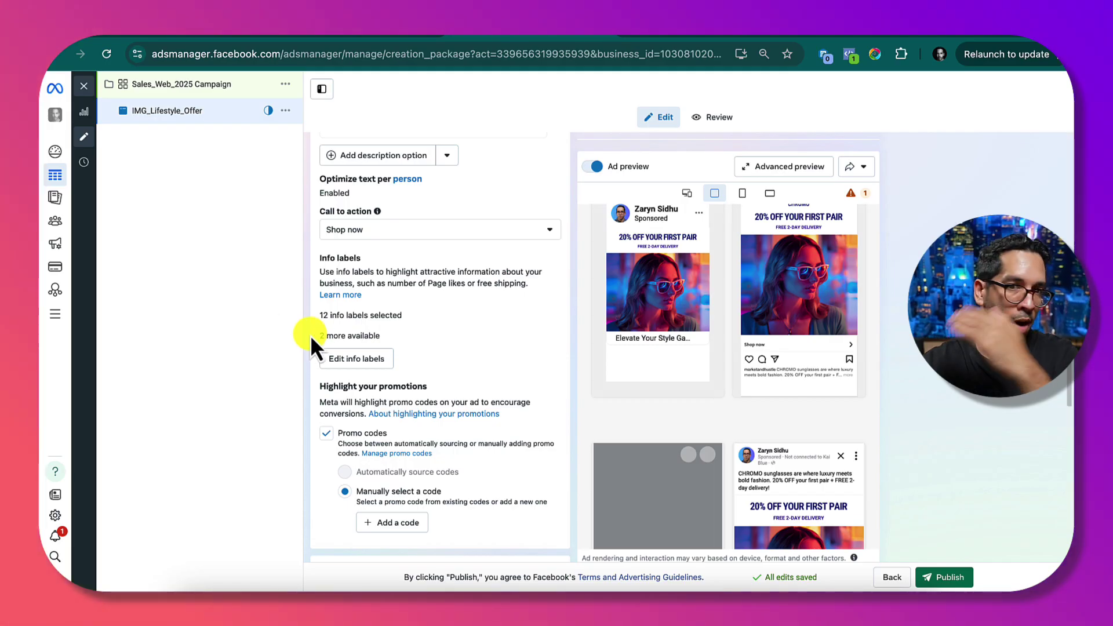
pyautogui.scroll(-3, 311, 334)
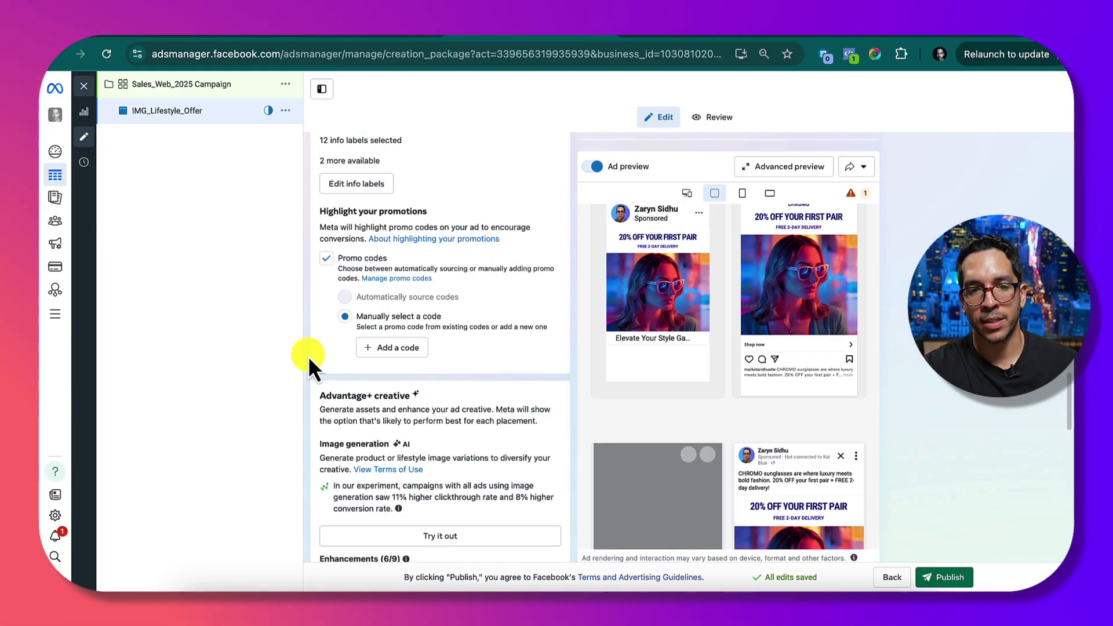
pyautogui.click(328, 254)
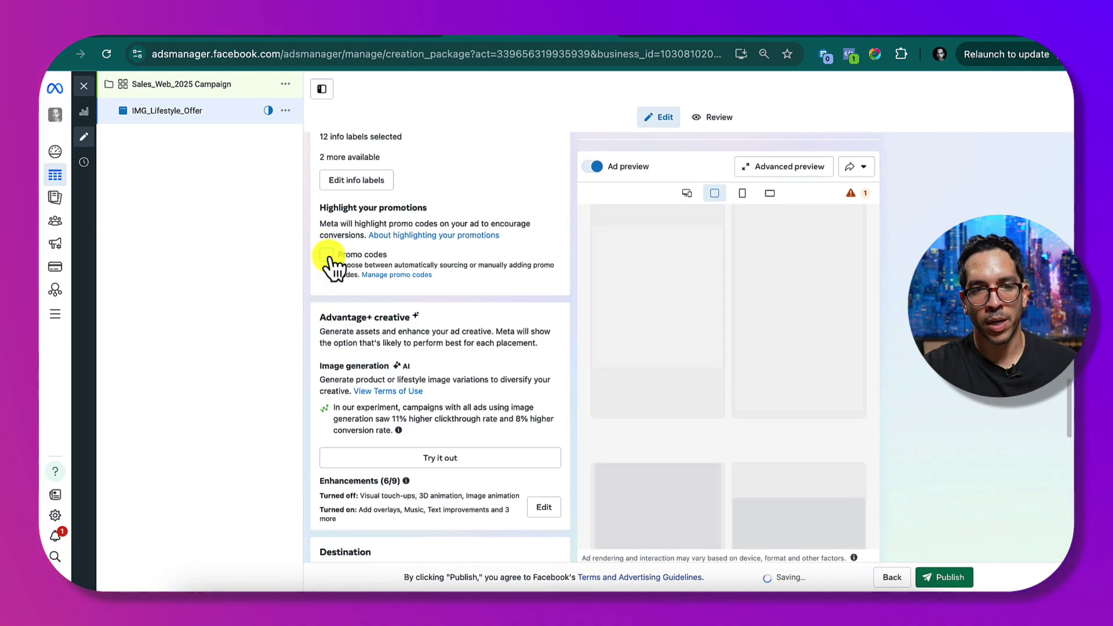
# Enter the chromosunglasses.com address as the website URL of the ad's destination
pyautogui.scroll(-1, 310, 282)
pyautogui.scroll(-2, 310, 284)
pyautogui.scroll(2, 316, 310)
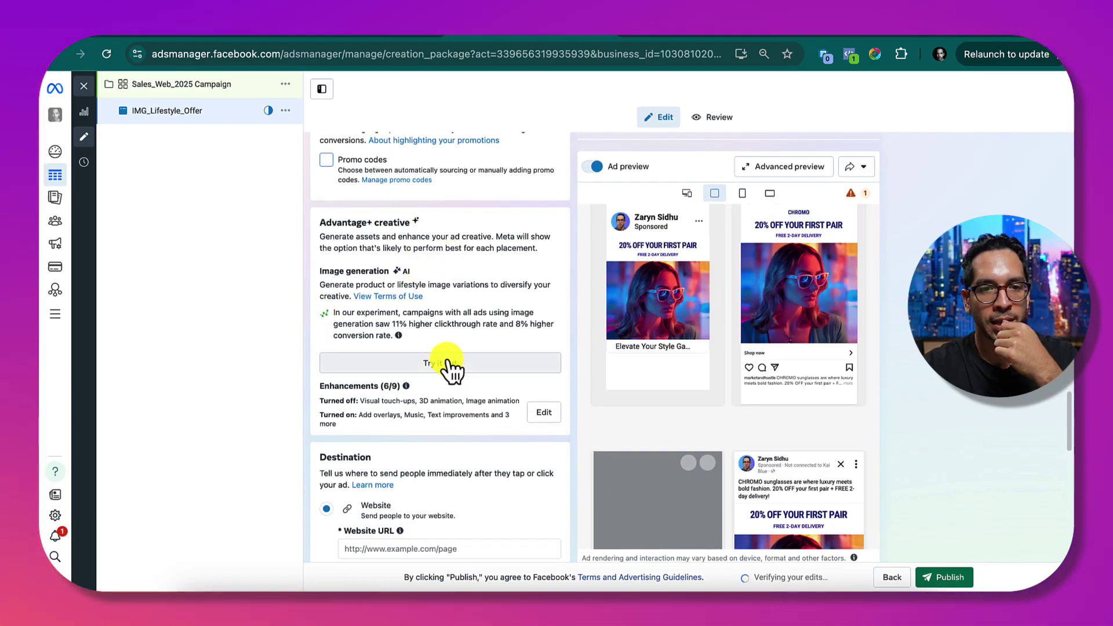
pyautogui.scroll(-1, 466, 343)
pyautogui.scroll(-2, 466, 344)
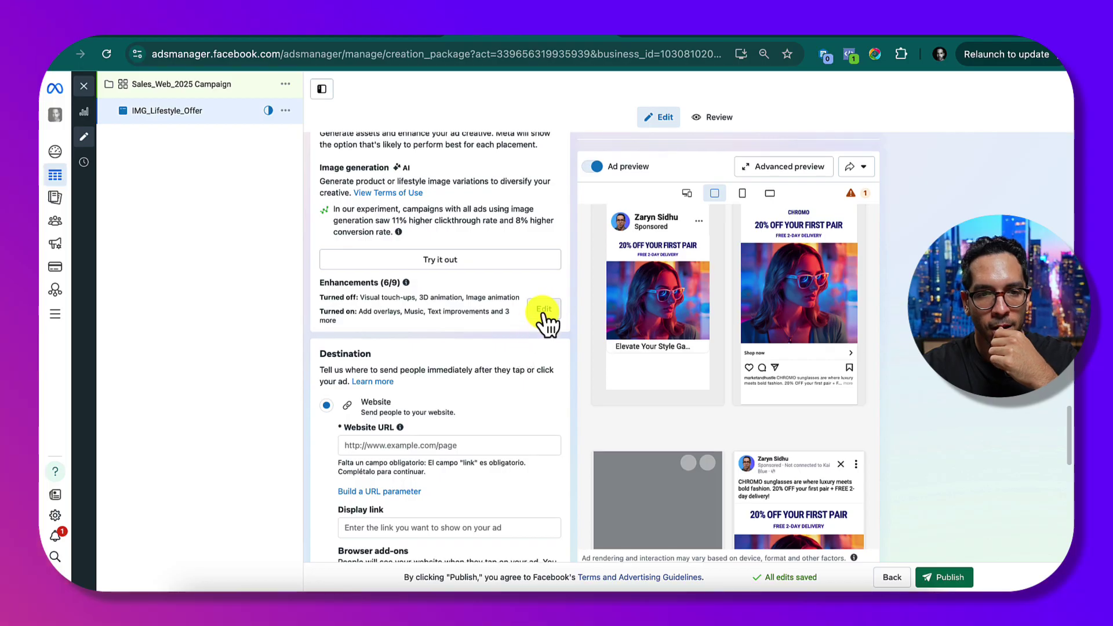
pyautogui.scroll(-1, 407, 348)
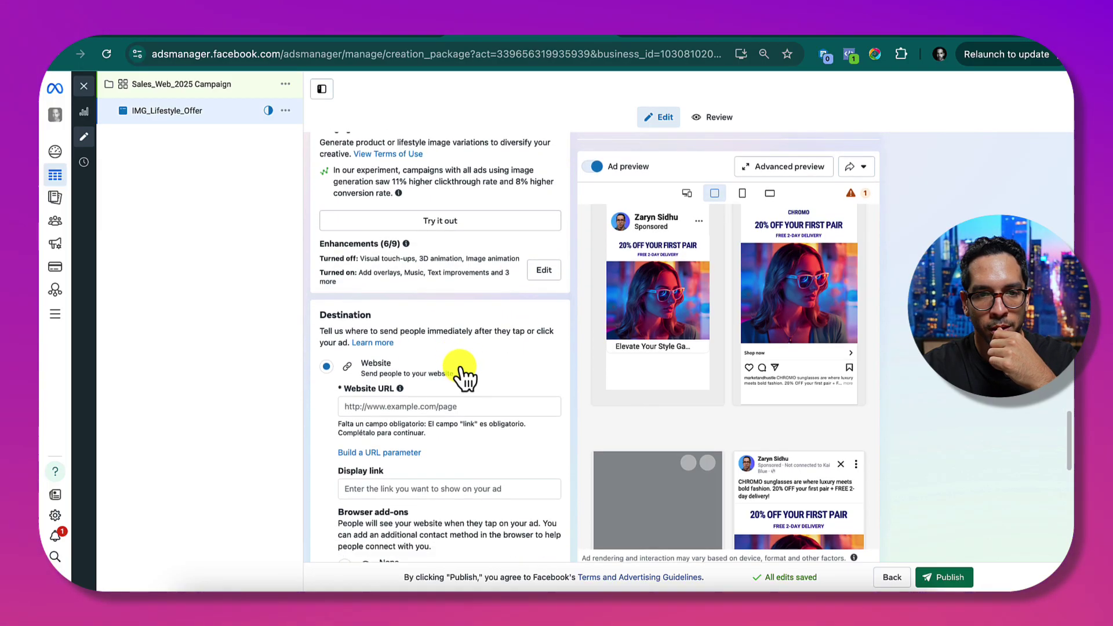
pyautogui.scroll(-2, 467, 356)
pyautogui.click(450, 351)
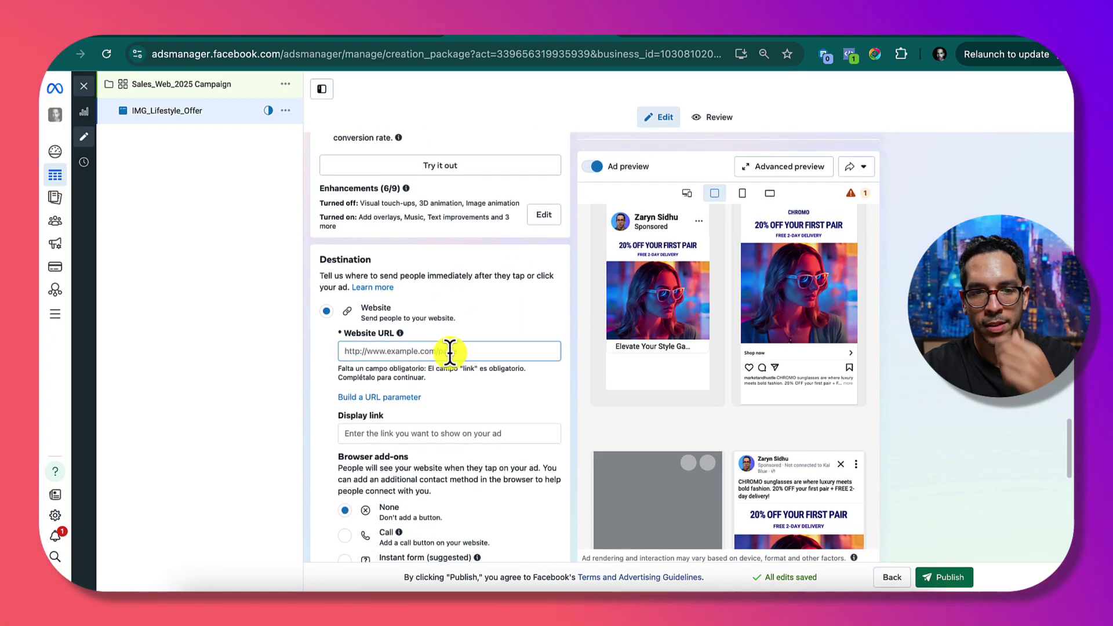
pyautogui.write('ht')
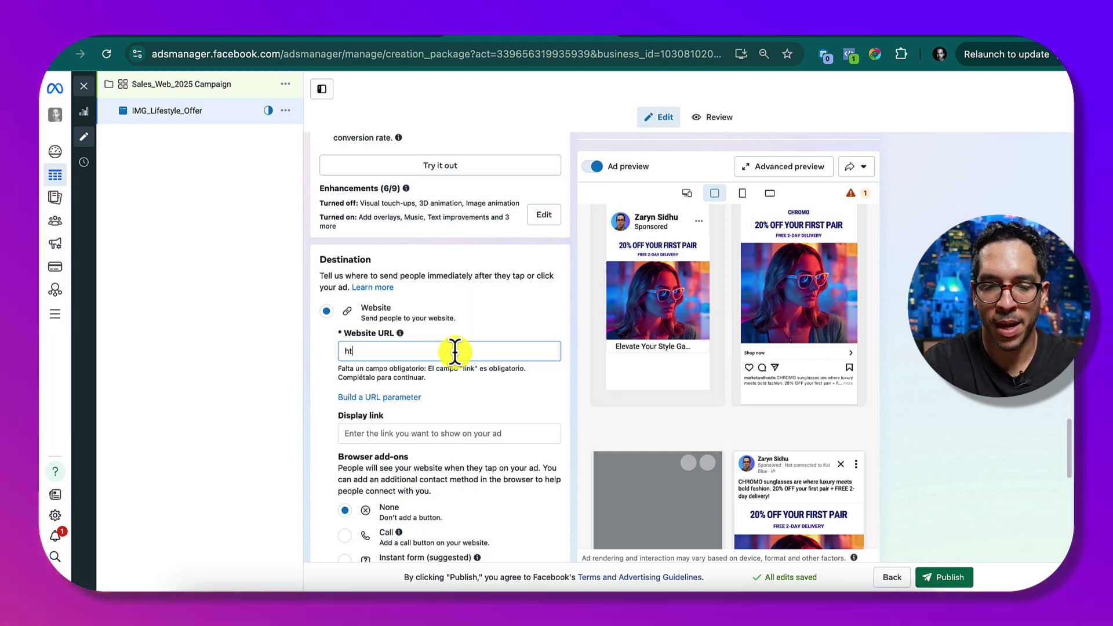
pyautogui.write('tps')
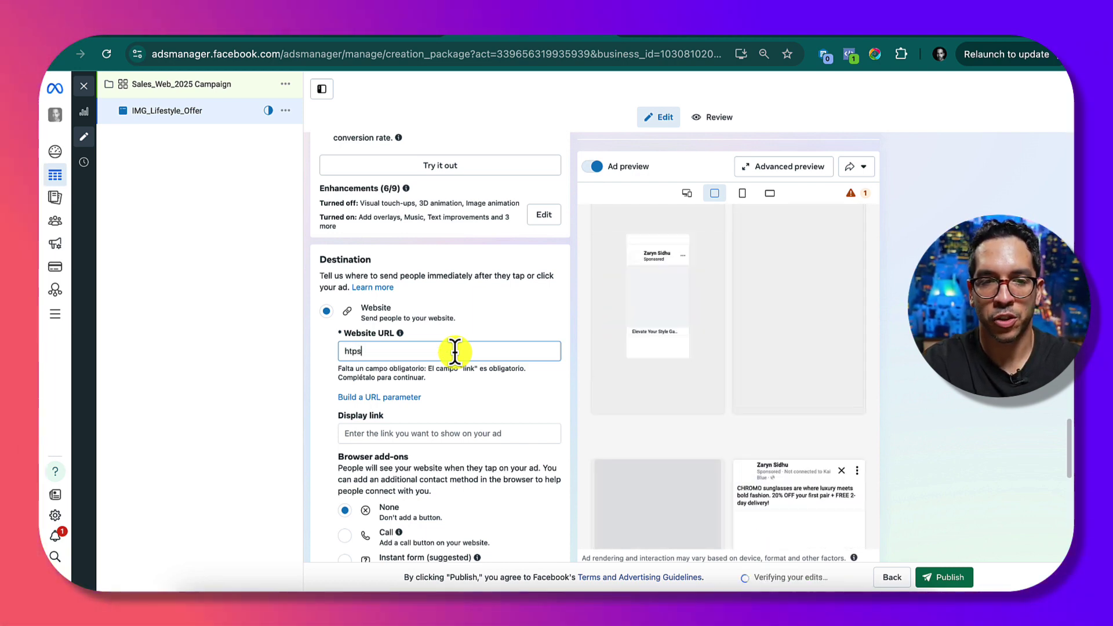
pyautogui.write('://')
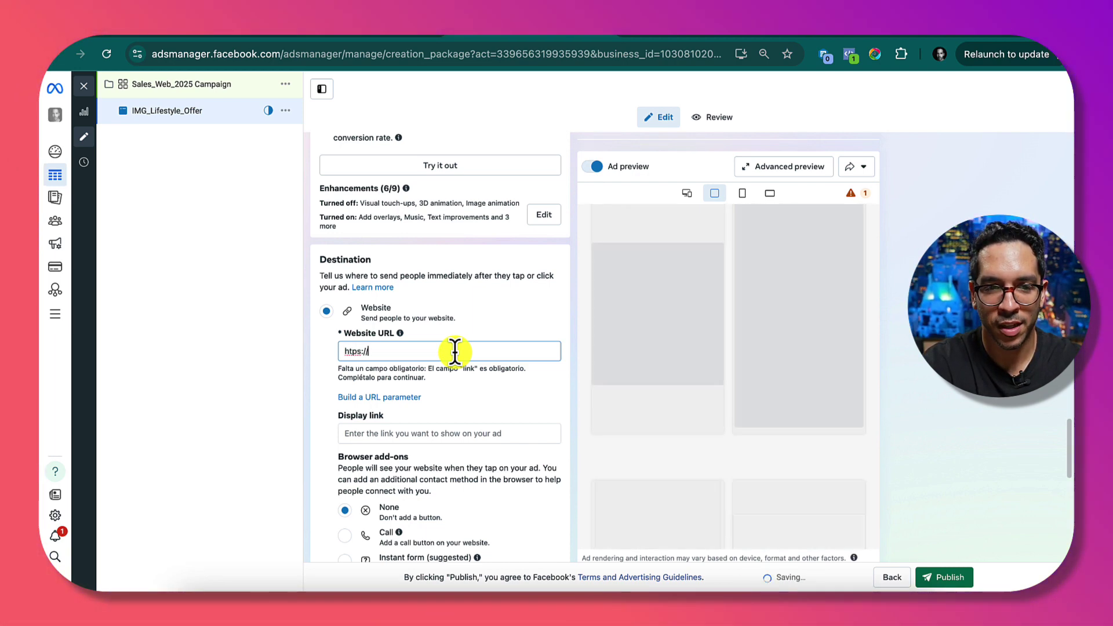
pyautogui.write('chromosunglas')
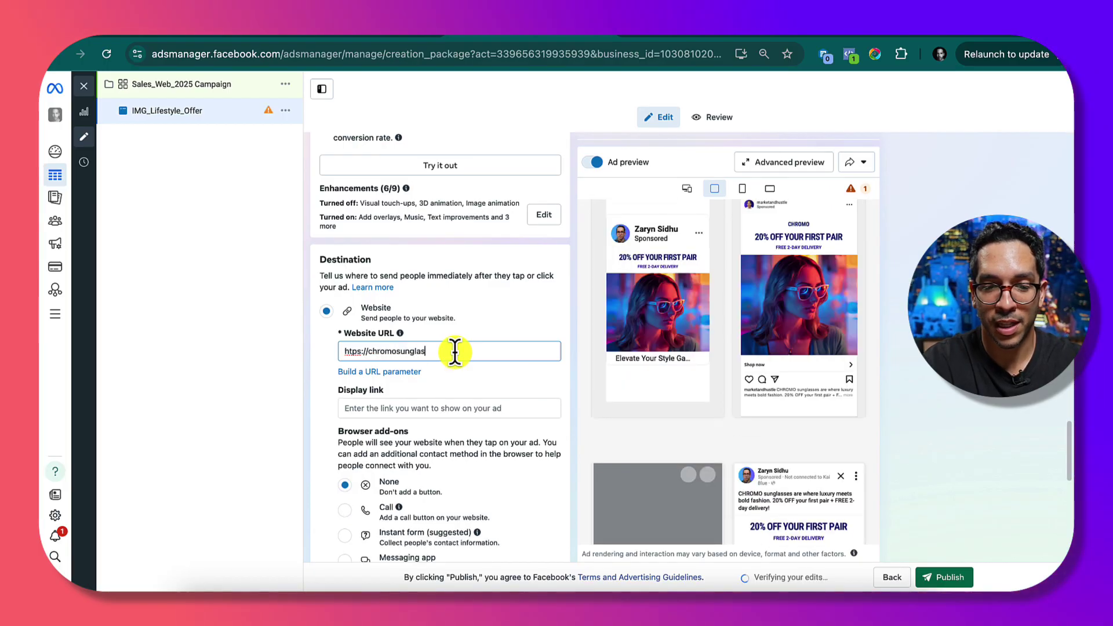
pyautogui.write('ses.com')
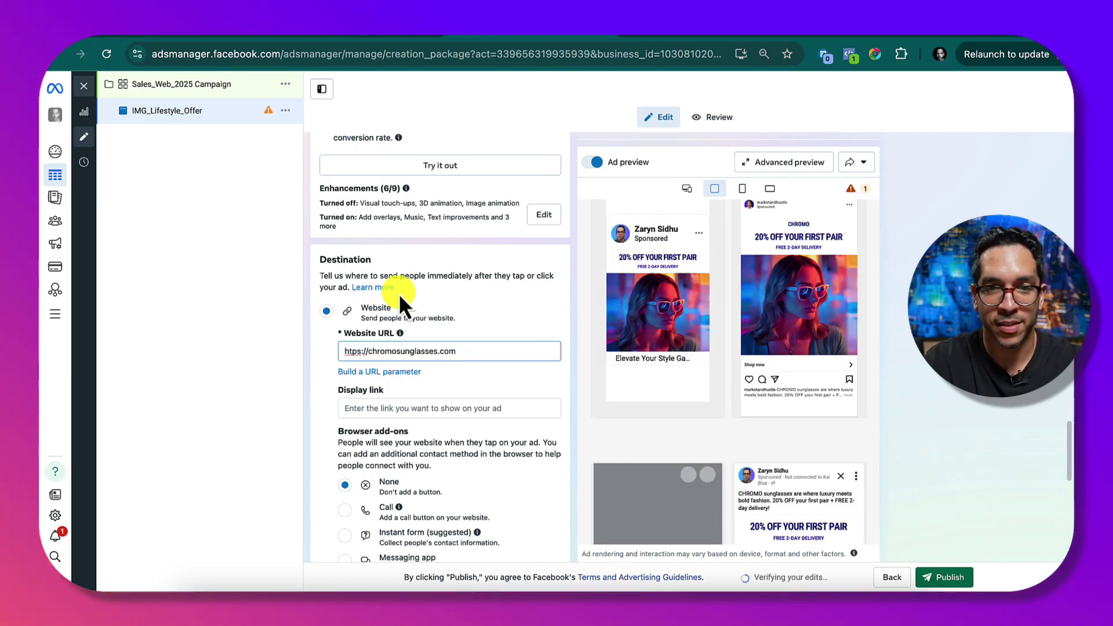
pyautogui.click(409, 400)
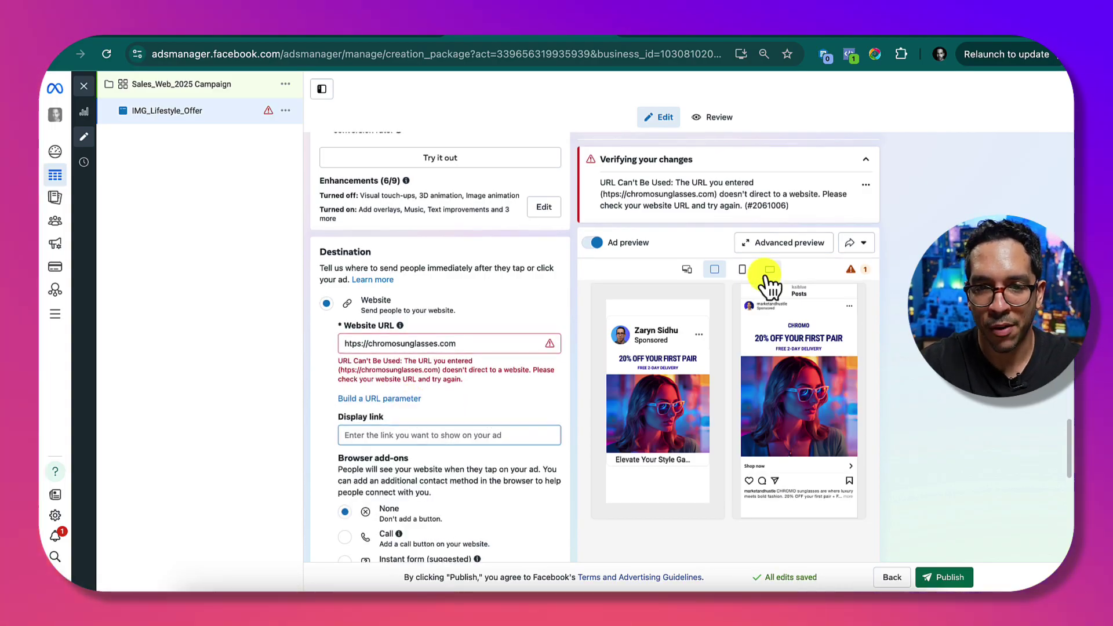
pyautogui.click(692, 277)
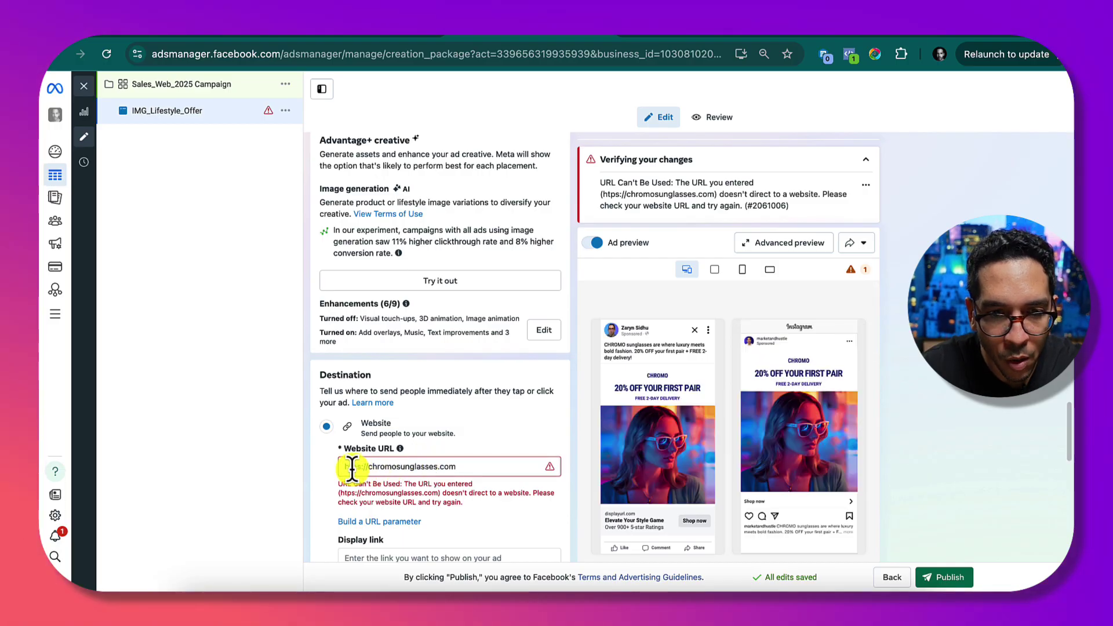
pyautogui.click(470, 446)
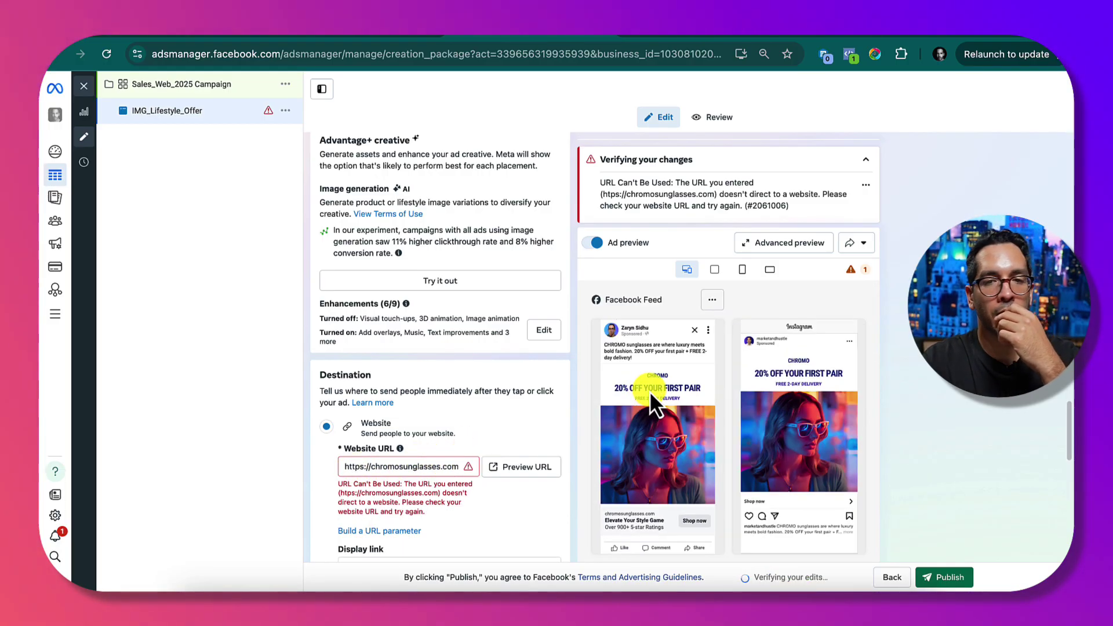
pyautogui.scroll(-2, 656, 406)
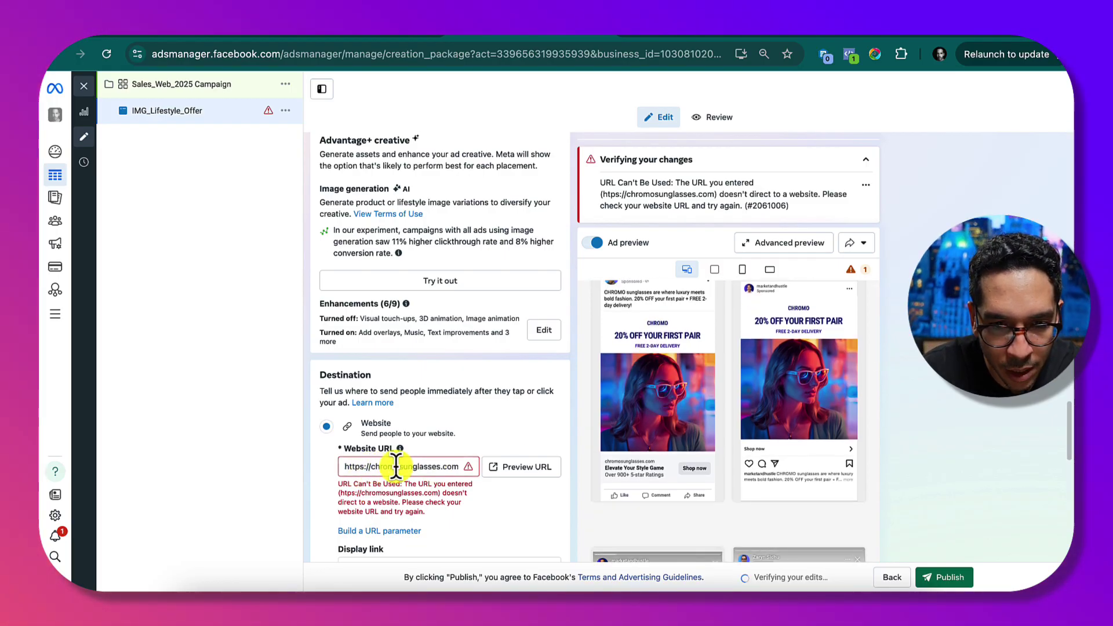
pyautogui.scroll(-1, 412, 478)
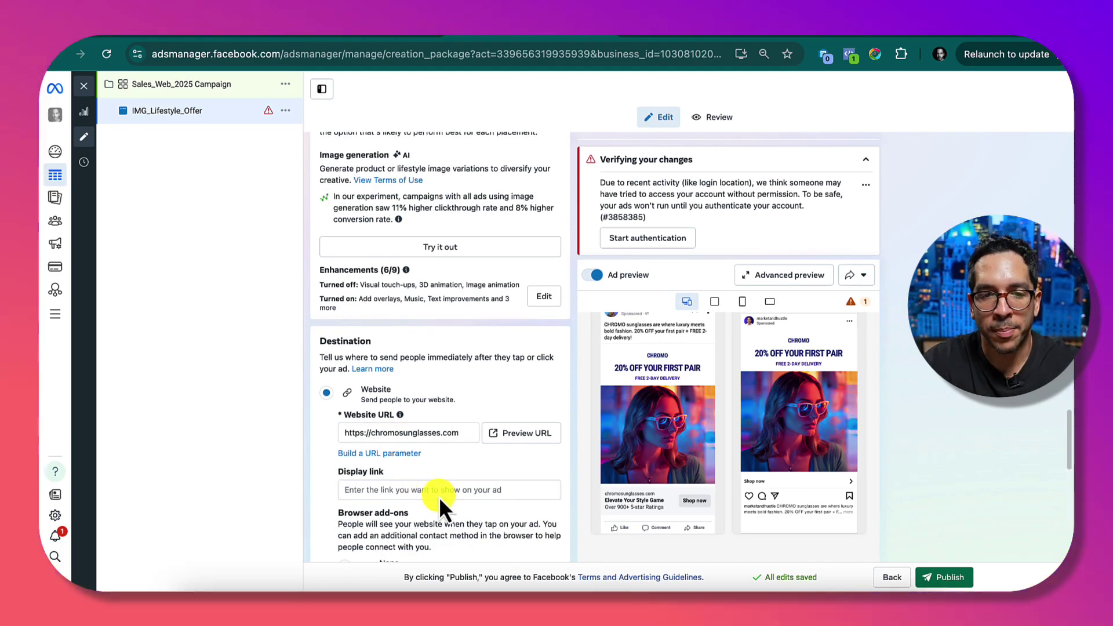
pyautogui.click(438, 492)
pyautogui.write('www.Chr')
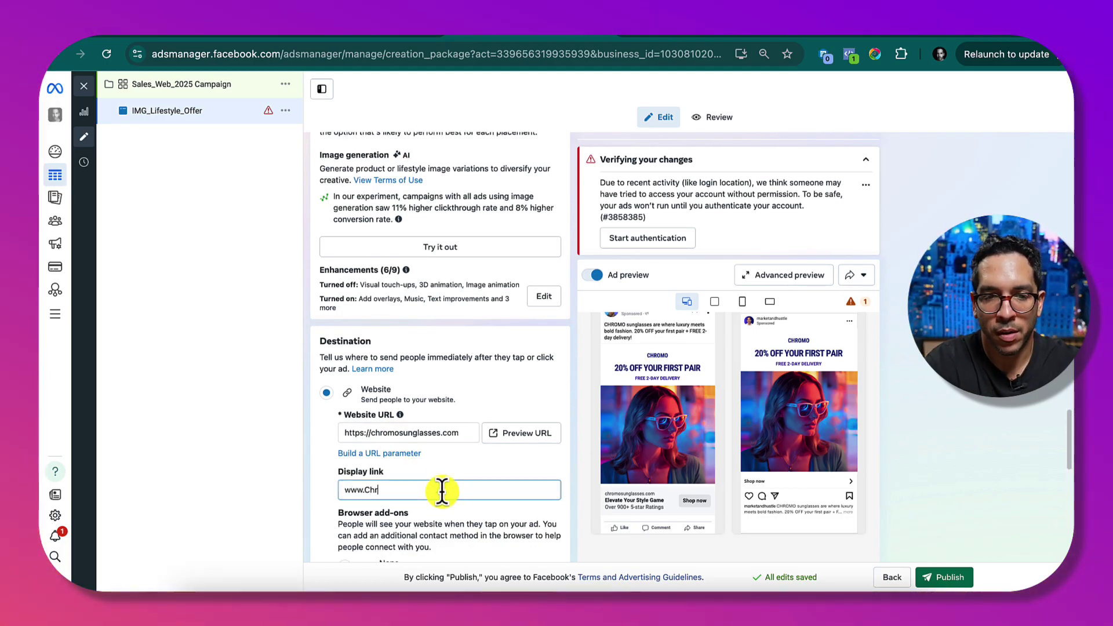
pyautogui.write('omoSungla')
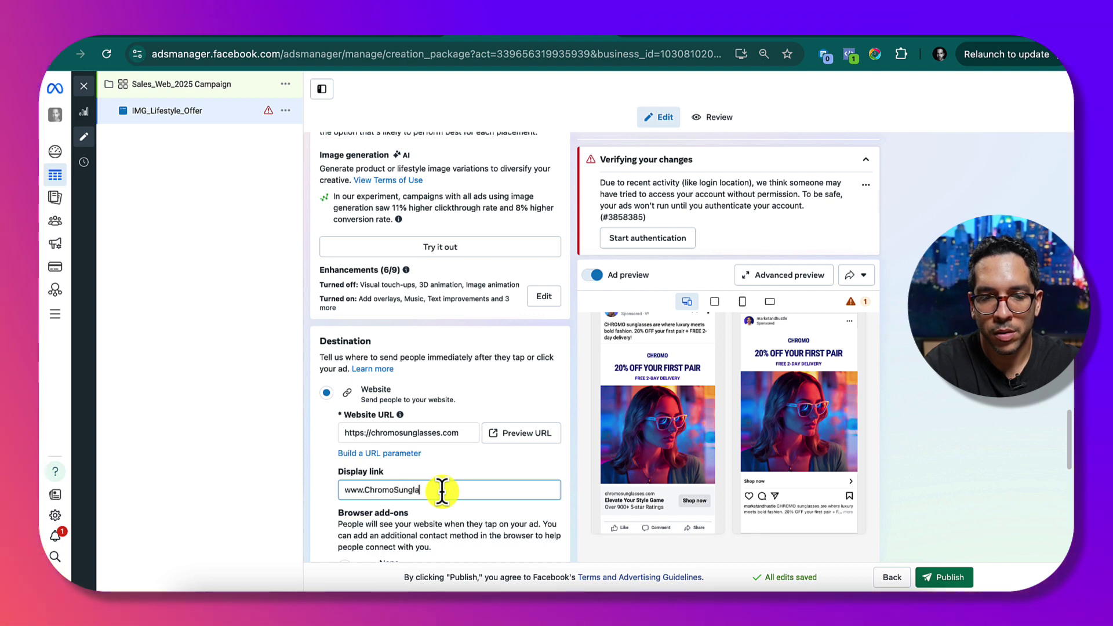
pyautogui.write('sses.com')
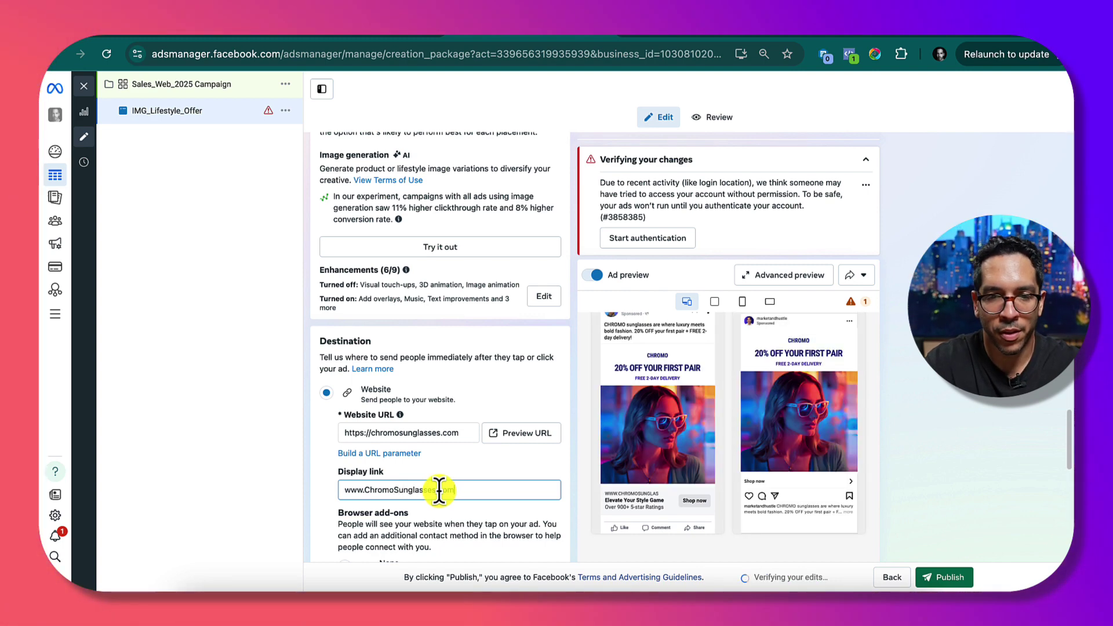
pyautogui.moveTo(364, 490); pyautogui.dragTo(326, 489)
pyautogui.press('BackSpace')
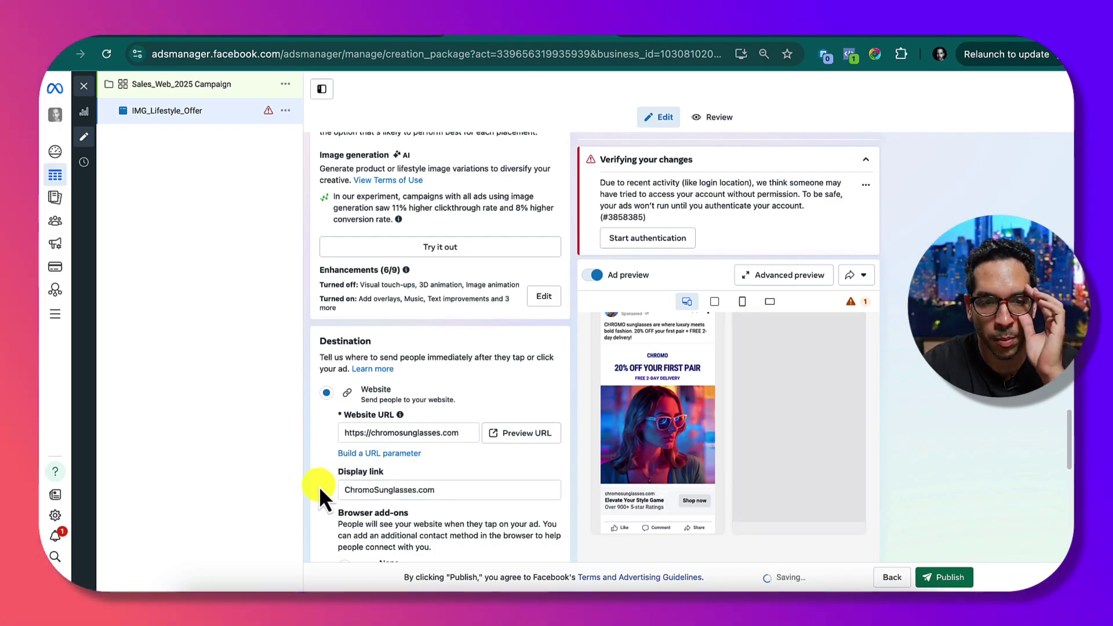
# Review the browser add-ons and the optional event details form, closing the form without adding an event
pyautogui.scroll(-4, 515, 503)
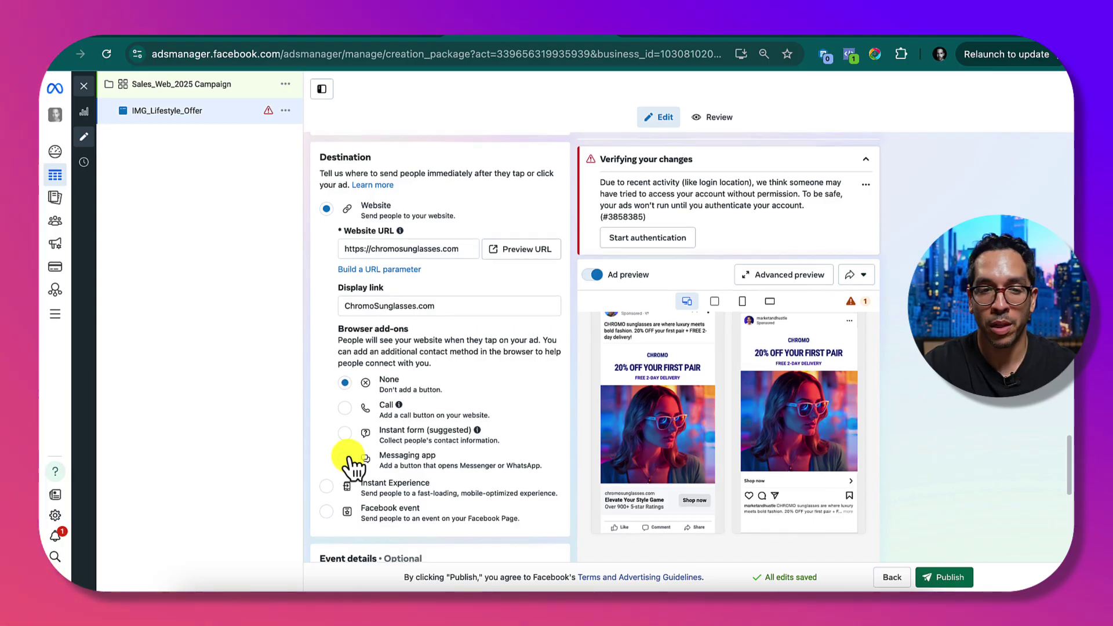
pyautogui.scroll(-1, 359, 461)
pyautogui.scroll(-1, 376, 432)
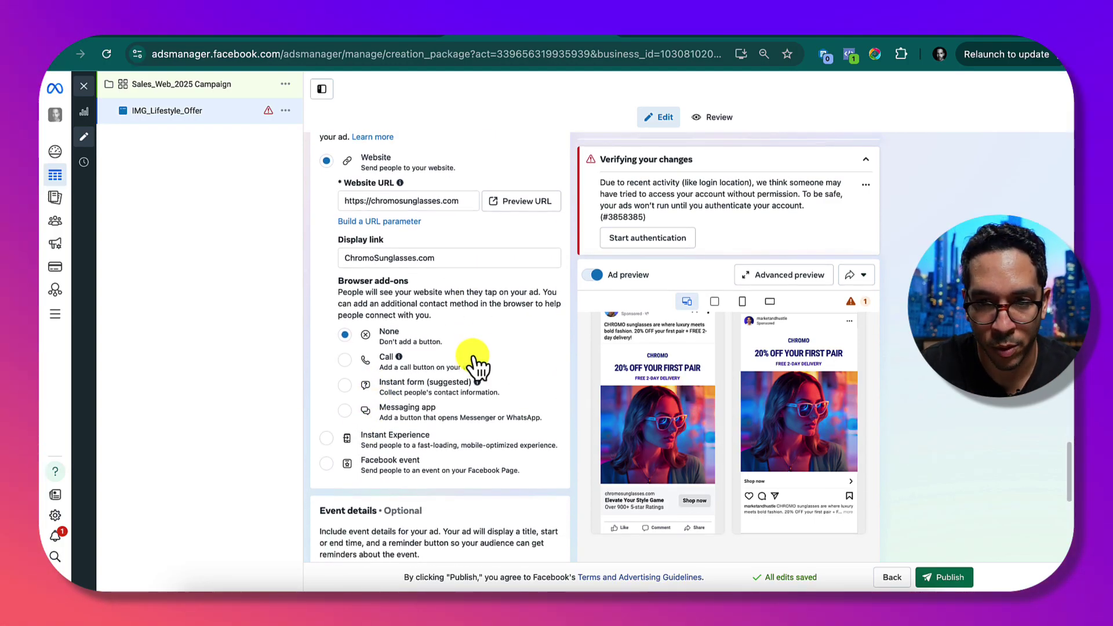
pyautogui.scroll(2, 478, 330)
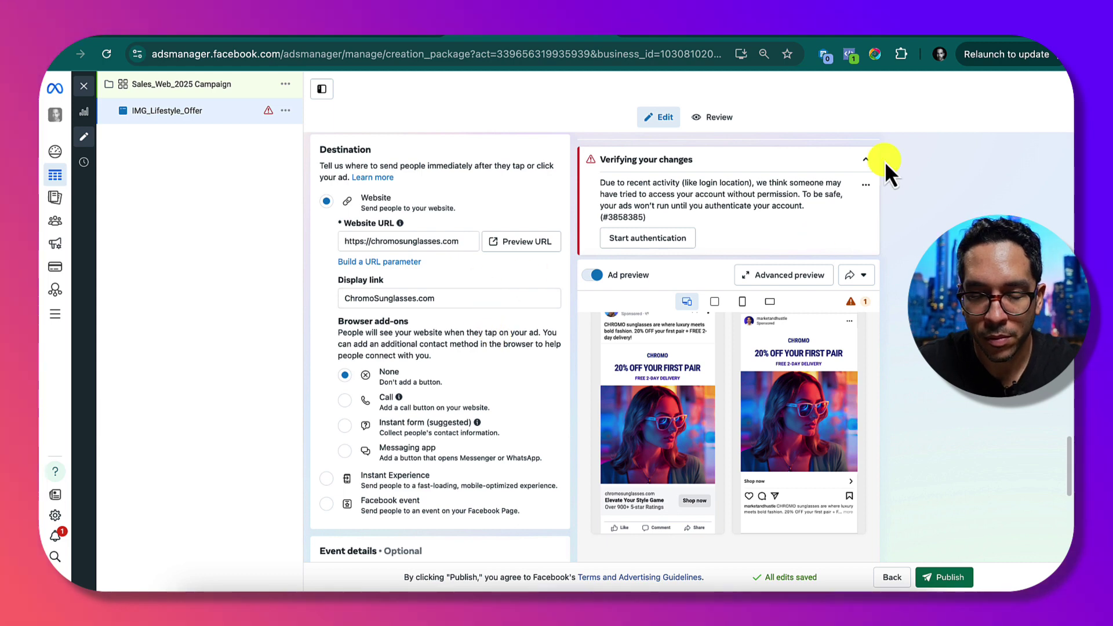
pyautogui.scroll(-5, 349, 394)
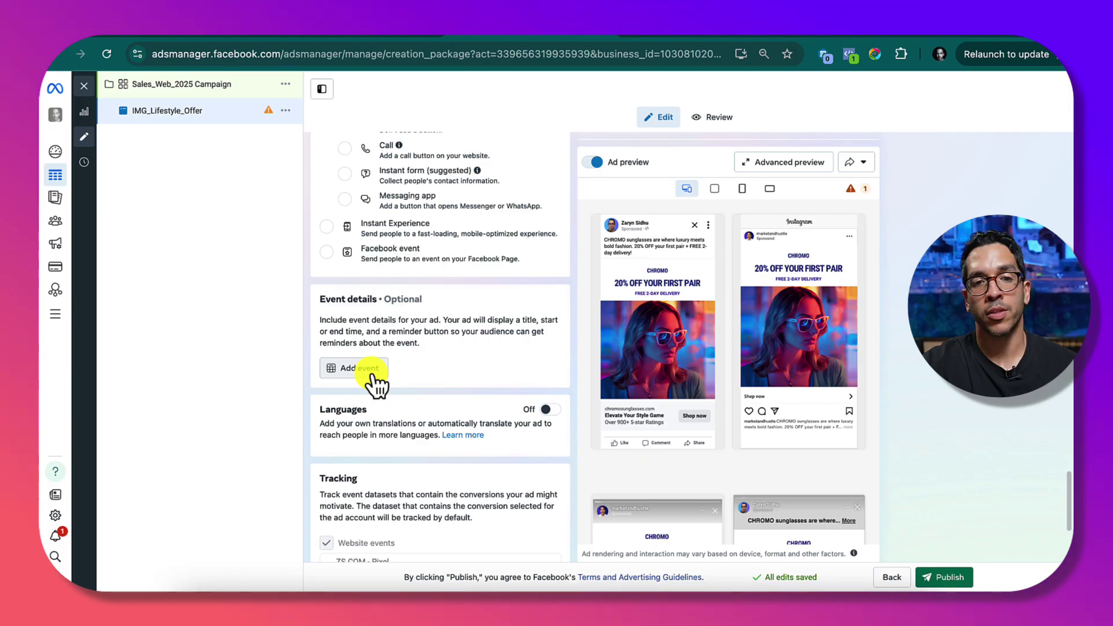
pyautogui.click(371, 371)
pyautogui.click(718, 139)
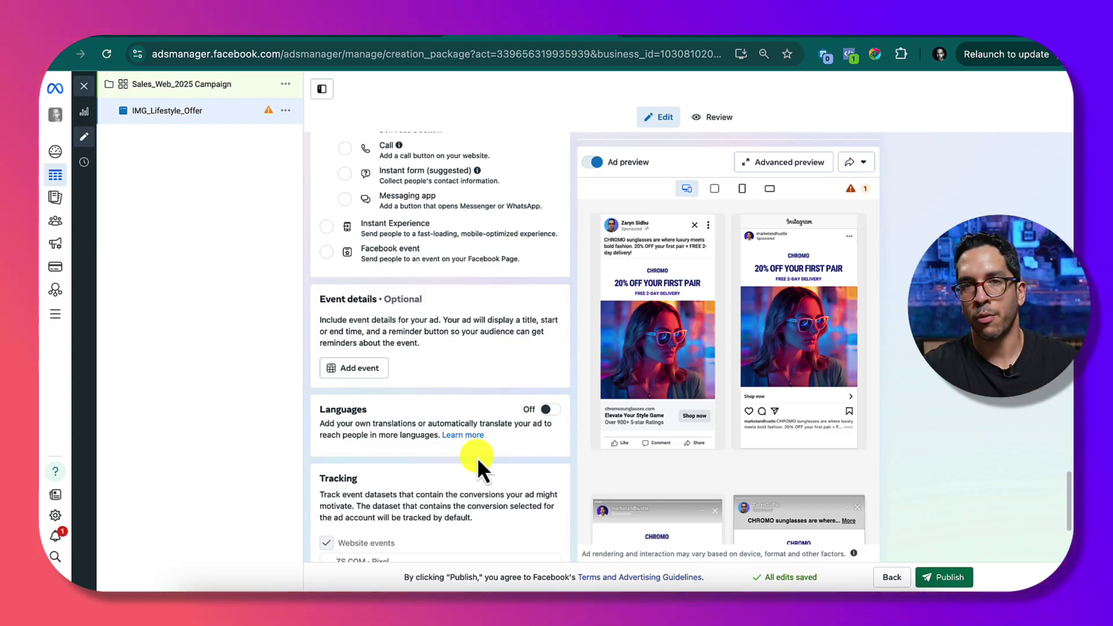
# Paste the prepared UTM string with utm_source=facebook and utm_medium={{placement}} into the ad's tracking URL parameters
pyautogui.scroll(-1, 312, 360)
pyautogui.scroll(-2, 371, 316)
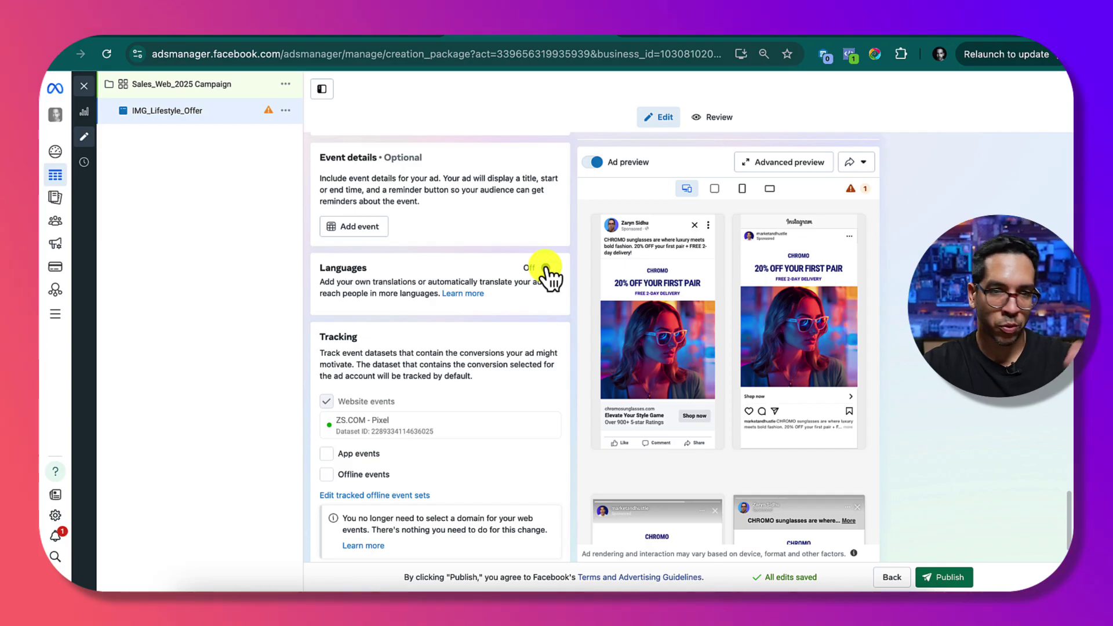
pyautogui.scroll(-2, 556, 297)
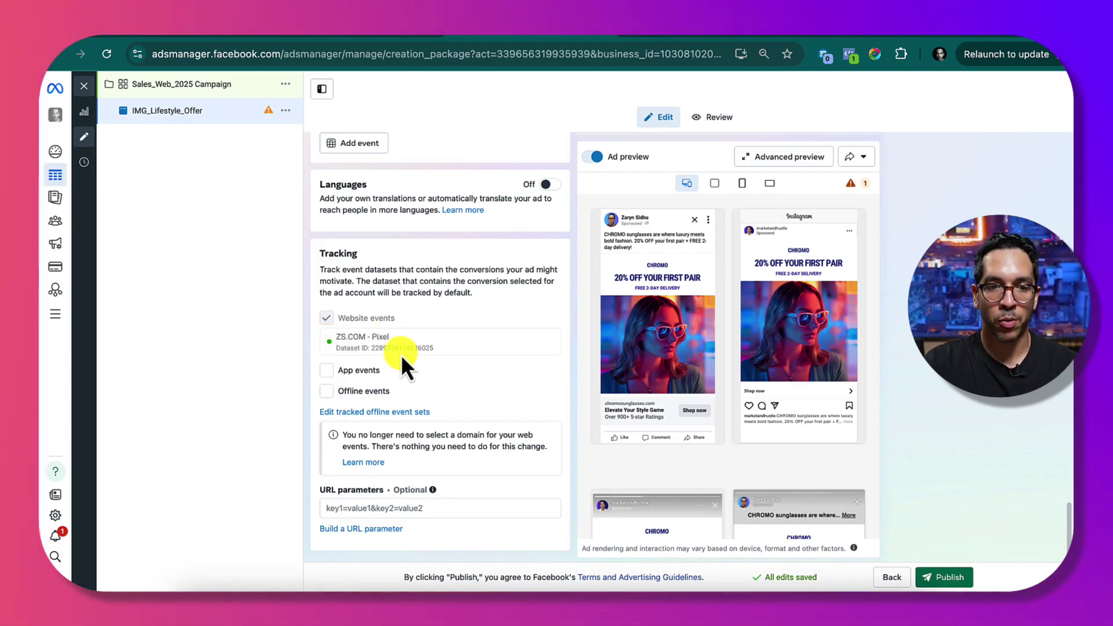
pyautogui.click(369, 508)
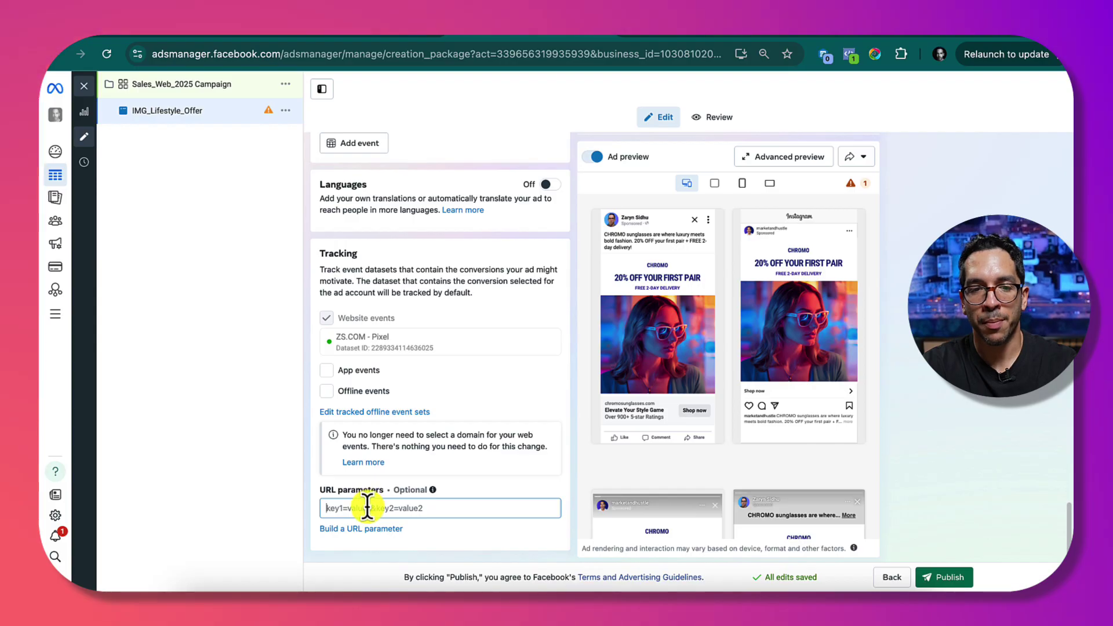
pyautogui.press('super+v')
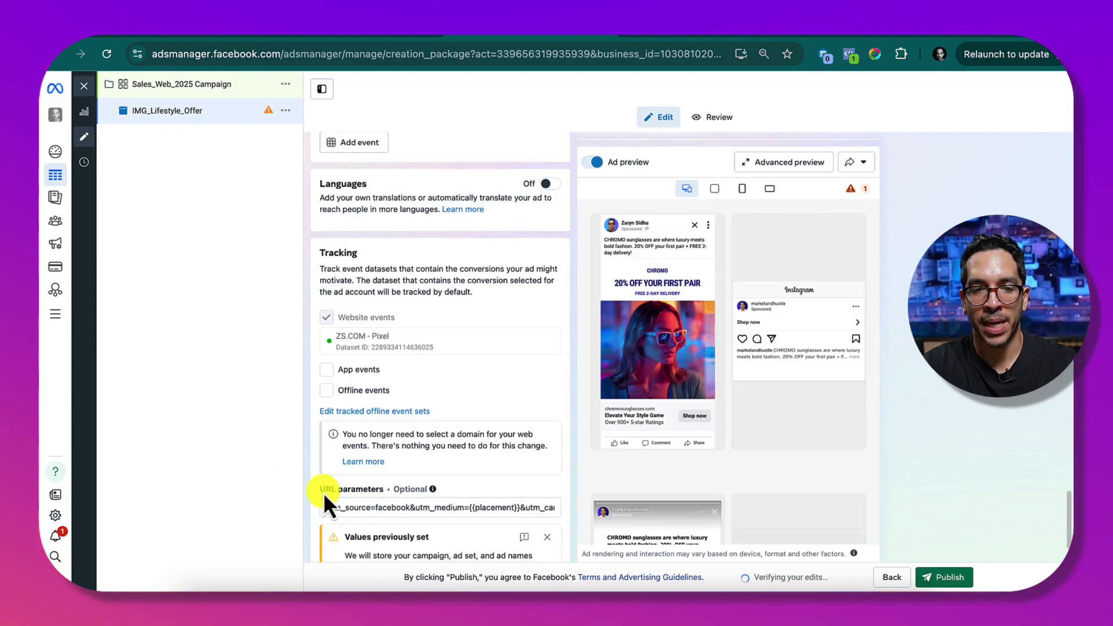
# Dismiss the notice about previously set values and examine the URL parameters from utm_source through the campaign, ad set and ad IDs
pyautogui.scroll(-2, 334, 487)
pyautogui.click(548, 438)
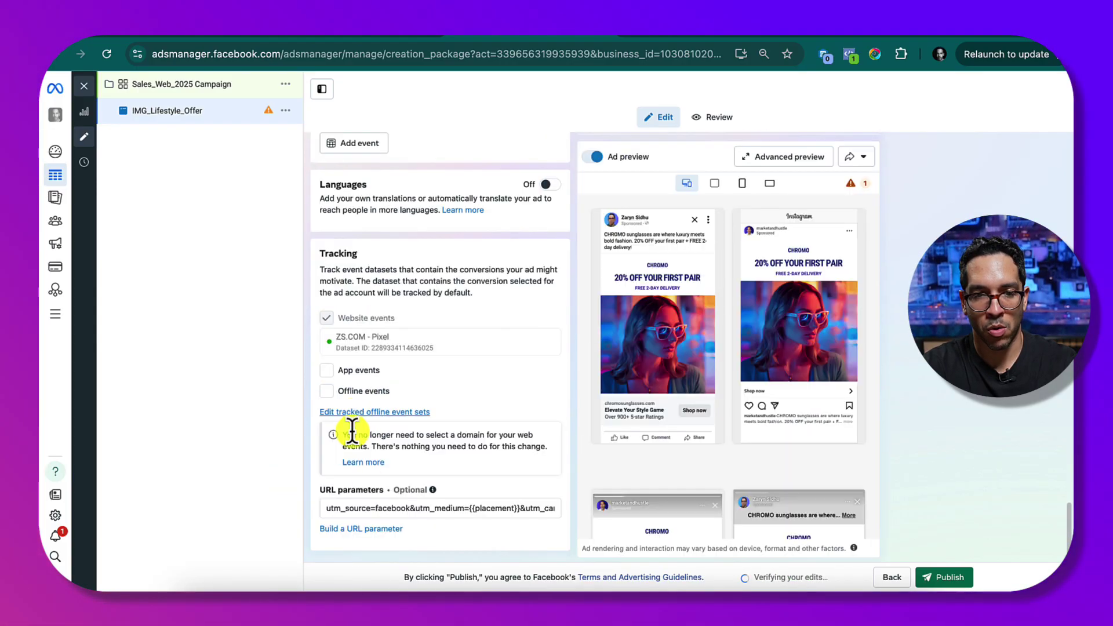
pyautogui.click(330, 508)
pyautogui.moveTo(350, 508); pyautogui.dragTo(420, 504)
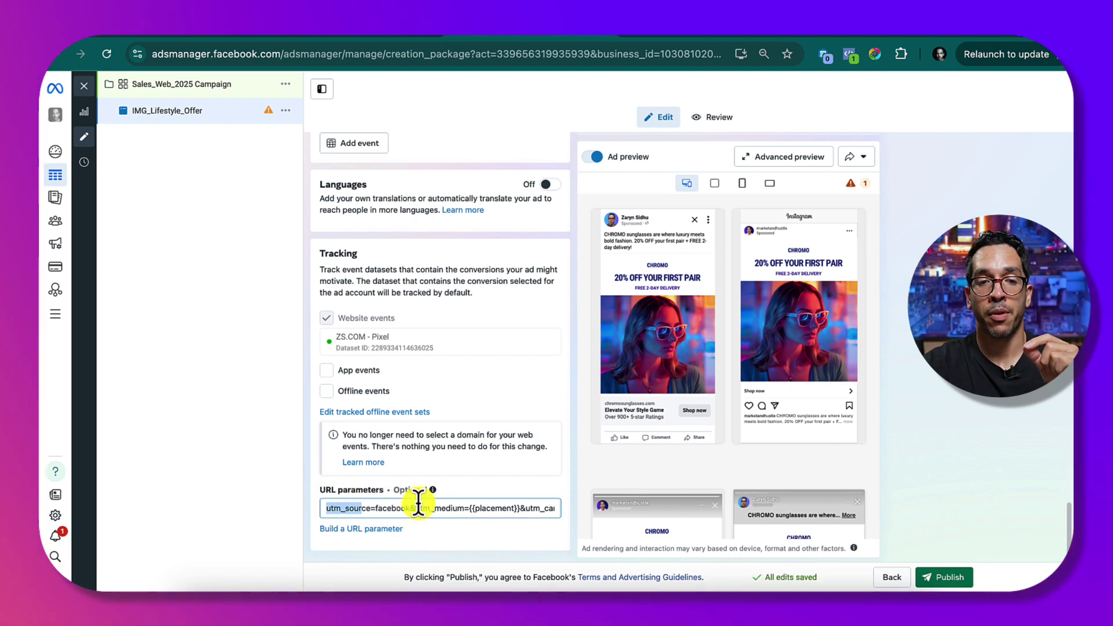
pyautogui.click(420, 505)
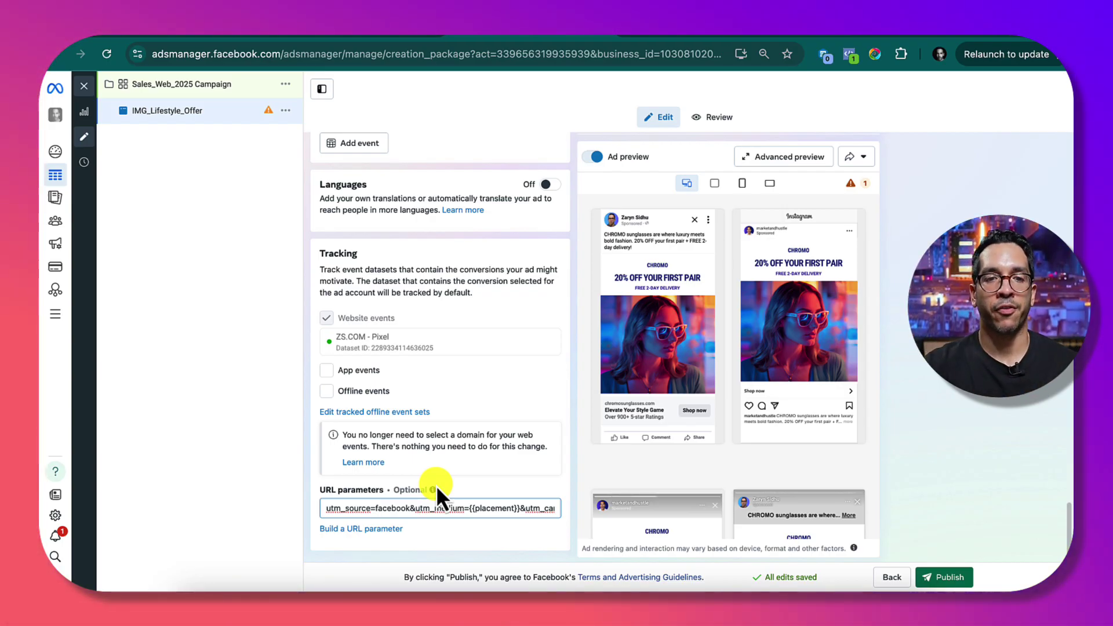
pyautogui.moveTo(425, 507); pyautogui.dragTo(547, 508)
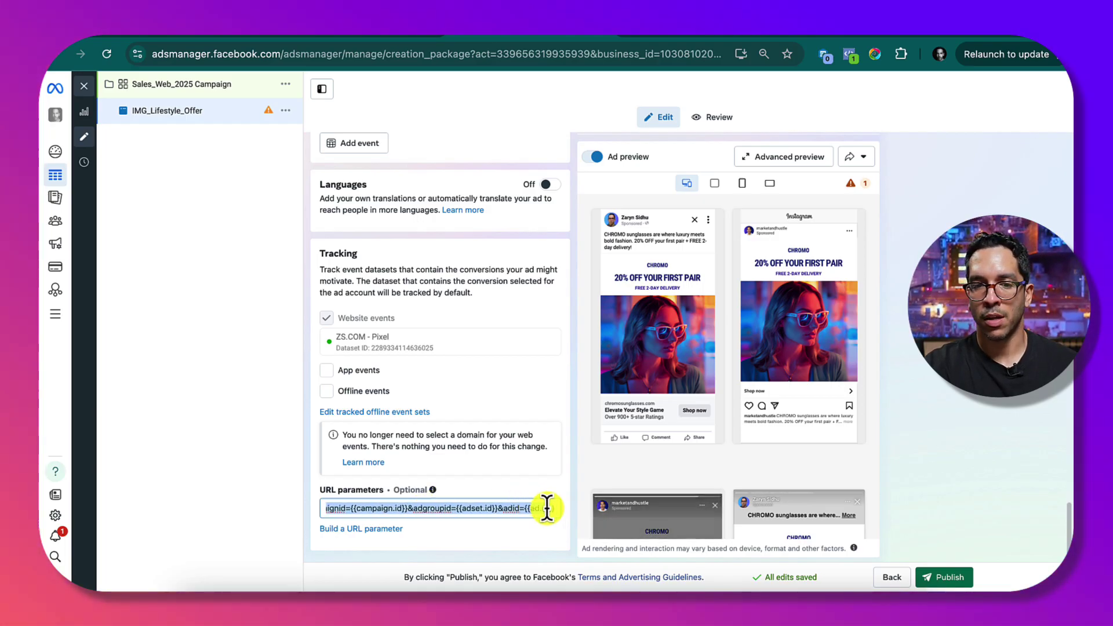
pyautogui.click(541, 511)
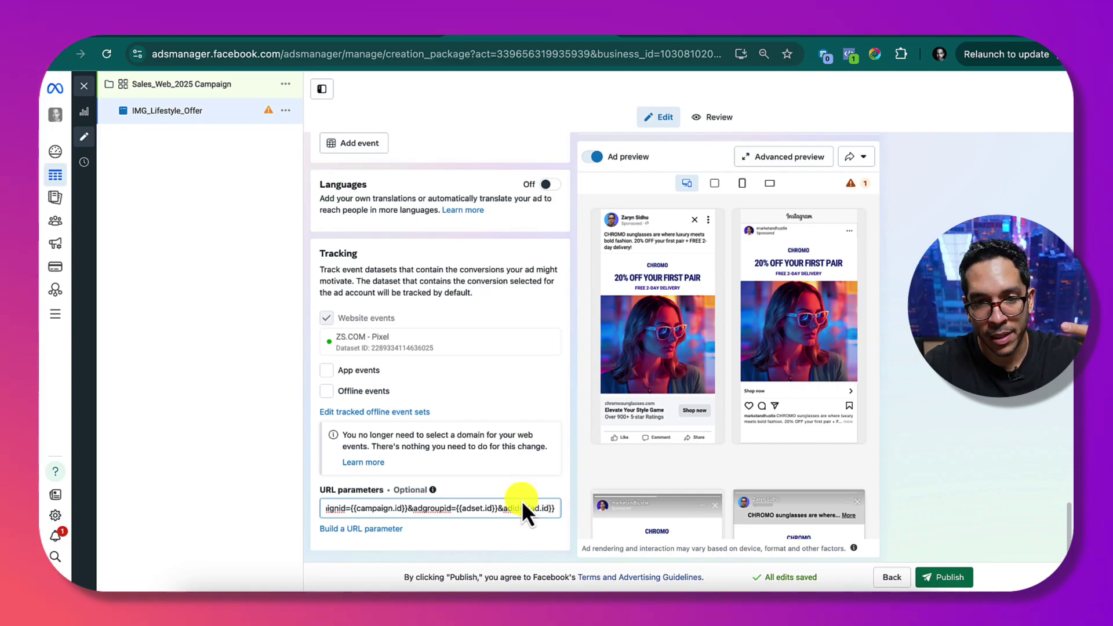
pyautogui.moveTo(523, 503); pyautogui.dragTo(574, 510)
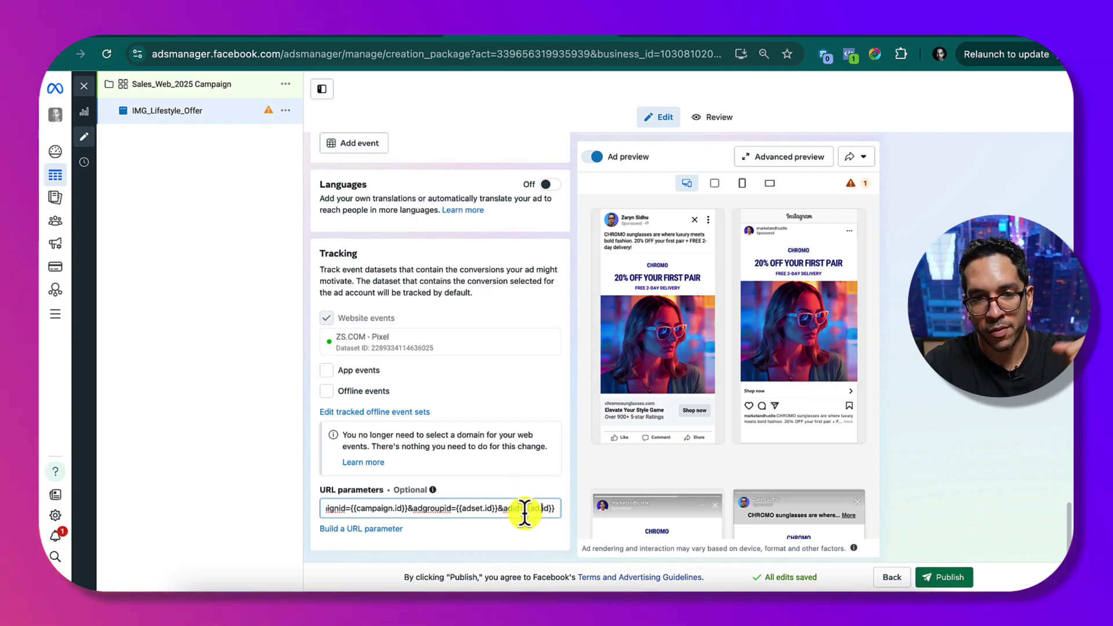
pyautogui.click(449, 509)
pyautogui.moveTo(449, 509); pyautogui.dragTo(310, 509)
pyautogui.click(308, 509)
pyautogui.click(309, 504)
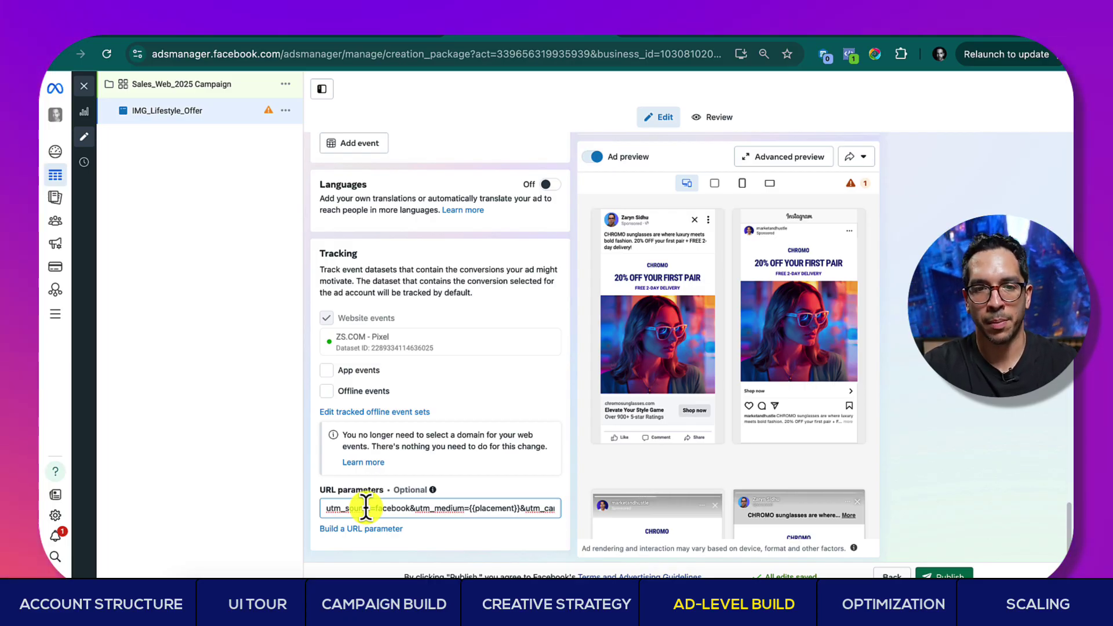
pyautogui.click(366, 507)
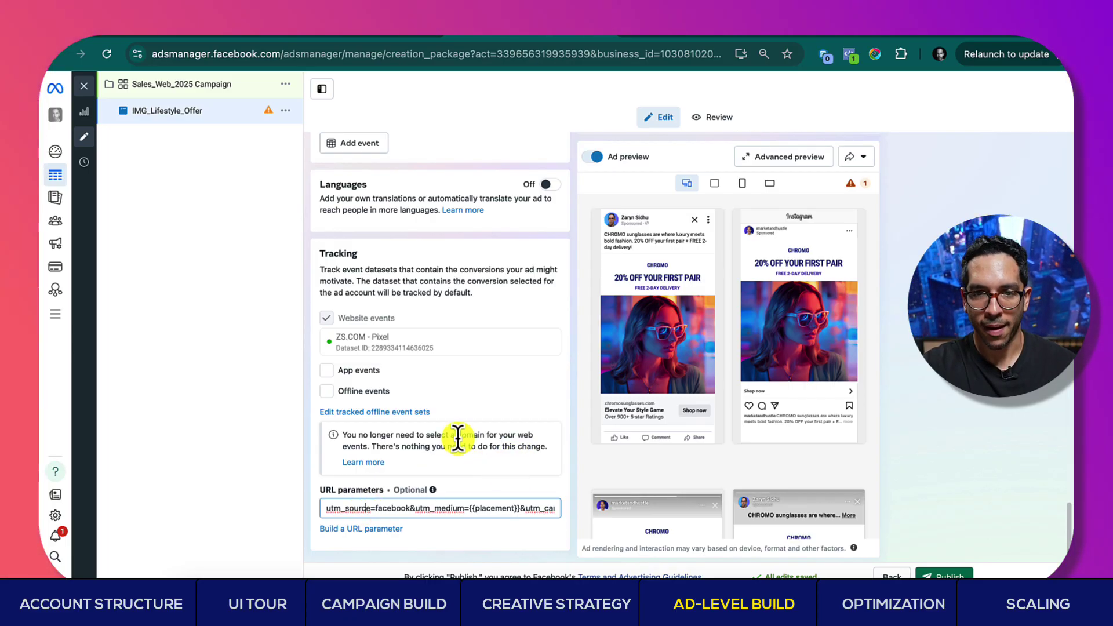
pyautogui.scroll(5, 551, 394)
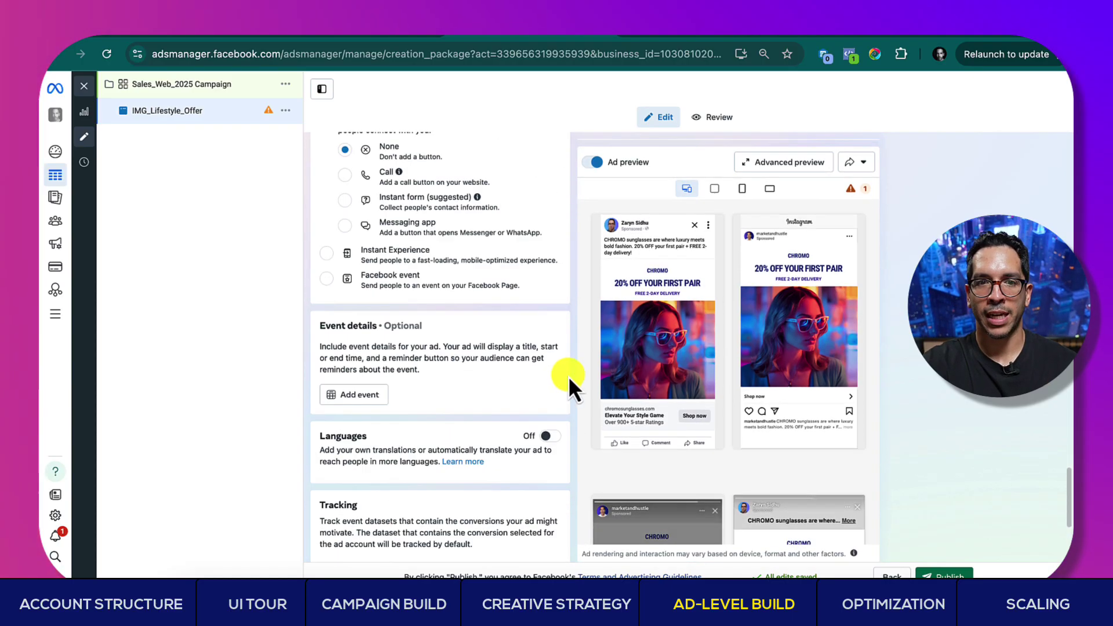
pyautogui.scroll(3, 568, 383)
pyautogui.scroll(1, 583, 455)
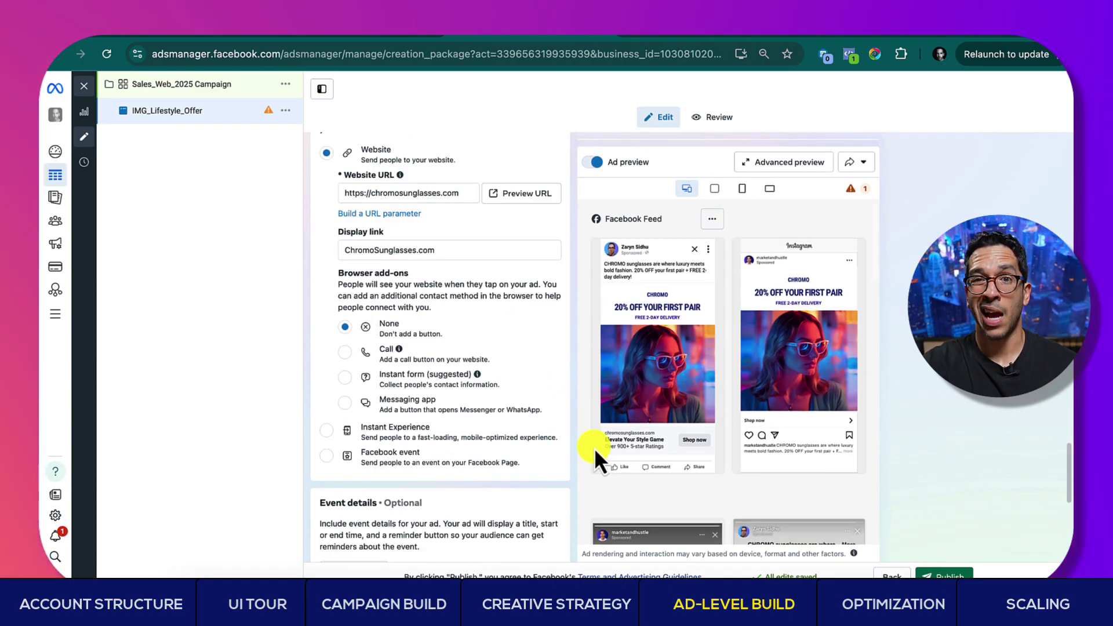
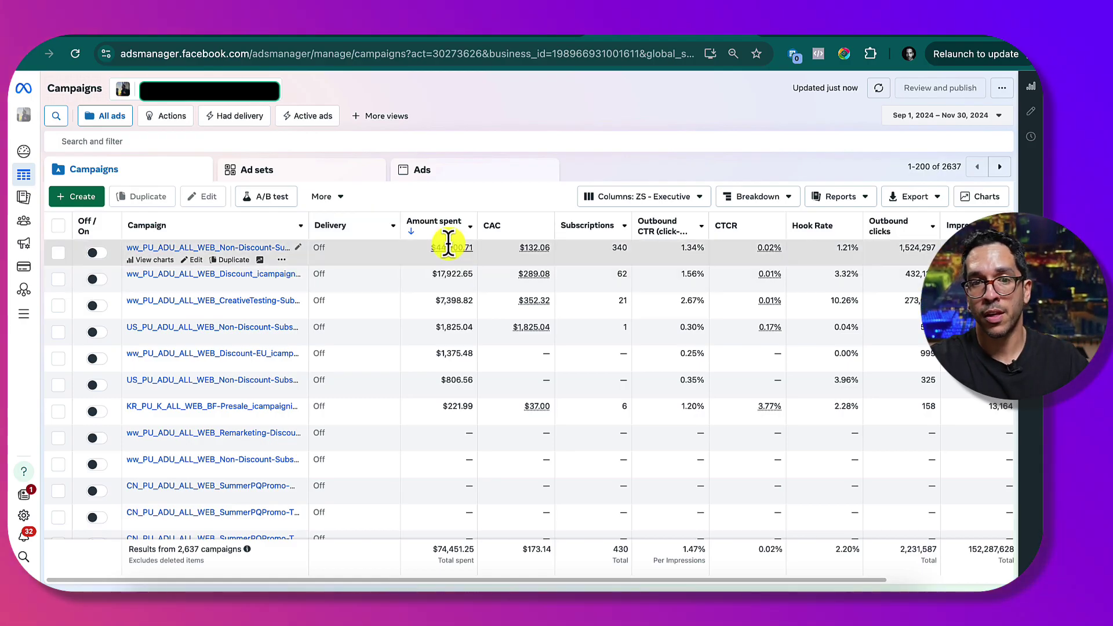
# Switch the campaigns table from the ZS - Executive preset to the Delivery column preset
pyautogui.moveTo(446, 235)
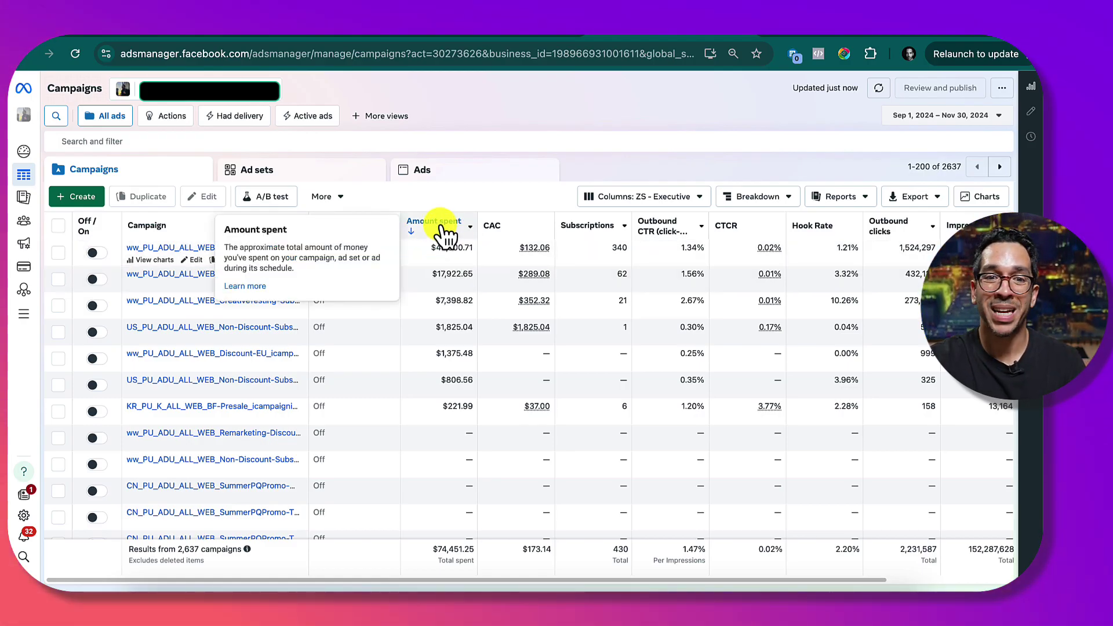
pyautogui.moveTo(515, 229)
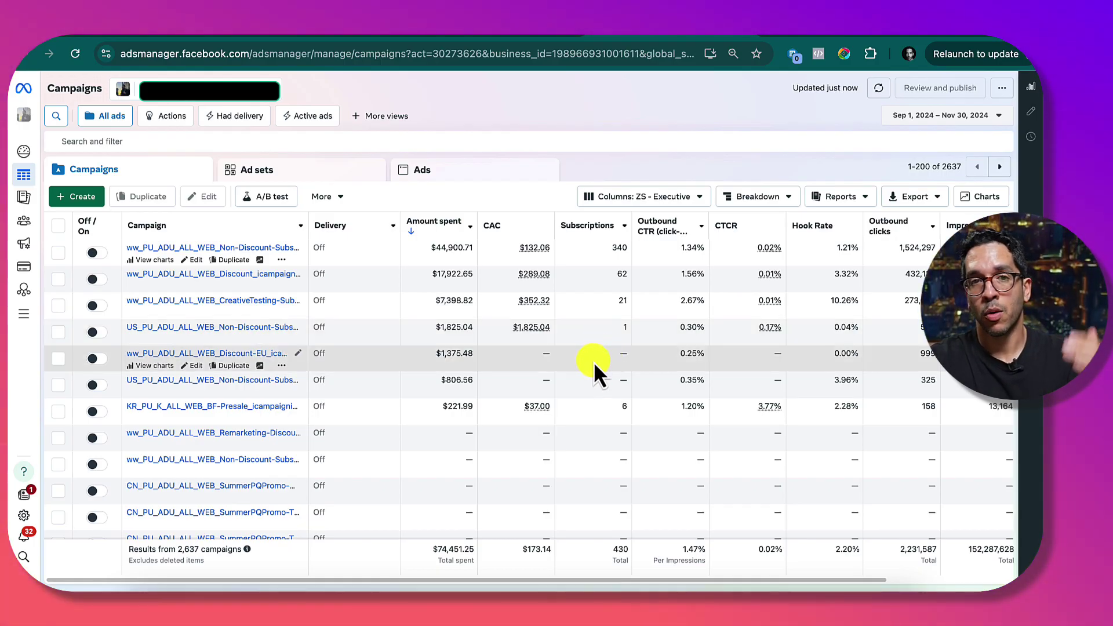
pyautogui.moveTo(597, 235)
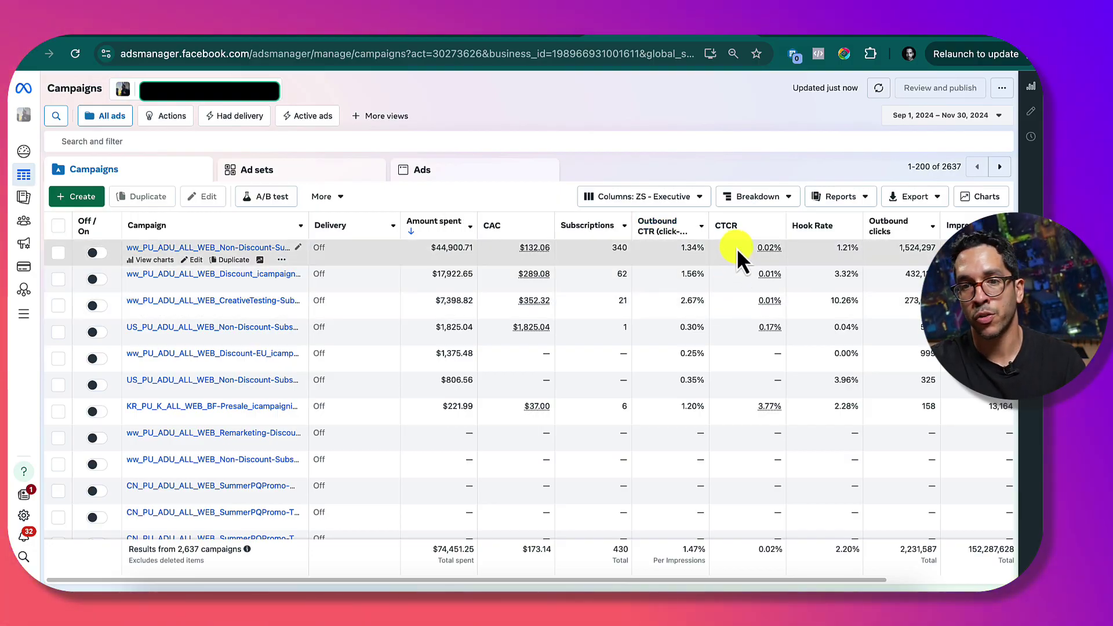
pyautogui.click(688, 200)
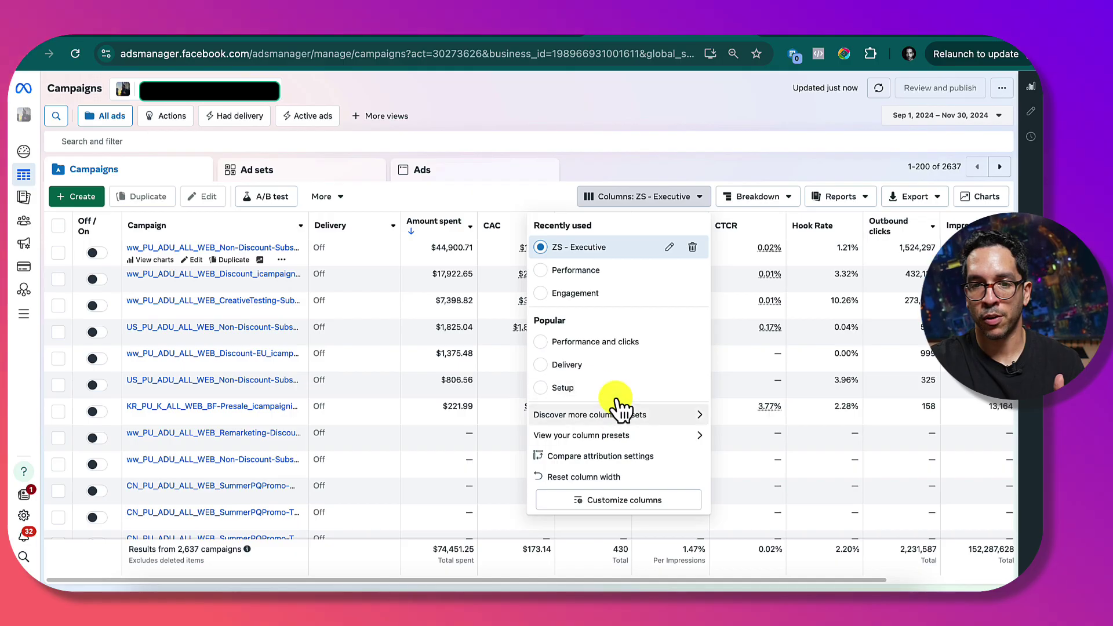
pyautogui.click(605, 370)
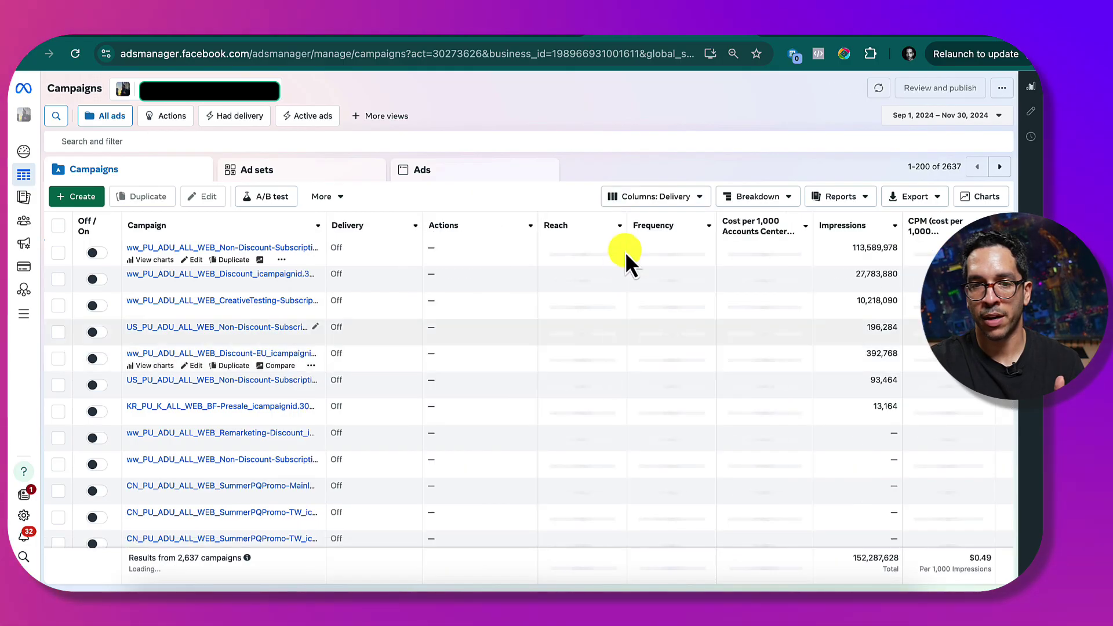
# Customize the table columns and remove every listed metric, from Delivery, Actions and Reach through Impressions and CPM
pyautogui.click(648, 197)
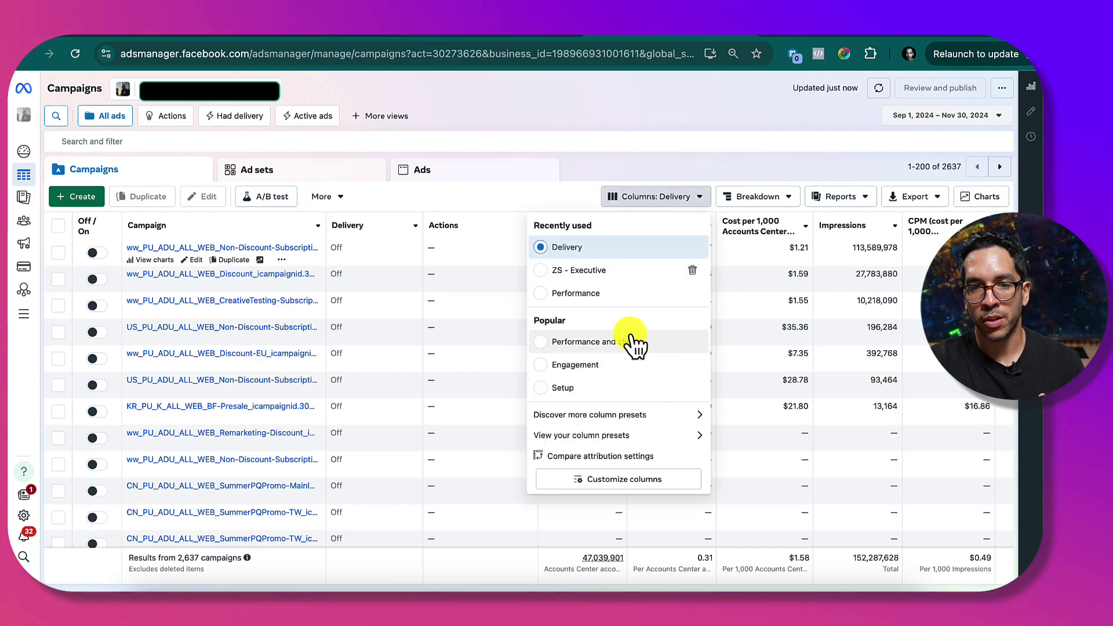
pyautogui.click(645, 482)
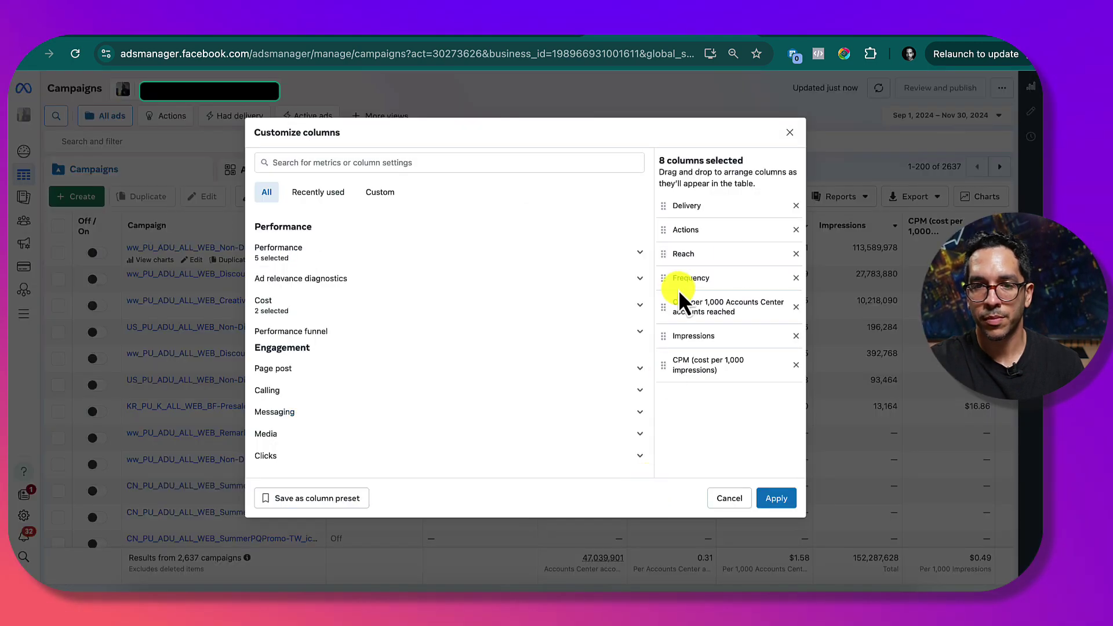
pyautogui.click(797, 205)
pyautogui.click(797, 205)
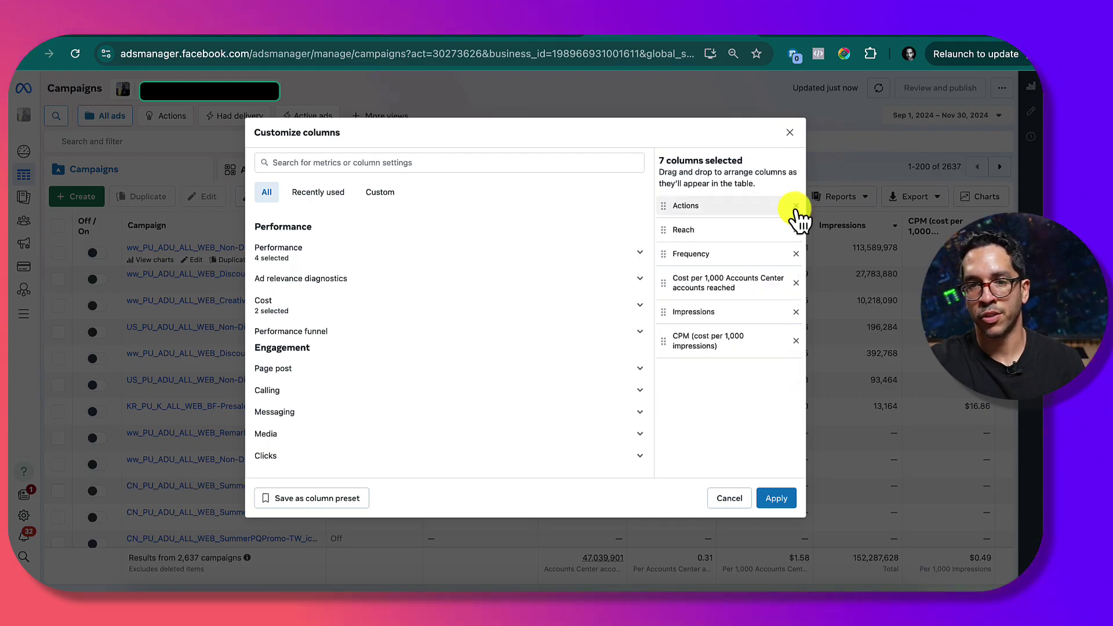
pyautogui.click(797, 205)
pyautogui.click(796, 205)
pyautogui.click(796, 206)
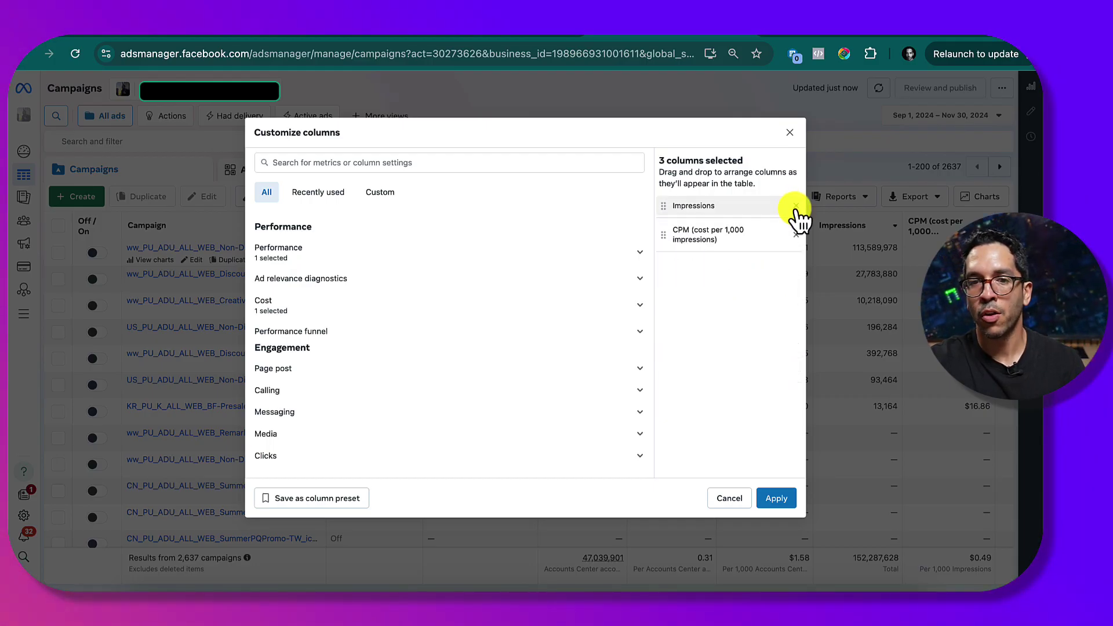
pyautogui.click(796, 205)
pyautogui.click(796, 205)
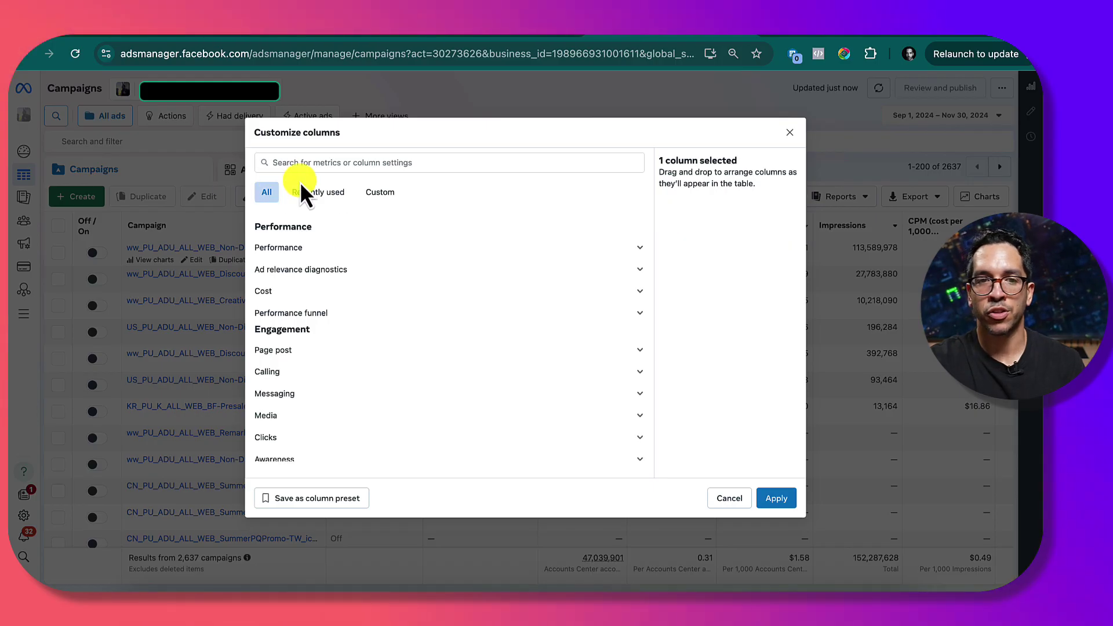
# Find metrics matching "amount" and add Amount spent to the selected columns
pyautogui.click(353, 169)
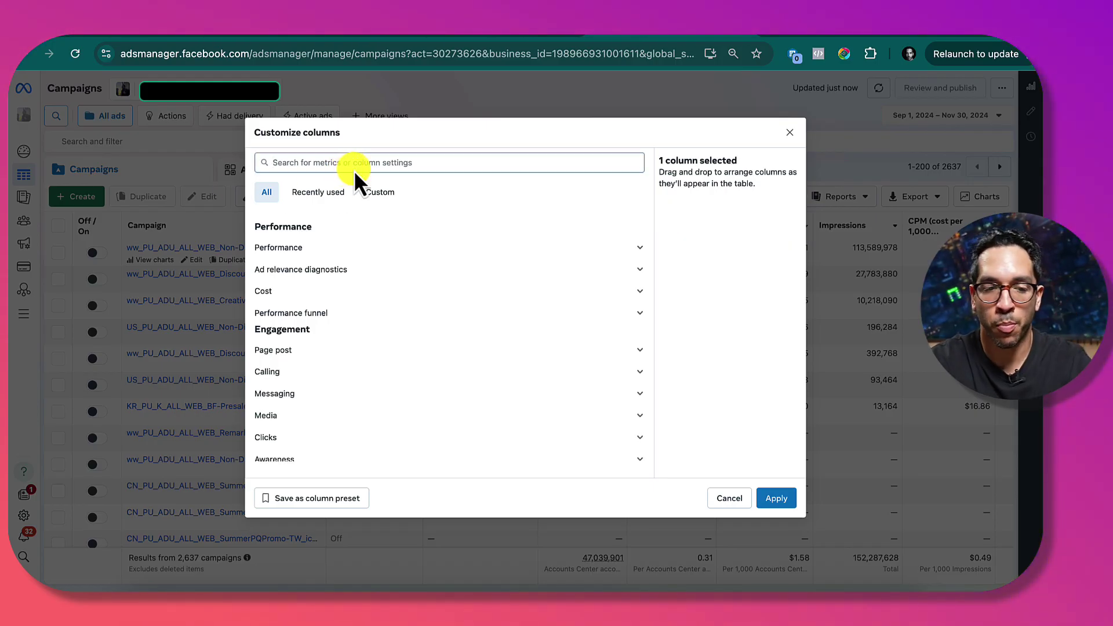
pyautogui.write('amount')
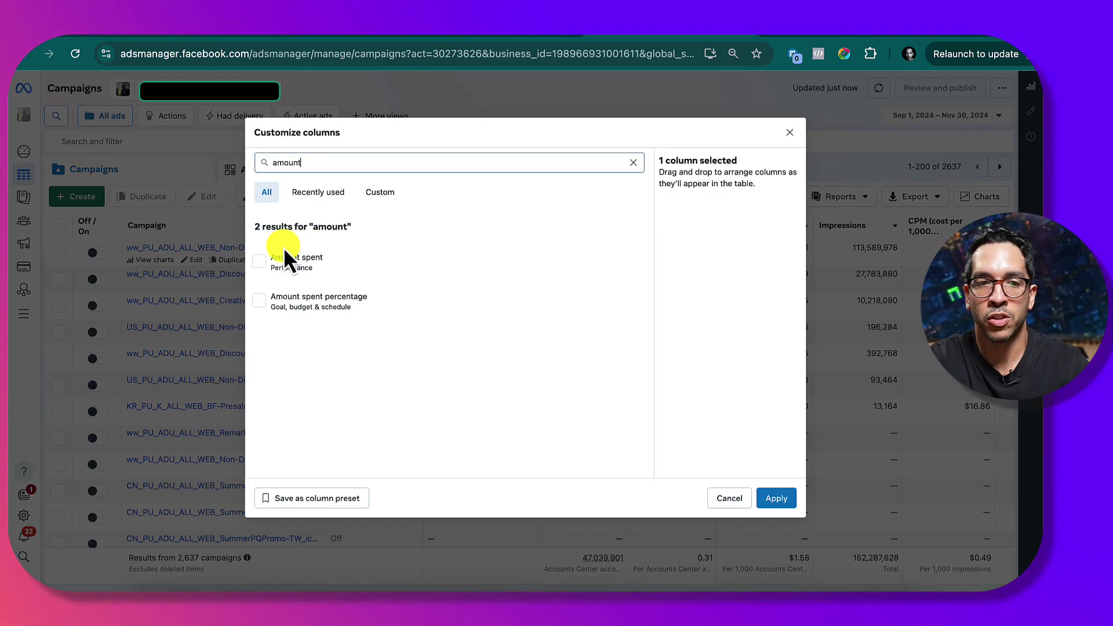
pyautogui.click(261, 262)
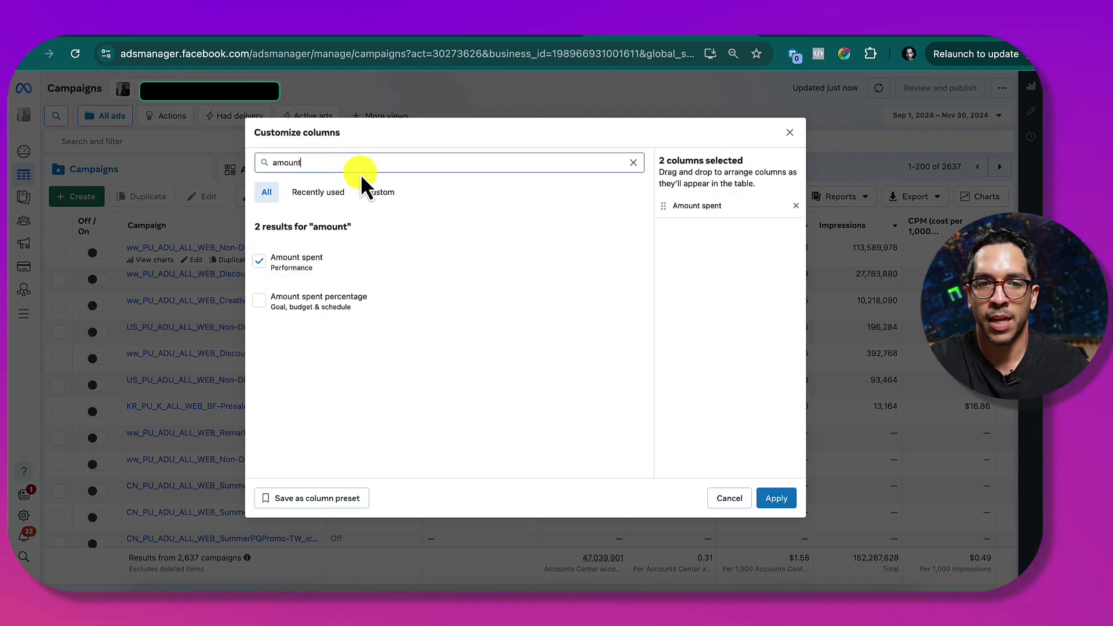
# Find the "purchases" metrics and add the total and cost columns for the Purchases conversion
pyautogui.hotkey('ctrl', 'a')
pyautogui.write('purch')
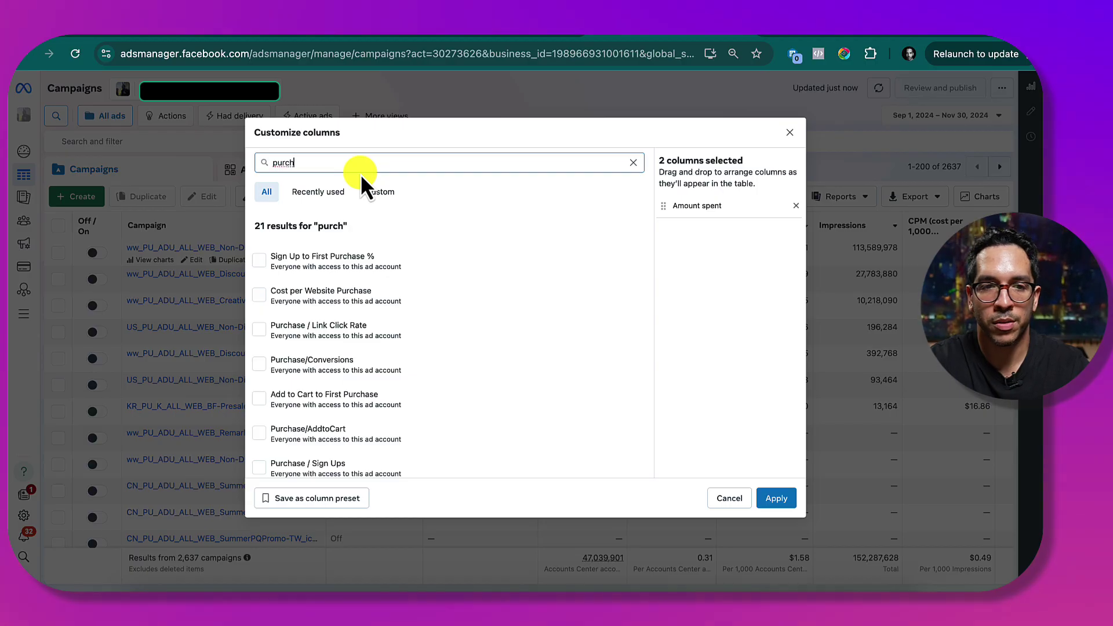
pyautogui.write('ase')
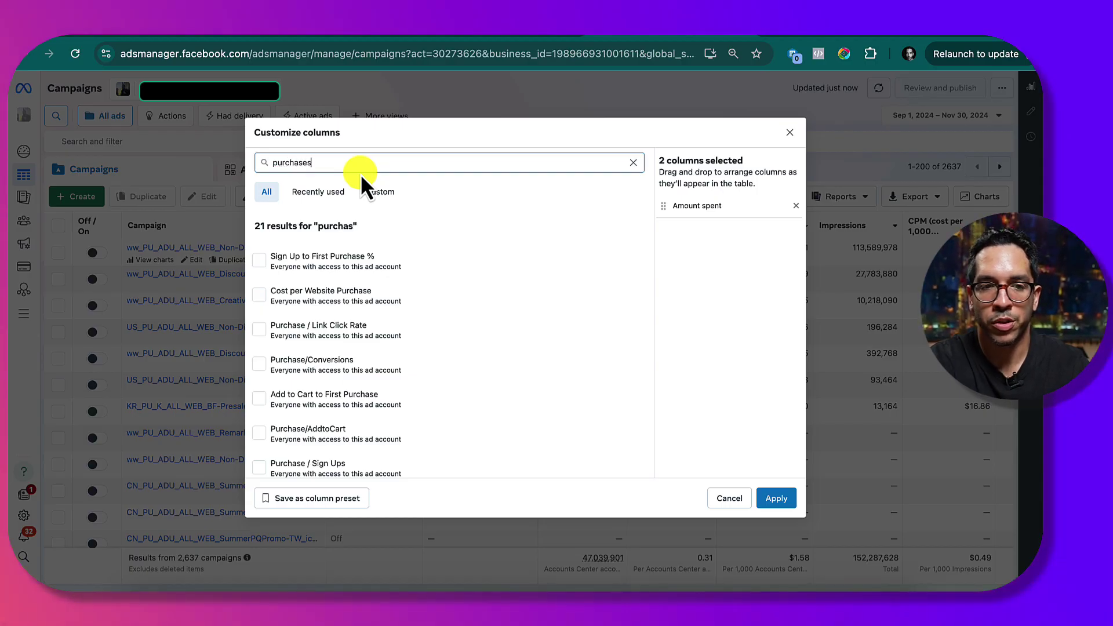
pyautogui.write('s')
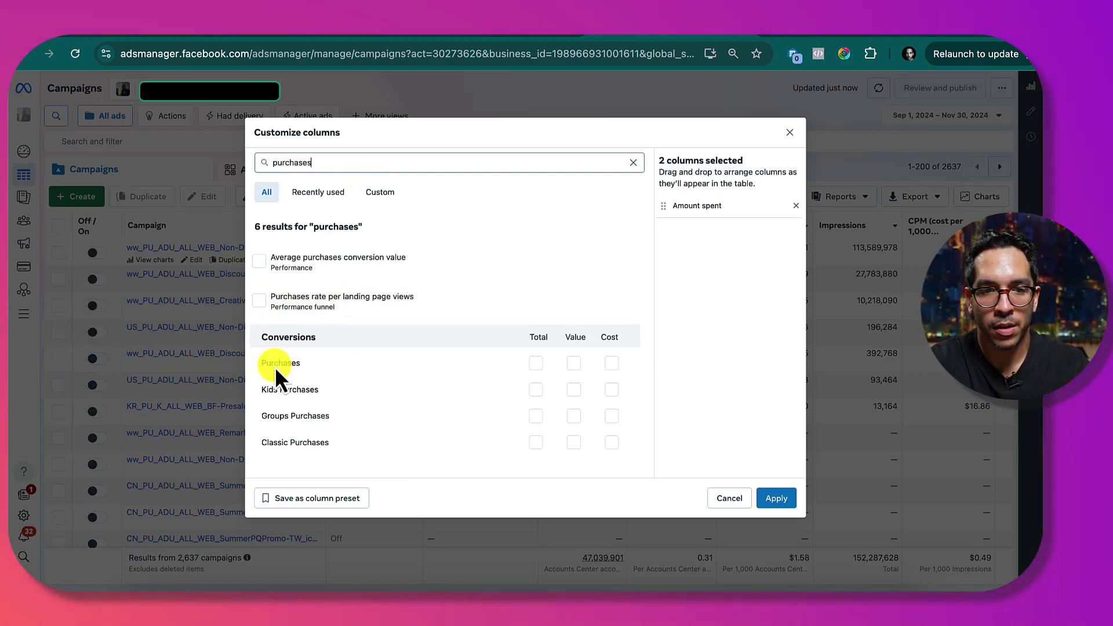
pyautogui.click(536, 364)
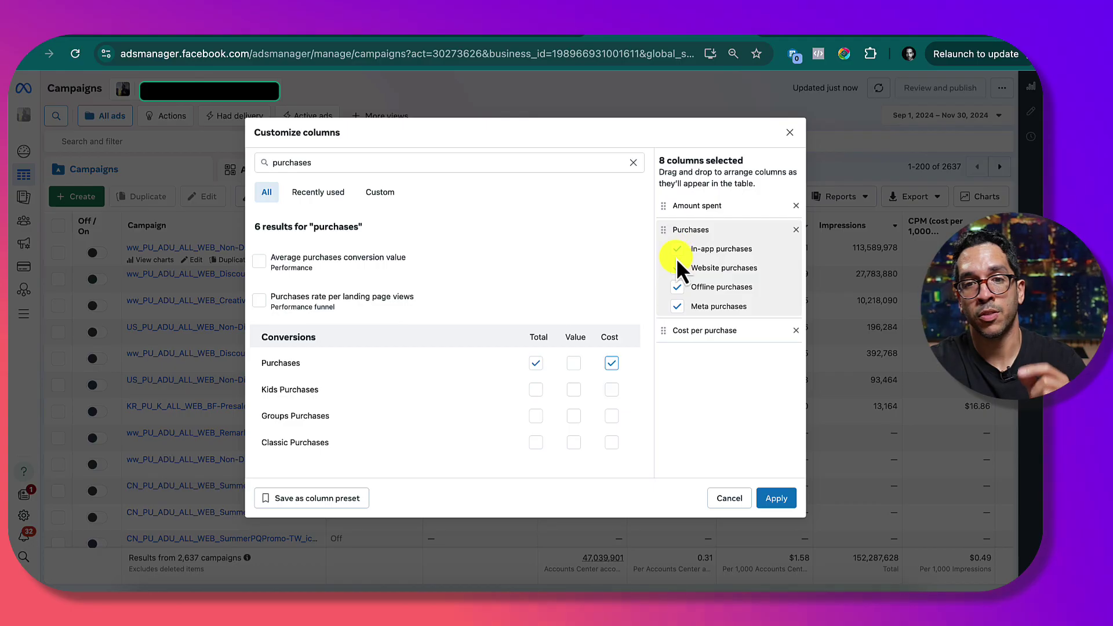
# Exclude the in-app, website, offline and Meta purchases sub-columns from the Purchases column
pyautogui.click(677, 287)
pyautogui.click(678, 306)
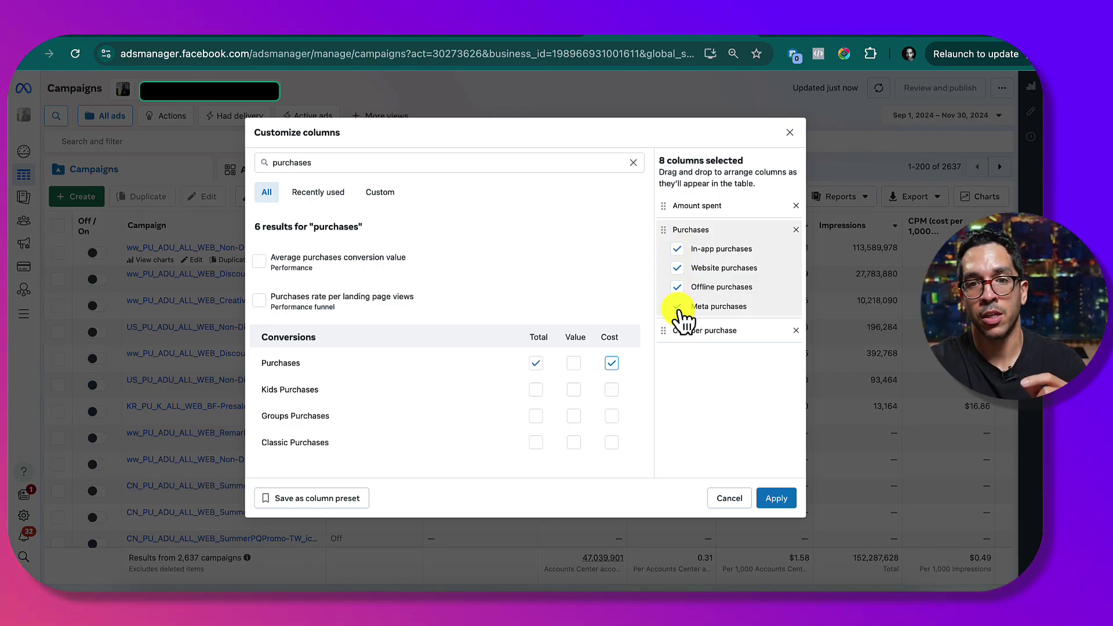
pyautogui.click(677, 268)
pyautogui.click(677, 249)
pyautogui.click(683, 307)
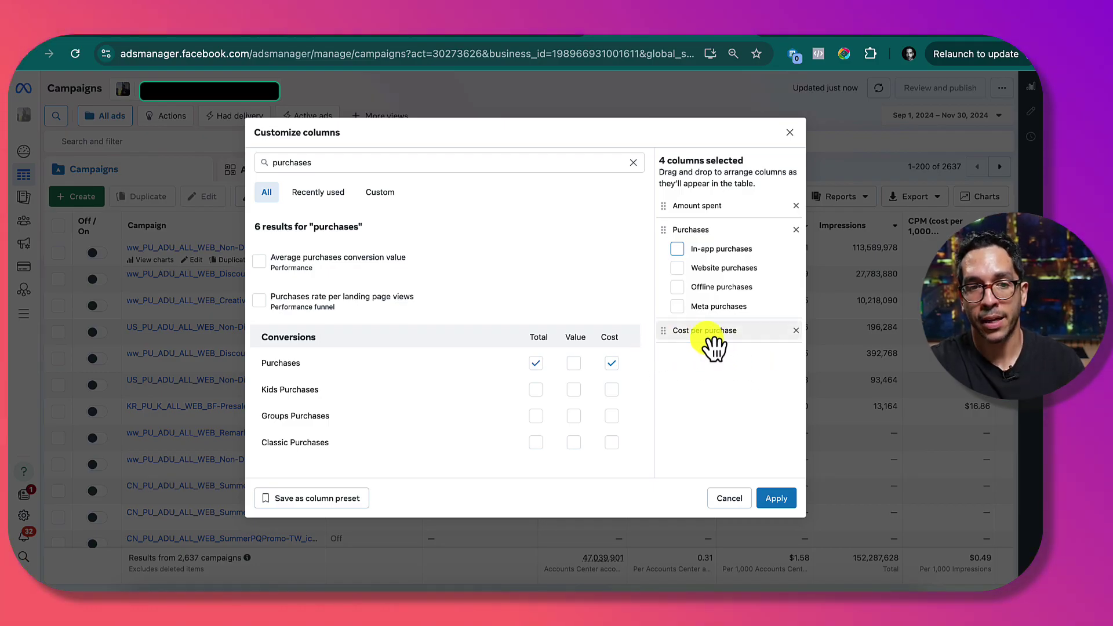
# Search the metrics for "clicks" and "ctr", and add CTR (link click-through rate) to the selected columns
pyautogui.click(334, 163)
pyautogui.doubleClick(334, 162)
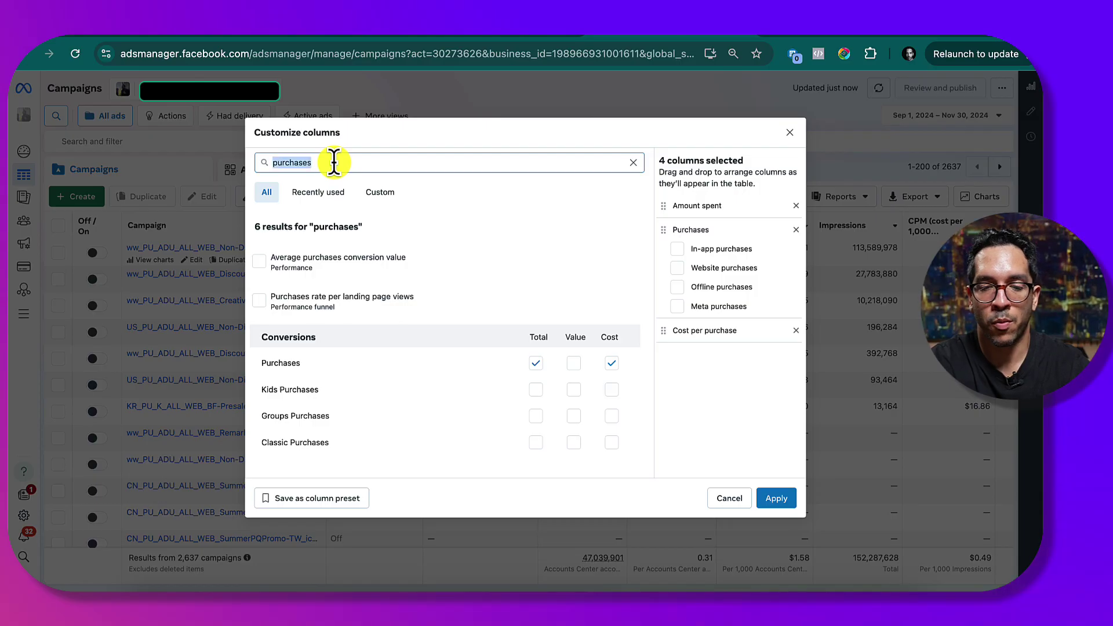
pyautogui.write('clicks')
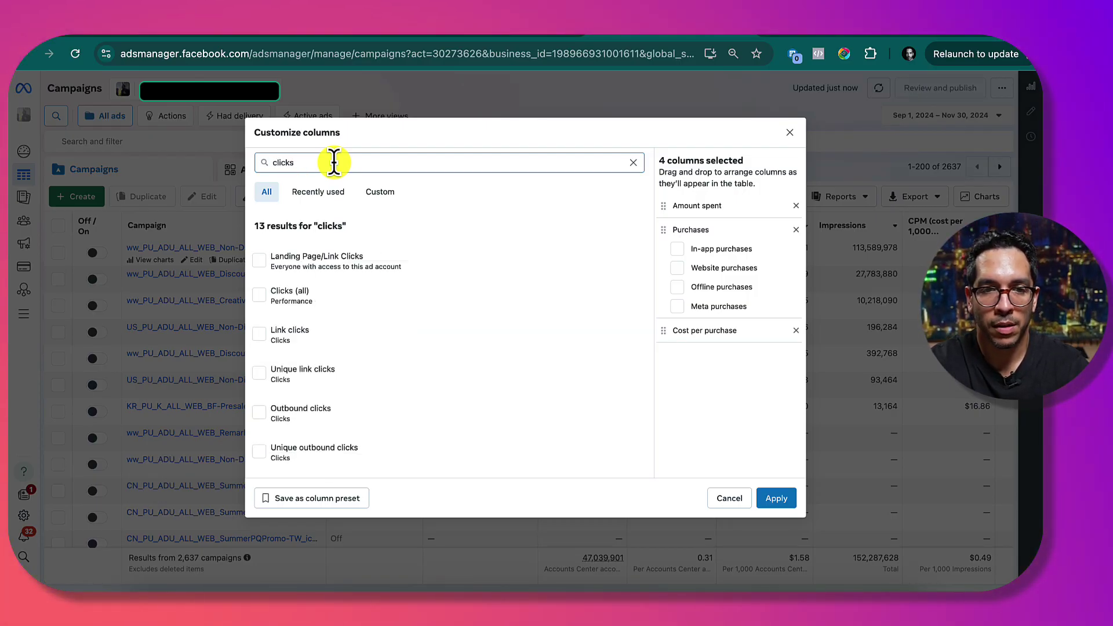
pyautogui.doubleClick(334, 163)
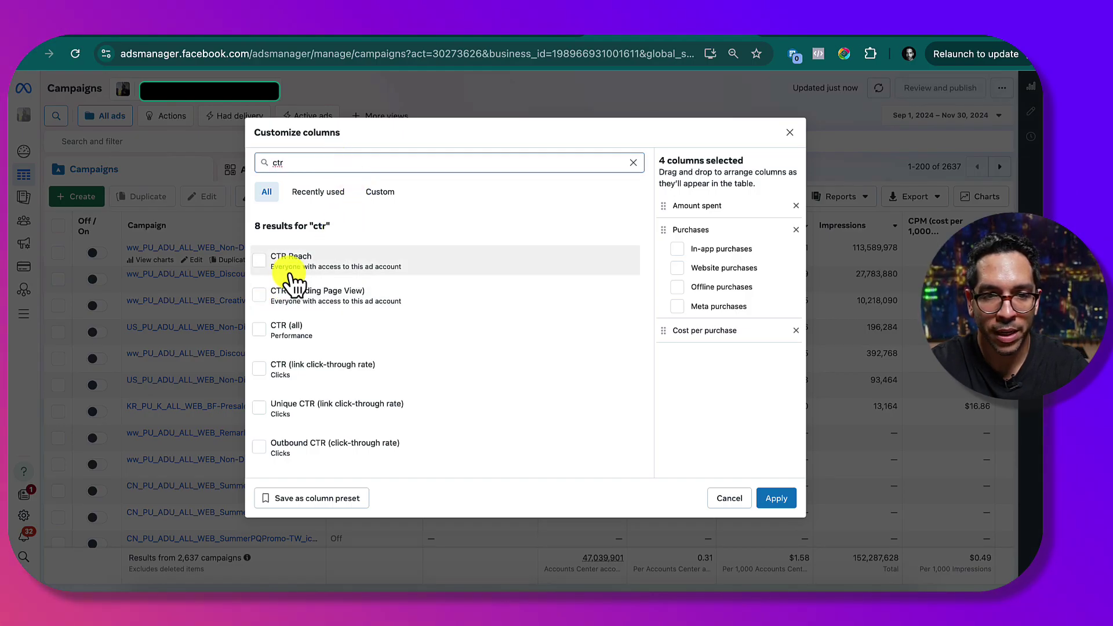
pyautogui.click(260, 369)
# Search the metrics for "clicks" and add Link clicks to the selected columns
pyautogui.doubleClick(342, 161)
pyautogui.write('c')
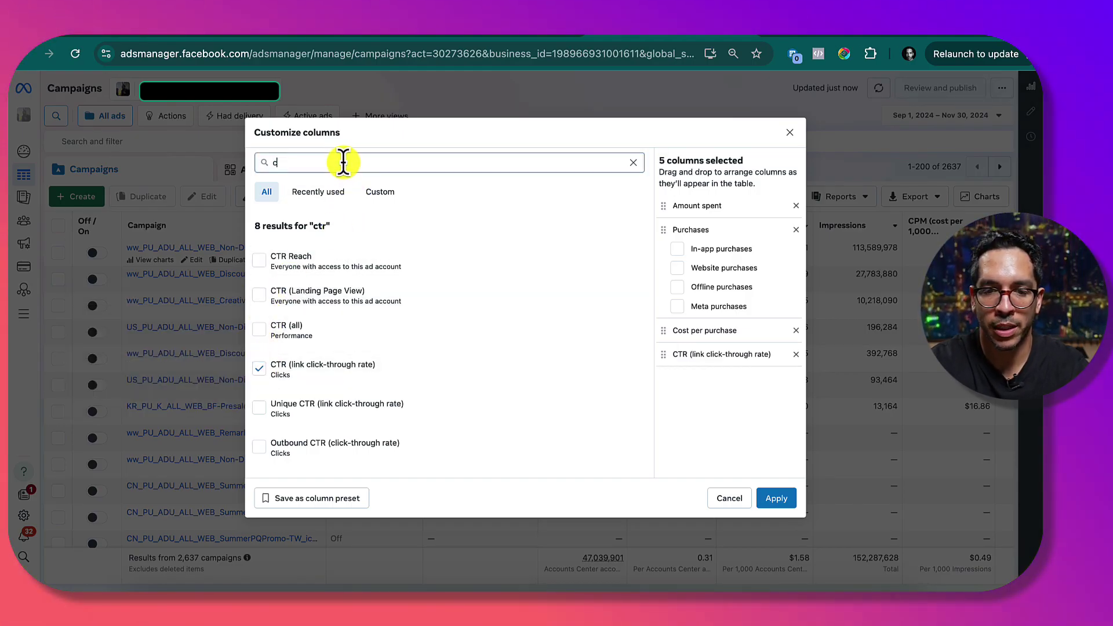
pyautogui.write('licks')
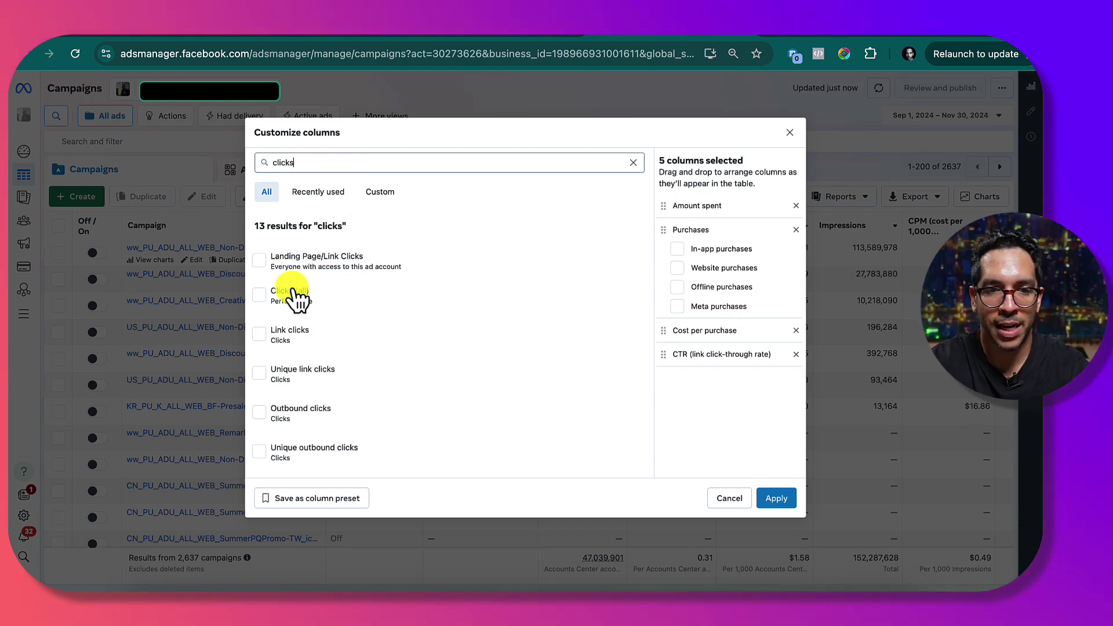
pyautogui.click(257, 341)
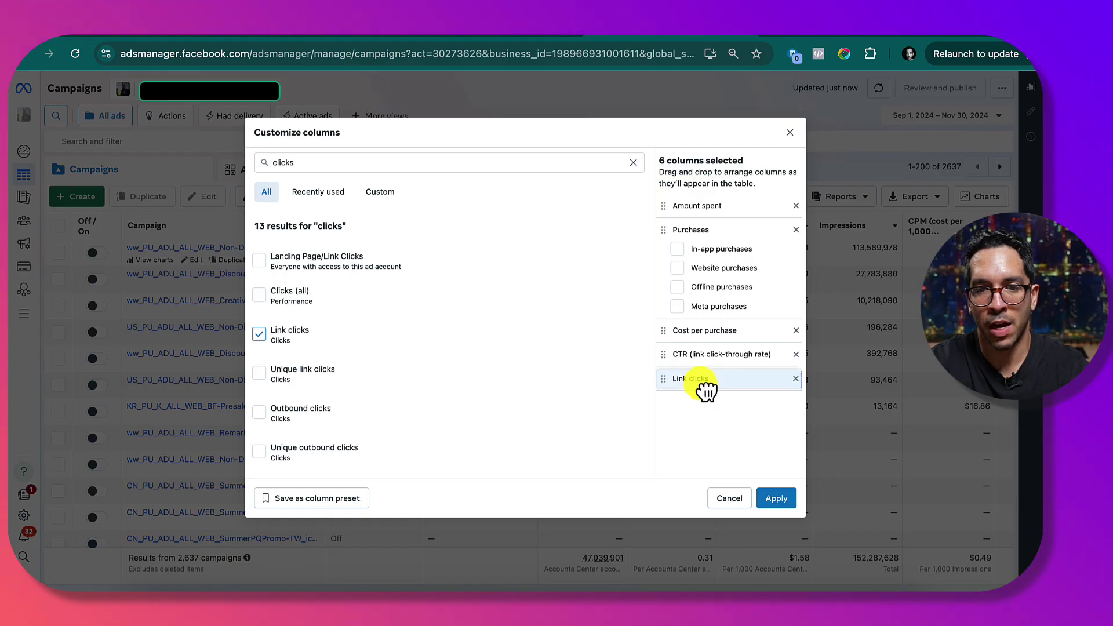
# Search the metrics for "cpm" and add CPM (cost per 1,000 impressions) to the selected columns
pyautogui.click(389, 165)
pyautogui.write('cpm')
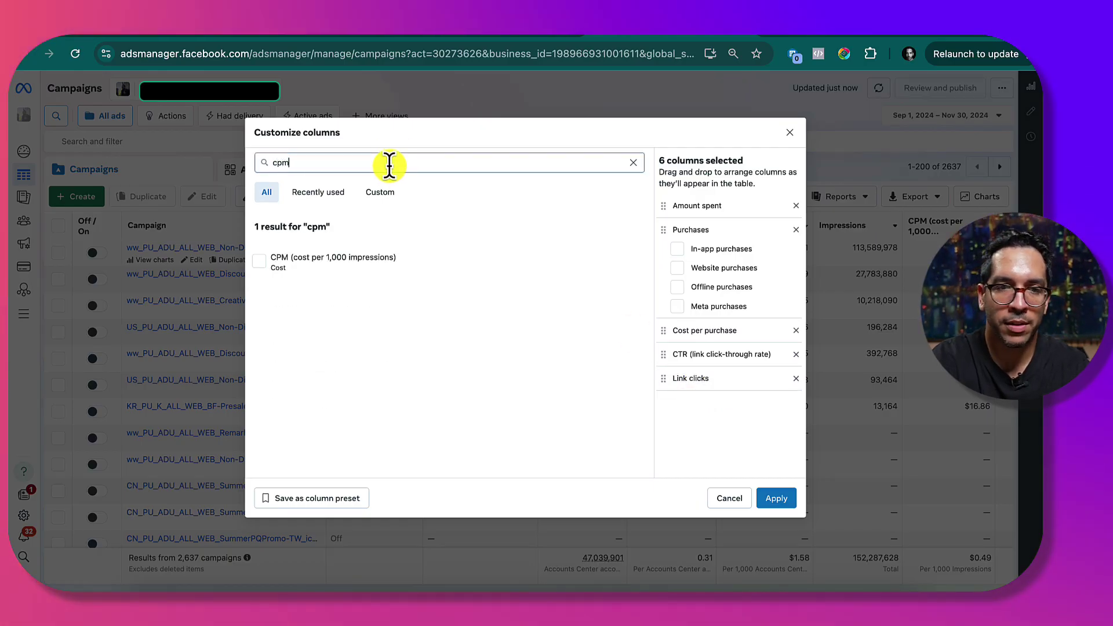
pyautogui.click(280, 261)
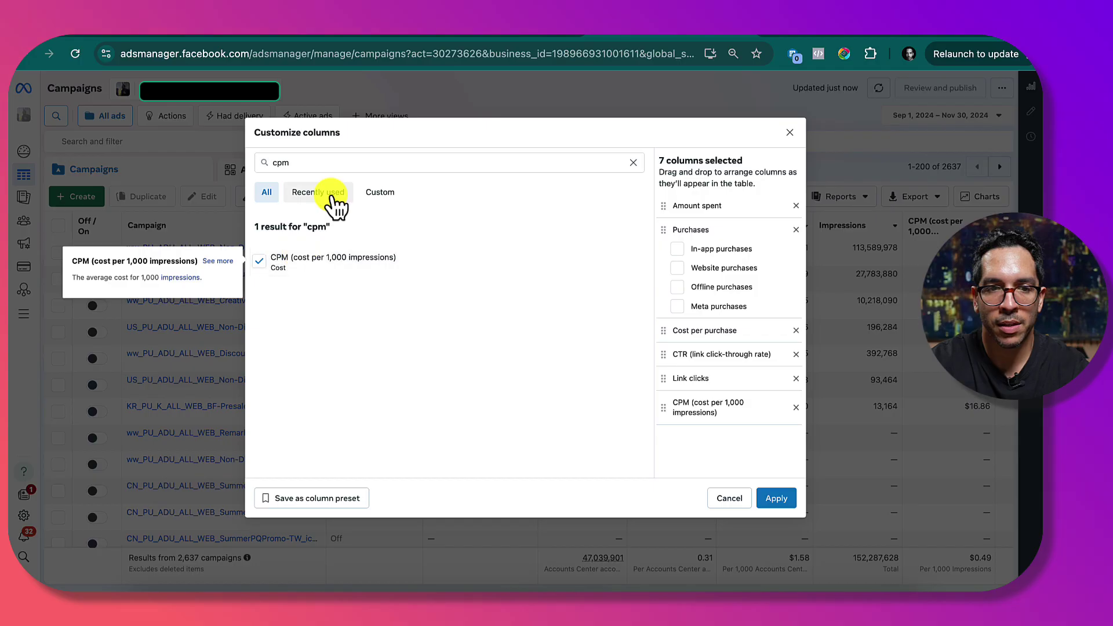
# Find the CTCR metric with "ctc", add it ahead of CPM in the selected columns, and apply the custom column set
pyautogui.doubleClick(327, 163)
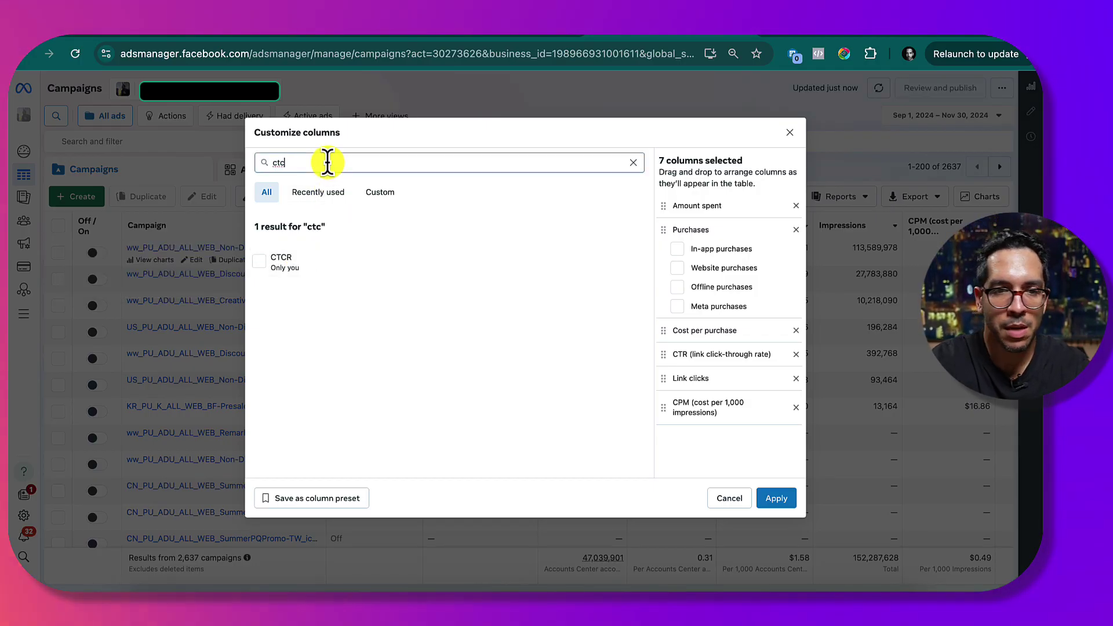
pyautogui.click(297, 259)
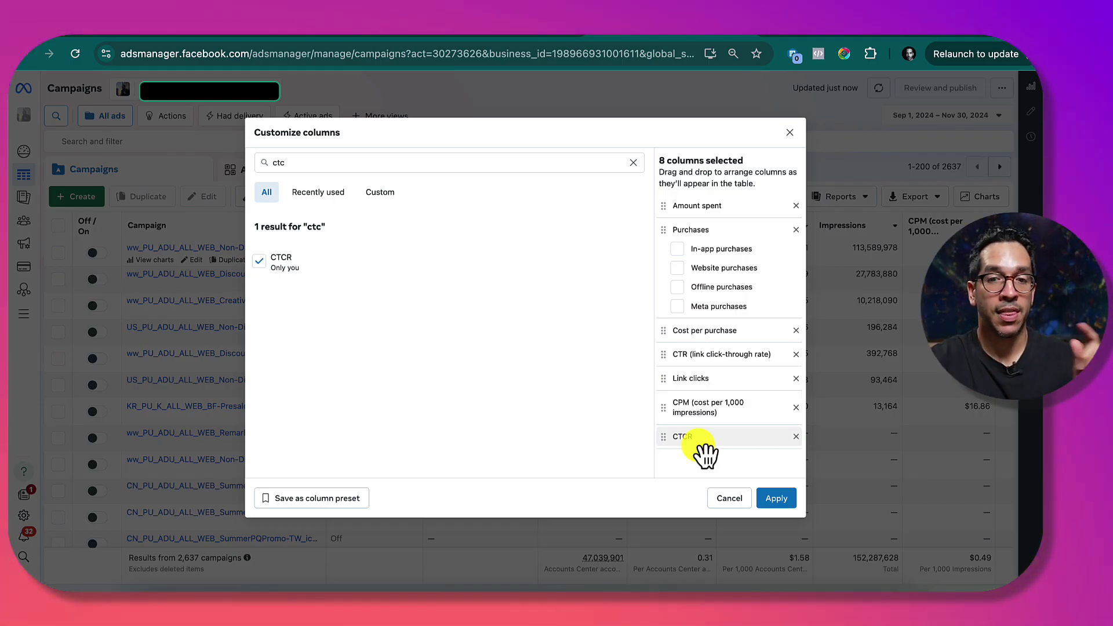
pyautogui.moveTo(712, 449); pyautogui.dragTo(712, 414)
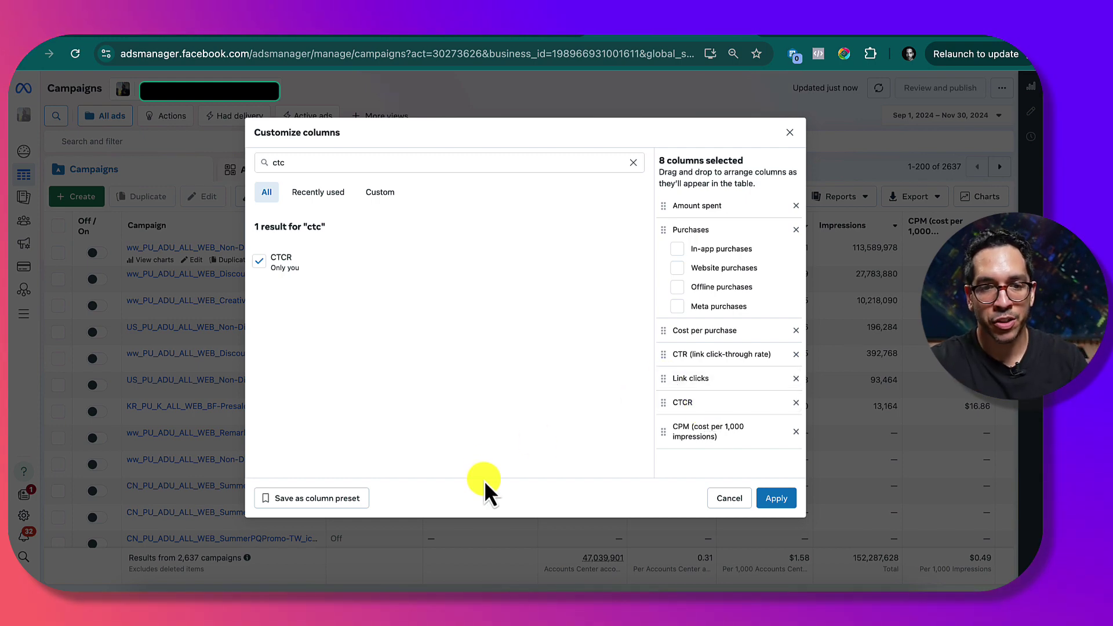
pyautogui.click(777, 498)
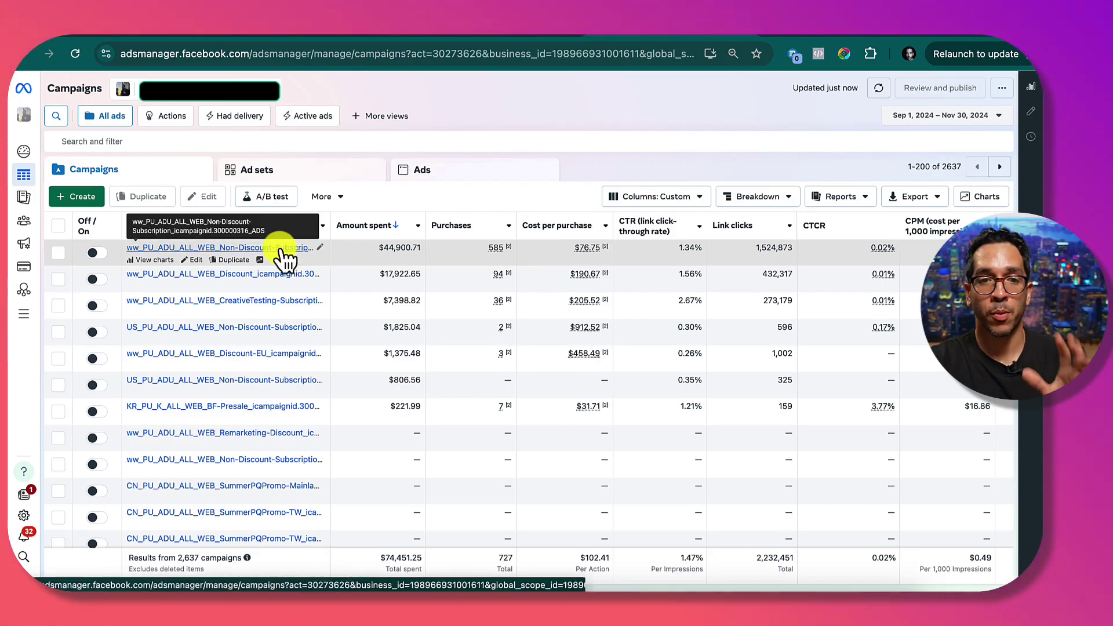
# Open the ads of the highest-spending Non-Discount-Subscription campaign, narrowing the Ad column and widening Amount spent, Purchases and Cost per purchase
pyautogui.click(282, 249)
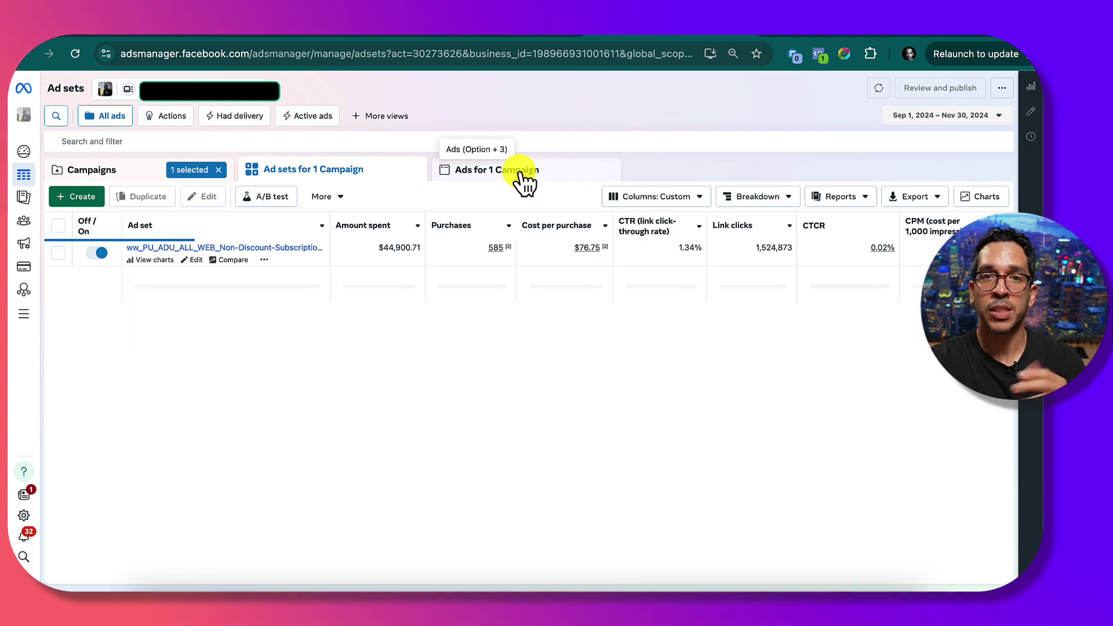
pyautogui.click(525, 180)
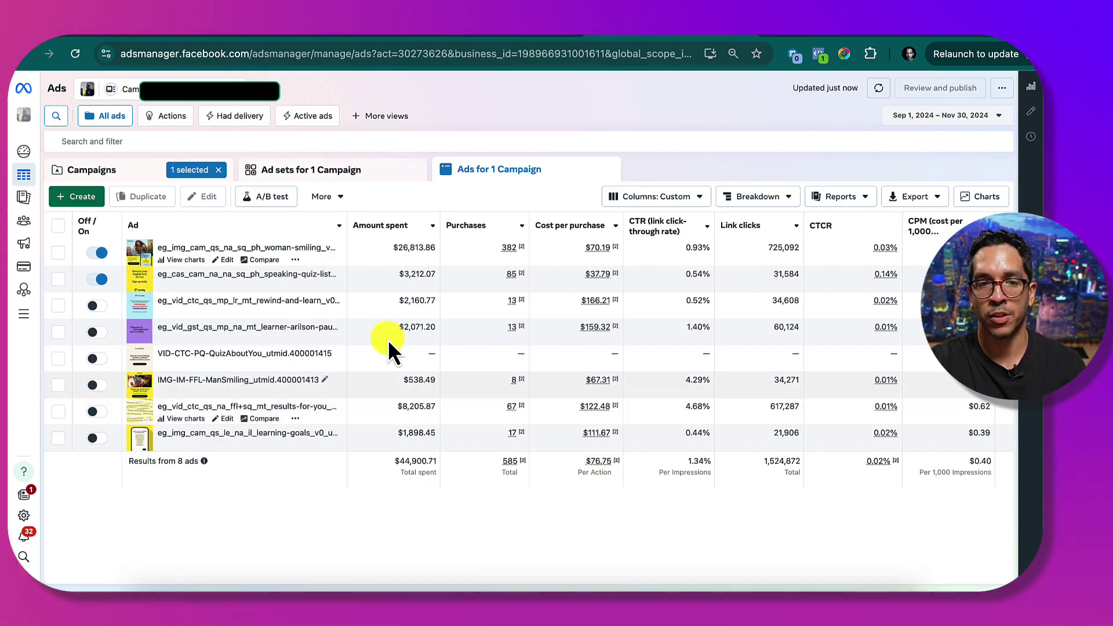
pyautogui.moveTo(326, 221); pyautogui.dragTo(175, 221)
pyautogui.moveTo(249, 219)
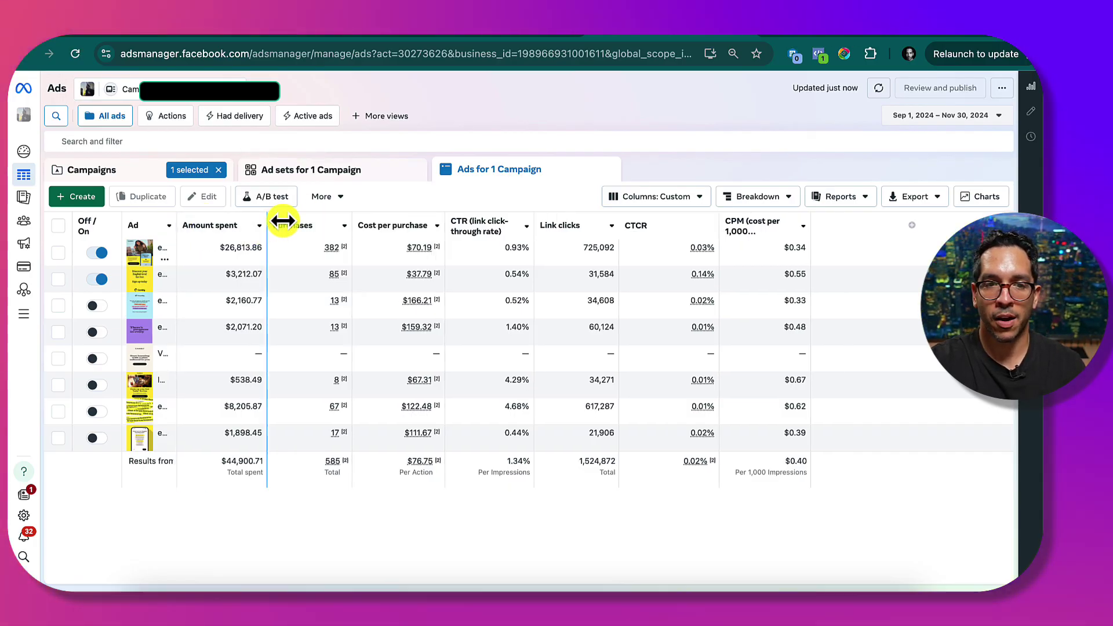
pyautogui.moveTo(268, 221); pyautogui.dragTo(314, 221)
pyautogui.moveTo(395, 222); pyautogui.dragTo(454, 222)
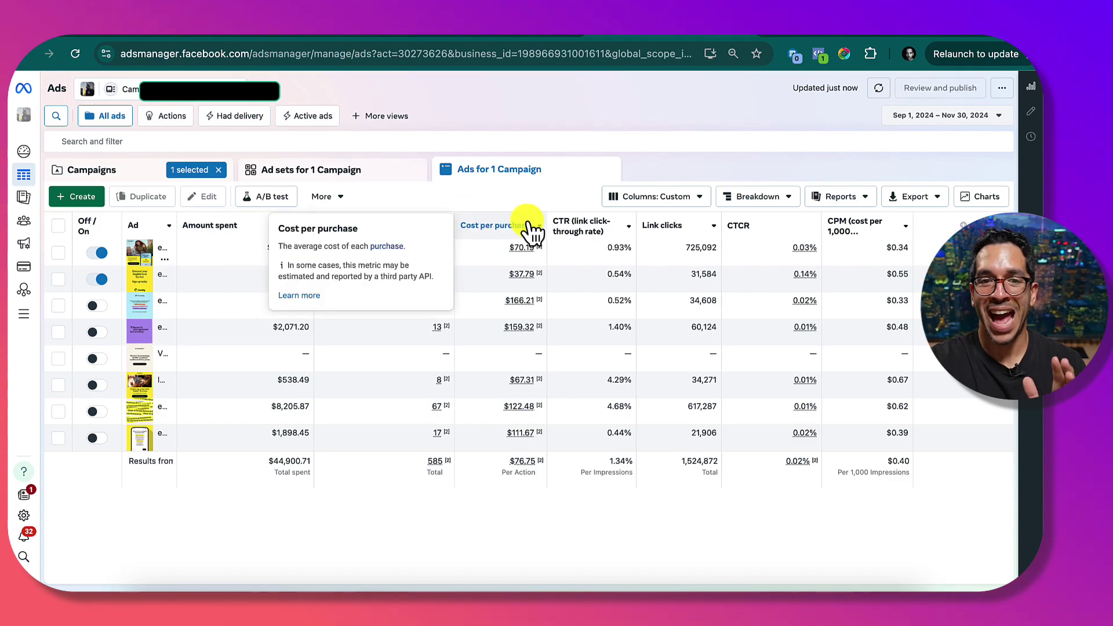
pyautogui.moveTo(544, 222); pyautogui.dragTo(591, 223)
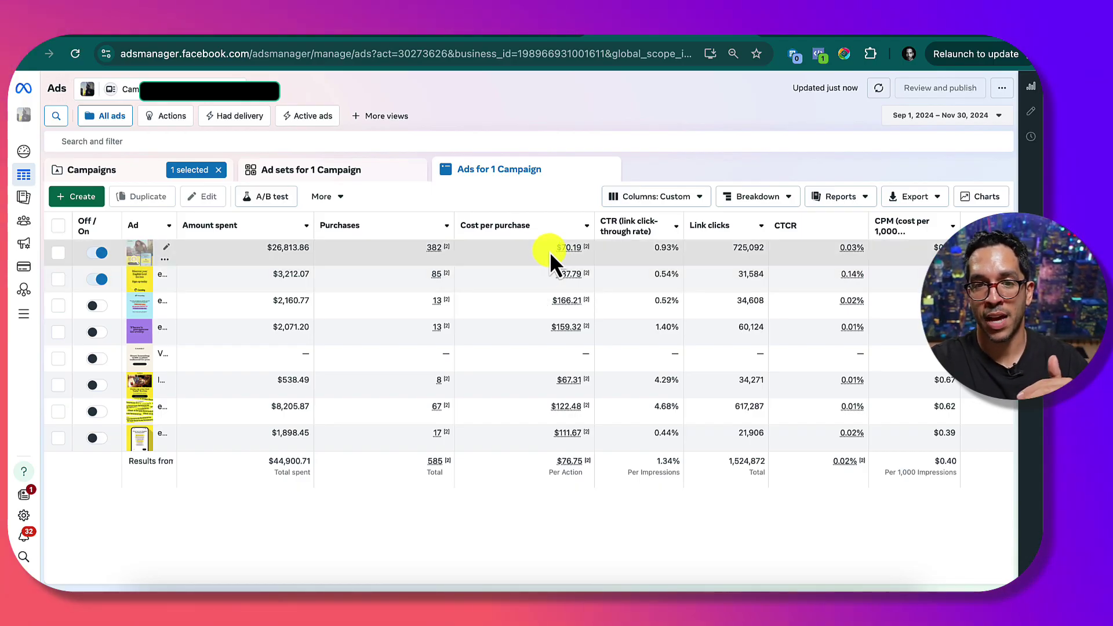
# Switch to the Meta Ads 2025 Tutorial presentation in Google Slides and start its slideshow
pyautogui.moveTo(557, 251)
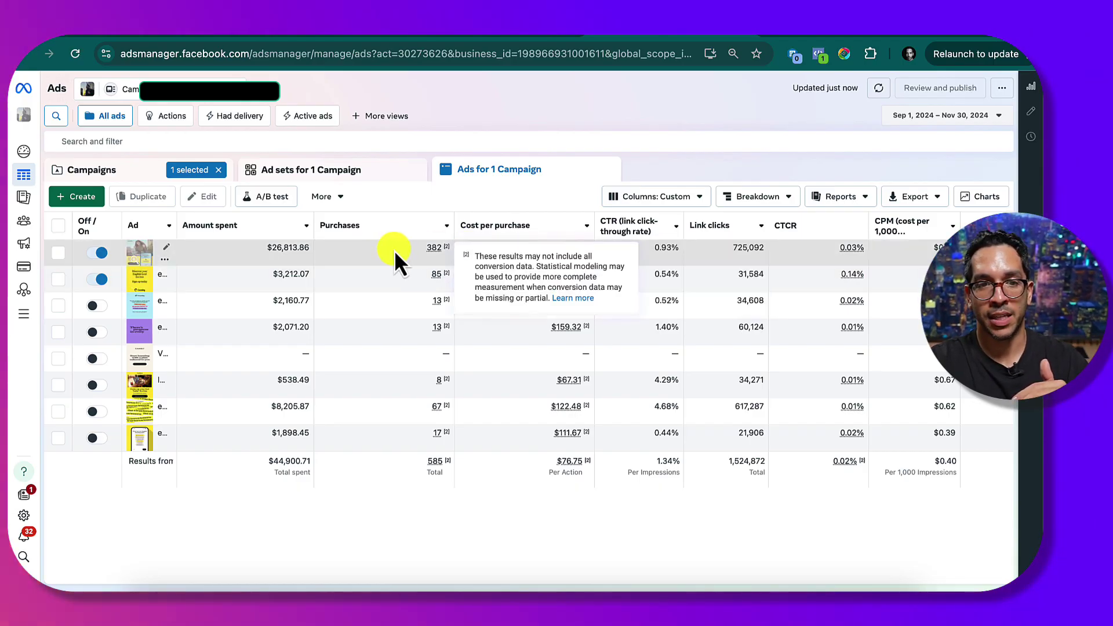
pyautogui.moveTo(502, 255)
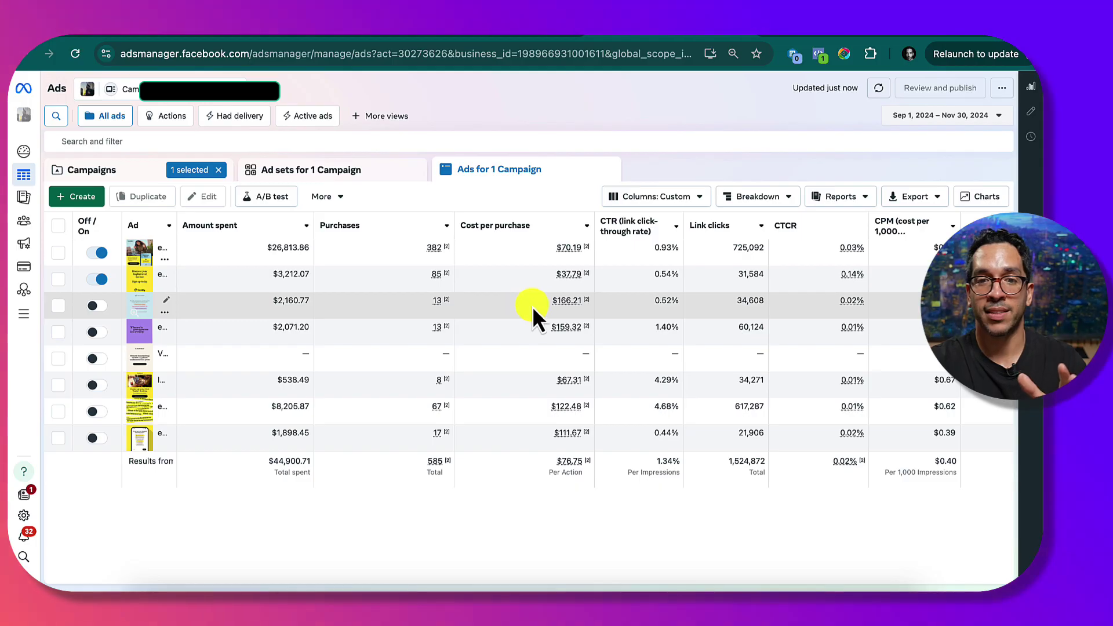
pyautogui.moveTo(557, 299)
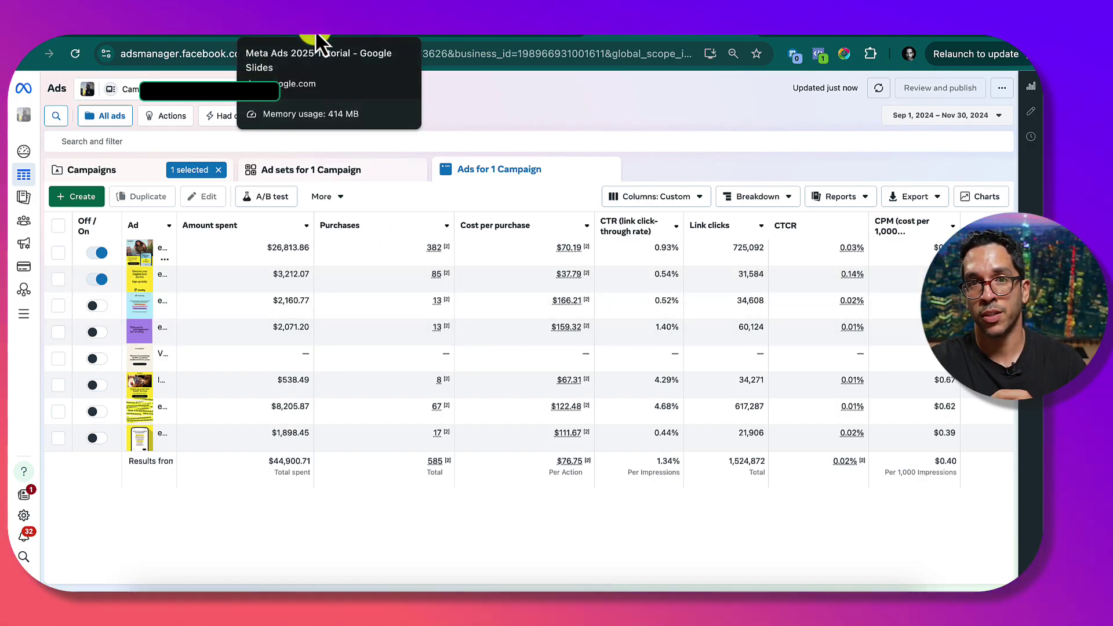
pyautogui.click(315, 30)
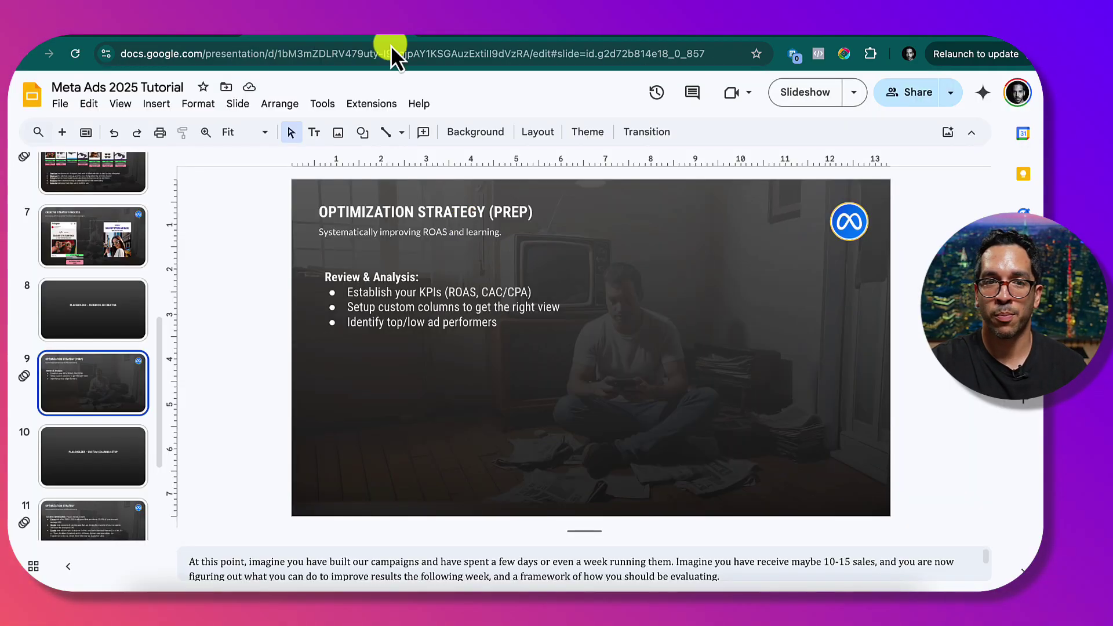
pyautogui.click(819, 98)
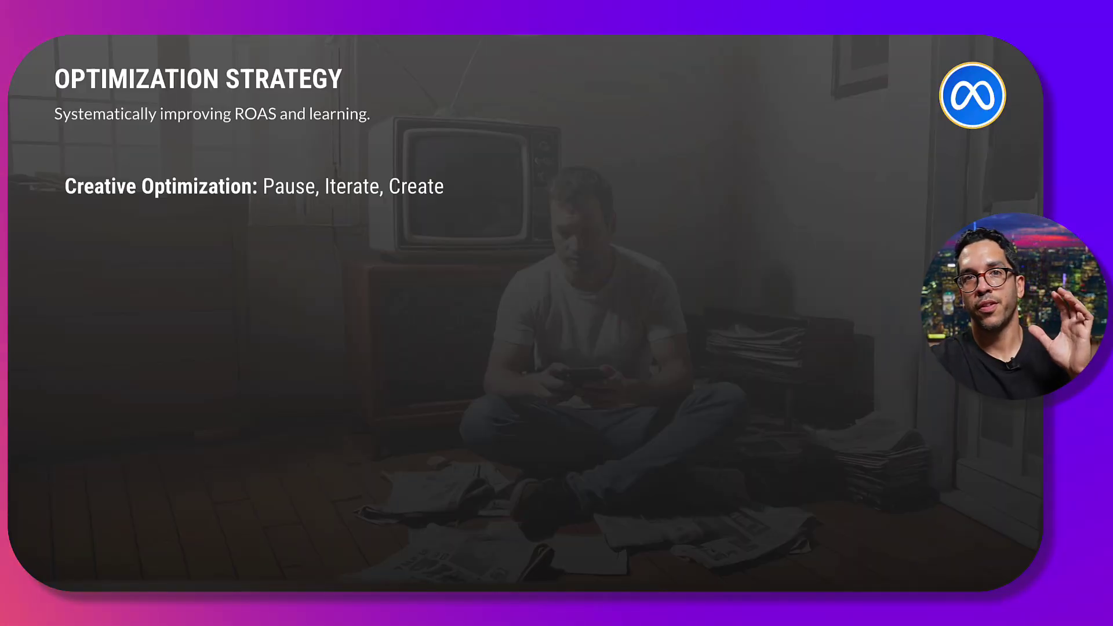